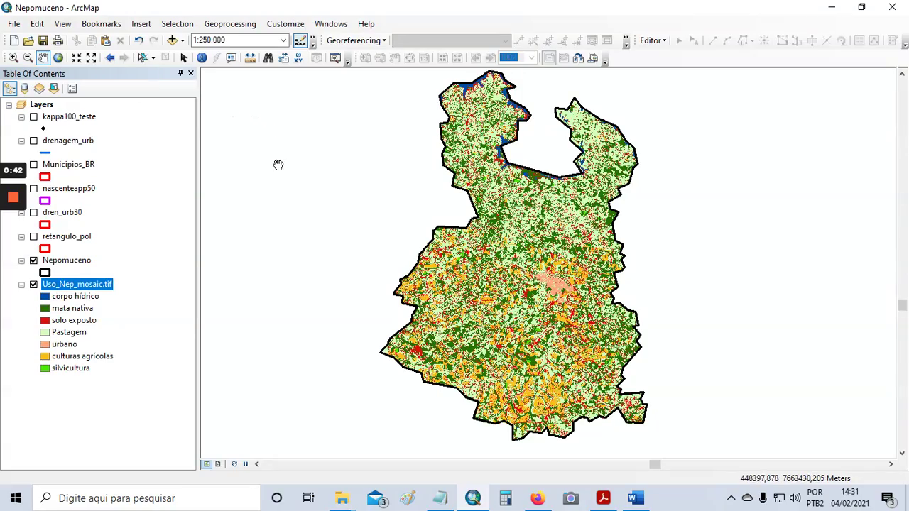
- Zoom in on the urban area of the Uso_Nep_mosaic.tif land-use map and restore the maximized map window to a smaller size
scroll(565, 293, up, 3)
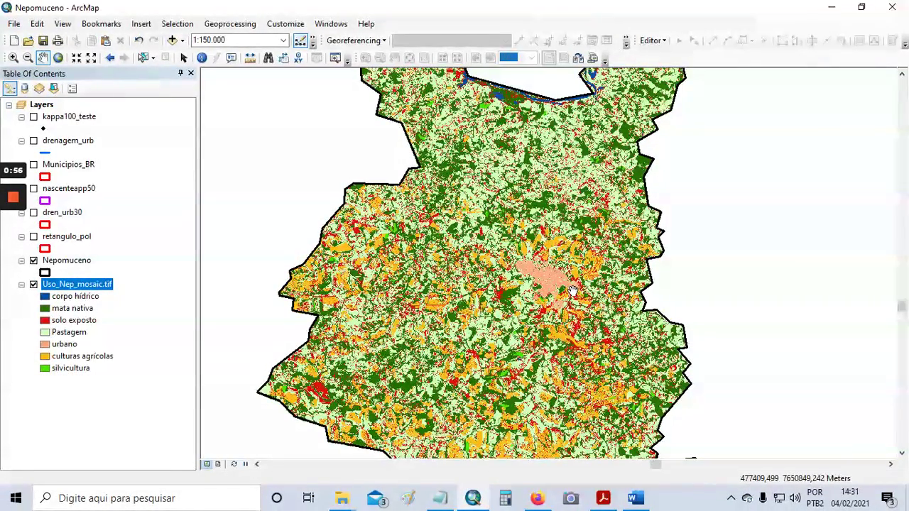
click(34, 117)
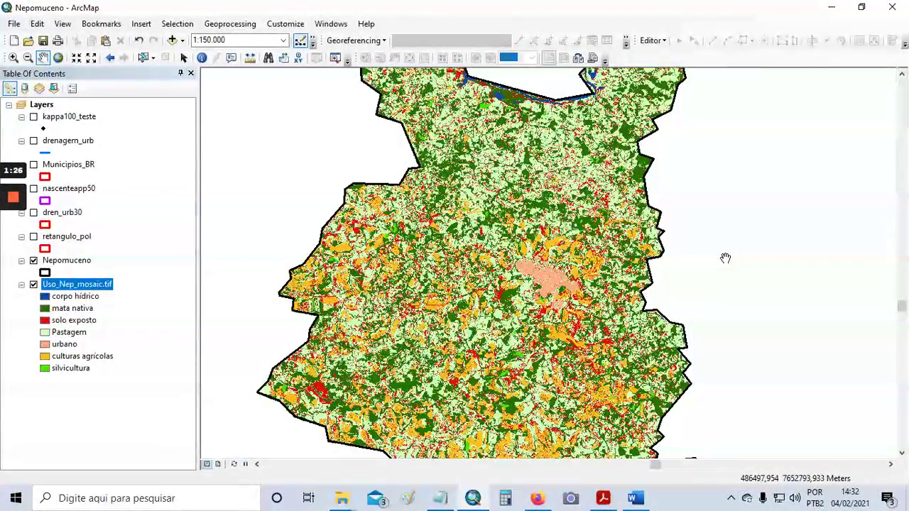
scroll(565, 282, up, 3)
scroll(565, 282, up, 4)
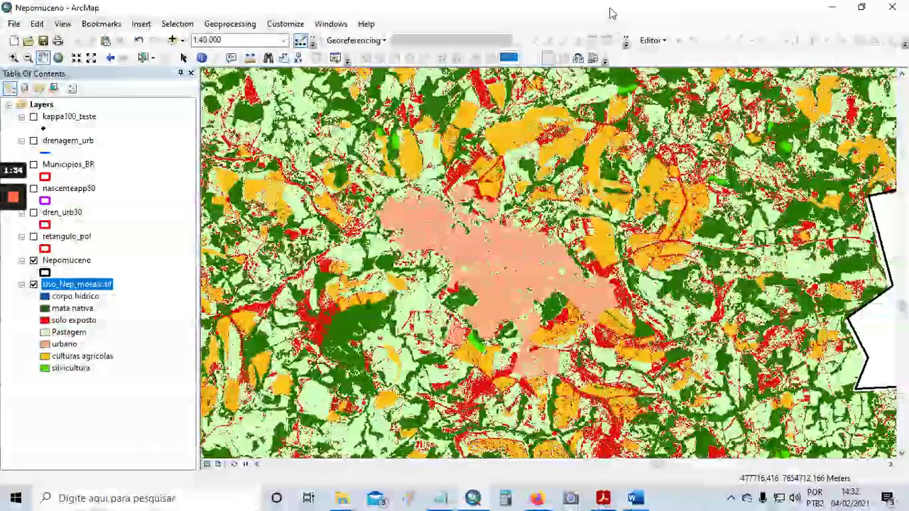
double_click(618, 14)
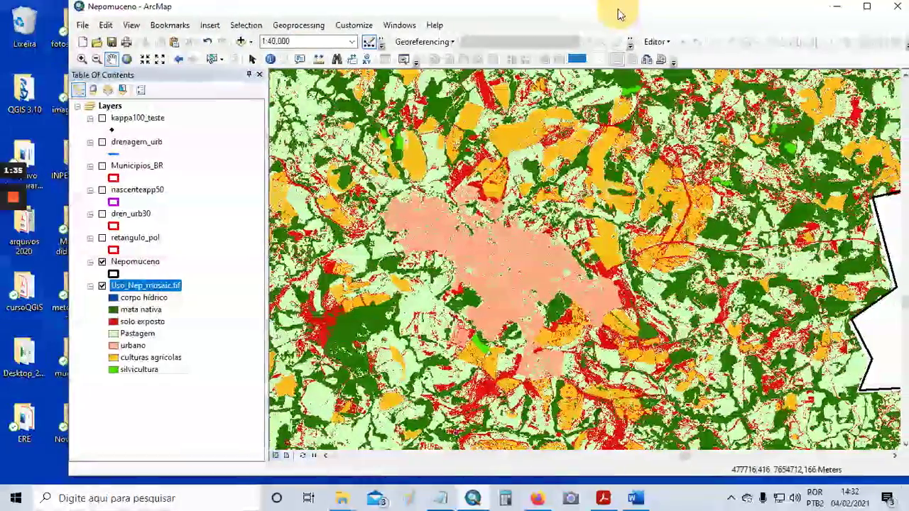
drag(617, 13, 606, 18)
- Display the nascenteapp50 layer and examine its buffer strips over the land-use classes around the urban area
click(90, 194)
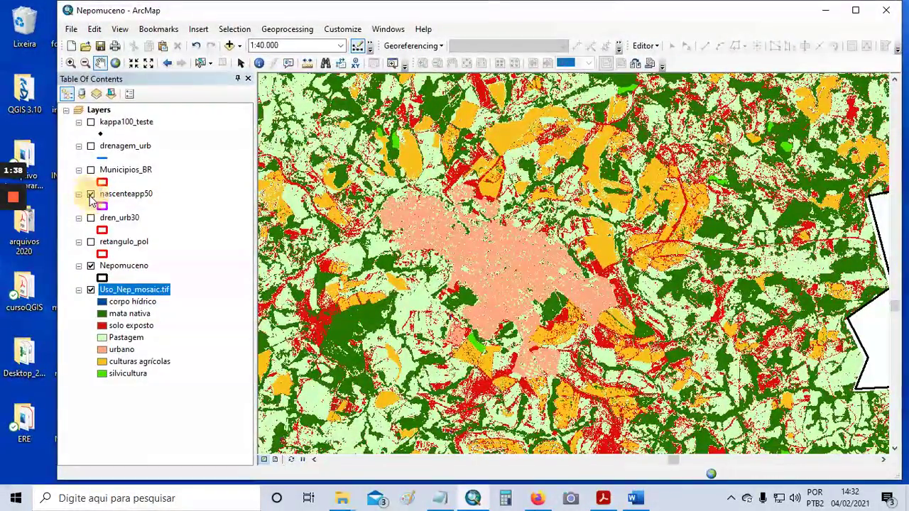
scroll(506, 227, down, 2)
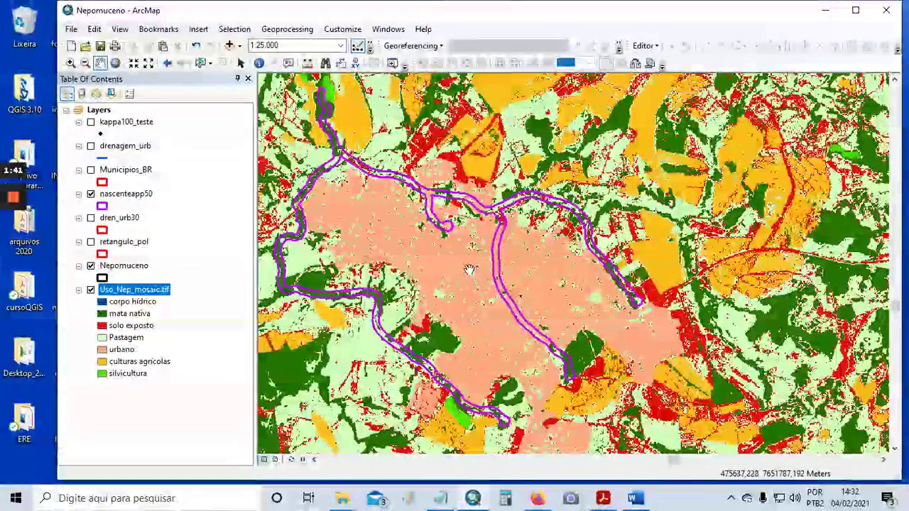
drag(469, 268, 521, 274)
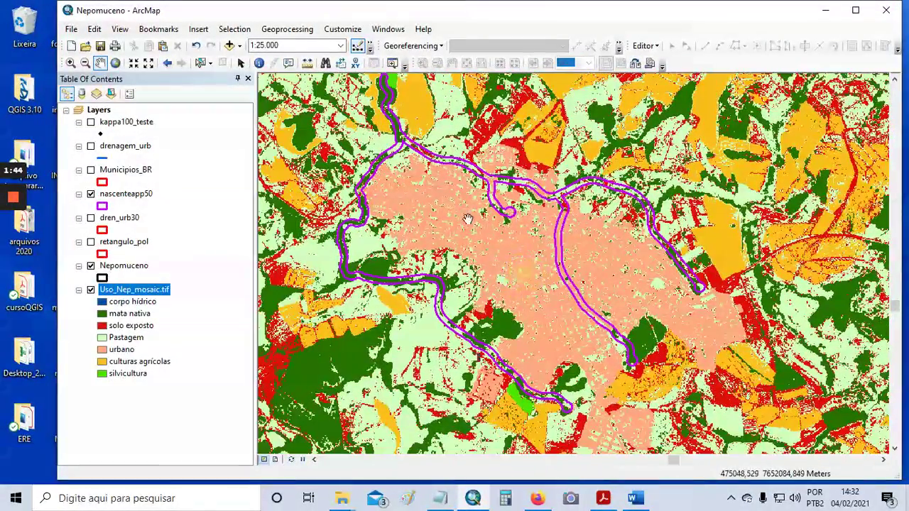
drag(411, 170, 427, 190)
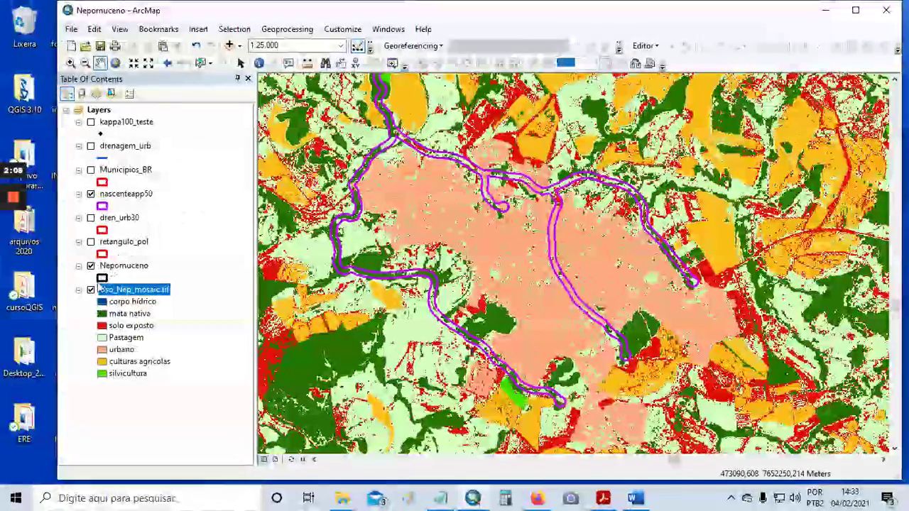
click(91, 290)
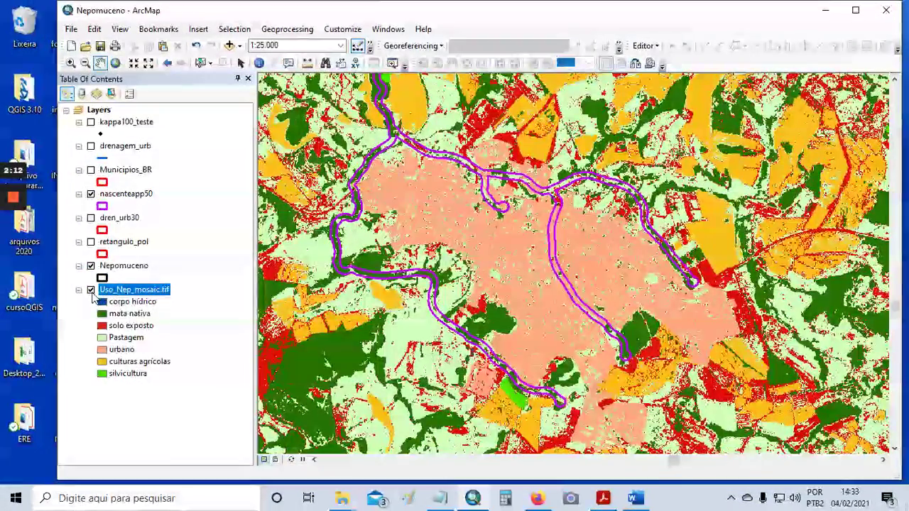
click(91, 289)
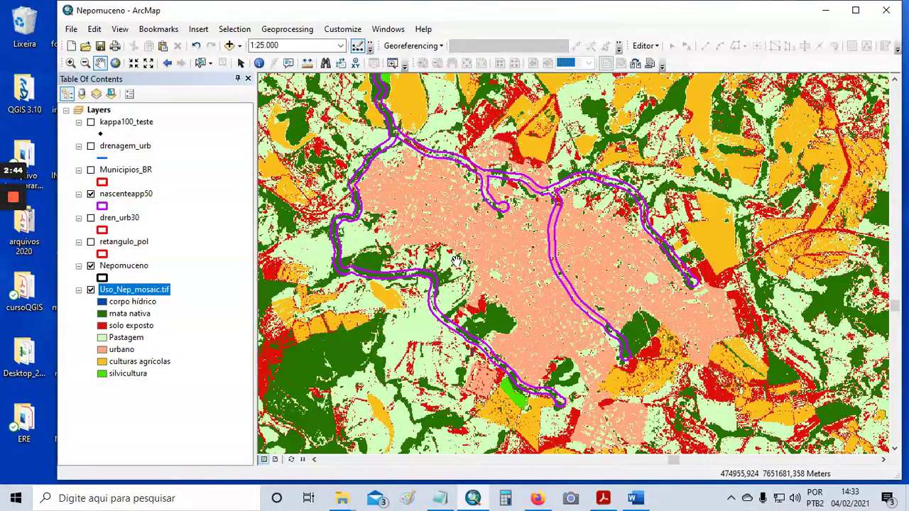
scroll(497, 269, down, 1)
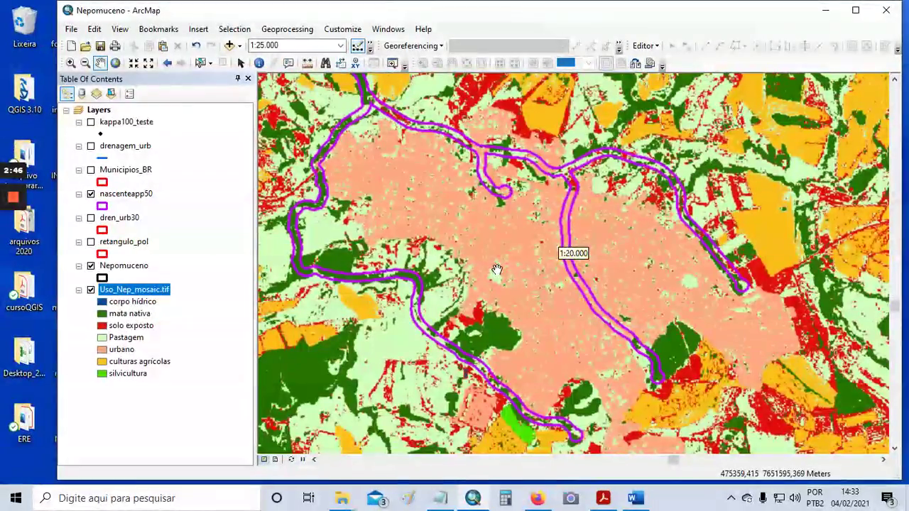
drag(505, 244, 536, 235)
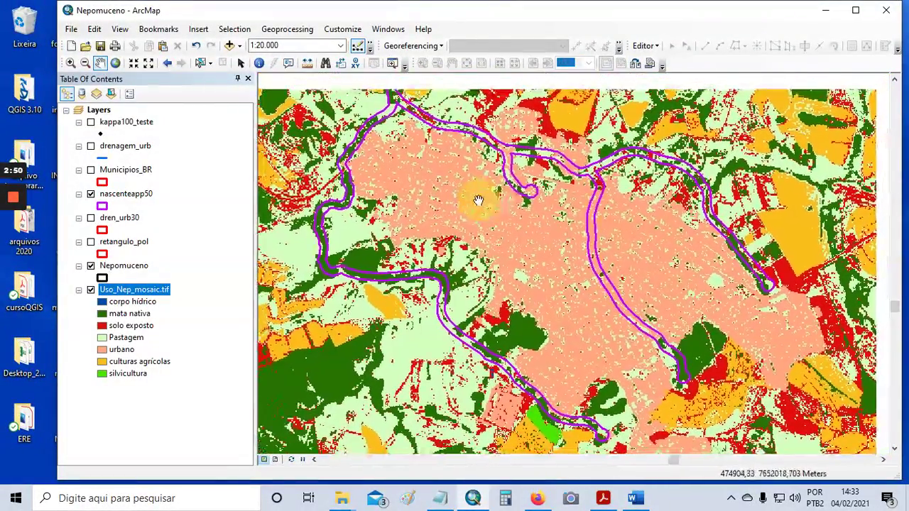
drag(478, 201, 480, 201)
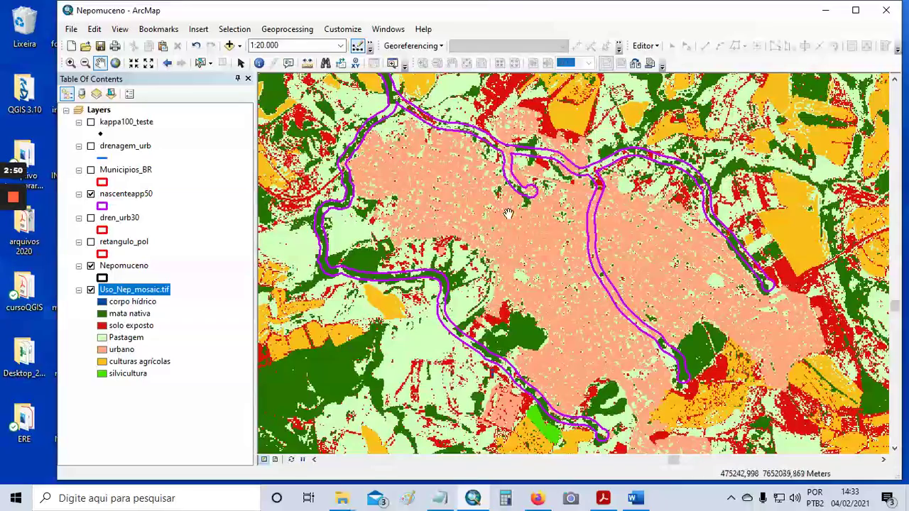
- Hide the nascenteapp50 layer and view the municipality's land use at a scale of 1:200.000
scroll(508, 214, up, 1)
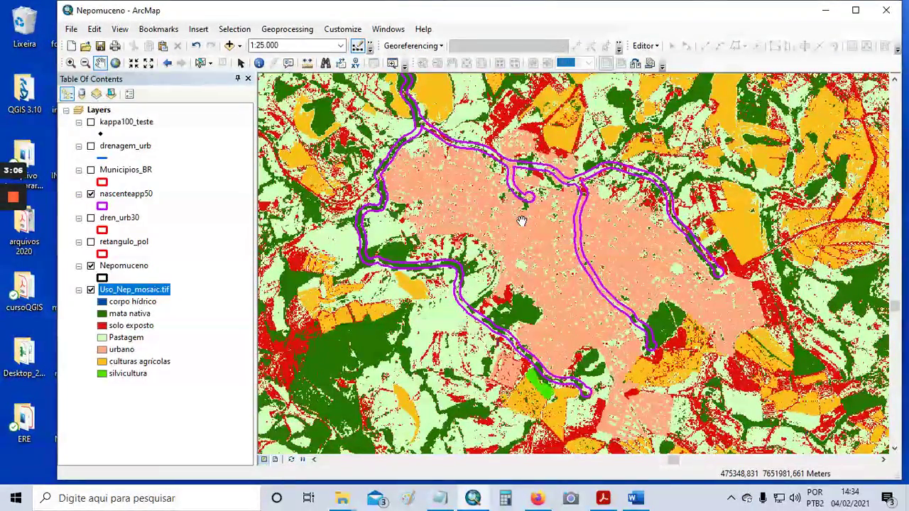
scroll(521, 221, up, 4)
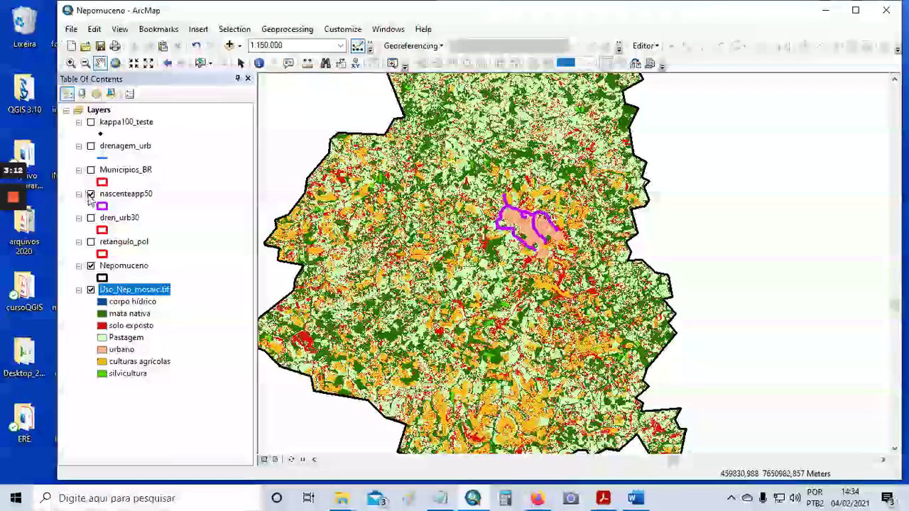
click(91, 193)
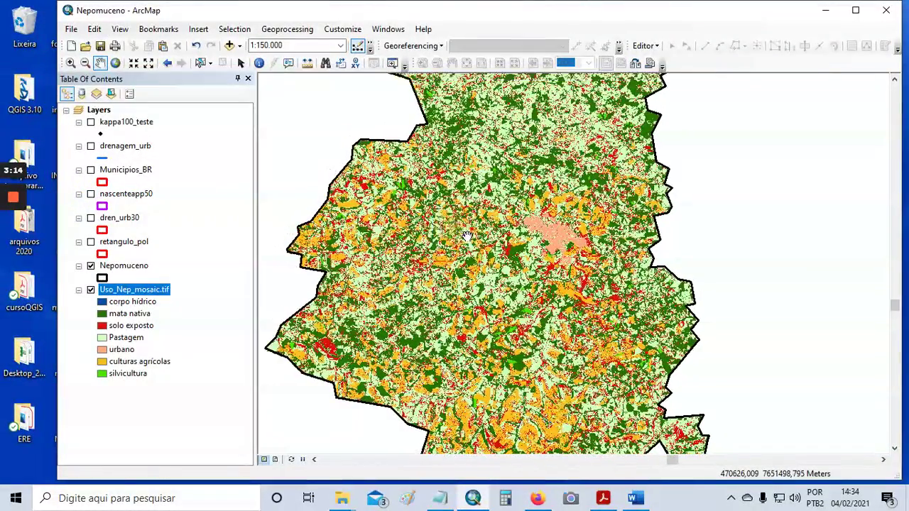
scroll(467, 237, up, 1)
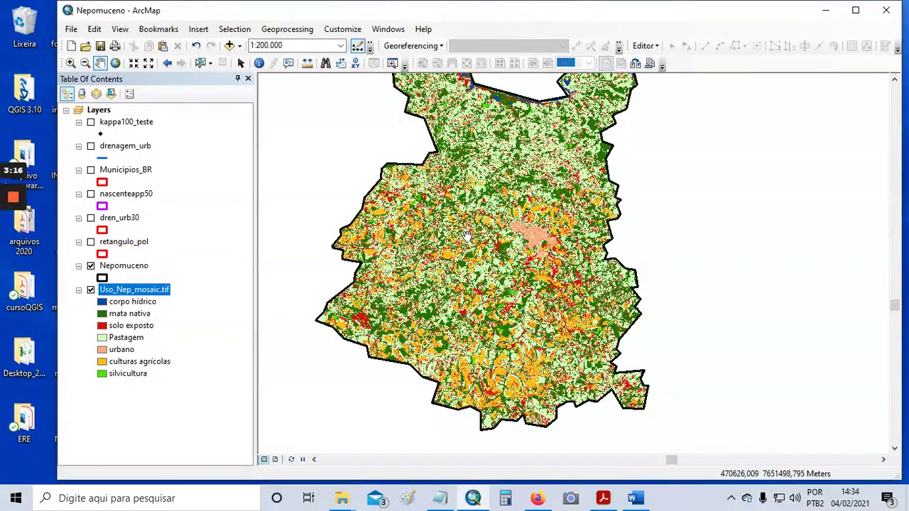
drag(483, 200, 526, 236)
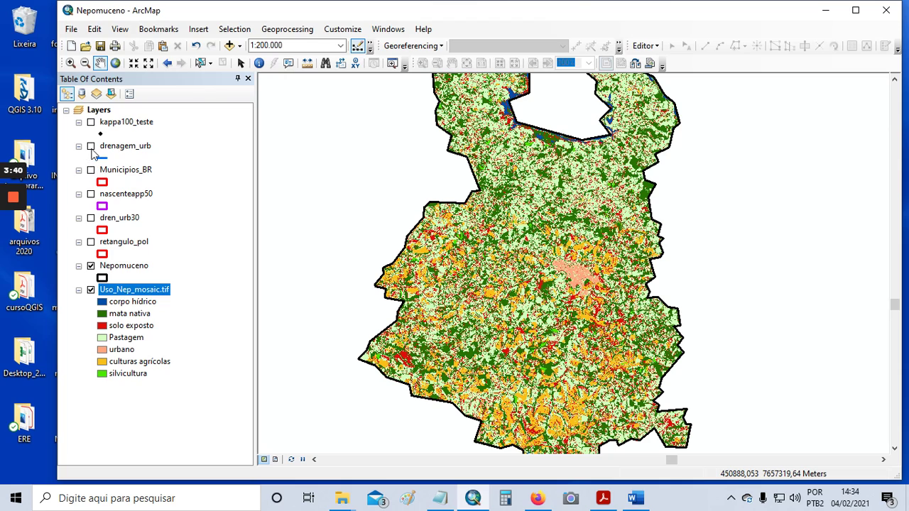
mouse_move(10, 244)
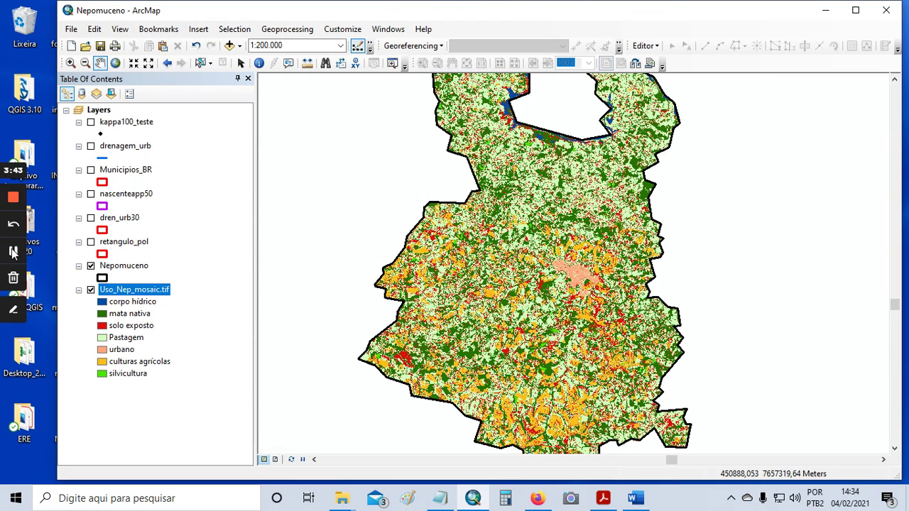
click(13, 252)
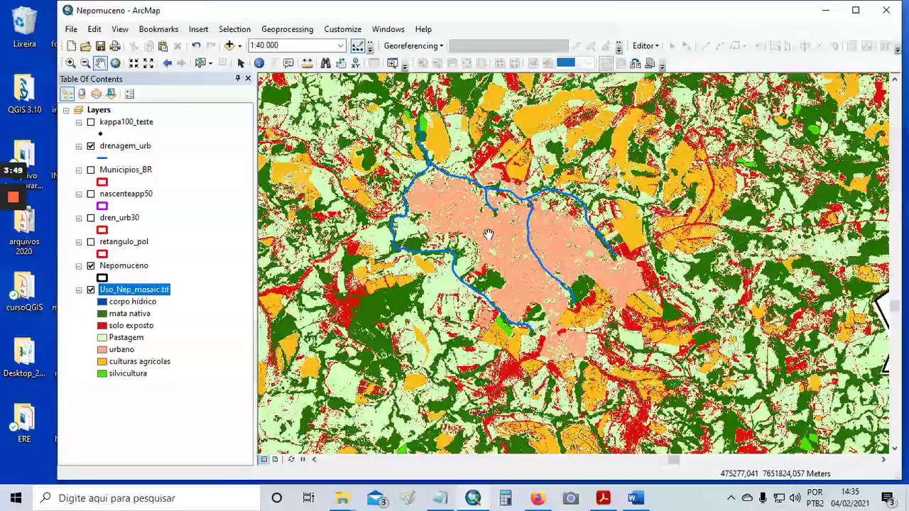
- Hide the Uso_Nep_mosaic.tif raster, then display the nascenteapp50 layer and examine its buffers along the urban drainage lines and springs
scroll(486, 226, up, 1)
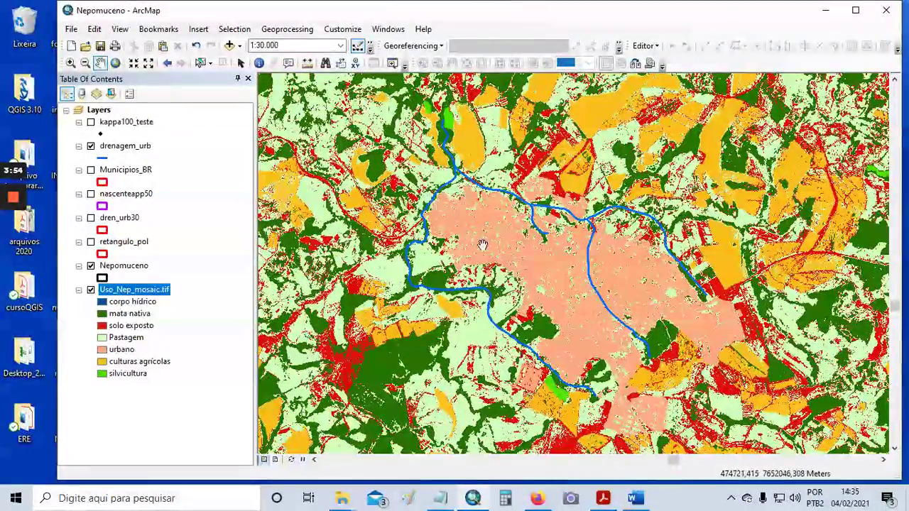
click(91, 290)
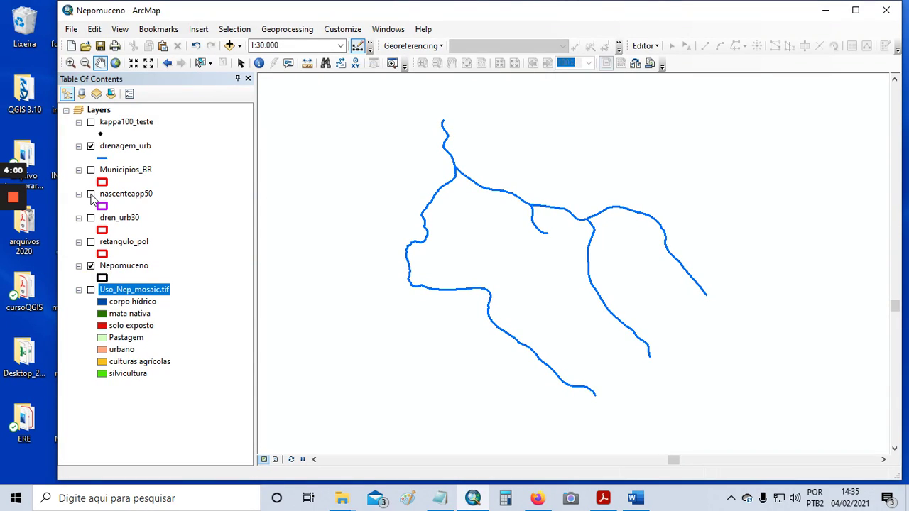
scroll(545, 236, down, 1)
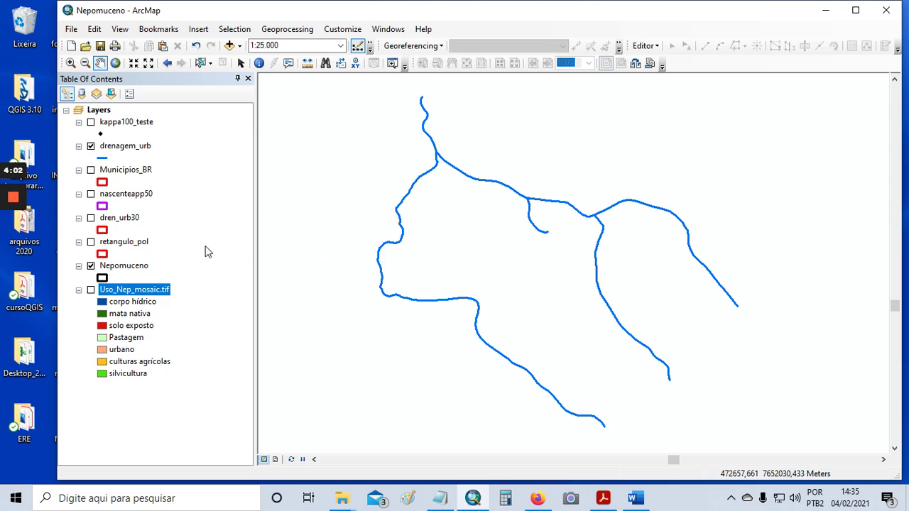
click(91, 194)
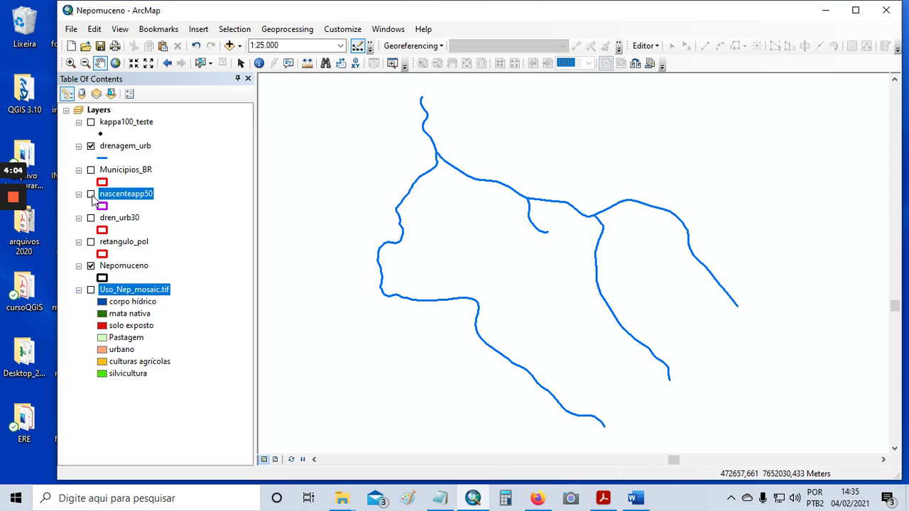
click(91, 196)
click(91, 194)
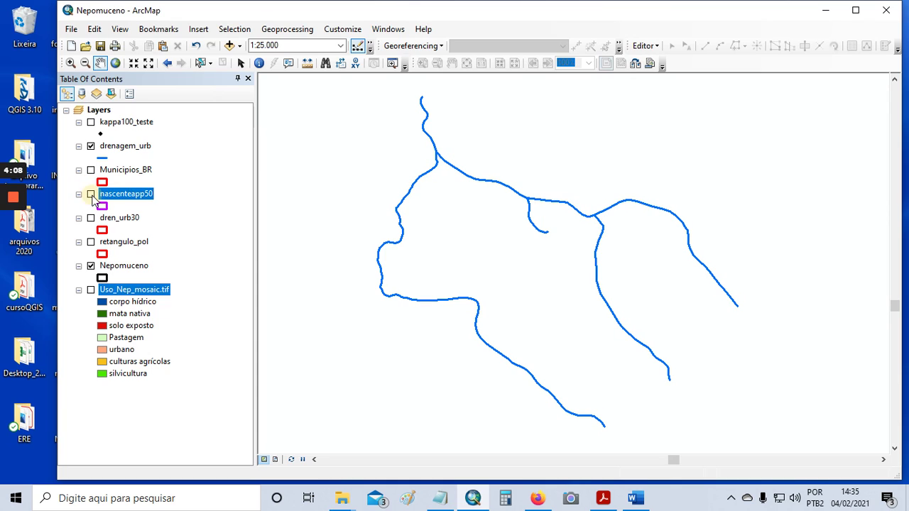
scroll(675, 391, up, 5)
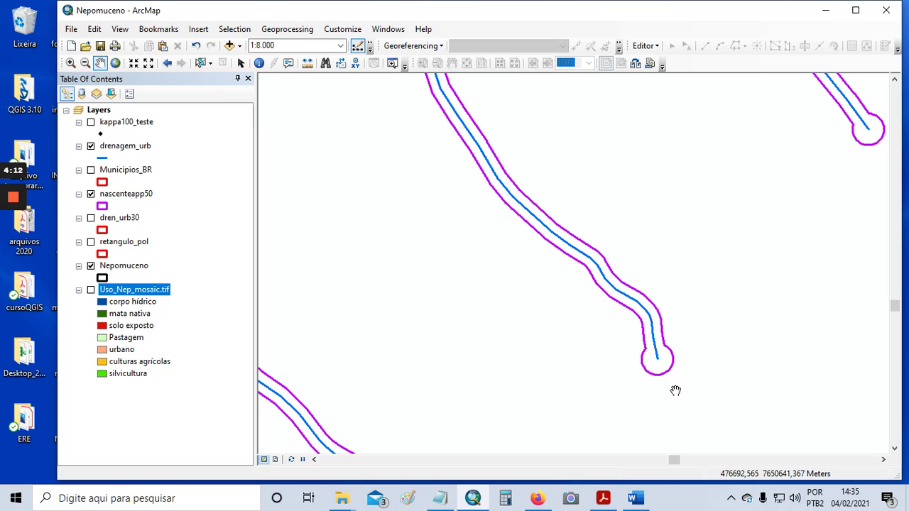
scroll(675, 391, down, 5)
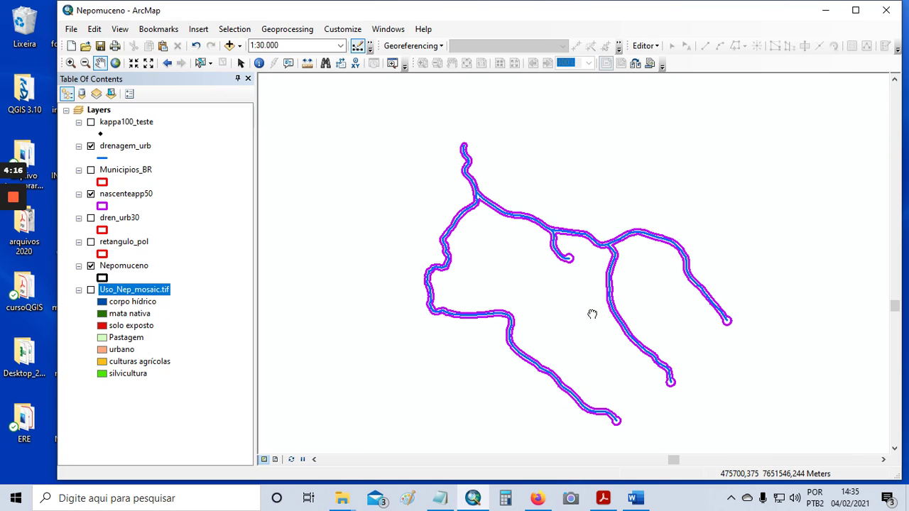
drag(590, 314, 550, 253)
scroll(543, 254, up, 1)
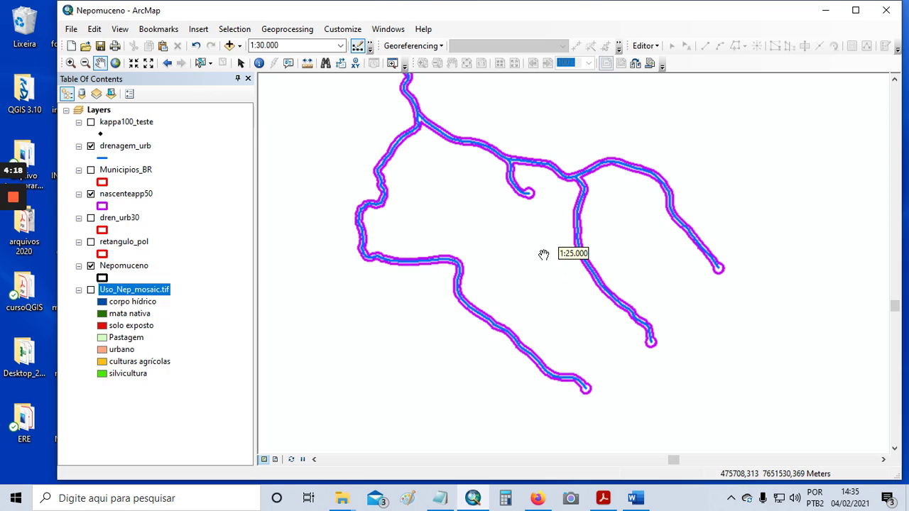
drag(541, 254, 545, 272)
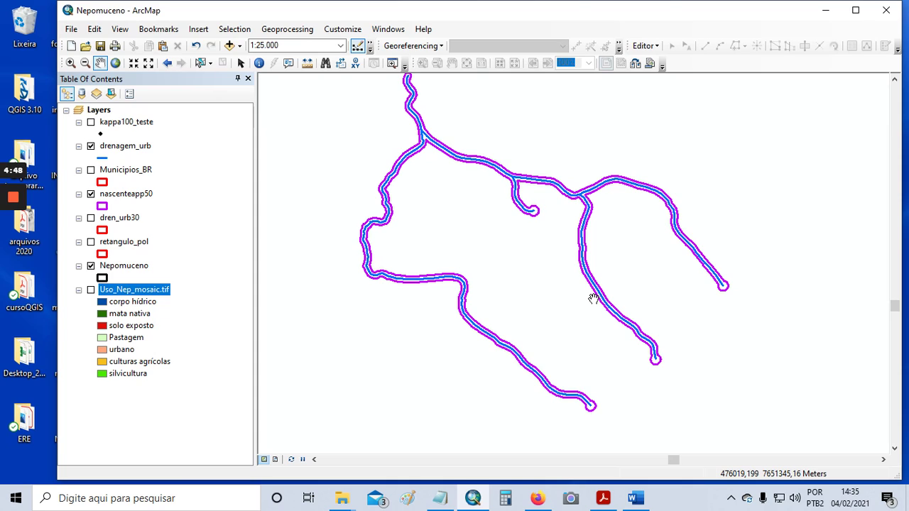
- Switch to the kappa notes in Notepad, add a block of blank lines after the last paragraph and begin a dashed line there
click(440, 499)
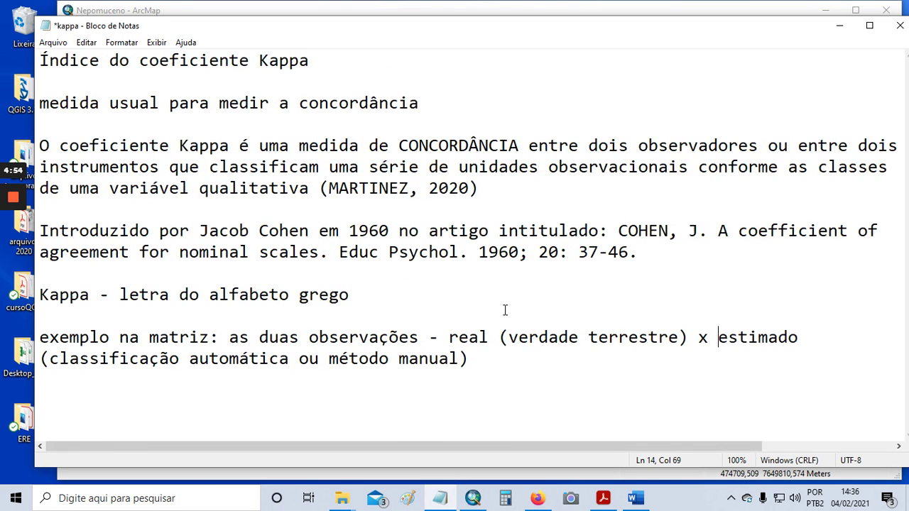
click(477, 370)
key(Return)
key(Return)
key(Return)
key(Return)
key(Return)
key(Return)
key(Return)
key(Return)
key(Return)
key(Return)
key(Return)
key(Return)
key(Return)
key(Return)
key(Return)
key(Return)
key(Return)
key(Up)
key(Up)
key(Up)
key(Up)
key(Up)
key(Up)
key(Up)
key(Up)
key(Up)
key(Up)
key(Up)
key(Up)
key(Up)
key(Up)
key(Up)
key(Up)
text(-)
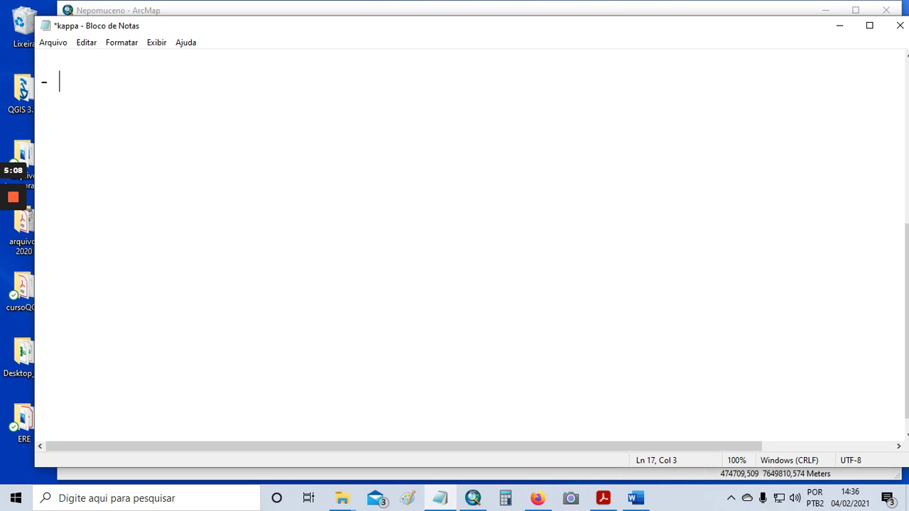
drag(392, 35, 382, 25)
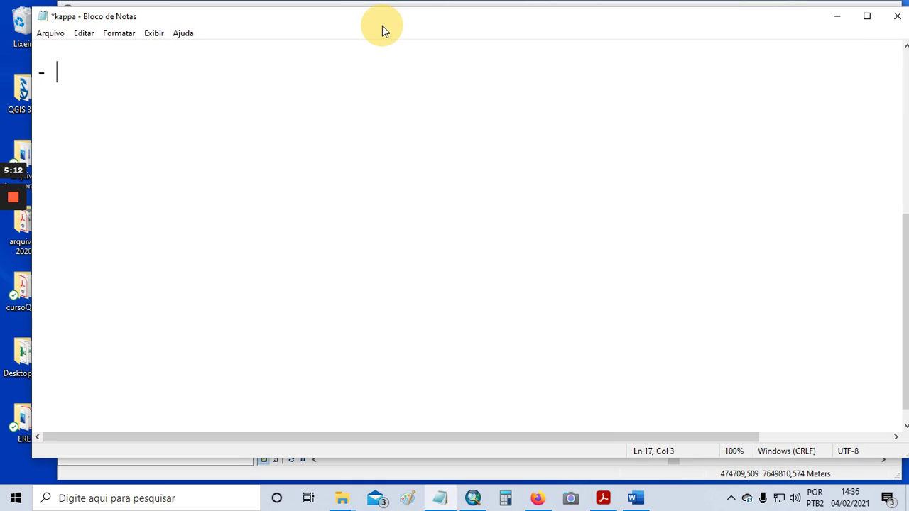
- Write "Análise de proximidade - buffer" on the dashed line of the kappa notes
click(74, 72)
text(An)
text(´la)
key(BackSpace)
key(BackSpace)
key(BackSpace)
text(álise de proximidade )
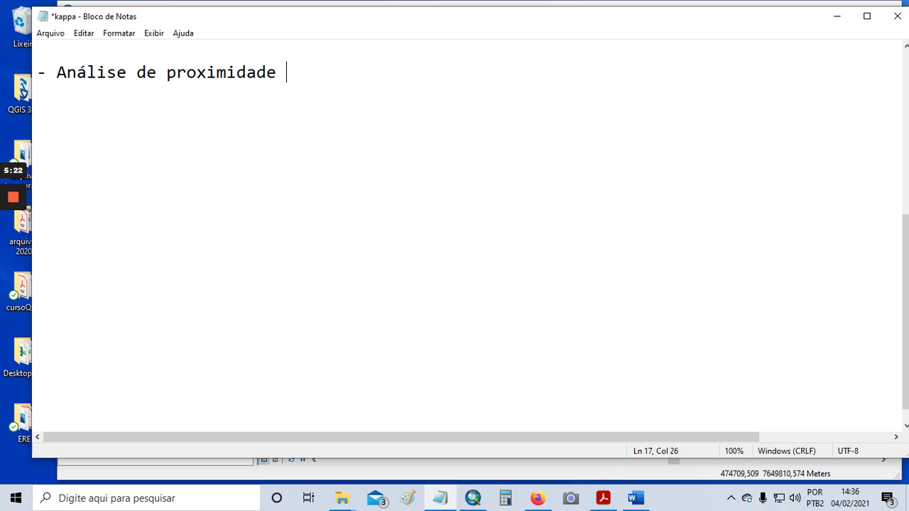
text(- buffer)
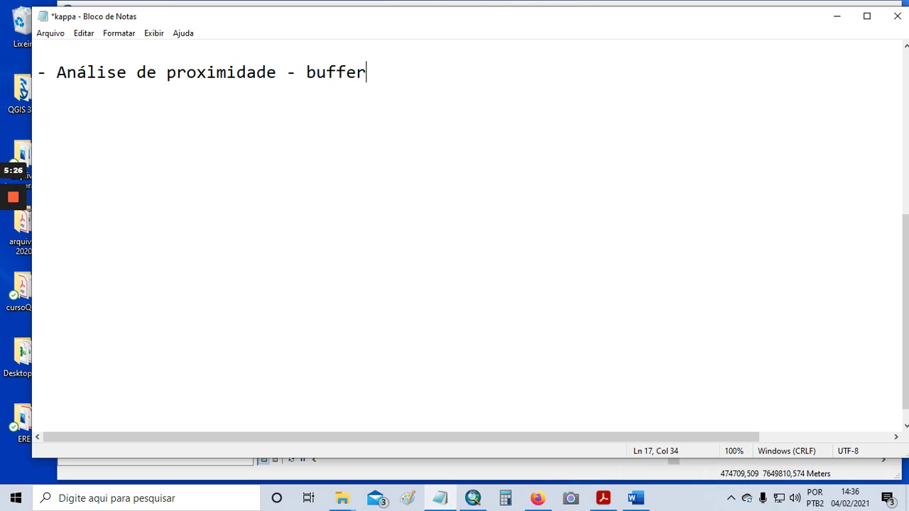
- Complete the buffer line with "(30 mts para de drenagem e 50 mts para as nascentes);" and return to its beginning
text( (30 mteros)
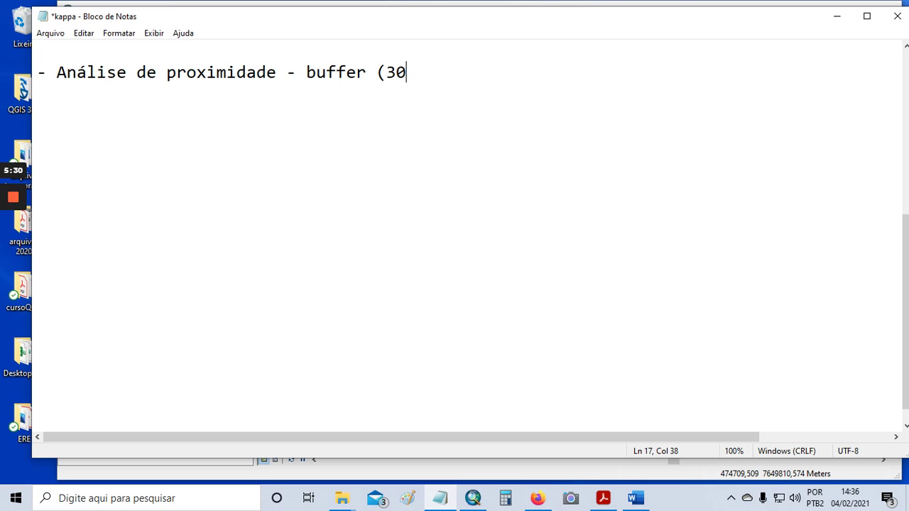
key(BackSpace)
key(BackSpace)
key(BackSpace)
key(BackSpace)
key(BackSpace)
text(ts para de drenagem e 50 mts para as nascentes))
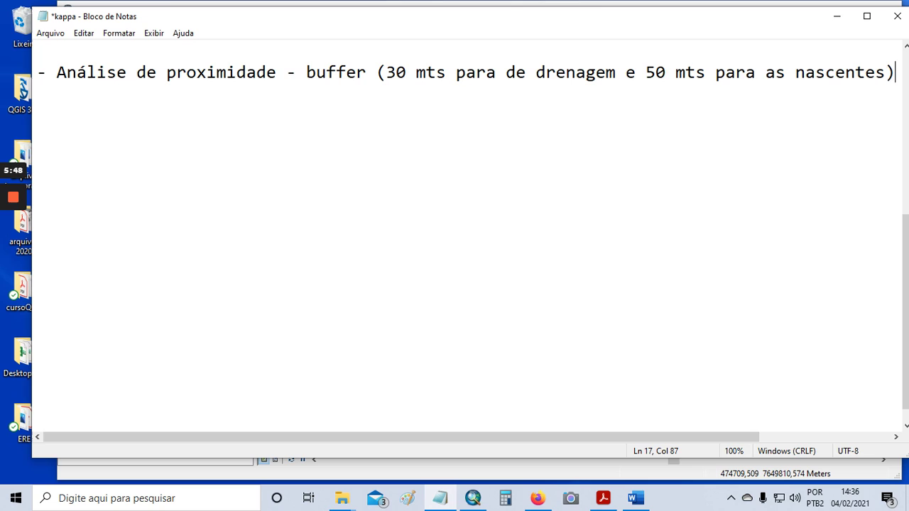
text(;)
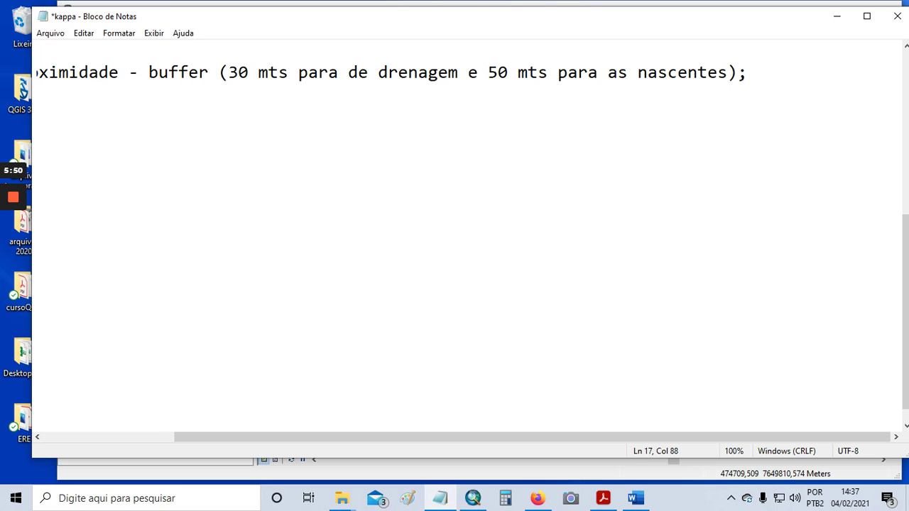
key(Home)
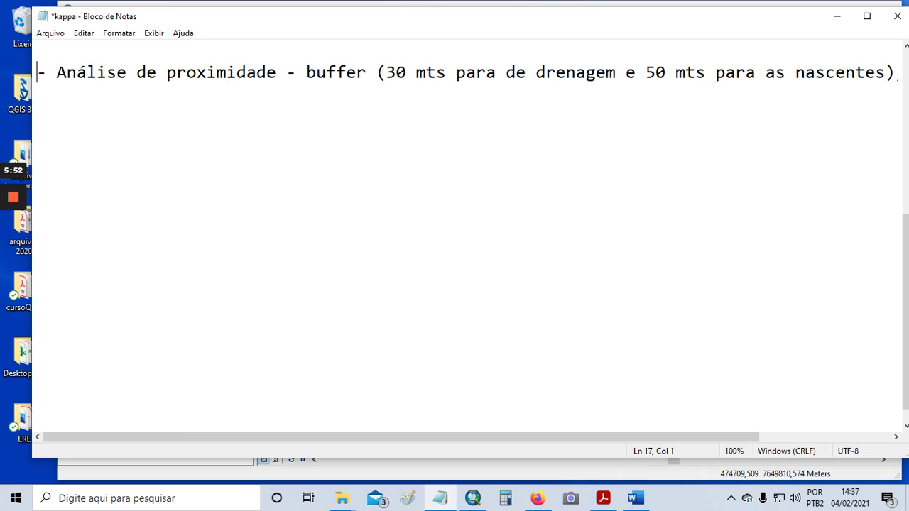
- Add the line "- operação de máscaras" below the proximity analysis entry, separated by a blank line
key(Down)
key(Return)
text(- operação de )
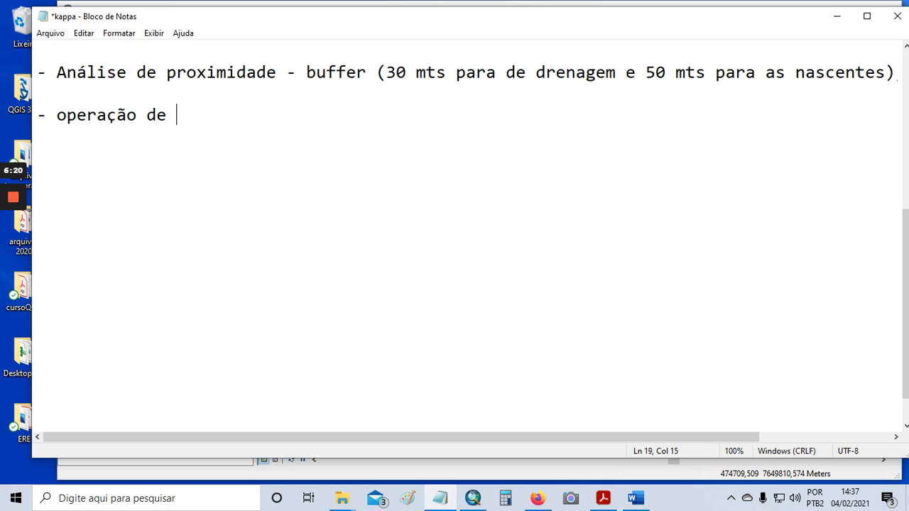
text(máscaras)
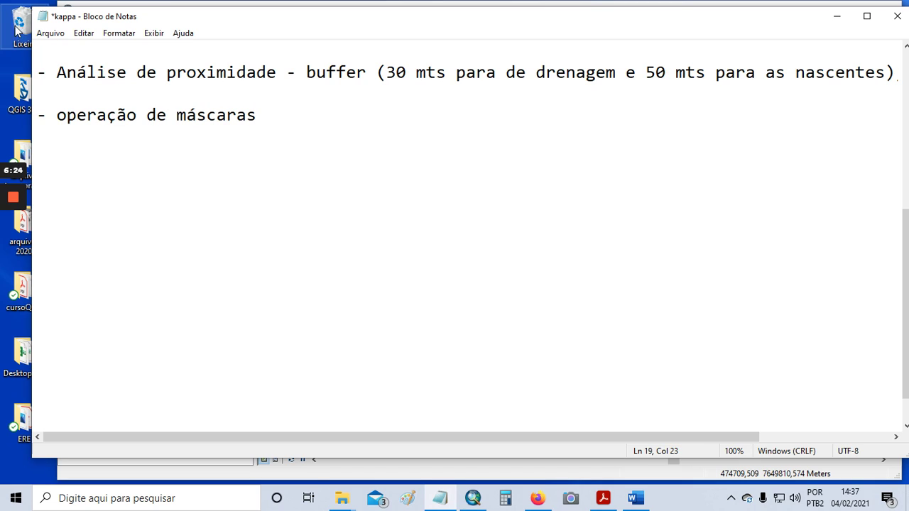
- Insert the heading "Algumas funções do SIG" above the proximity analysis entry, followed by a blank line
click(54, 71)
key(Left)
key(Left)
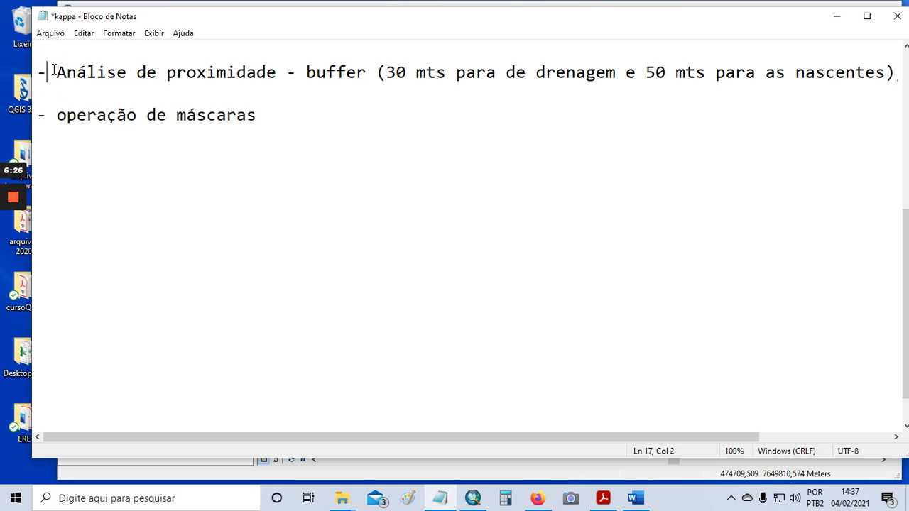
key(Return)
click(54, 69)
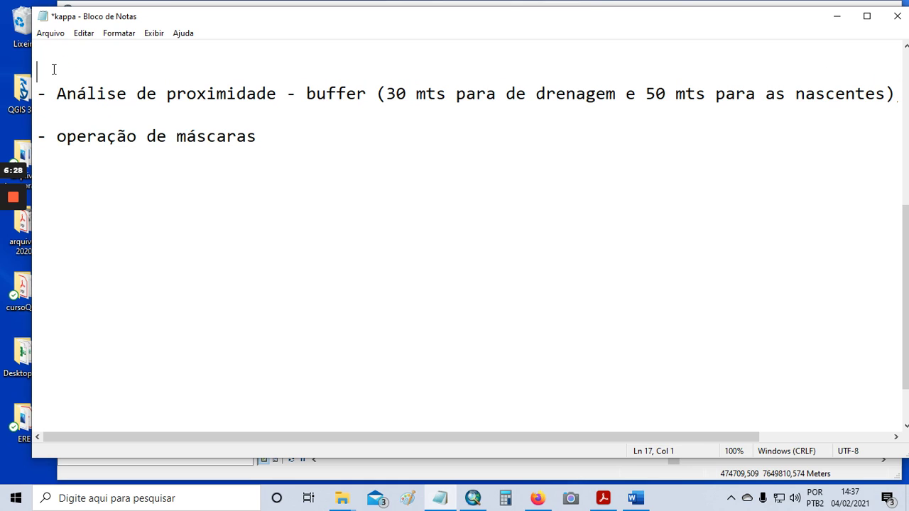
text(Alg)
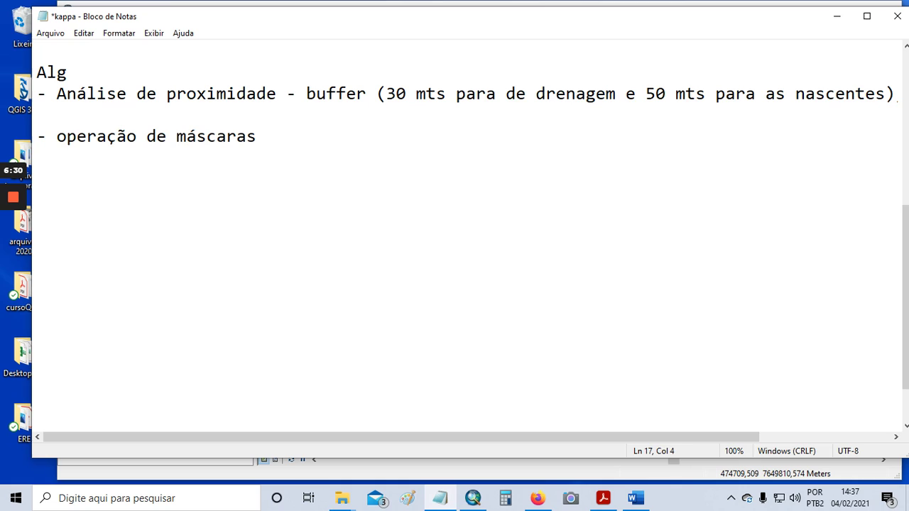
text(umas funç)
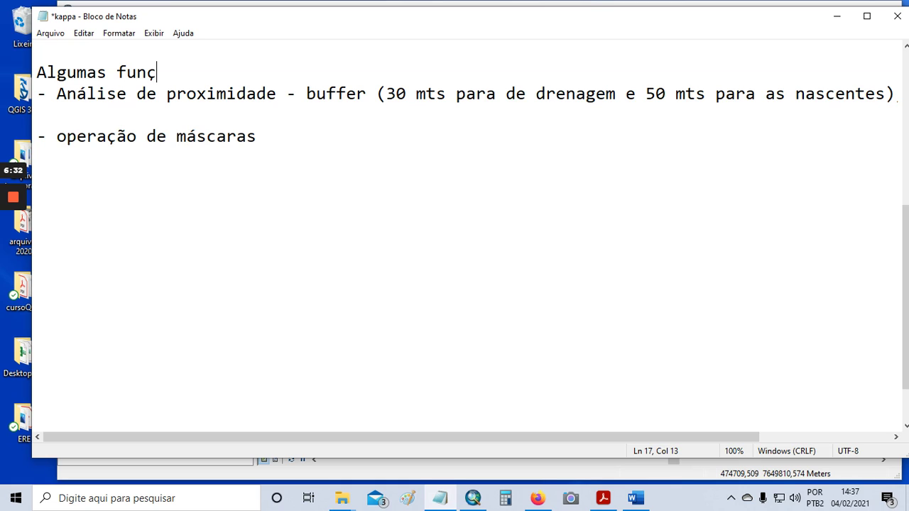
text(ões do SIG)
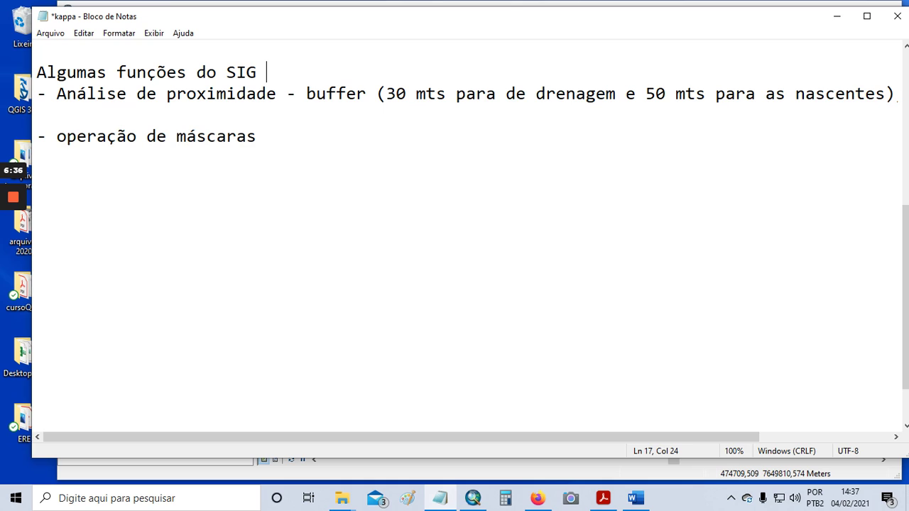
key(Return)
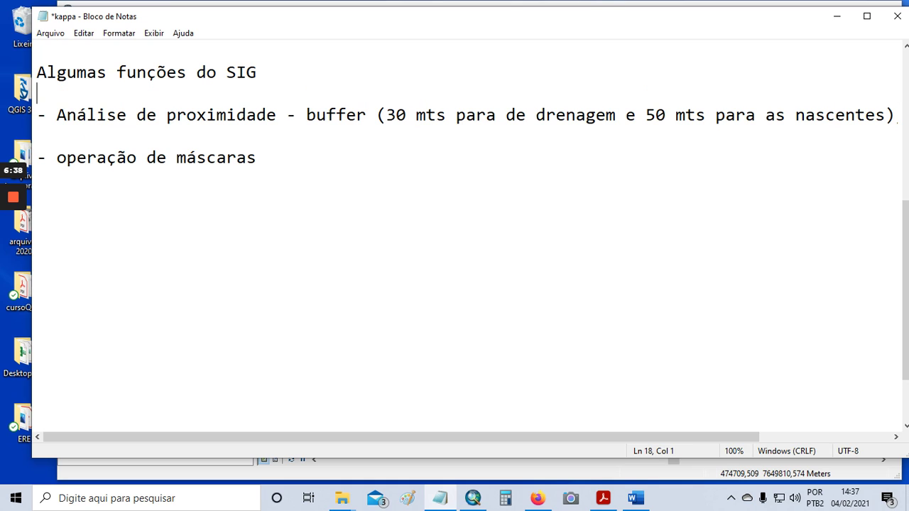
- Extend the "operação de máscaras" line with "- overlay", using a dash instead of an opening parenthesis
click(264, 159)
text((overlay)
key(Left)
key(Left)
key(Left)
key(Left)
key(Left)
key(Left)
key(Left)
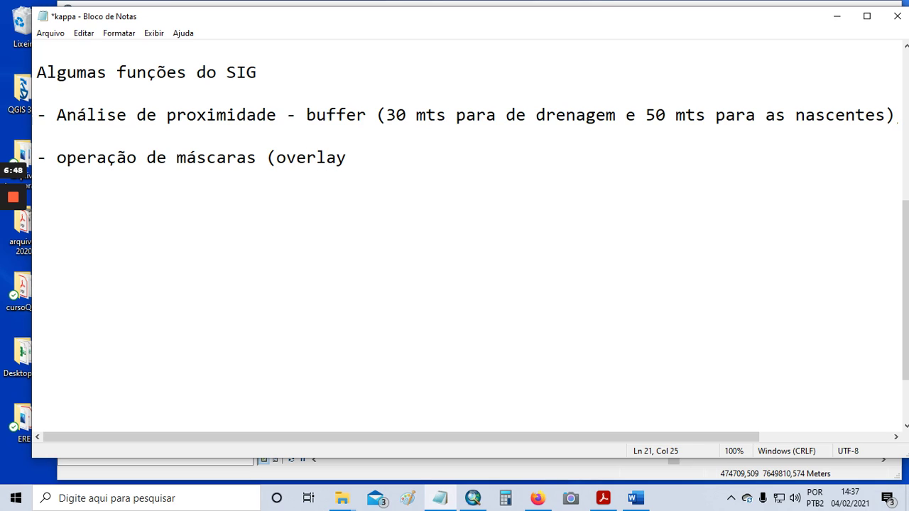
key(BackSpace)
key(Right)
key(Right)
key(Left)
key(Left)
text(-)
key(Right)
key(Right)
key(Right)
key(Right)
key(Right)
key(Right)
key(Right)
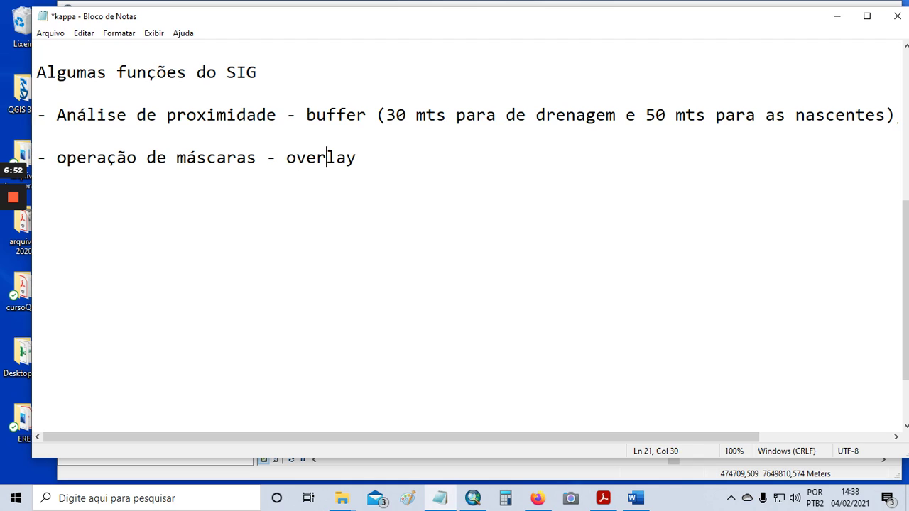
- Append "(recorte do todo pela parte):" to the end of the overlay line
text((recorte )
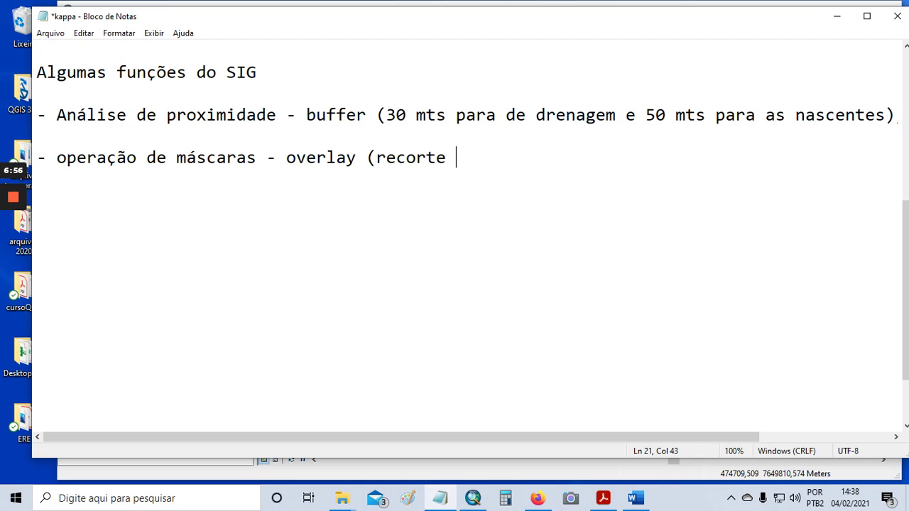
text(do todo pela pa)
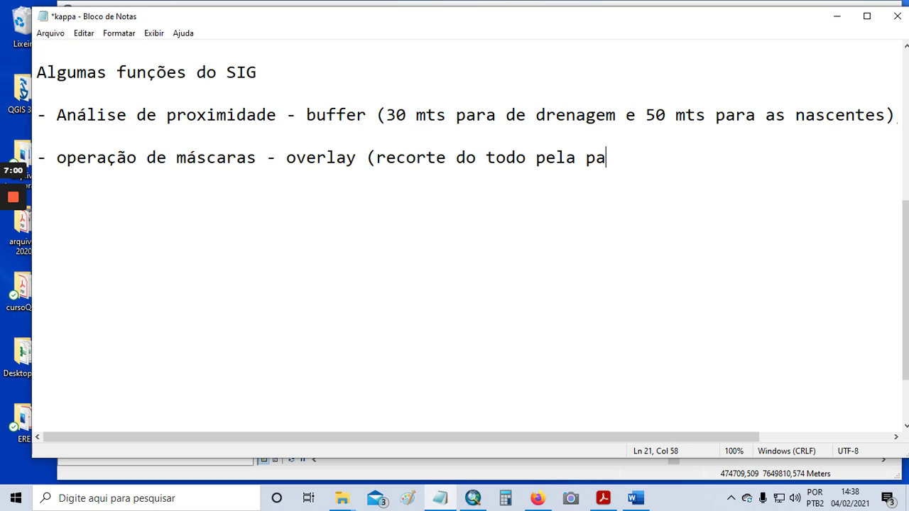
text(rte):)
- Start the bullet "* Recorte do todo -" below the overlay line, after a blank line
key(Return)
text(*)
click(37, 176)
key(Return)
key(End)
text(R)
text(ecor)
key(BackSpace)
text(orte)
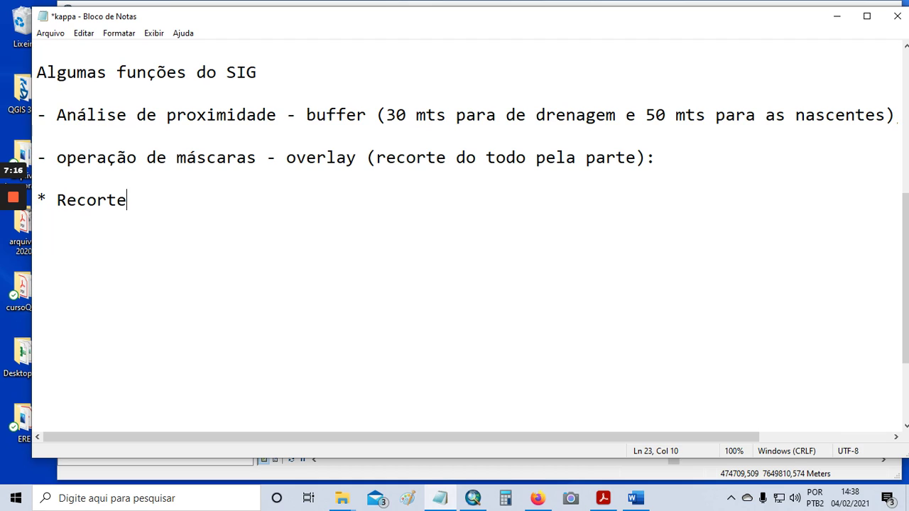
text( do todo -)
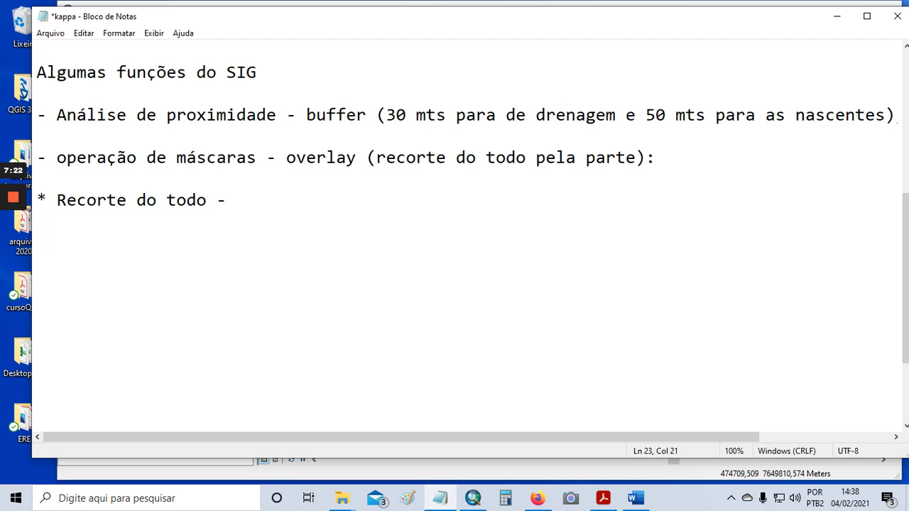
- Switch to ArcMap, display the Uso_Nep_mosaic.tif raster and view the municipality's land use at a scale of 1:200.000
click(472, 497)
click(90, 290)
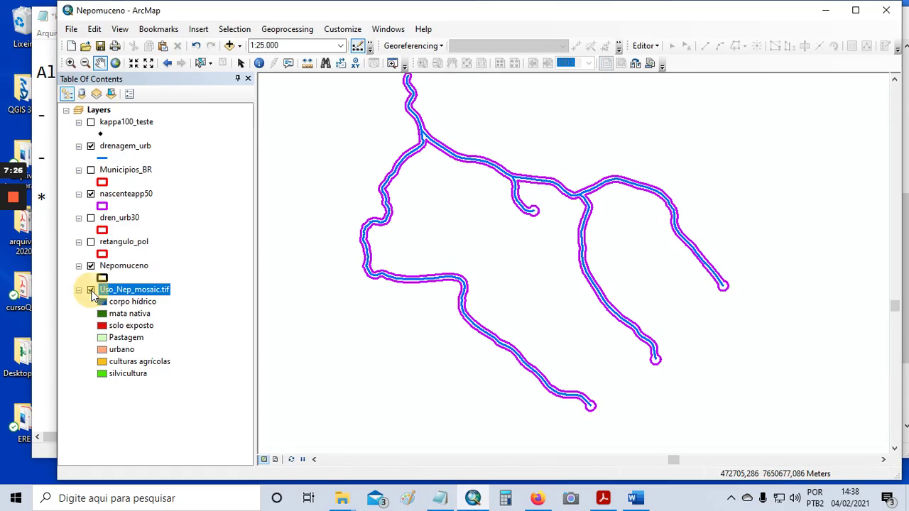
scroll(468, 273, up, 2)
scroll(469, 273, up, 2)
scroll(468, 273, up, 2)
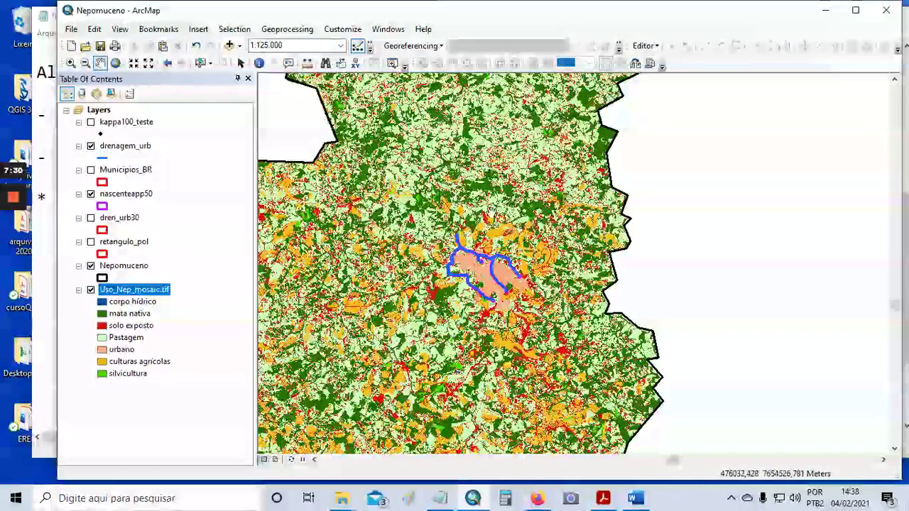
scroll(457, 242, up, 2)
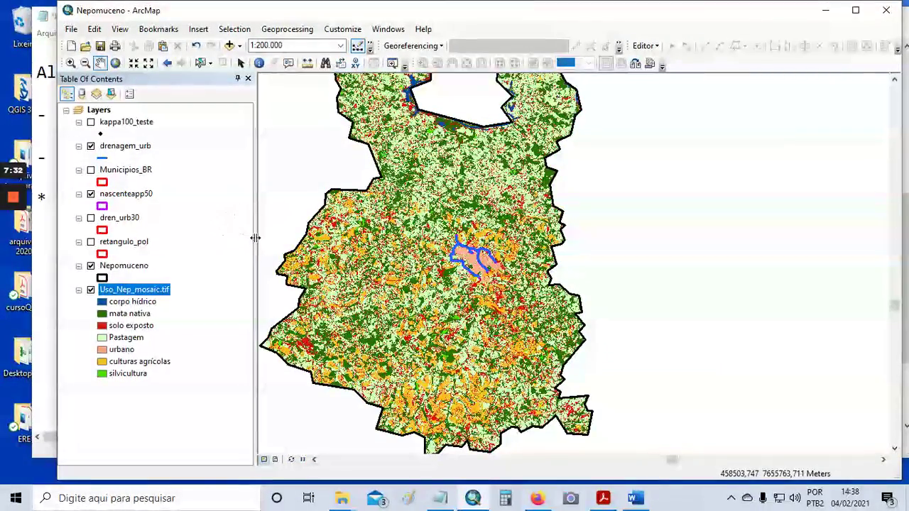
drag(423, 221, 450, 239)
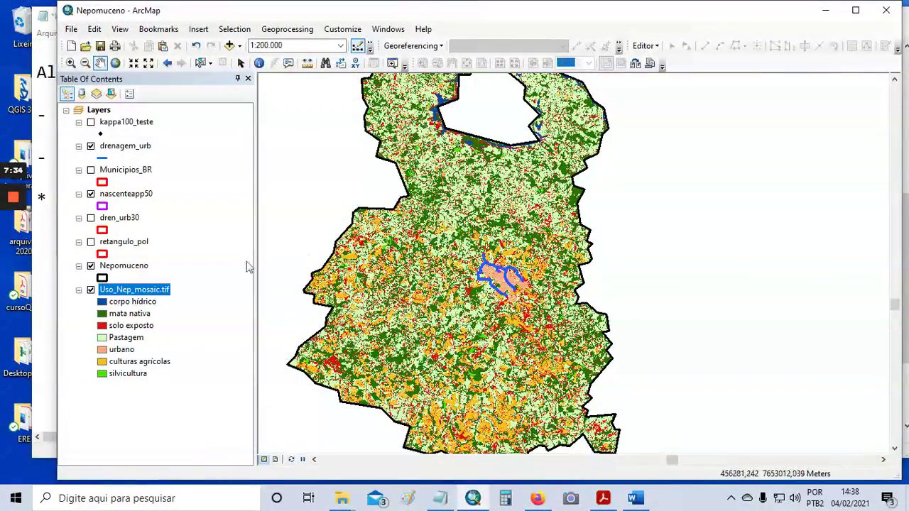
- Hide the Uso_Nep_mosaic.tif raster and examine the urban drainage lines with their buffers at a scale of 1:25.000
click(91, 290)
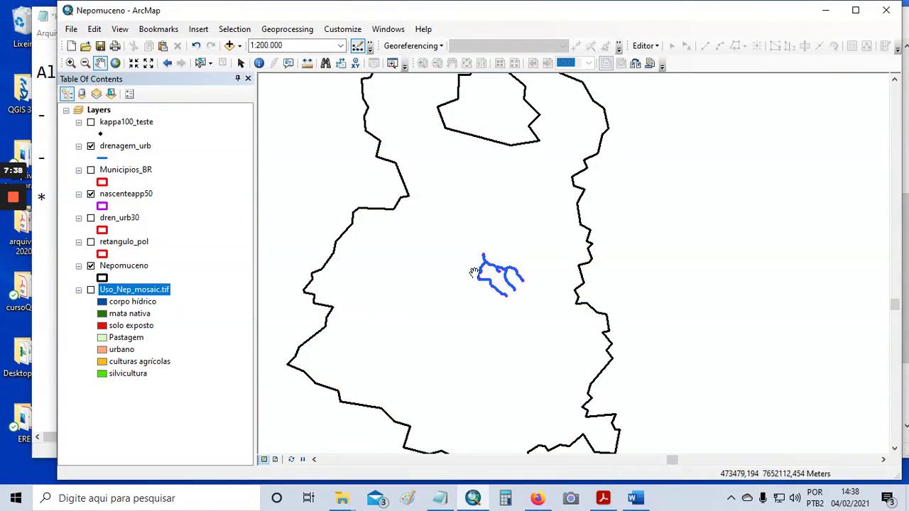
scroll(490, 273, up, 5)
drag(533, 288, 497, 223)
scroll(501, 225, up, 1)
scroll(501, 225, up, 3)
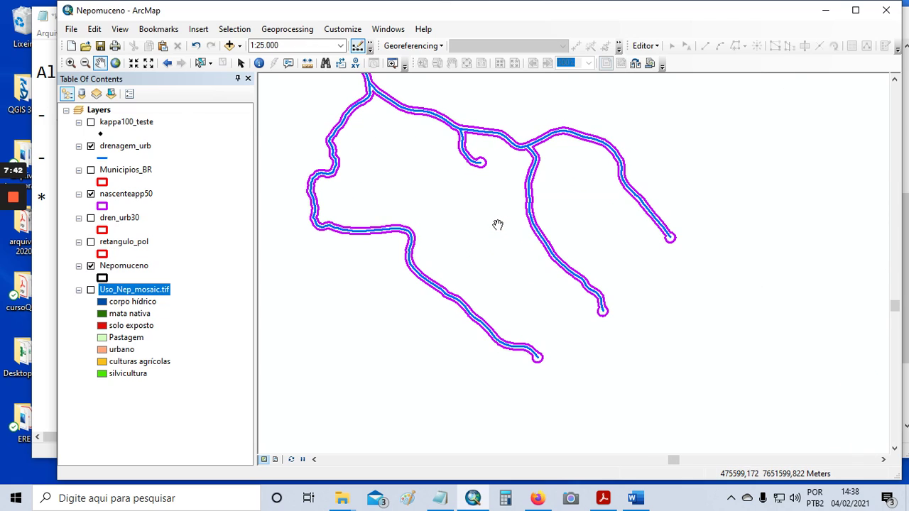
drag(450, 198, 454, 211)
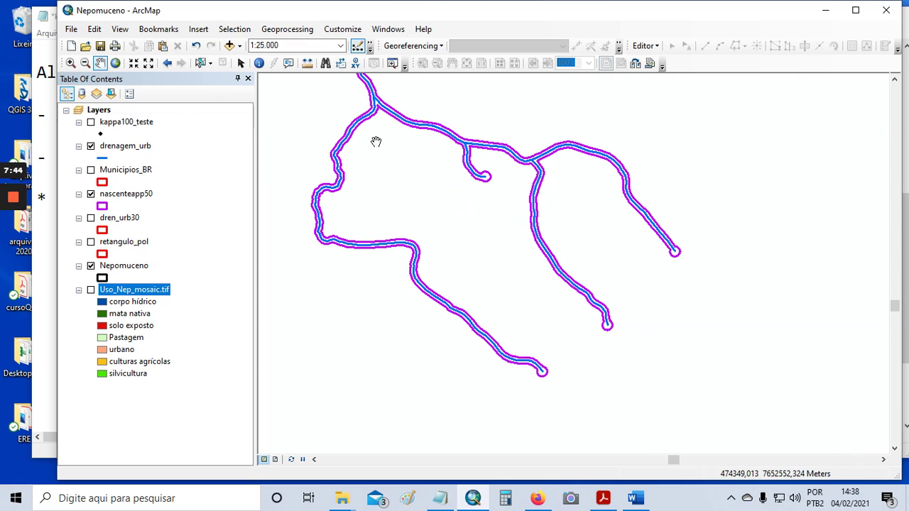
drag(379, 150, 381, 171)
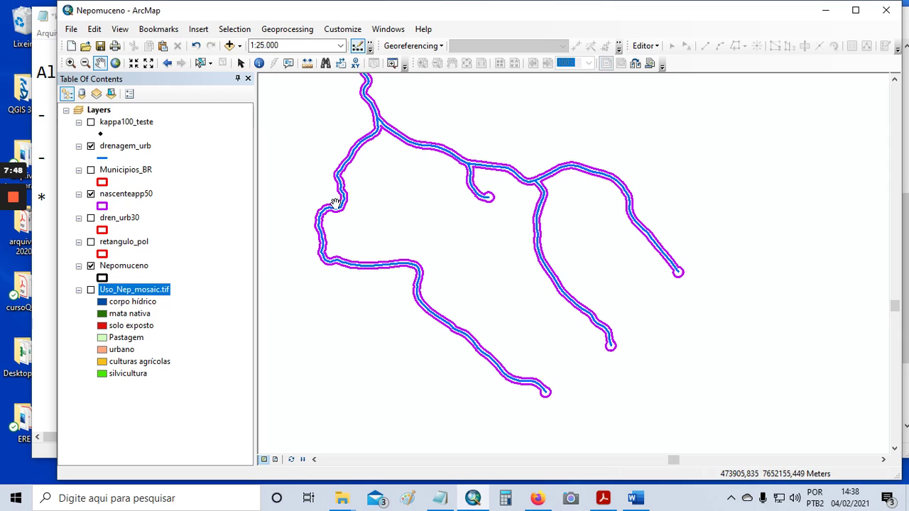
- Compare the buffers with and without the drenagem_urb layer, then leave that layer hidden so only the buffer outlines are shown
click(91, 146)
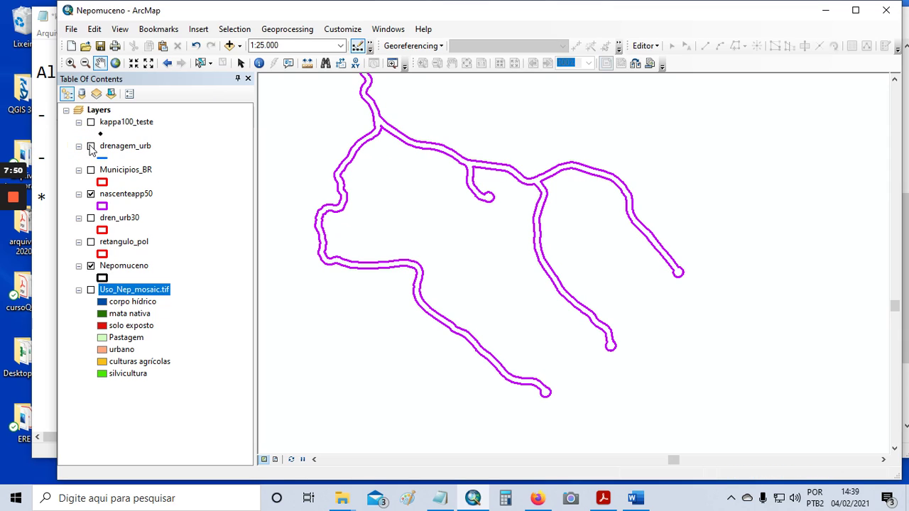
click(91, 147)
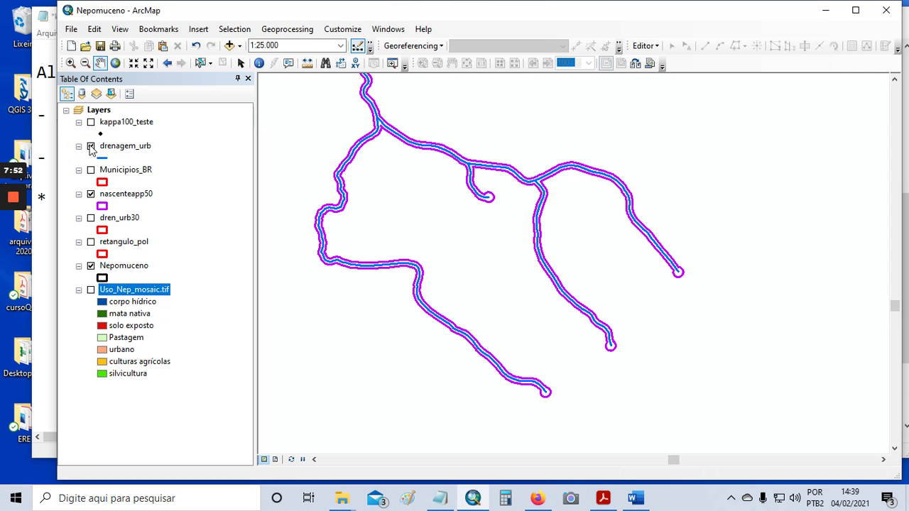
click(91, 146)
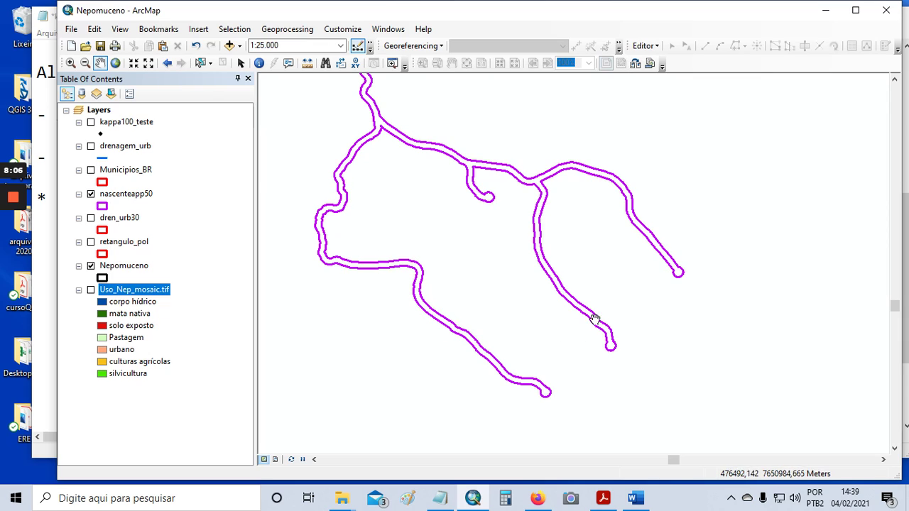
- Switch to Notepad and continue the "* Recorte do todo -" bullet with "a imagem classificada do uso e cobertura da terra de Nepomuceno", wrapping before "Nepomuceno"
click(473, 499)
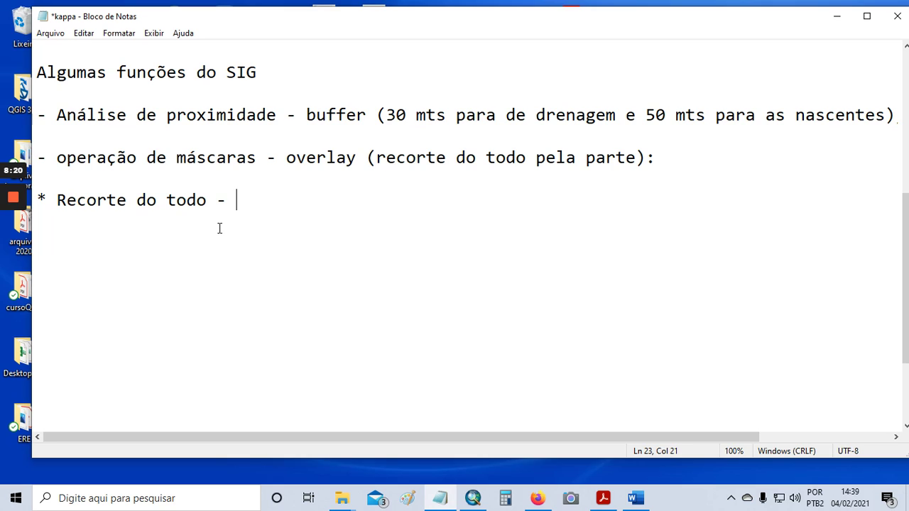
text(o)
key(BackSpace)
key(BackSpace)
text(a imagem cl)
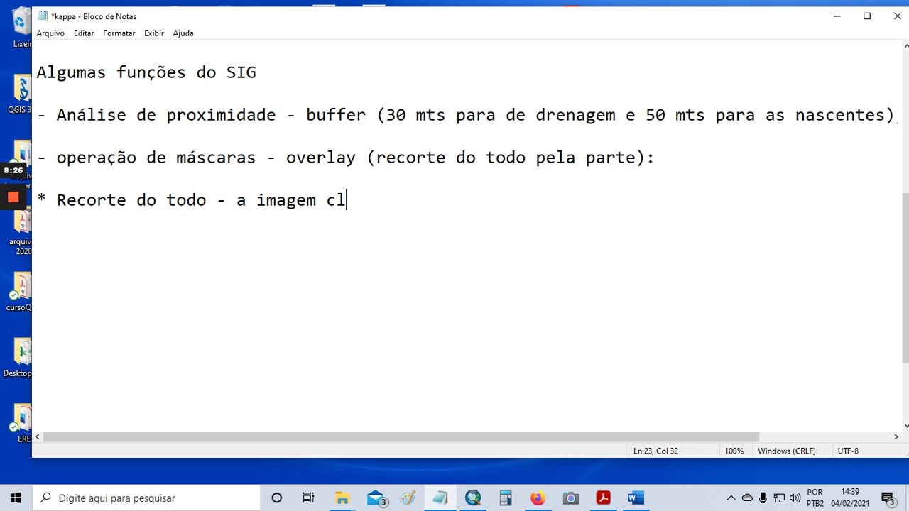
text(assificada)
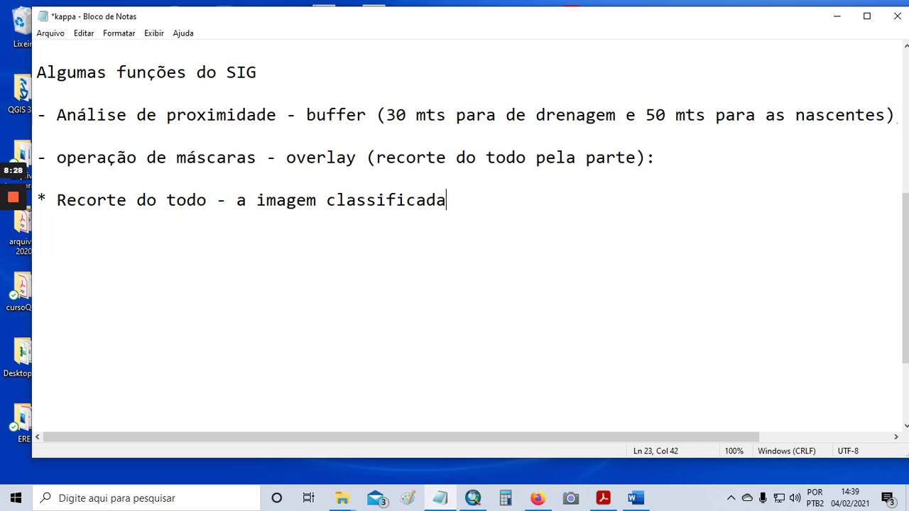
text( do uso e co)
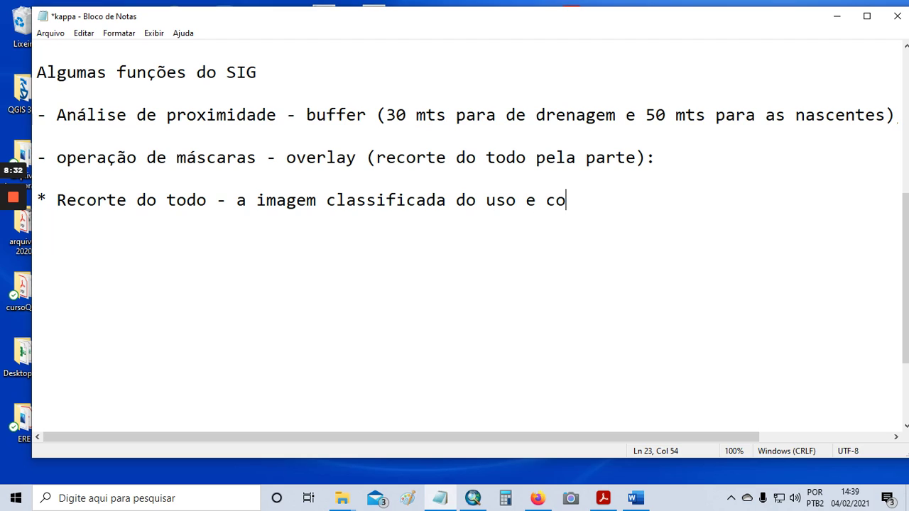
text(bertura)
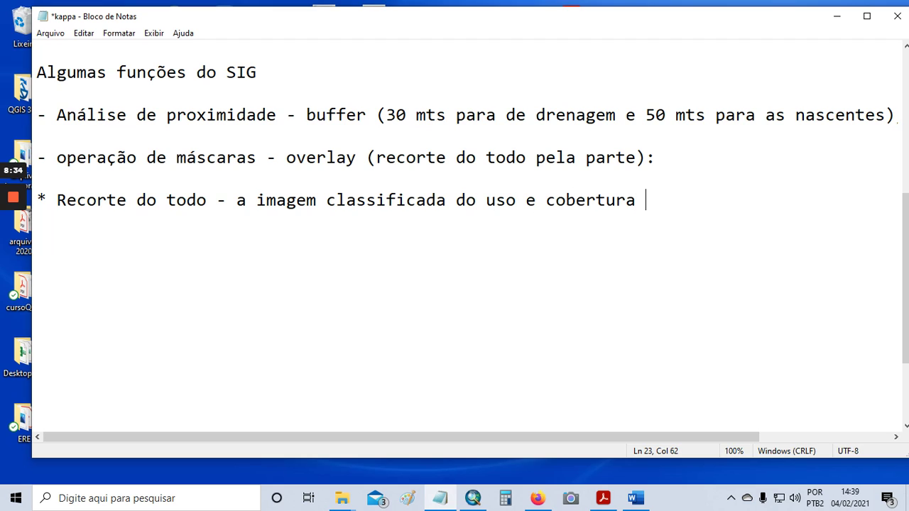
text( da terra de)
key(Return)
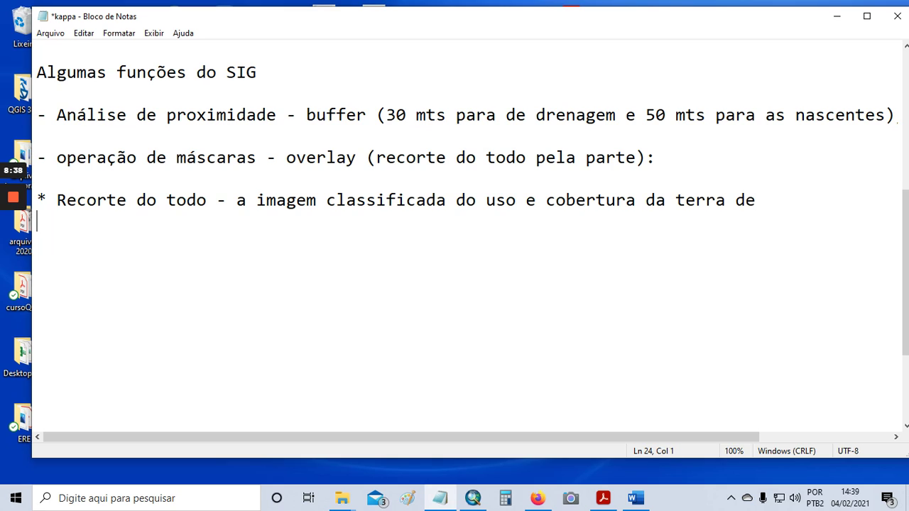
text(Nepom)
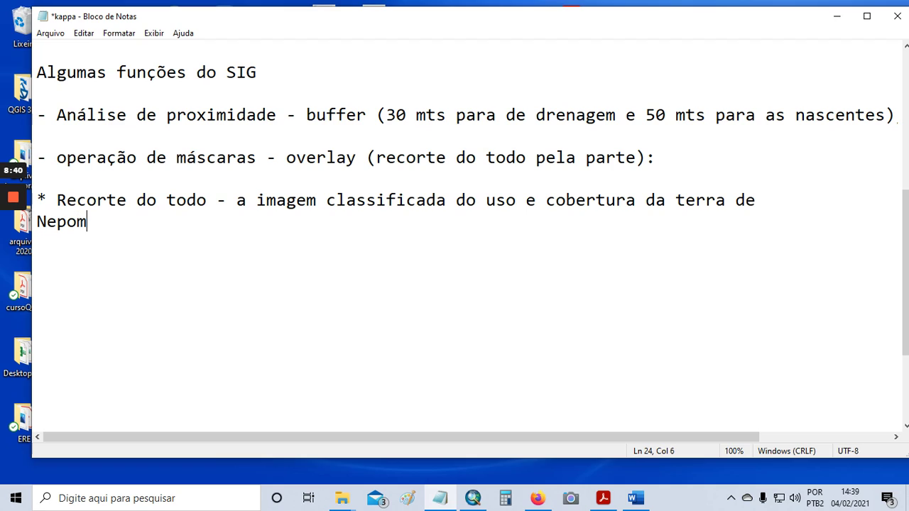
text(uceno)
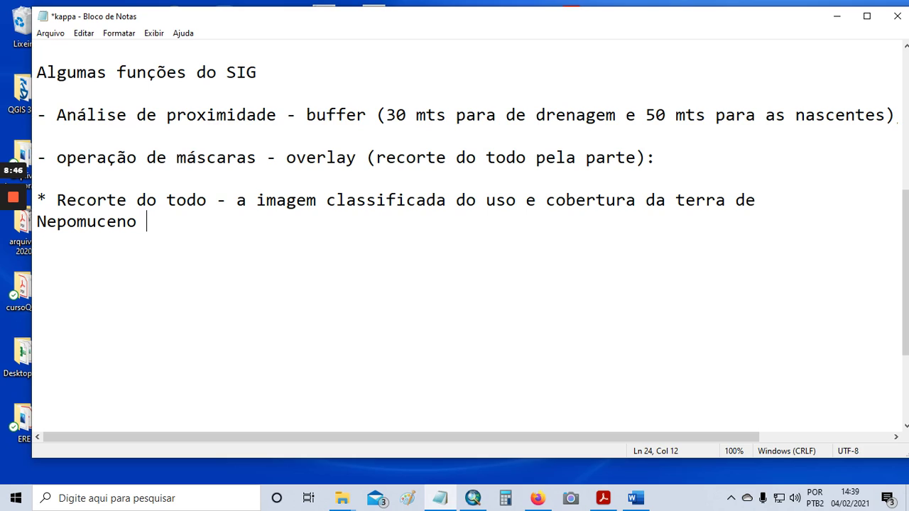
- Complete the bullet with "PELA PARTE: polígono (máscara) da área de APP" and leave a blank line below it
key(BackSpace)
text(PELA PARTE:)
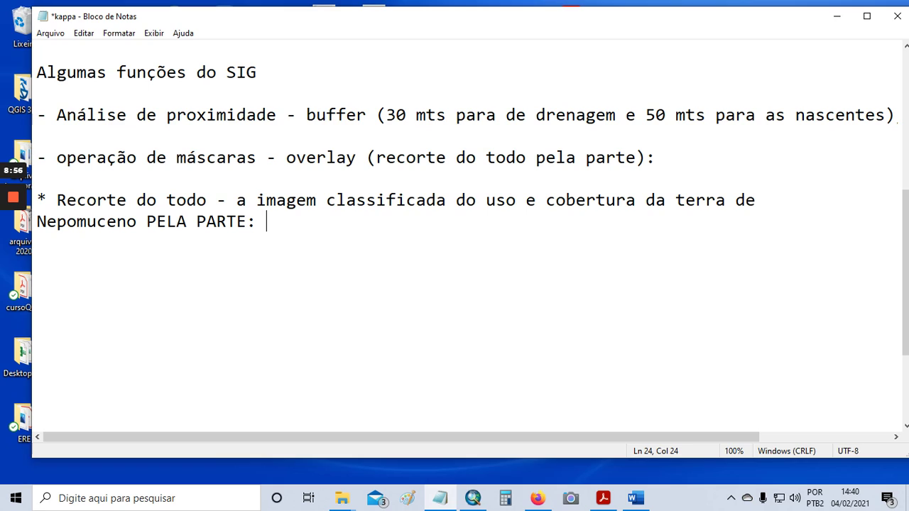
text( polígono )
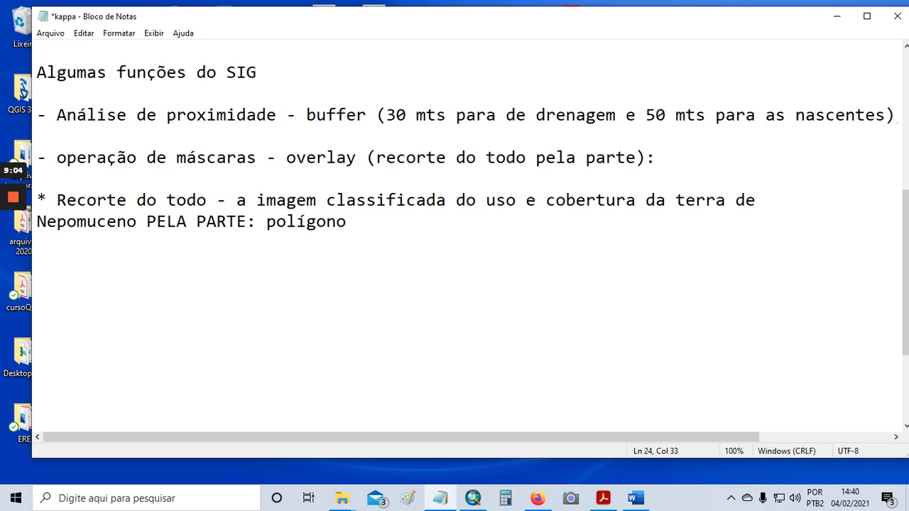
text((máscara)
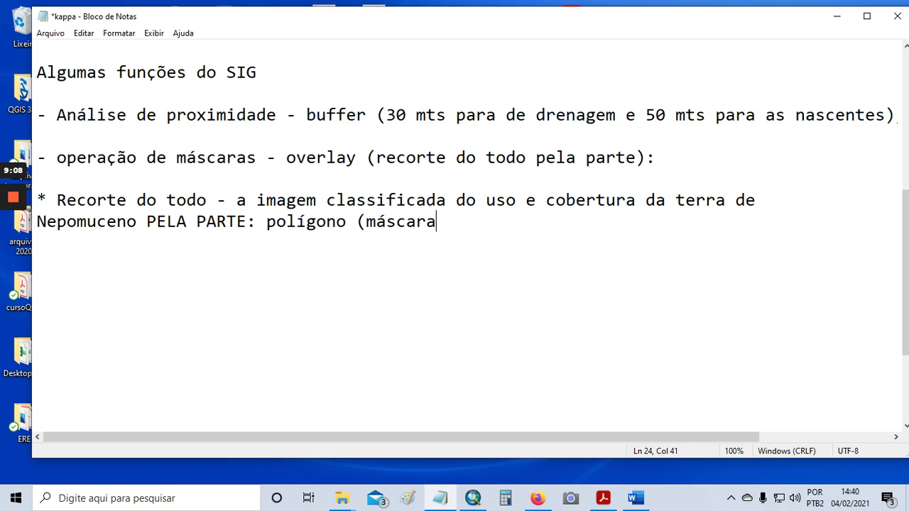
text() da área de )
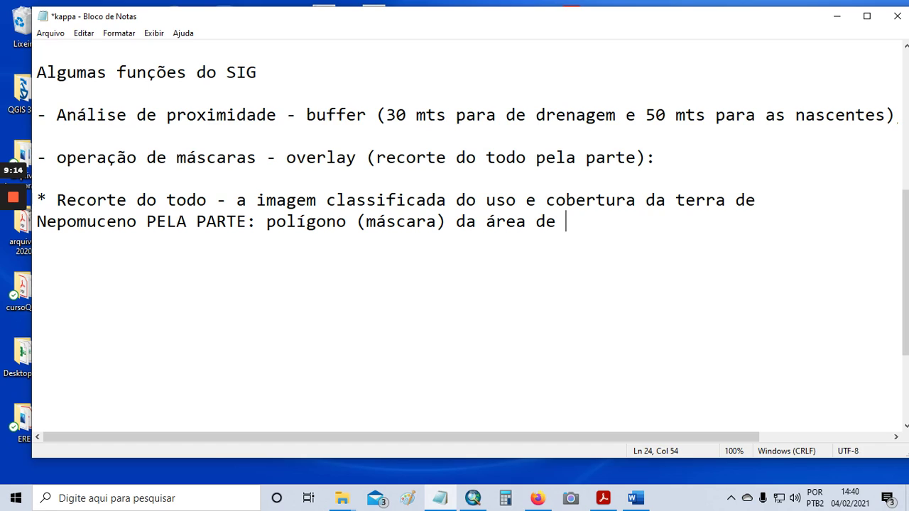
text(APP)
key(Return)
key(Return)
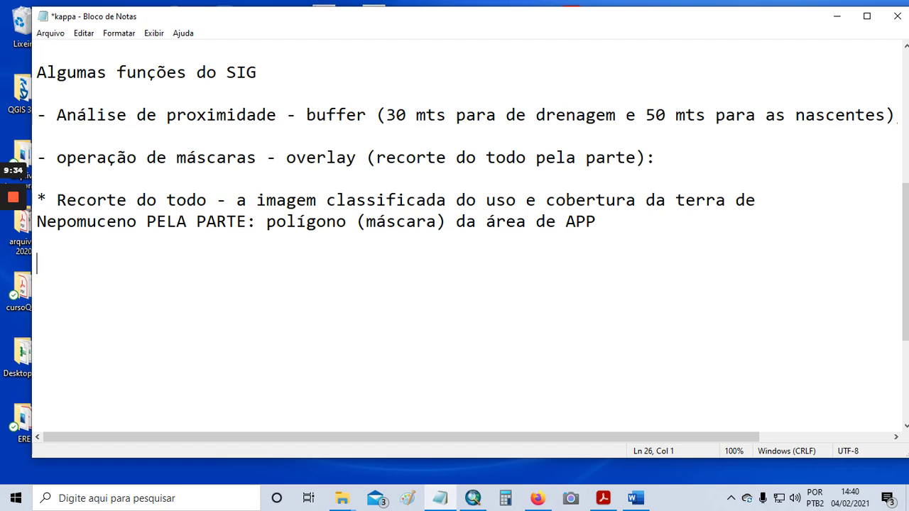
- Start a line with "Pré" below the bullet and insert the heading "Função:" above it
text(P´r)
key(BackSpace)
key(BackSpace)
text(ré)
key(Left)
key(Left)
key(Left)
key(Left)
key(Return)
key(Up)
text(Função:)
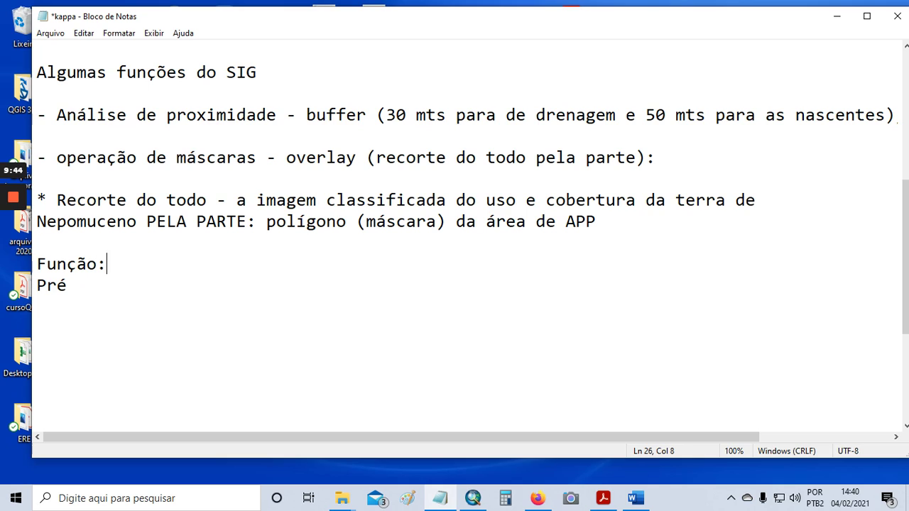
- Change the start of the line under "Função:" to "Elaborar o pré"
click(428, 279)
key(Left)
key(Left)
key(Left)
key(Left)
text(Elabora)
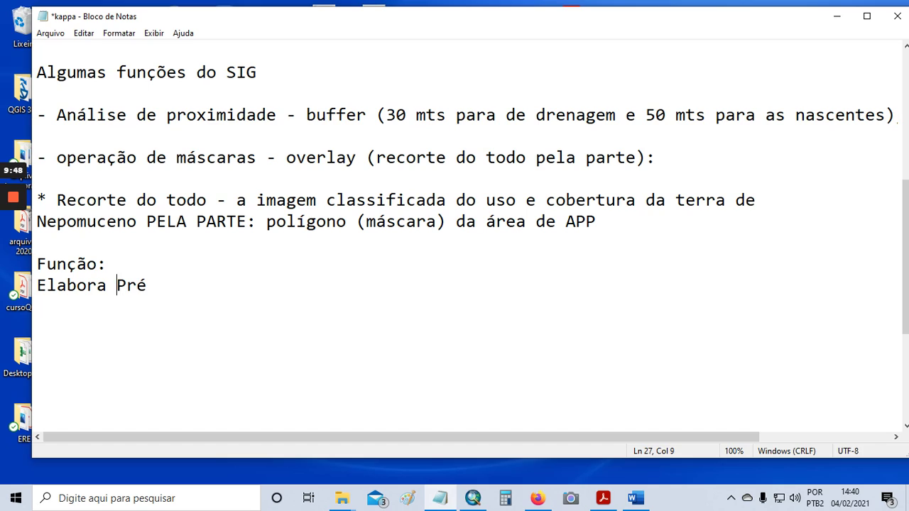
key(Left)
text(r)
key(Right)
key(Right)
key(BackSpace)
text(p)
text(o)
key(Right)
- Continue the "Elaborar o pré" line with "disgnóstico da área de estudo com os conflitos em APP"
text(di)
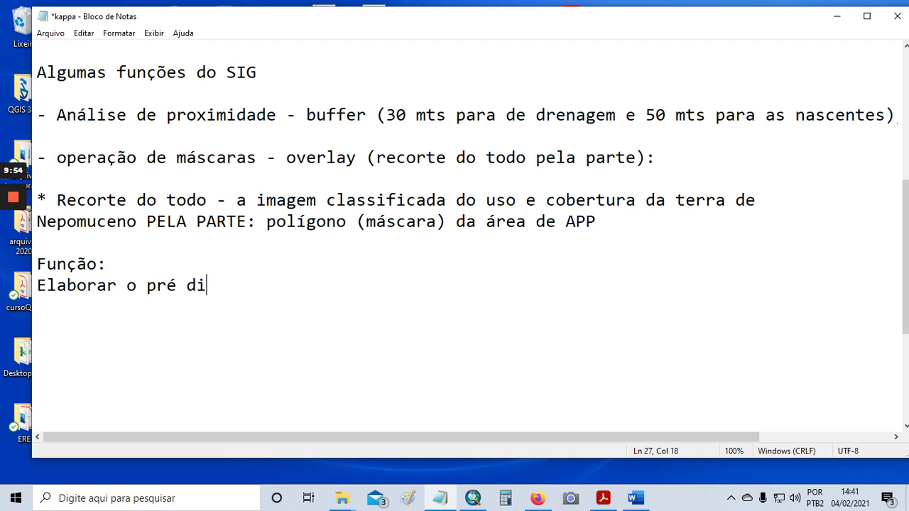
text(sgnóstico da área de estudo)
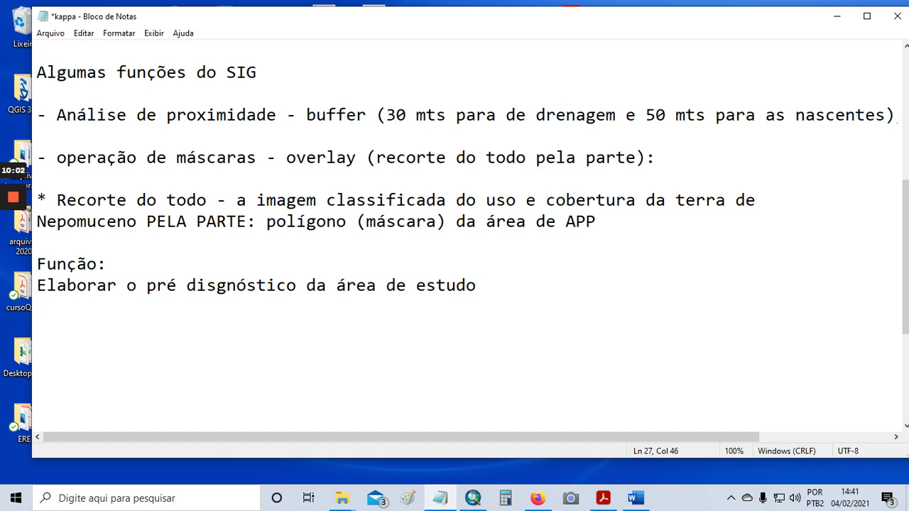
text( com os conflu)
key(BackSpace)
text(itos em APP)
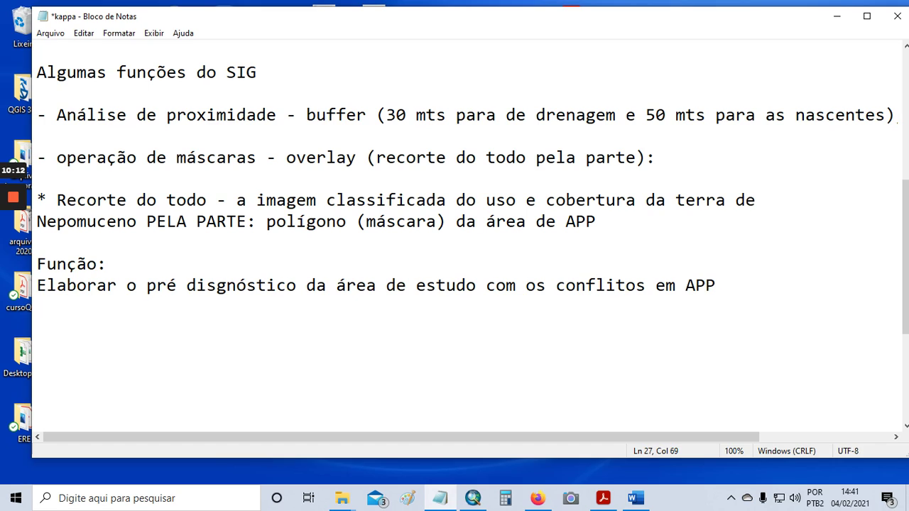
key(Return)
text(conflito em )
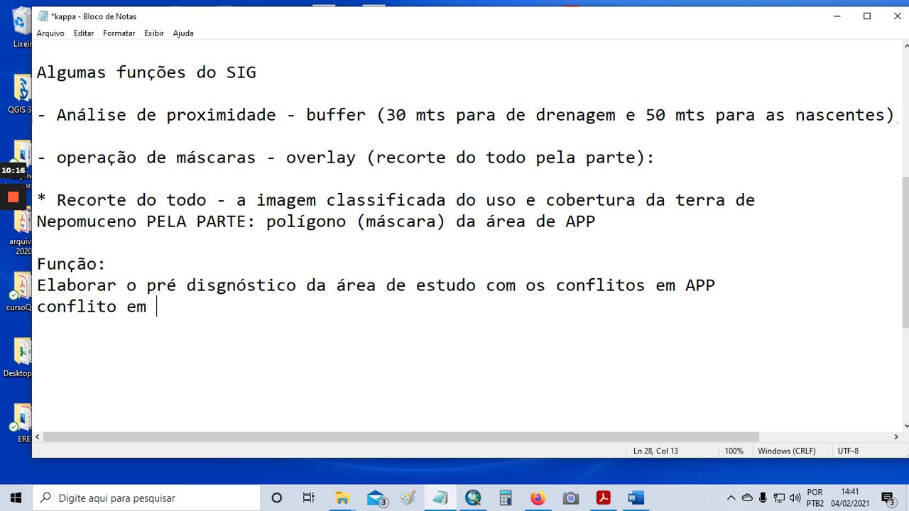
text(/)
key(BackSpace)
key(BackSpace)
key(BackSpace)
key(BackSpace)
key(BackSpace)
key(BackSpace)
key(BackSpace)
key(BackSpace)
key(BackSpace)
key(BackSpace)
key(BackSpace)
key(BackSpace)
key(BackSpace)
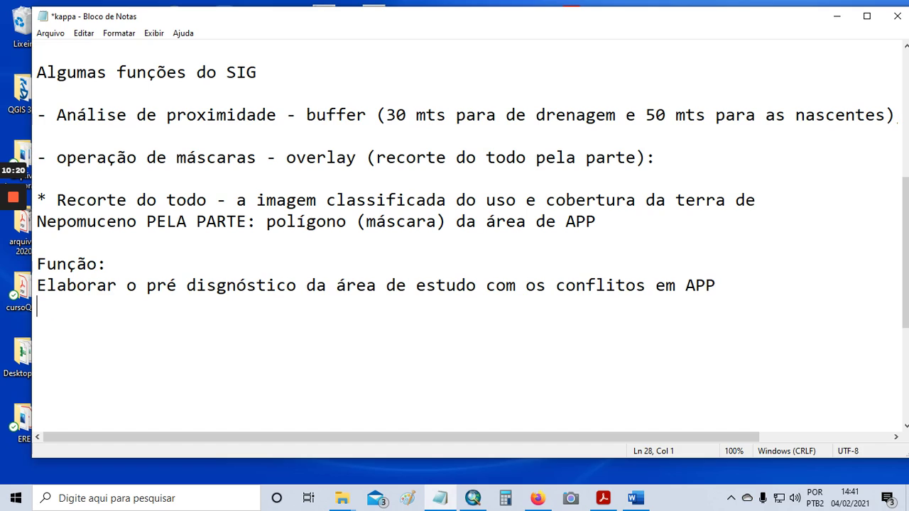
key(BackSpace)
- Add "(o que não for da classe mata nativa)" after "conflitos em APP", with a line break after "for"
text((o que não)
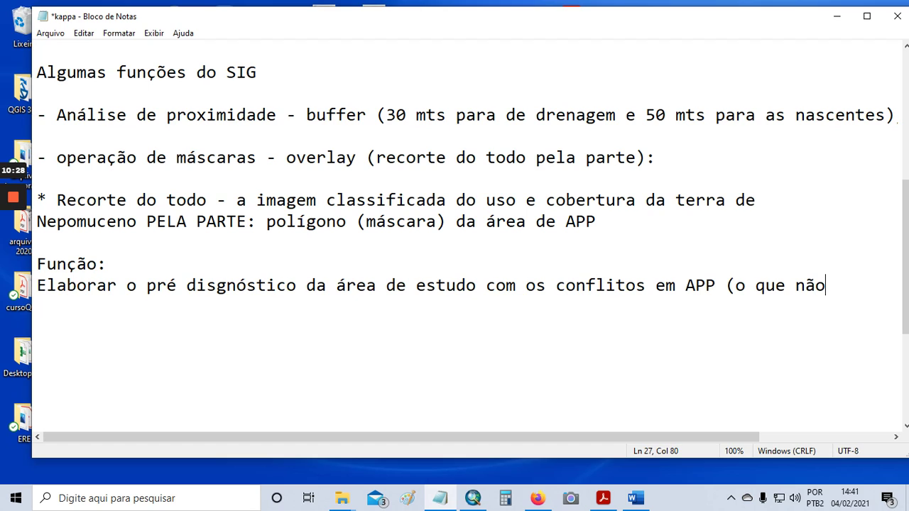
text( for)
key(Return)
text(da classe mata nativa))
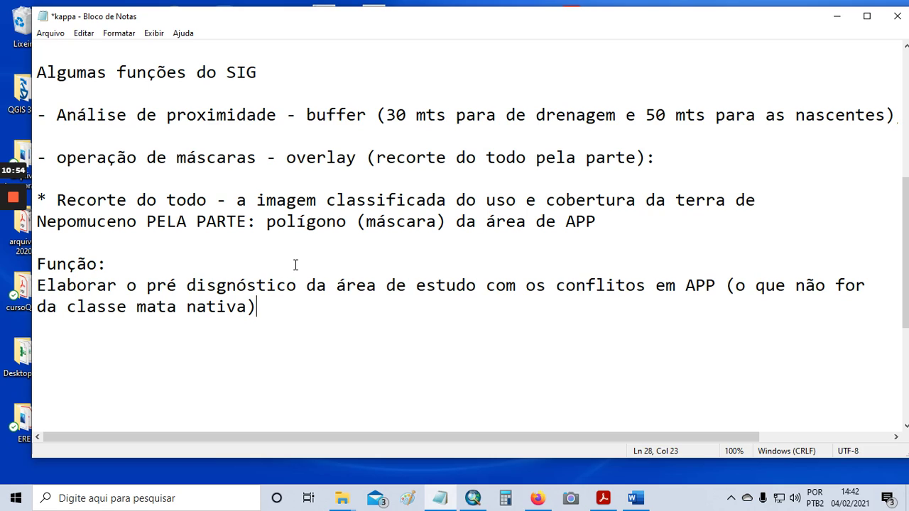
- Prefix the "Elaborar" sentence with "1 - " and end it with a semicolon after "mata nativa)"
mouse_move(5, 253)
mouse_move(9, 205)
click(41, 286)
text(1 -)
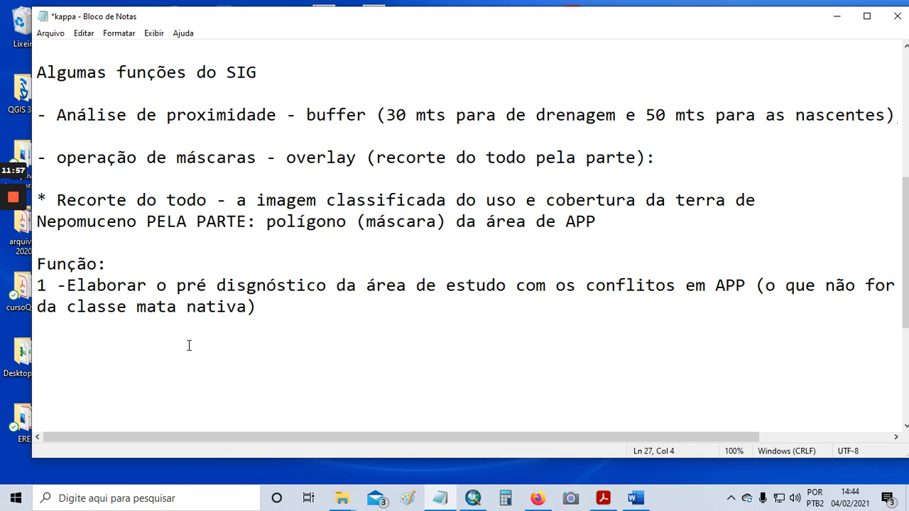
click(260, 313)
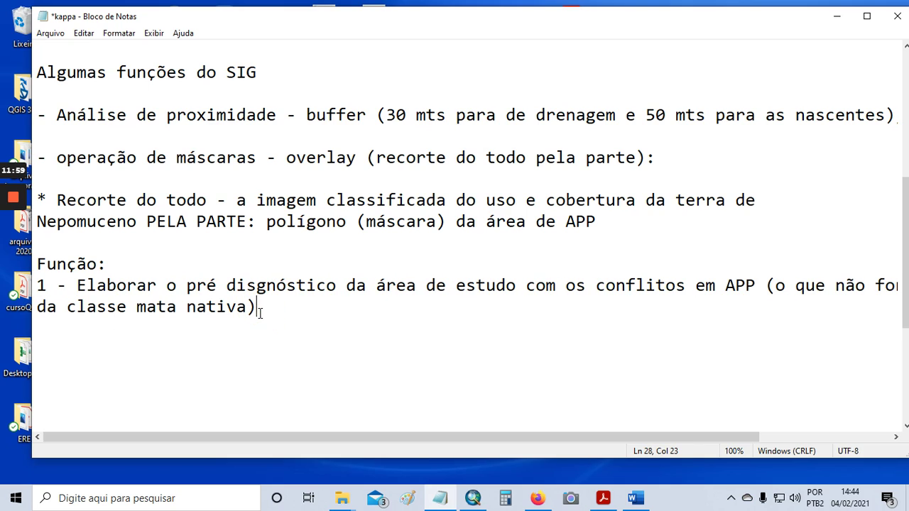
text(;)
- Add a second item below, reading "2 - Qunatificar em hectares ou km2"
key(Return)
text(2v )
text(-)
key(BackSpace)
key(BackSpace)
key(BackSpace)
key(BackSpace)
text(- Qunatificar em )
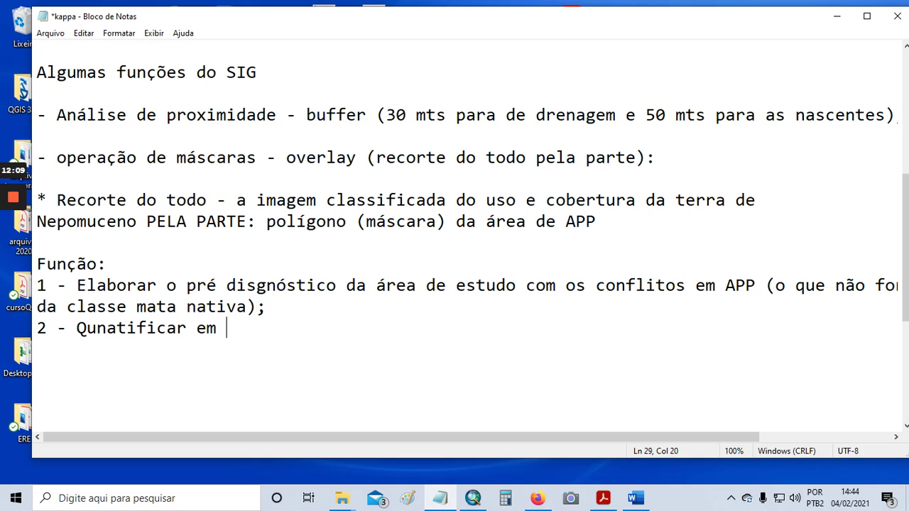
text(hectare)
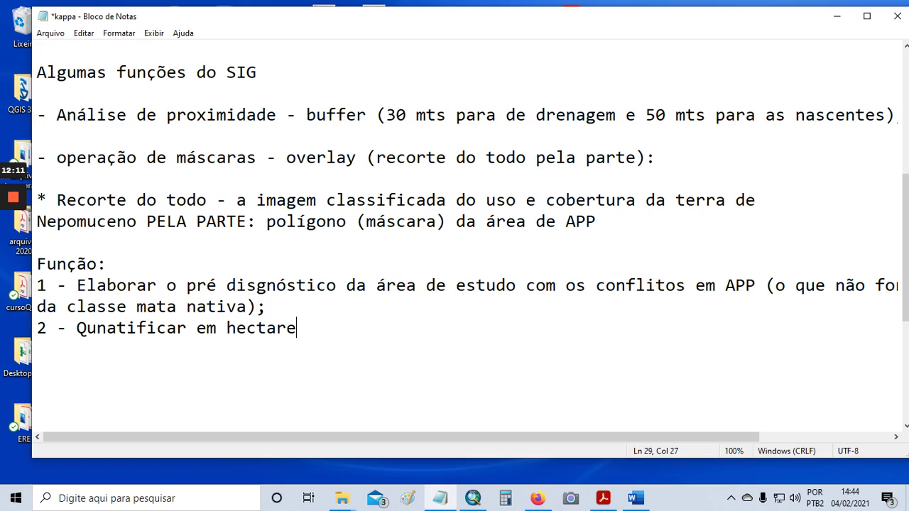
text(s ou km2)
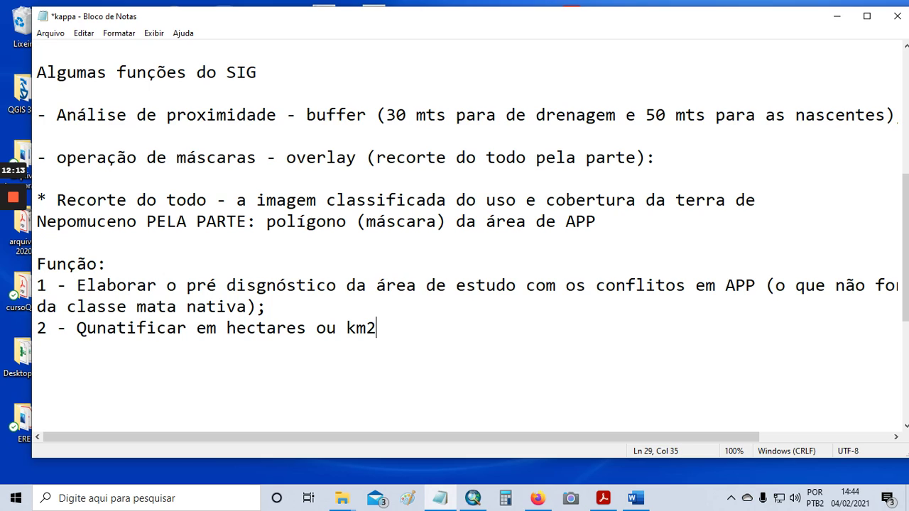
- Correct the misspelled verb in item 2 to "Quantificar"
key(Left)
key(Left)
key(Left)
key(Left)
key(Left)
key(Left)
key(Left)
key(Left)
key(Left)
key(Left)
key(Left)
key(Left)
key(Left)
key(Left)
key(Left)
key(Left)
key(Left)
key(Left)
key(Left)
key(Left)
key(Left)
text(a)
key(Right)
key(Right)
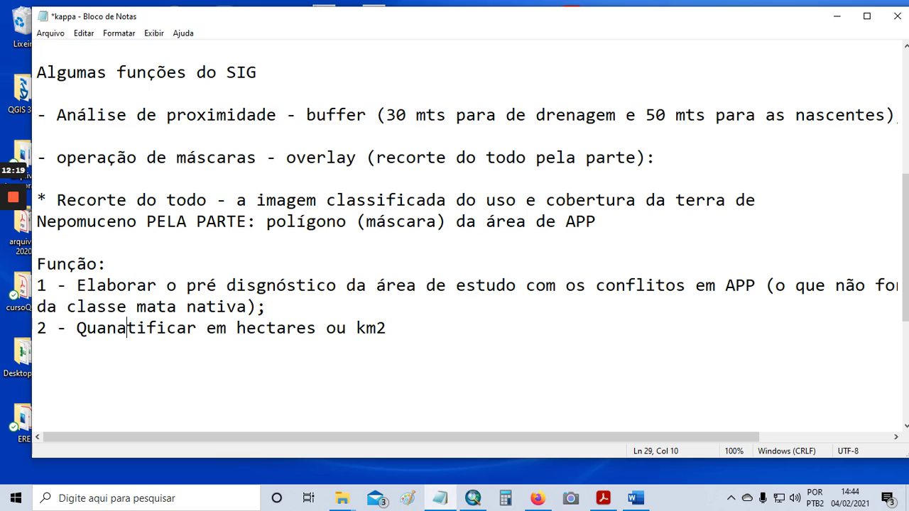
key(BackSpace)
- Extend item 2 after "km2" with "as classes que estão em conflito ou desacordo com"
key(Right)
key(Right)
key(Right)
key(Right)
key(Right)
key(Right)
key(Right)
key(Right)
key(Right)
key(Right)
key(Right)
key(Right)
key(Right)
key(Right)
key(Right)
key(Right)
key(Right)
key(Right)
key(Right)
key(Right)
key(Right)
key(Right)
key(Right)
key(Right)
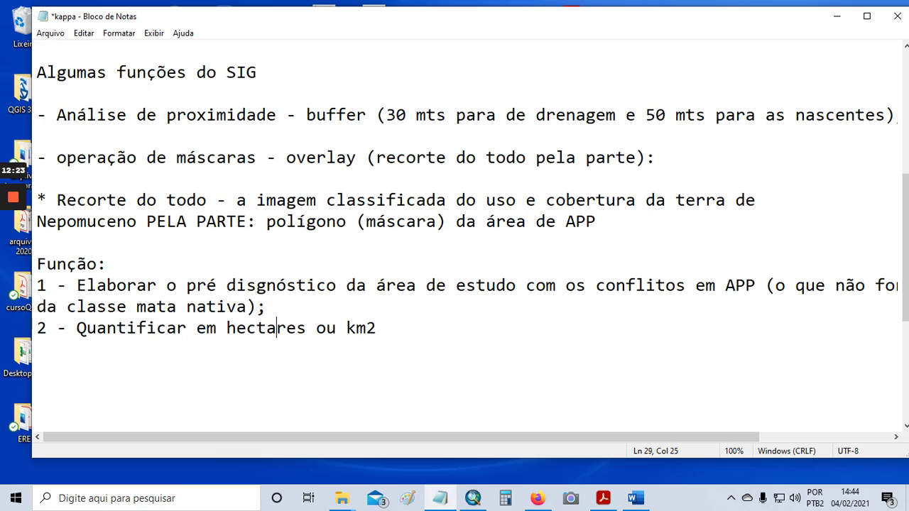
key(Right)
key(Right)
text(as cal)
key(BackSpace)
key(BackSpace)
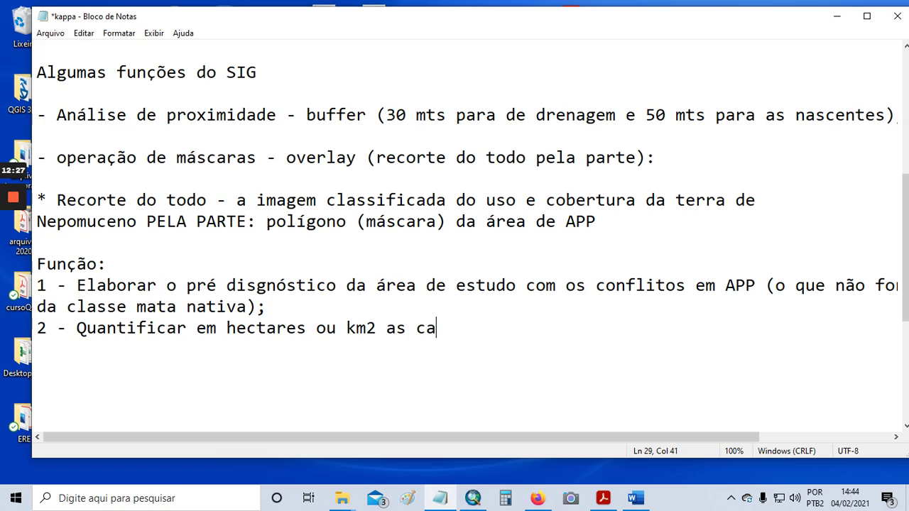
text(lasses )
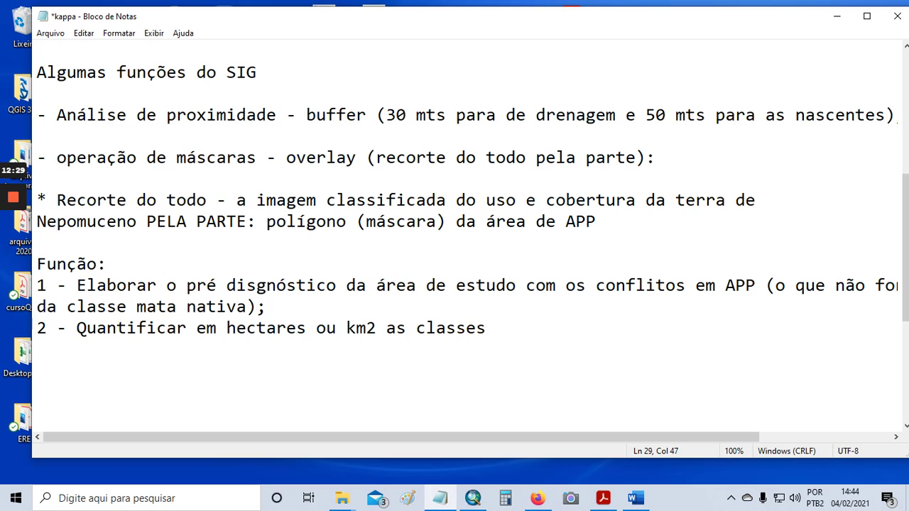
text(que est)
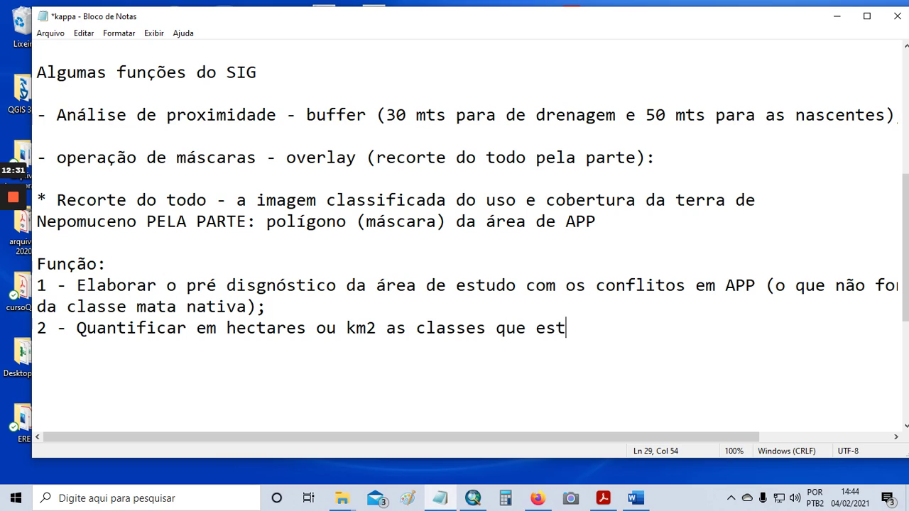
text(ão em con)
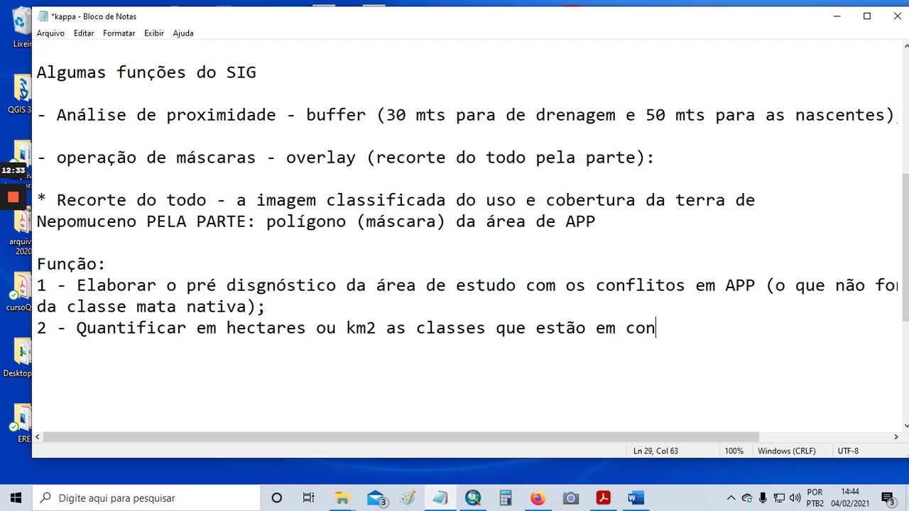
text(flito ou )
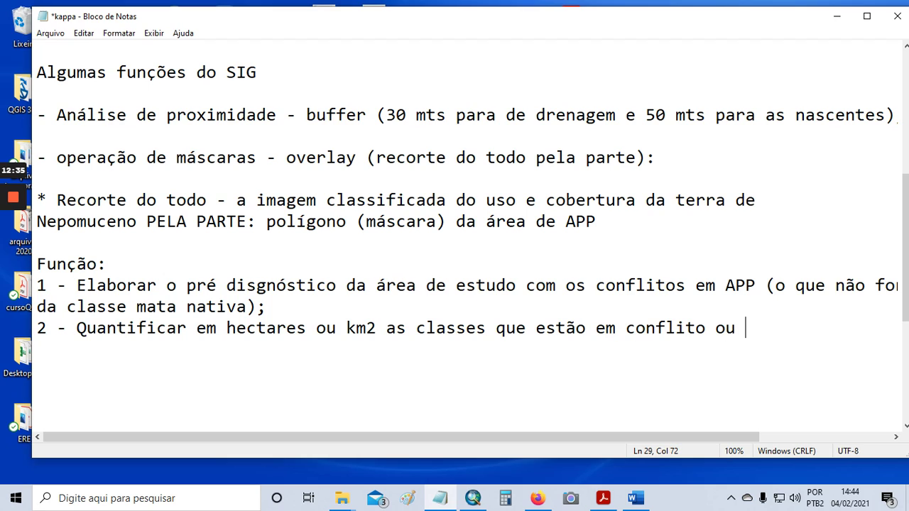
text(desacordo com)
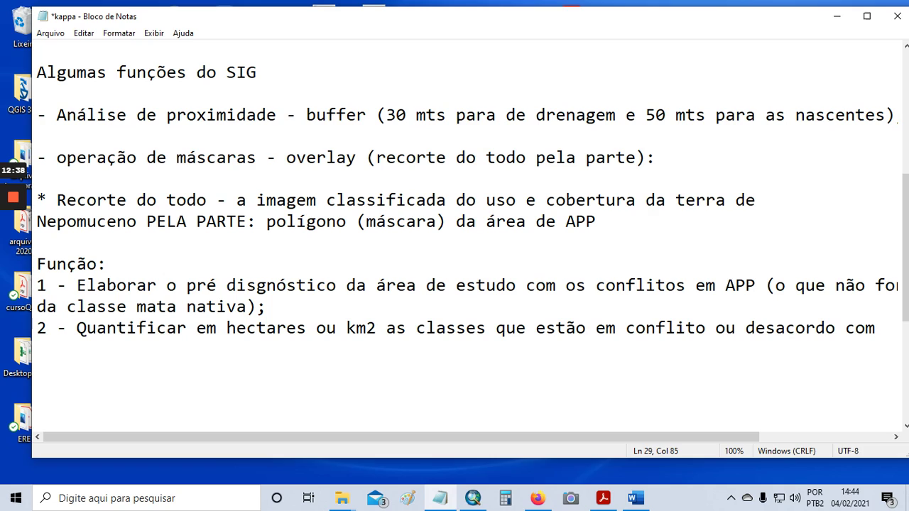
- Complete item 2 on a new line with "as áreas de presercação permanente."
key(Return)
text(as áreas d)
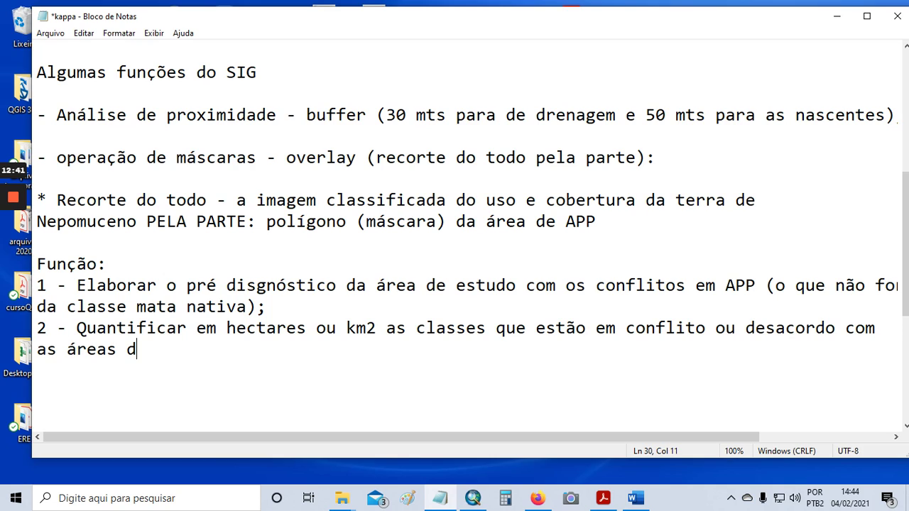
text(e presercação p)
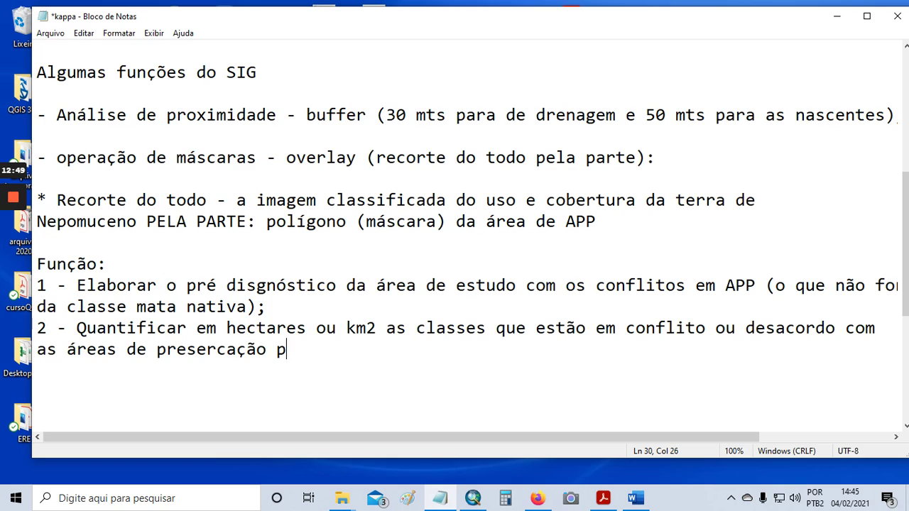
text(ermanente)
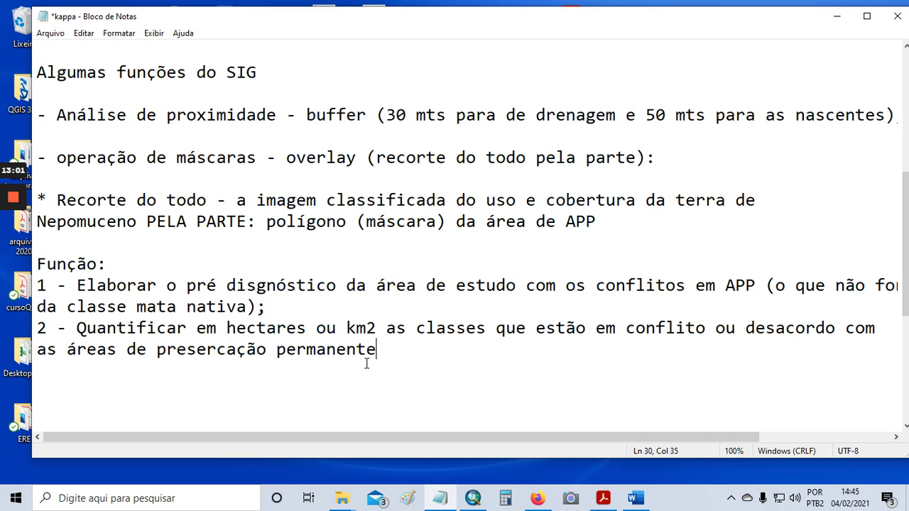
text(.)
- Switch to ArcMap, show the Uso_Nep_mosaic.tif land-use raster and hide the nascenteapp50 layer
click(12, 250)
click(473, 497)
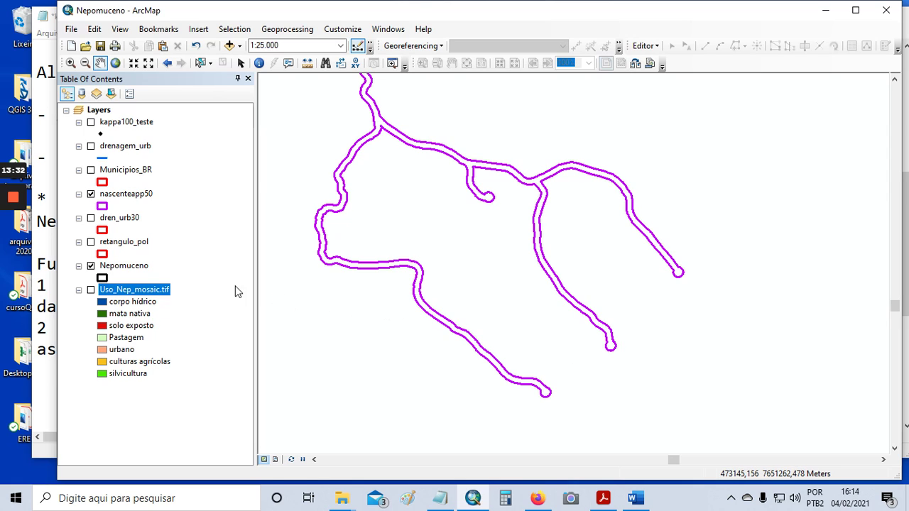
click(91, 290)
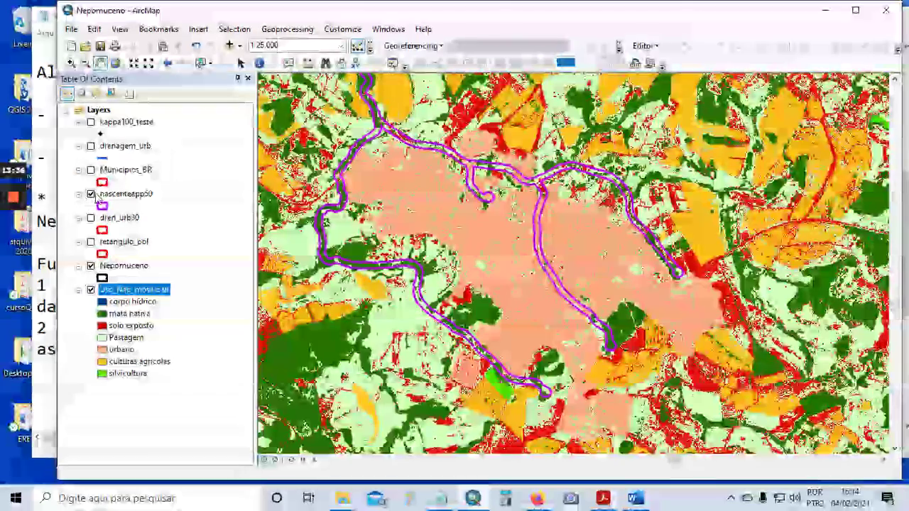
click(91, 194)
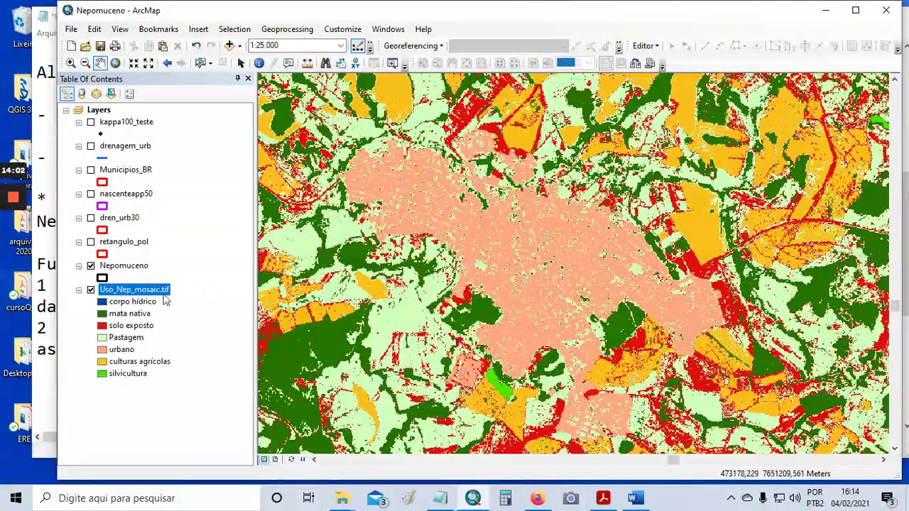
- Examine the source properties of Uso_Nep_mosaic.tif, including cell size, extent, coordinate system and statistics, and close them without changes
right_click(139, 293)
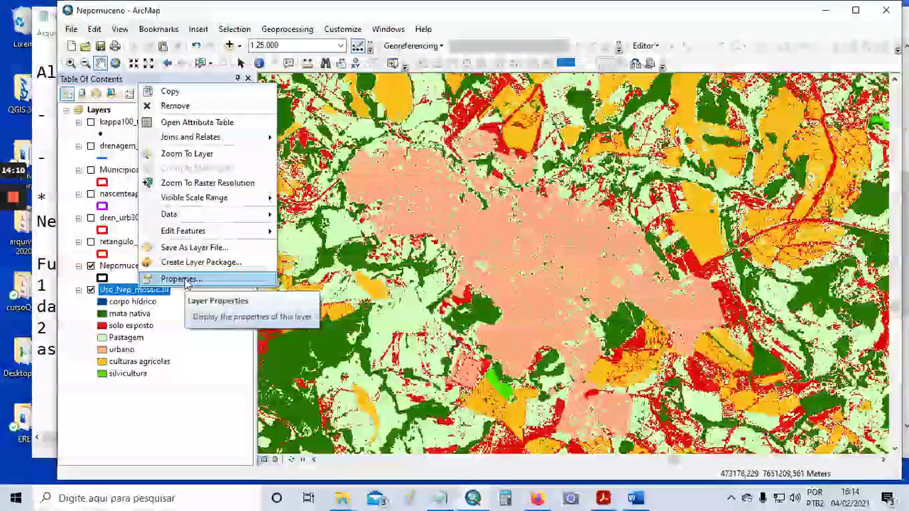
click(184, 278)
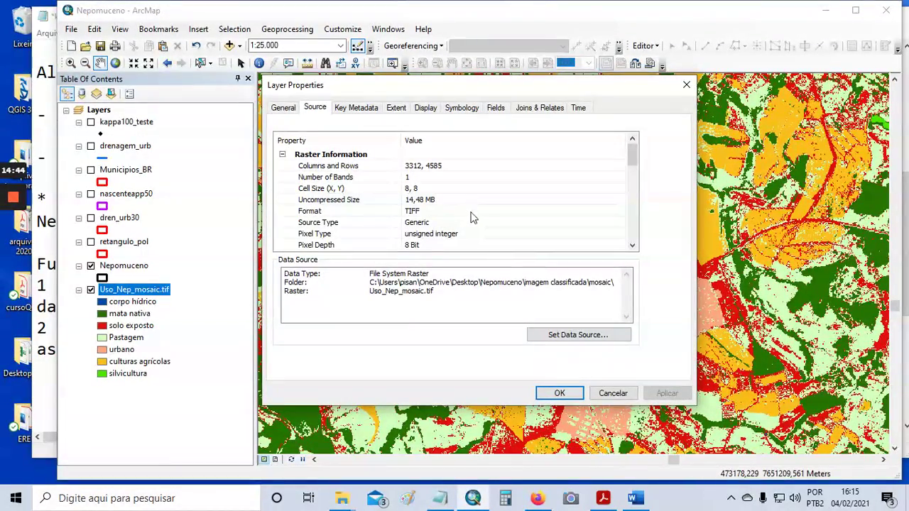
scroll(496, 213, down, 2)
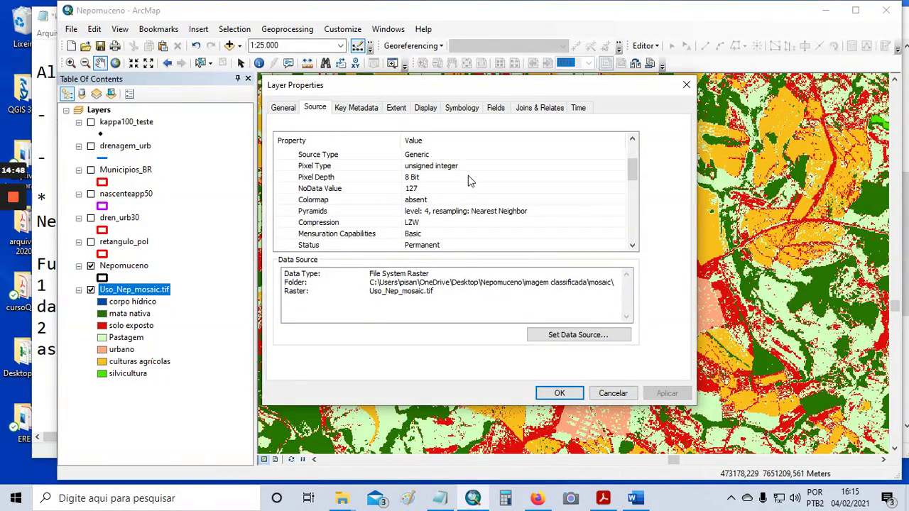
scroll(496, 192, down, 3)
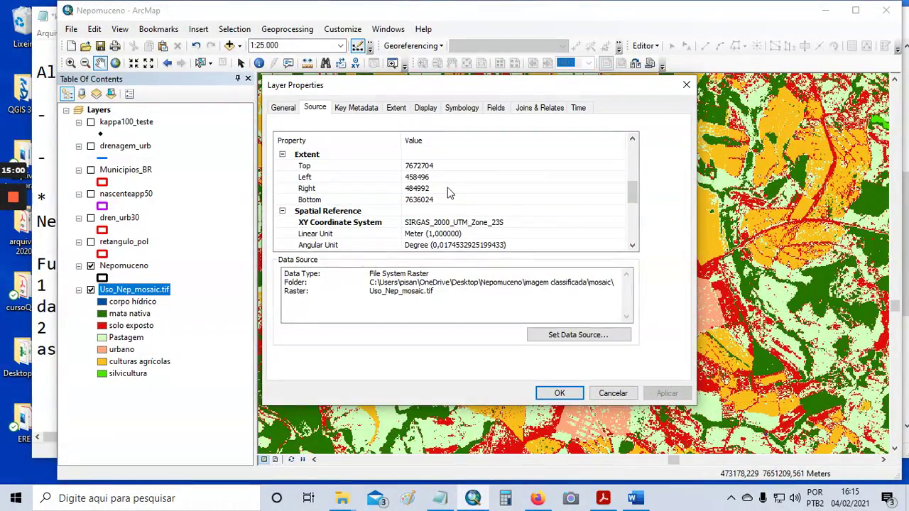
mouse_move(14, 251)
scroll(486, 186, down, 1)
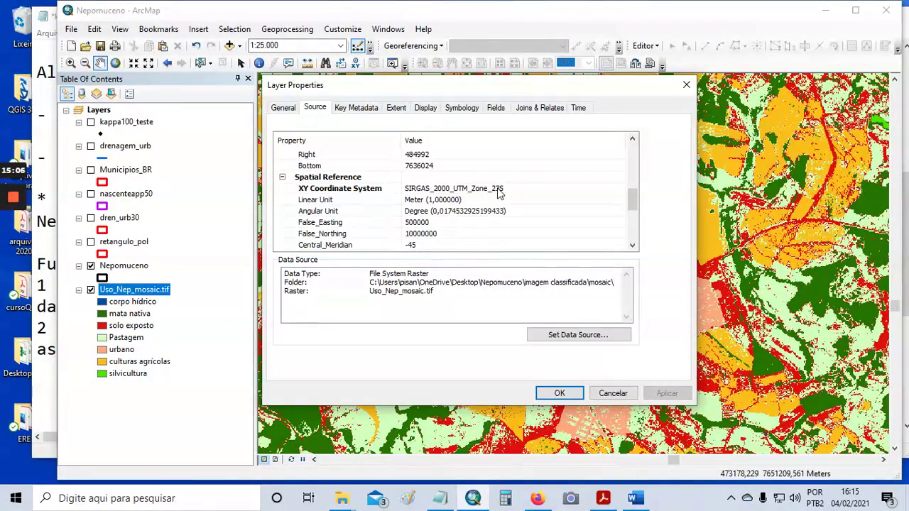
scroll(480, 195, up, 1)
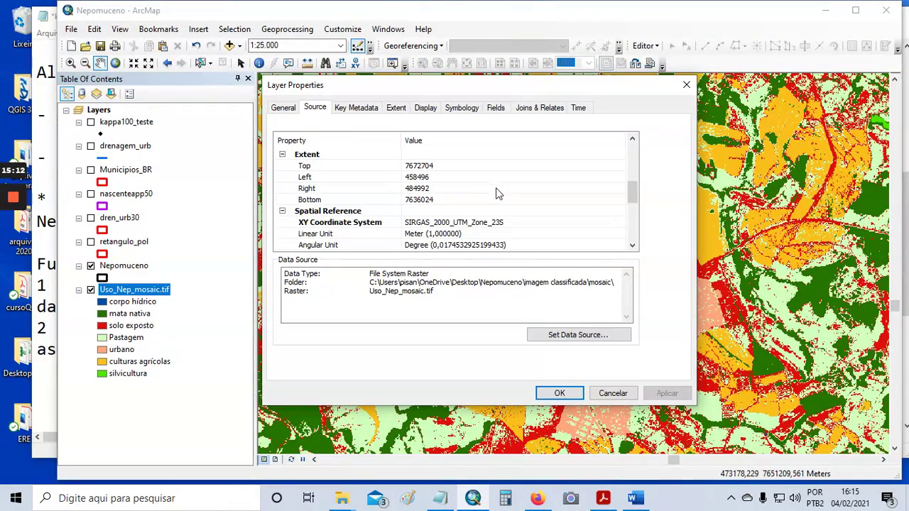
scroll(496, 192, down, 1)
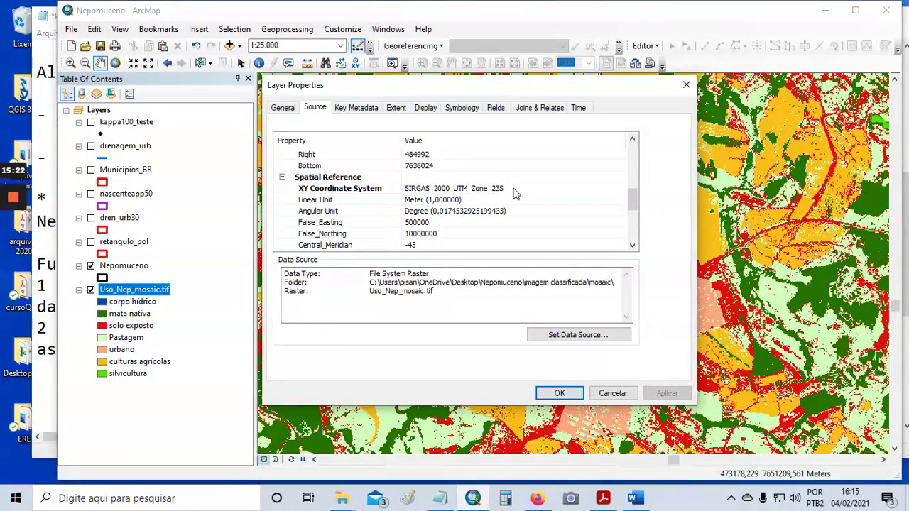
scroll(528, 191, down, 5)
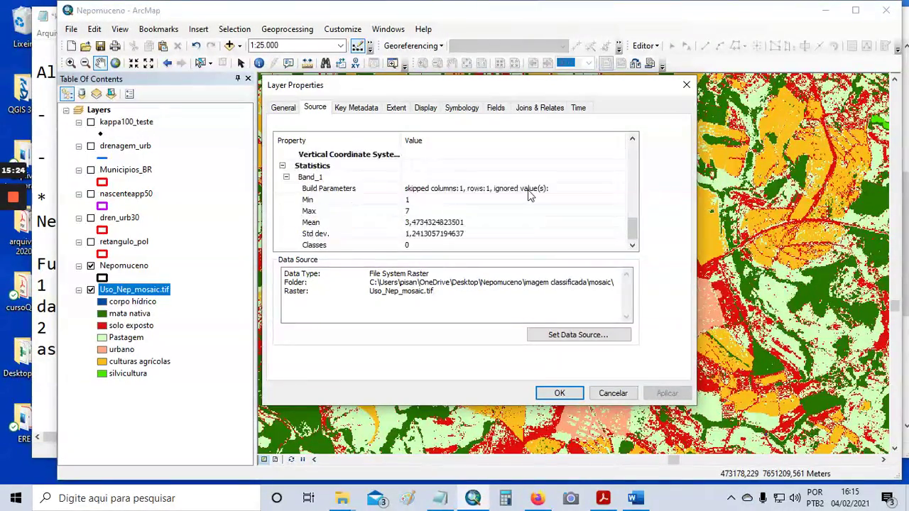
scroll(527, 189, up, 5)
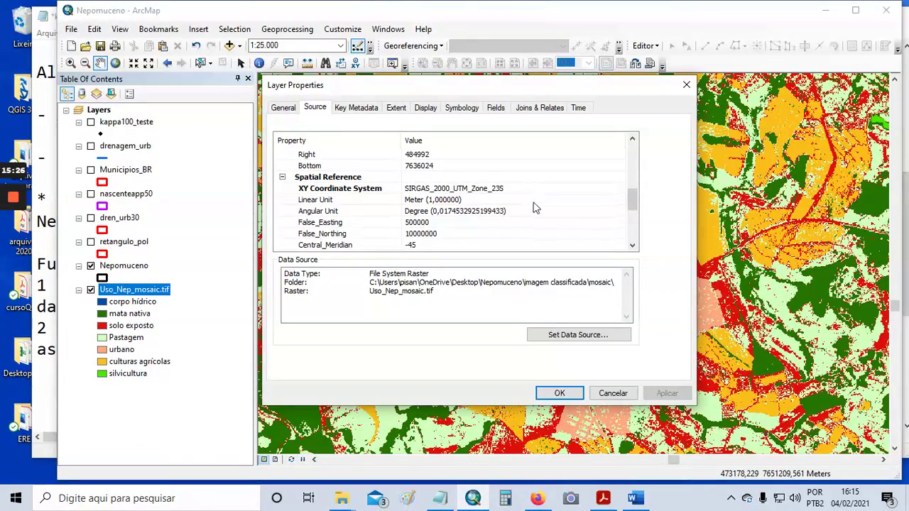
scroll(538, 224, up, 4)
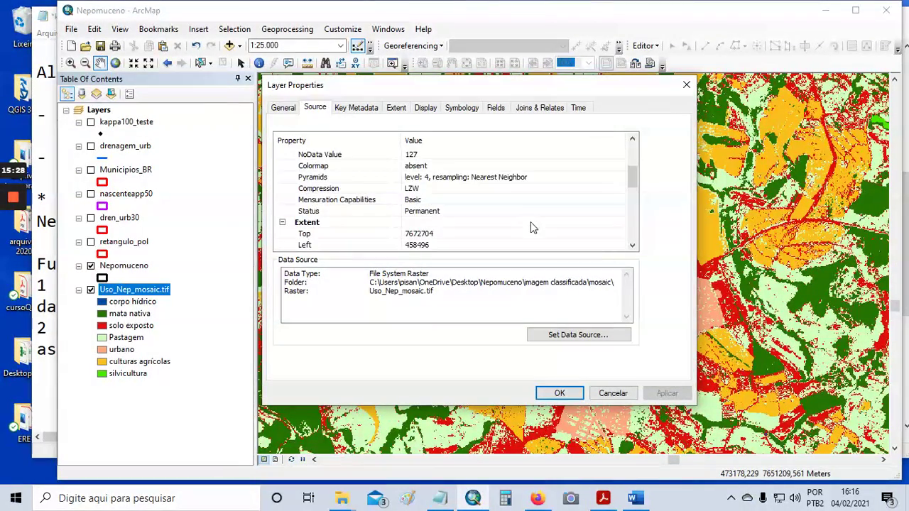
click(612, 393)
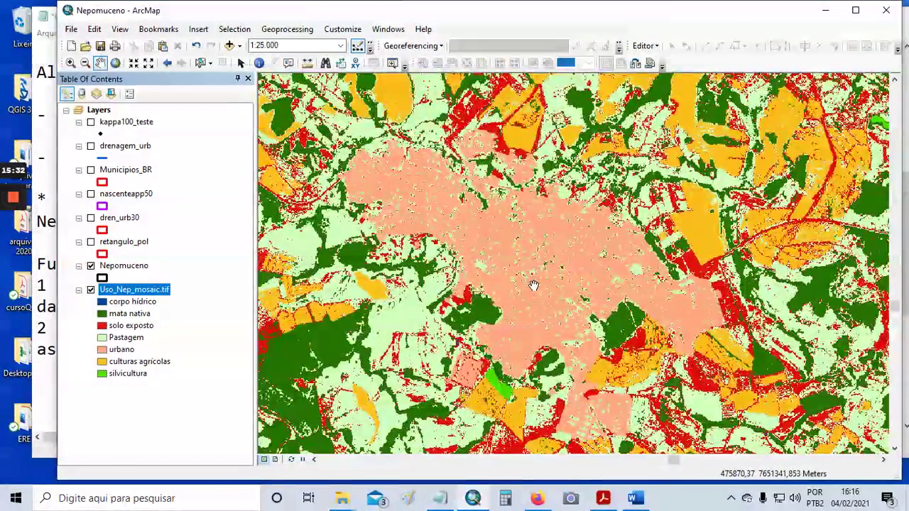
- Open the attribute table of Uso_Nep_mosaic.tif and place its window clear of the layer list
scroll(533, 285, up, 1)
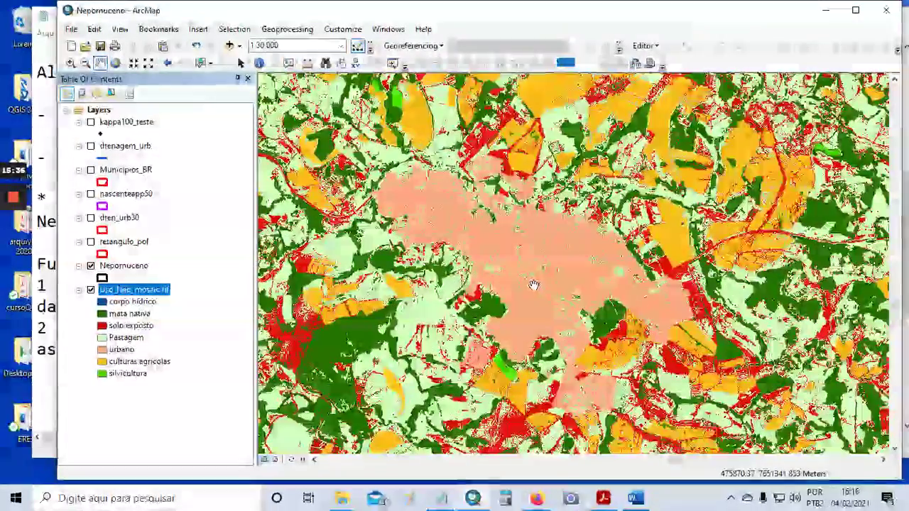
scroll(533, 285, up, 7)
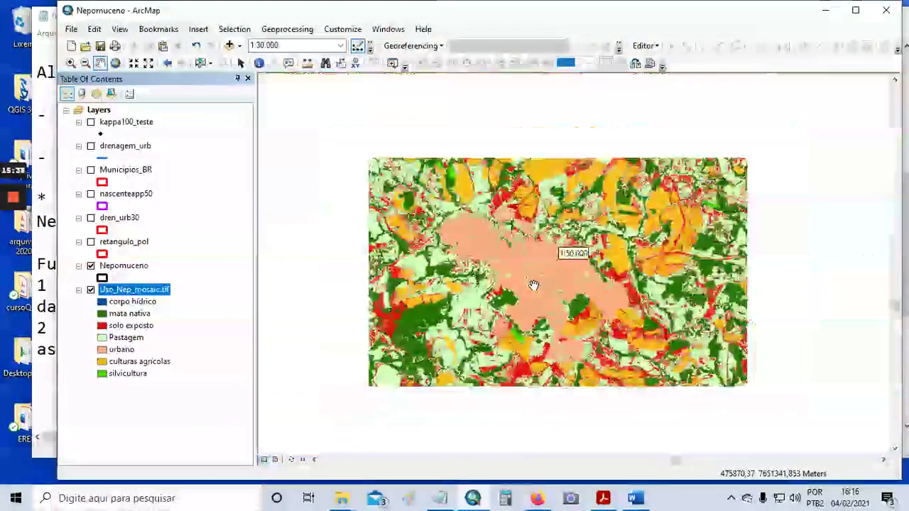
scroll(533, 285, up, 2)
scroll(533, 285, up, 2)
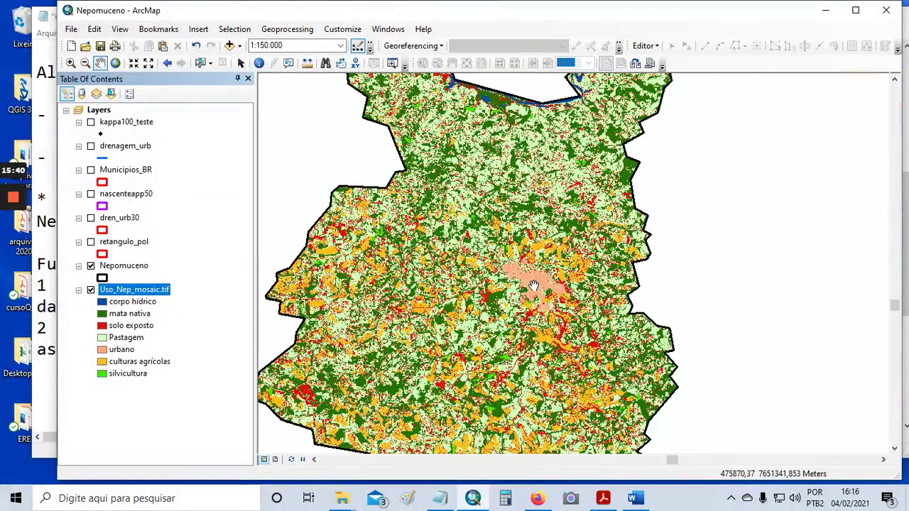
scroll(529, 291, up, 1)
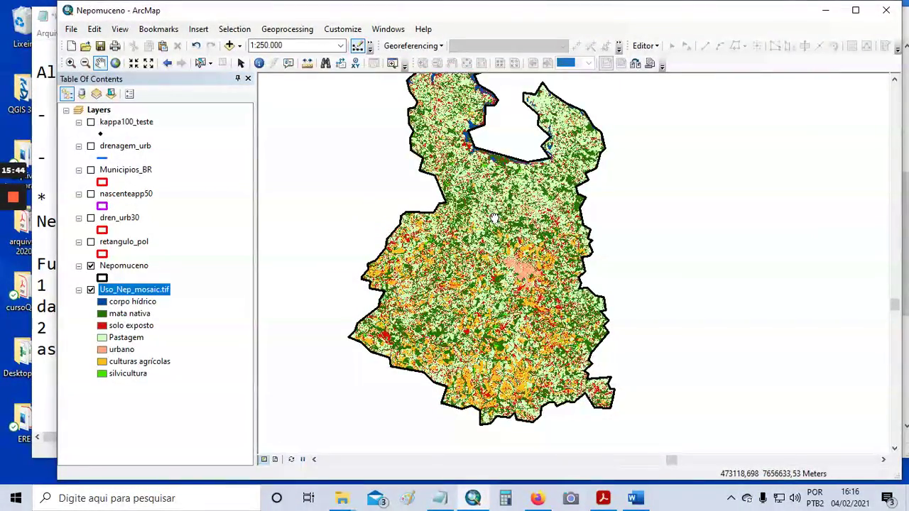
drag(494, 218, 493, 234)
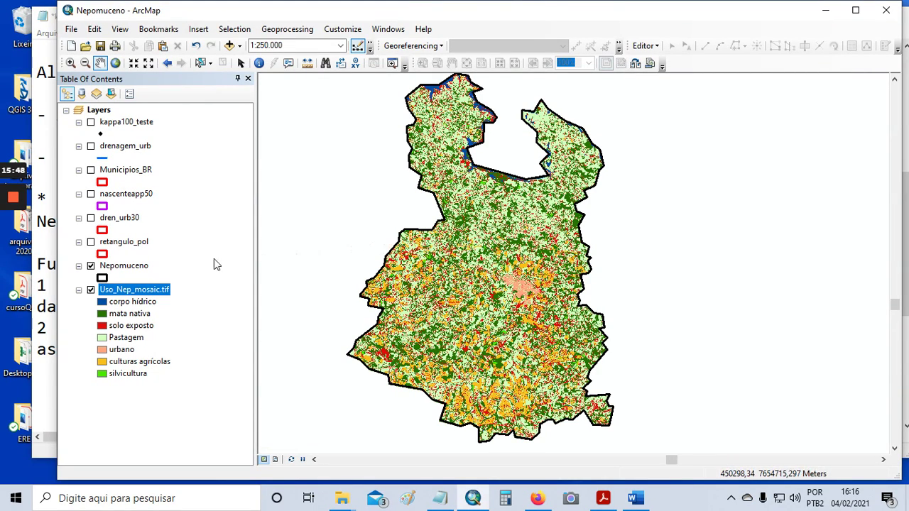
right_click(150, 289)
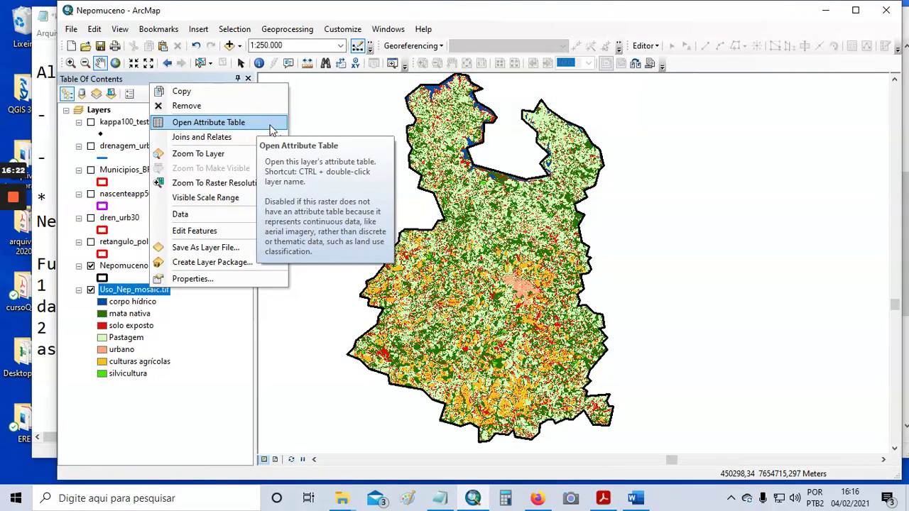
click(272, 126)
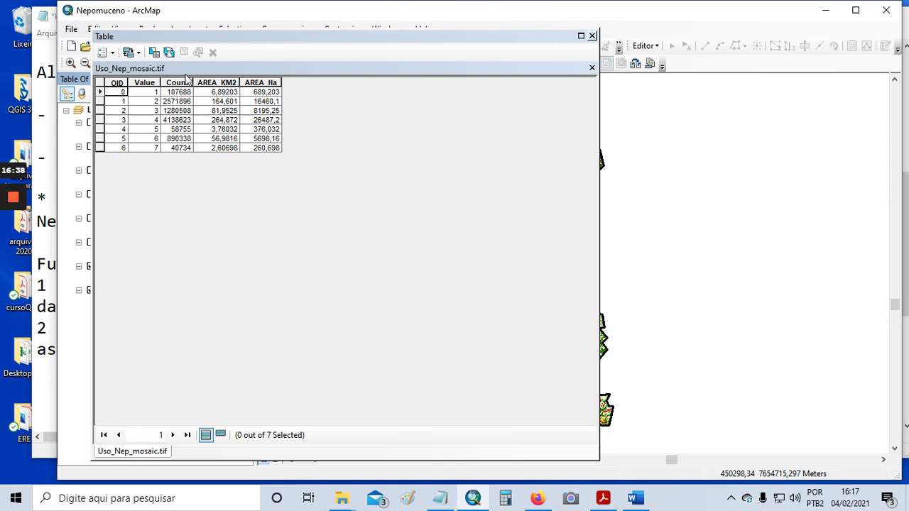
drag(234, 34, 368, 50)
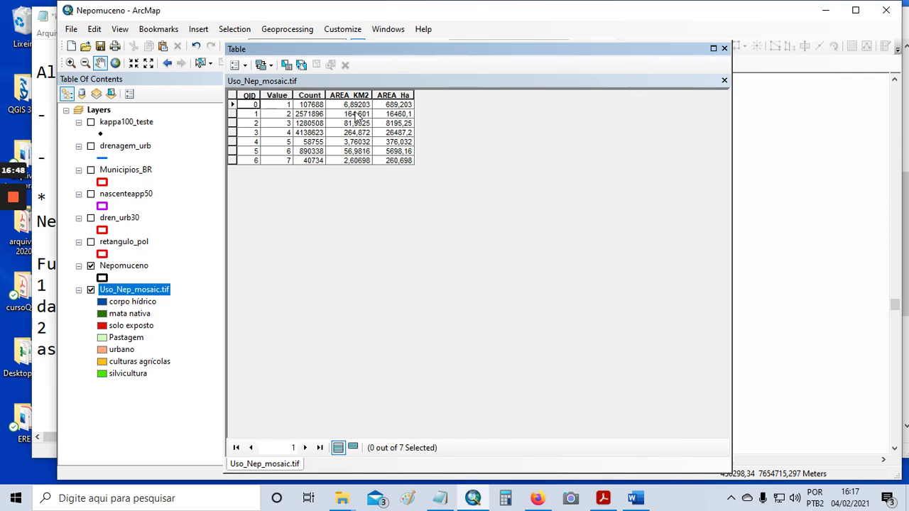
- Add a Float field named Area_km2 to the Uso_Nep_mosaic.tif attribute table, accepting the automatic rename to Area_km2_1
click(245, 65)
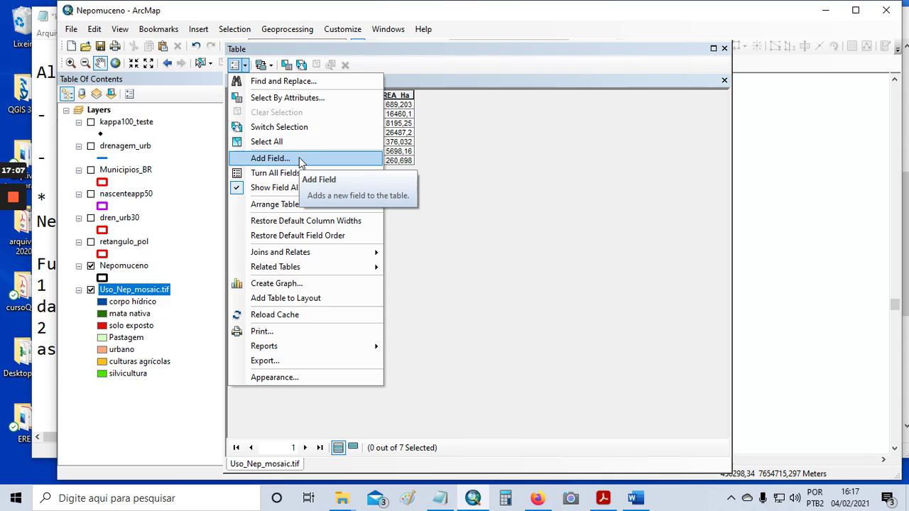
click(341, 157)
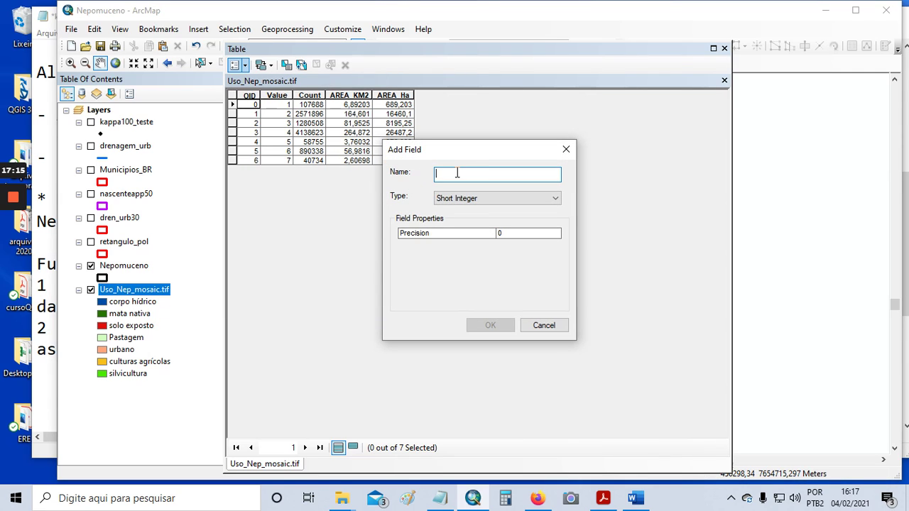
text(Are)
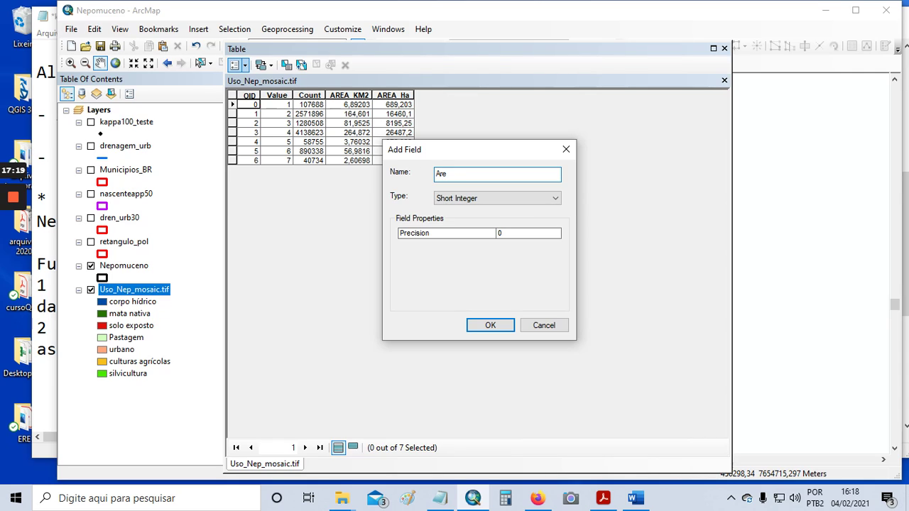
text(a_km2)
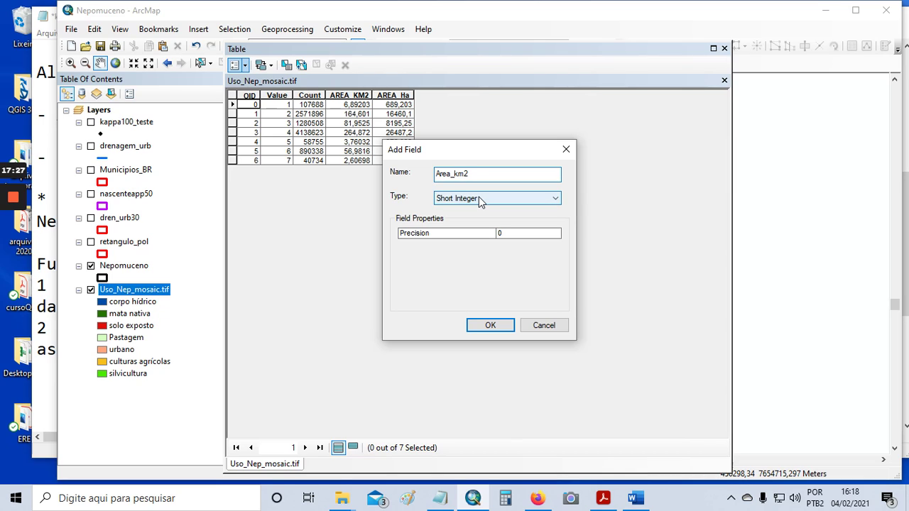
mouse_move(13, 254)
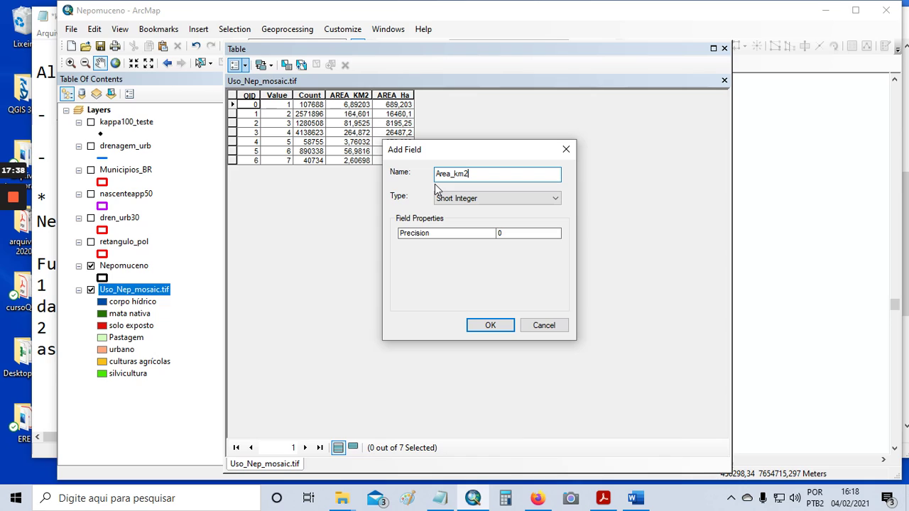
click(477, 200)
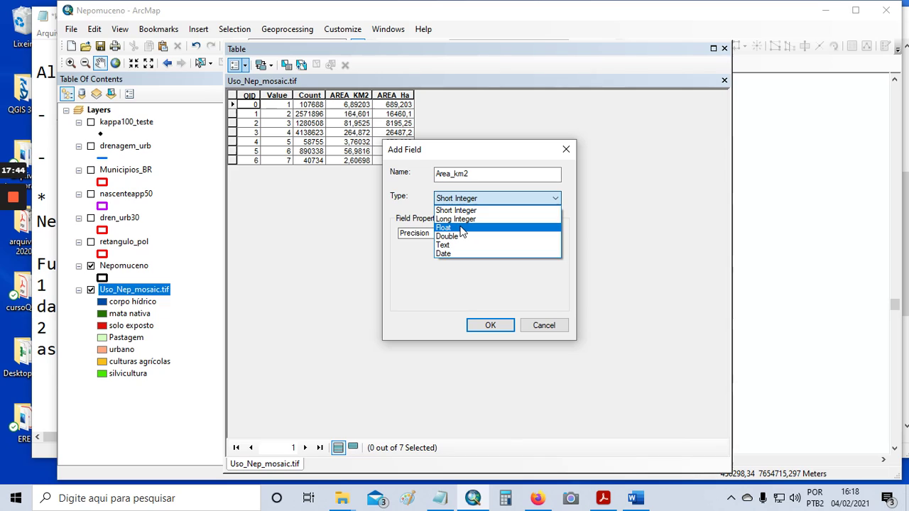
click(461, 229)
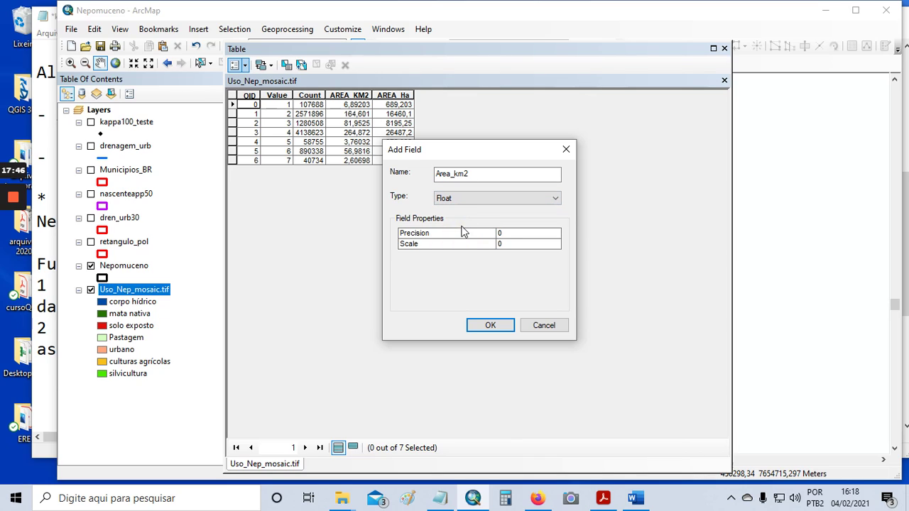
click(500, 323)
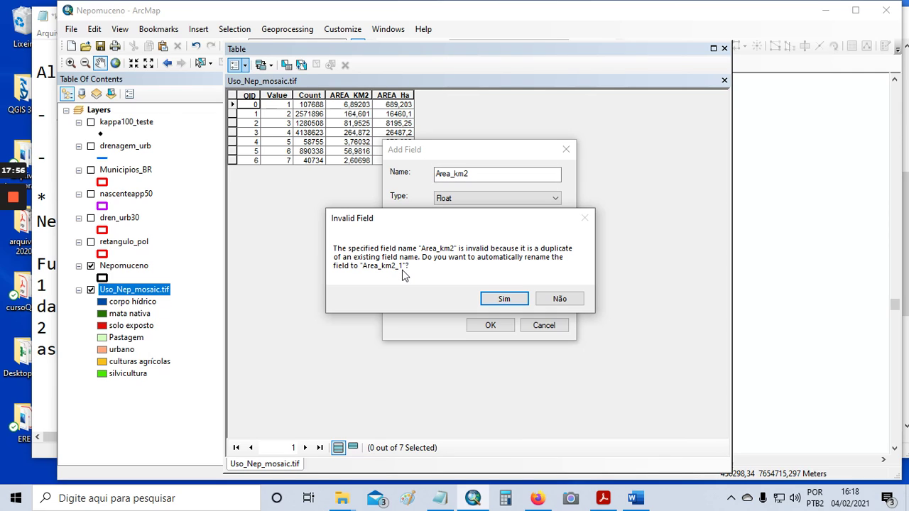
click(496, 299)
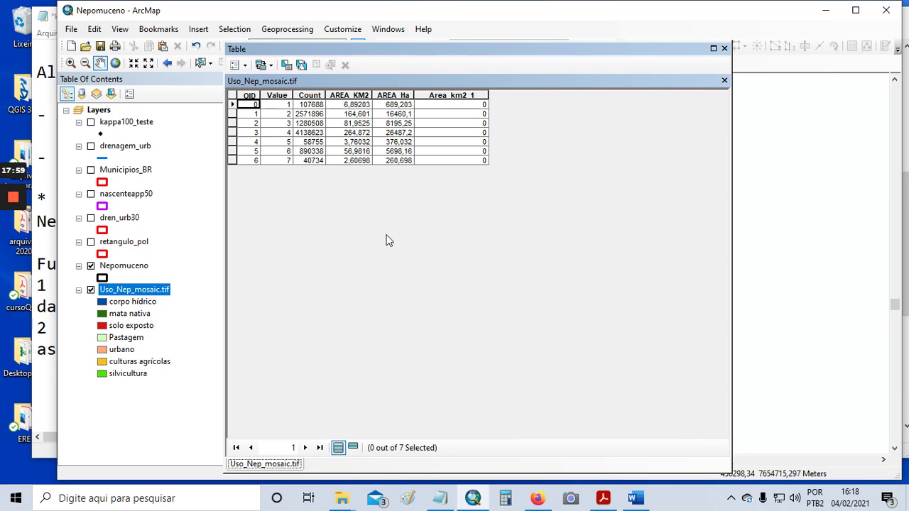
- Add a second Float field named Area_ha_1 to the raster's attribute table
click(245, 65)
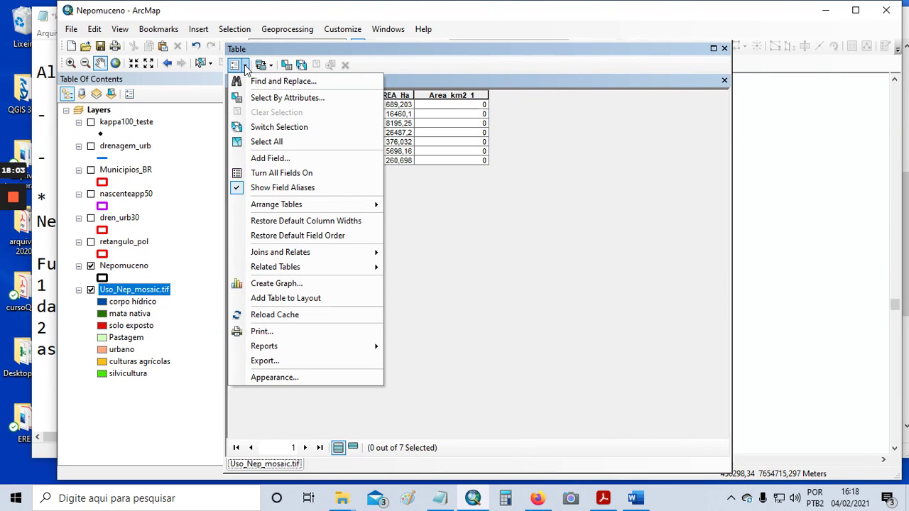
click(290, 160)
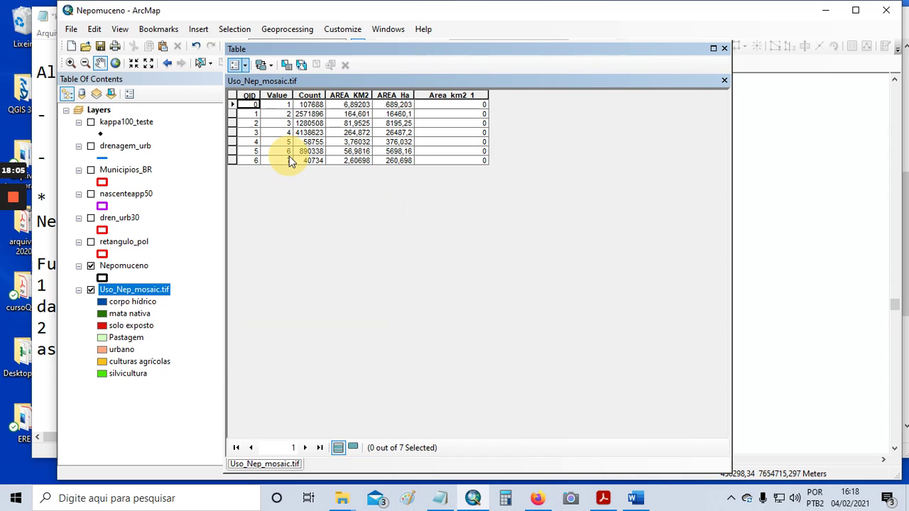
text(Area_)
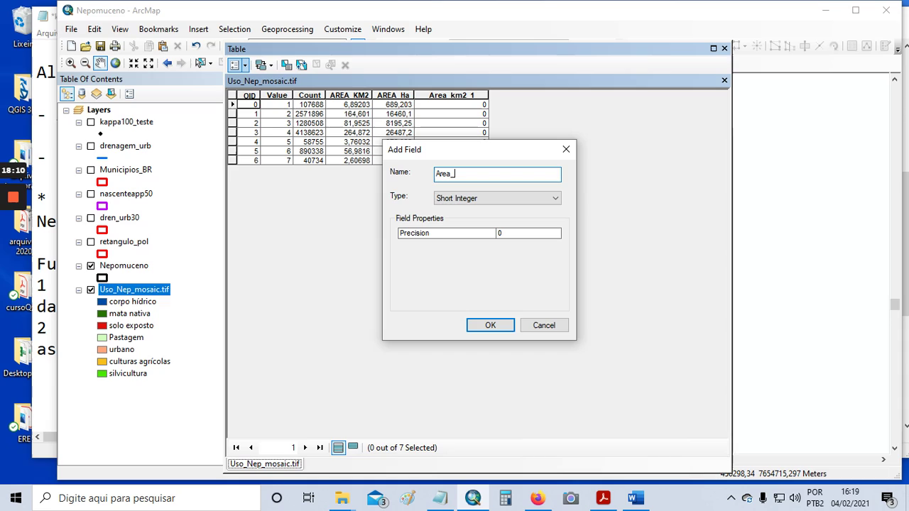
text(ha)
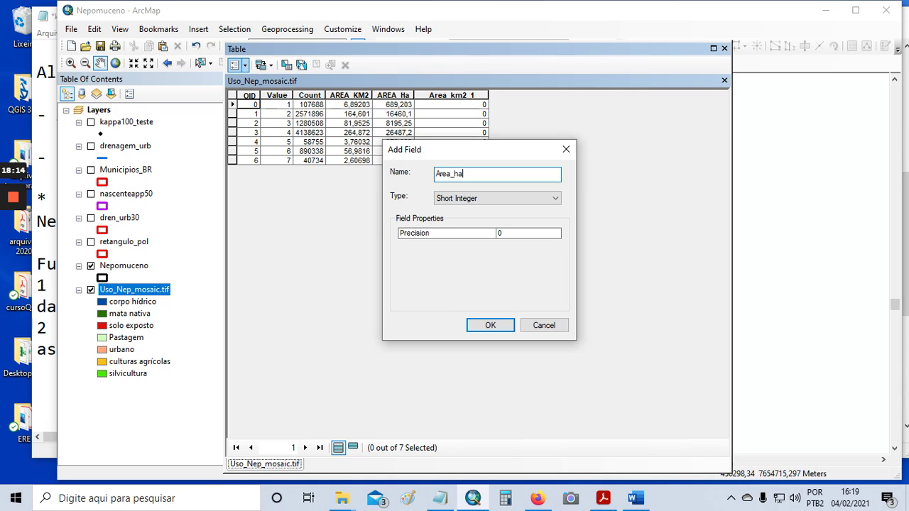
text(_1)
click(469, 198)
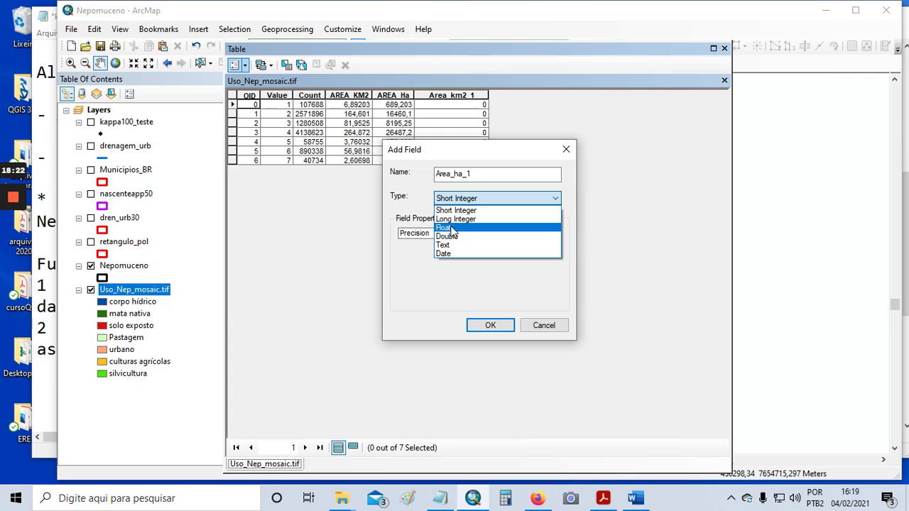
click(451, 228)
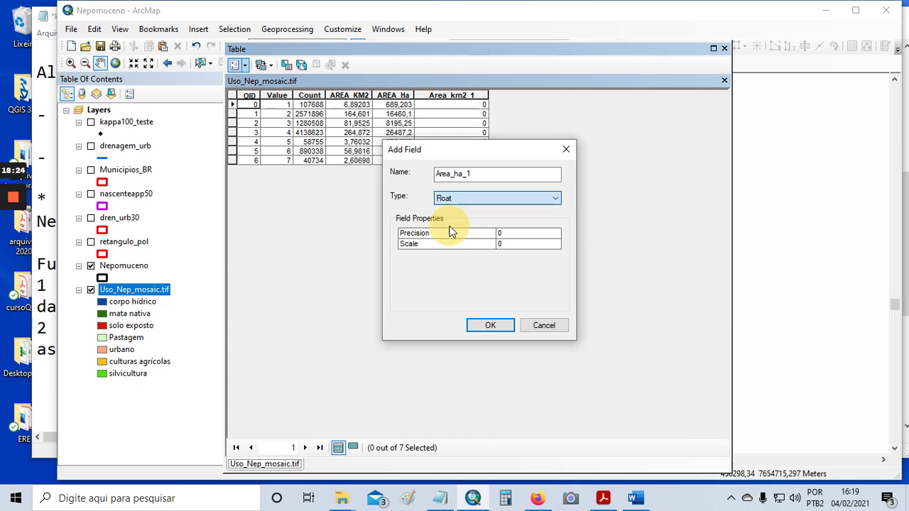
click(489, 326)
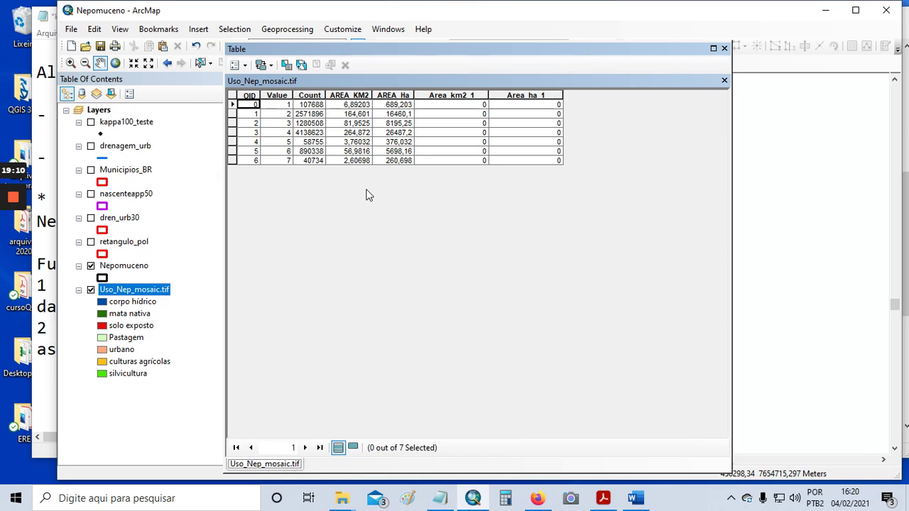
- Check the cell size in the source properties of Uso_Nep_mosaic.tif and close them without changes
right_click(148, 292)
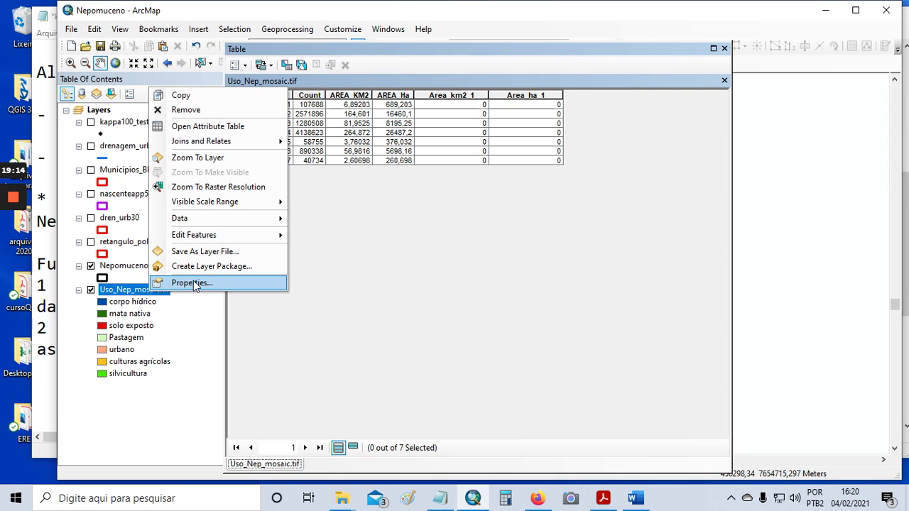
click(196, 286)
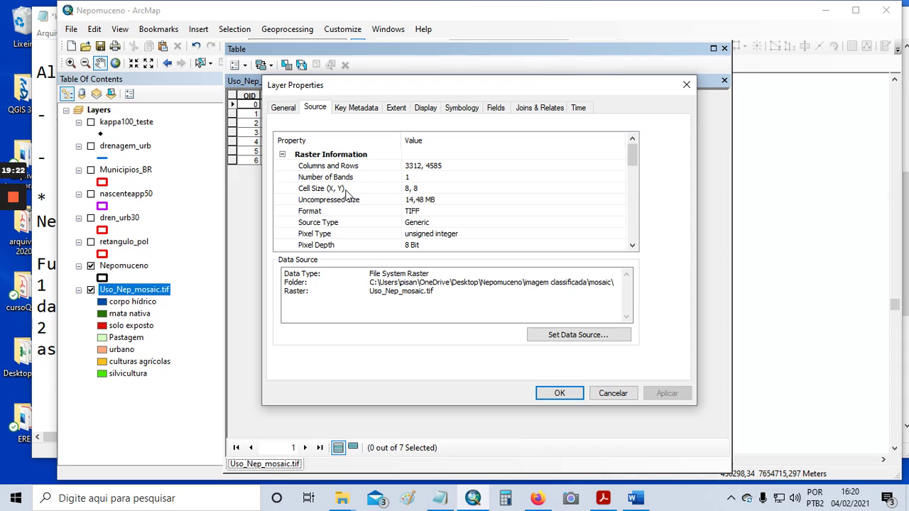
click(613, 393)
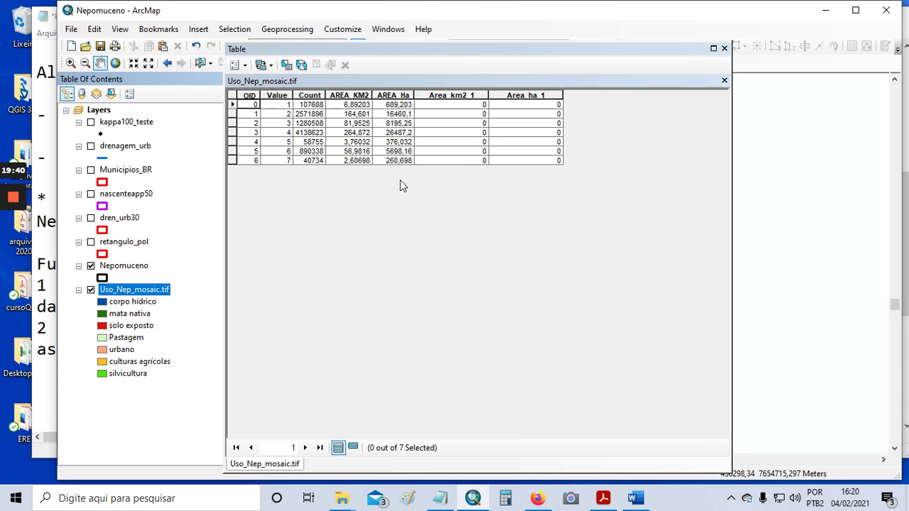
- Calculate the Area_km2_1 field outside an edit session with the expression [Count] *64 /1000000
click(456, 94)
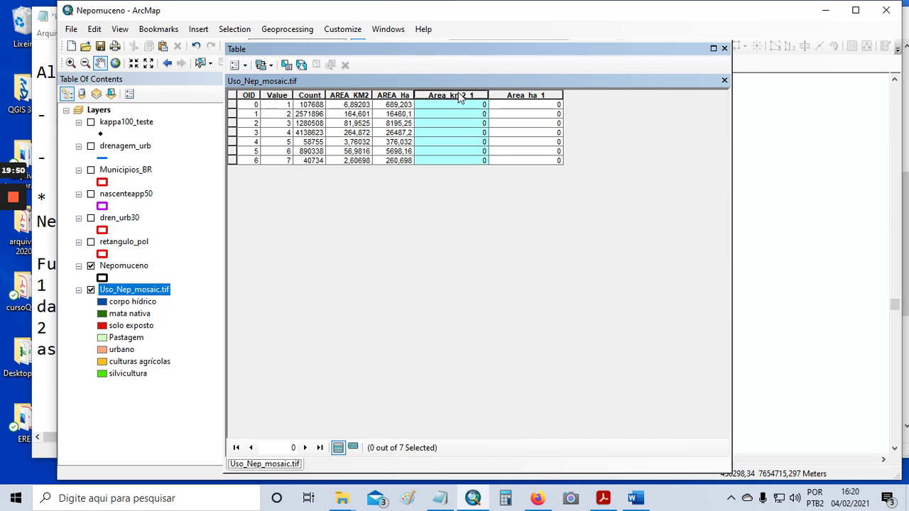
right_click(460, 97)
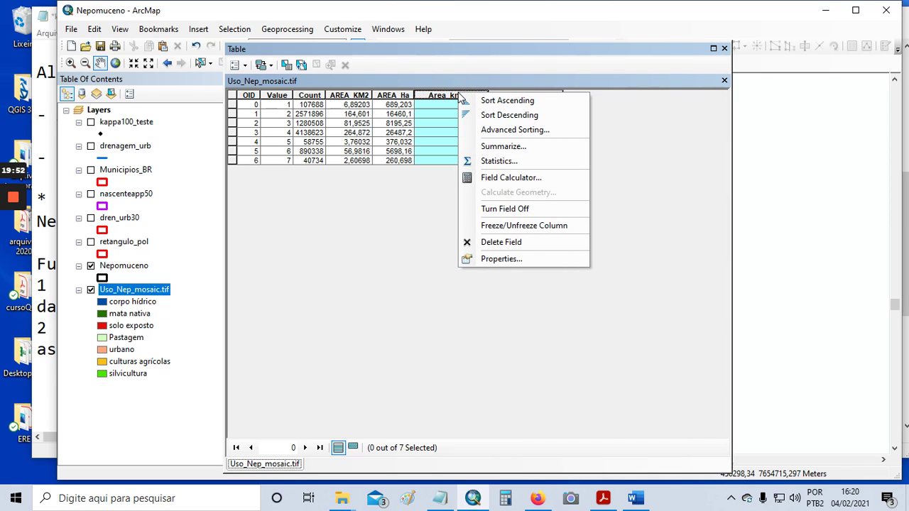
click(535, 179)
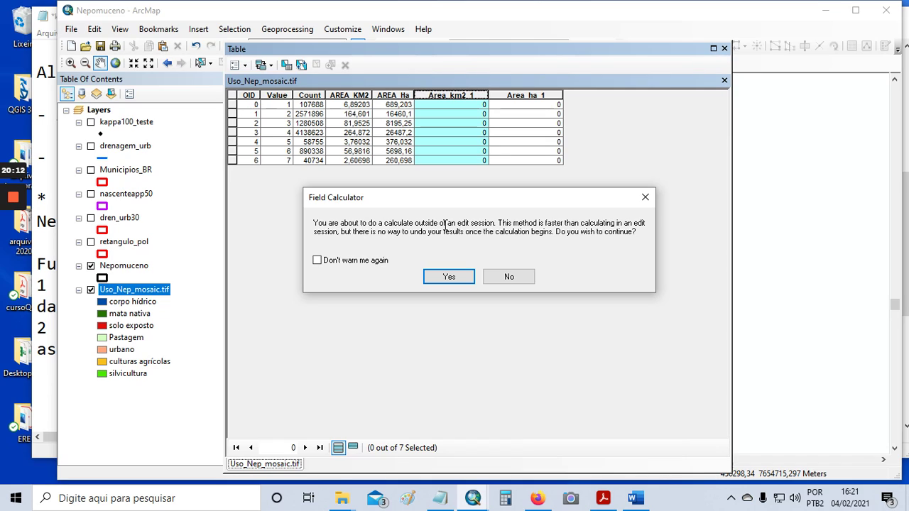
click(453, 277)
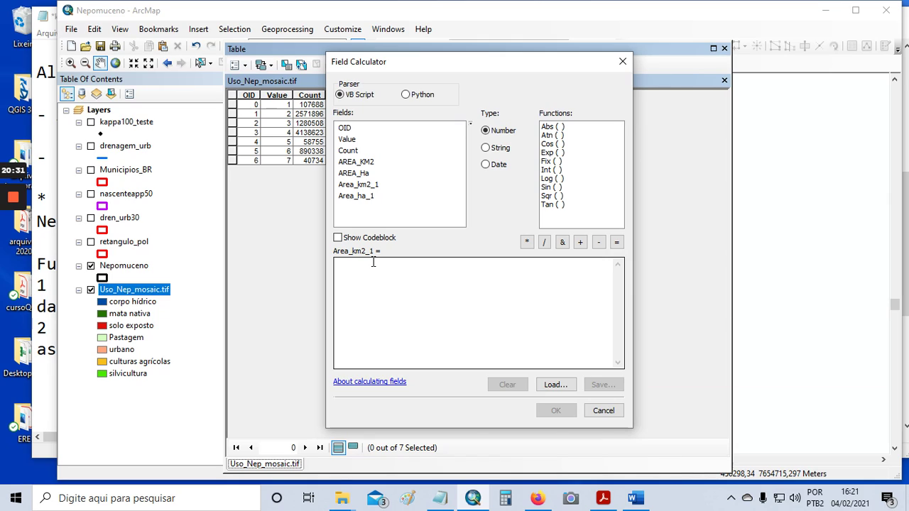
double_click(351, 152)
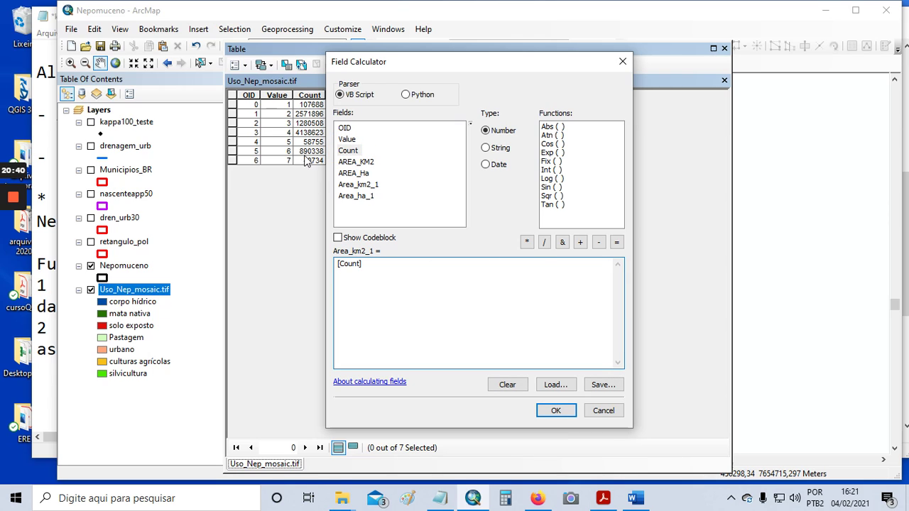
drag(401, 64, 443, 68)
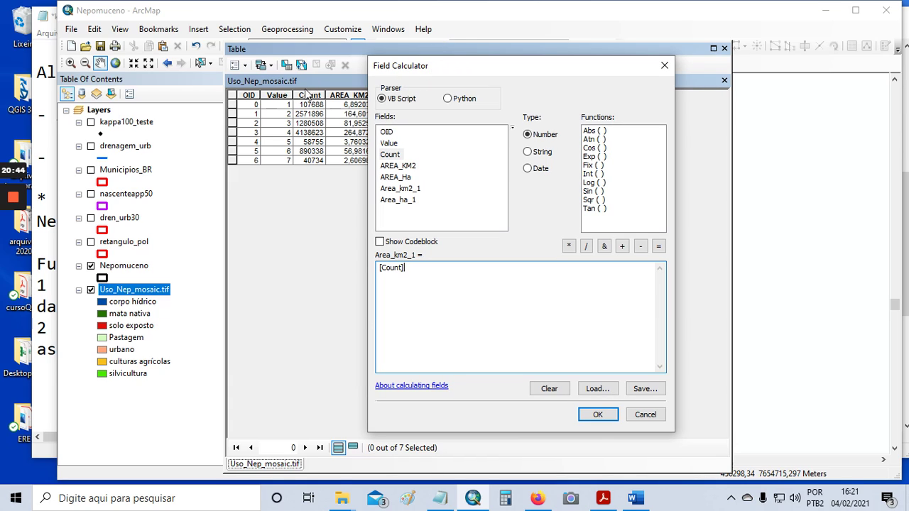
click(568, 245)
text(64)
click(585, 246)
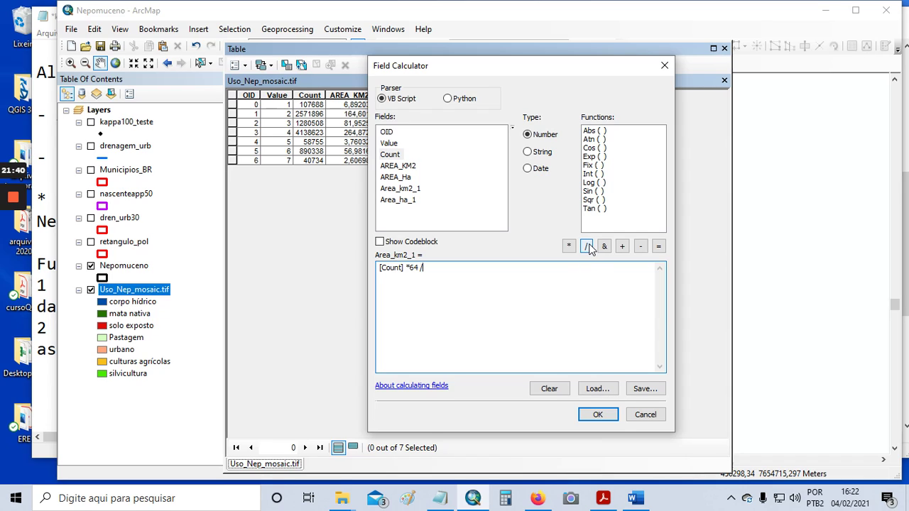
text(1000000)
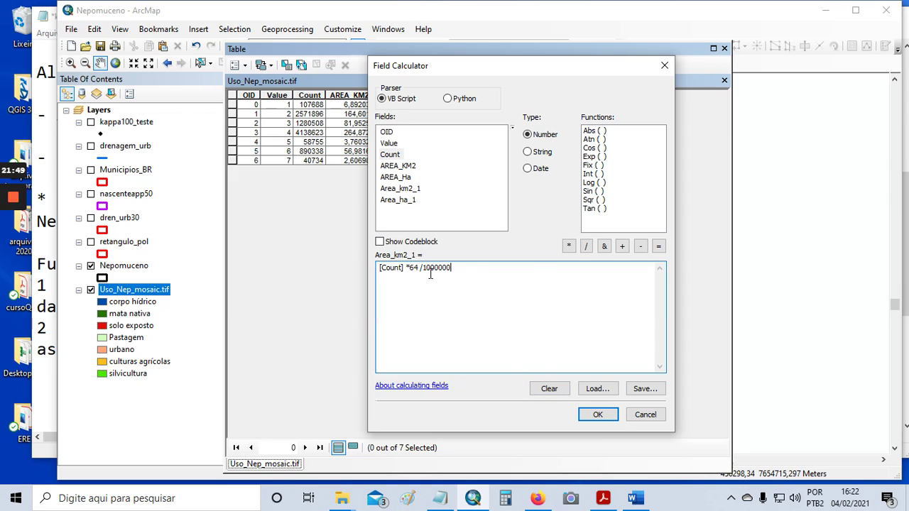
click(596, 415)
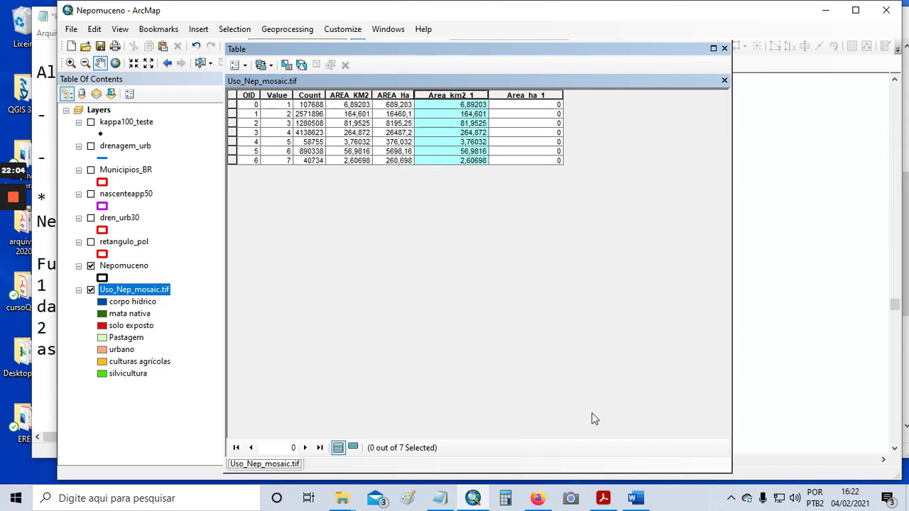
- Compare the values of the existing AREA_KM2 column with those of the Area_km2_1 column
click(346, 94)
click(436, 96)
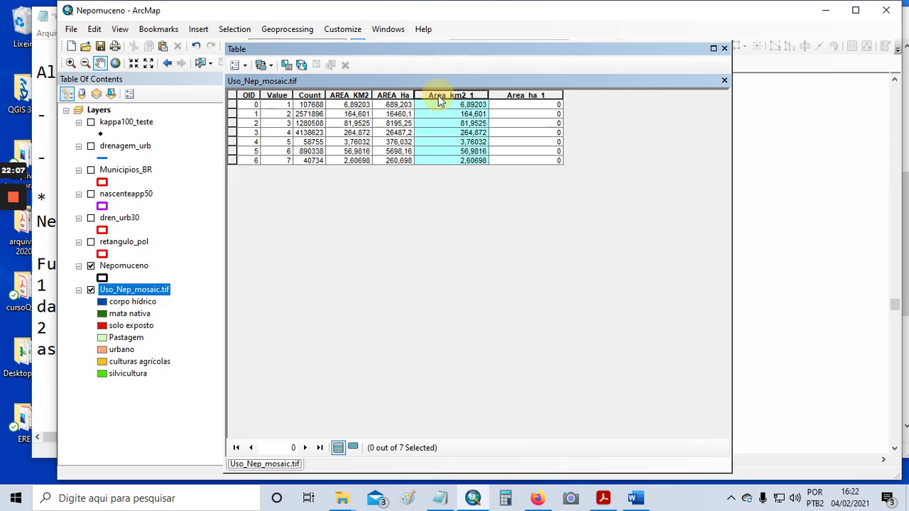
click(360, 95)
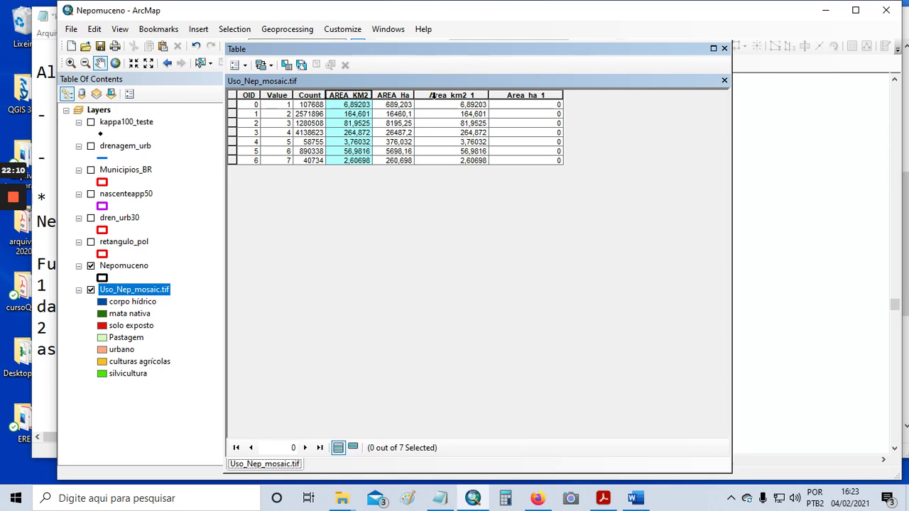
click(431, 95)
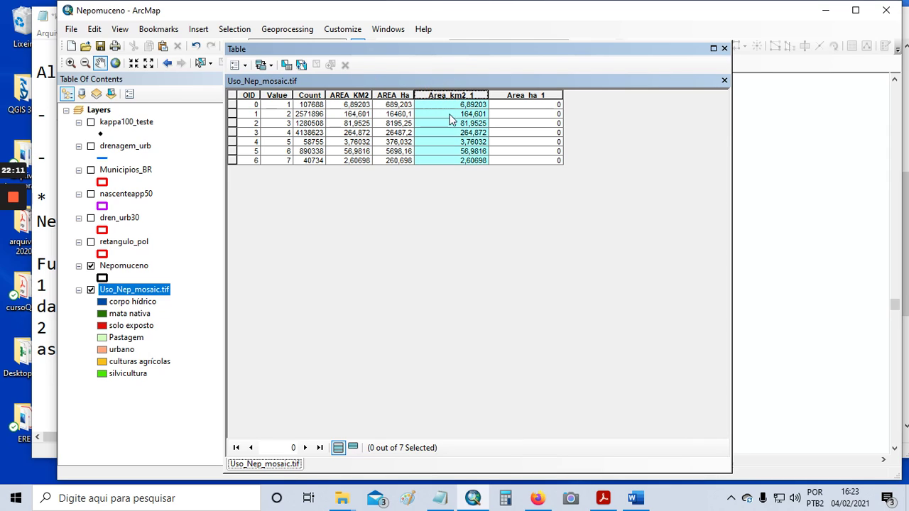
- Calculate the Area_ha_1 field outside an edit session with the expression [Count] *64 /10000
click(540, 93)
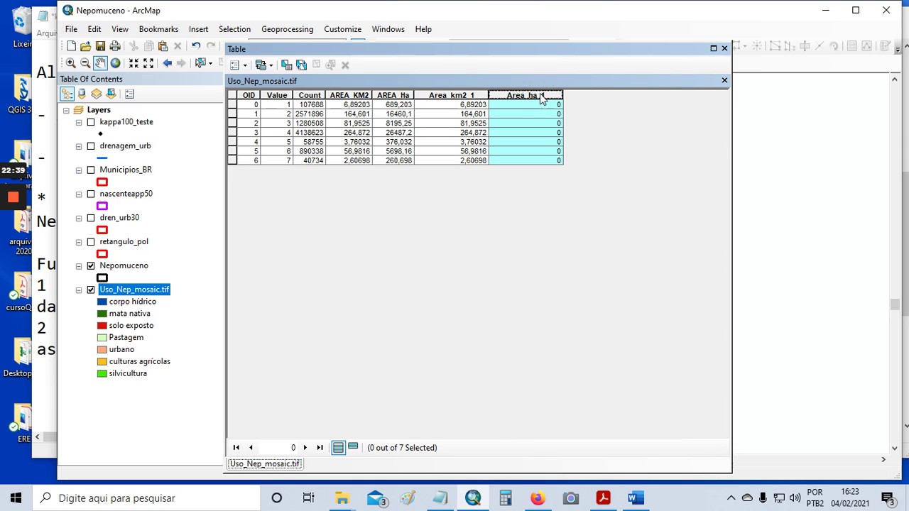
right_click(539, 93)
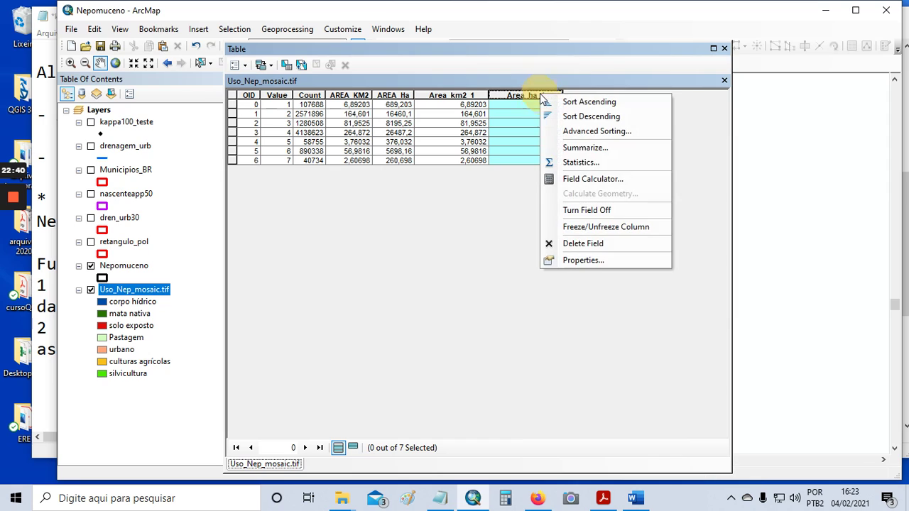
click(601, 179)
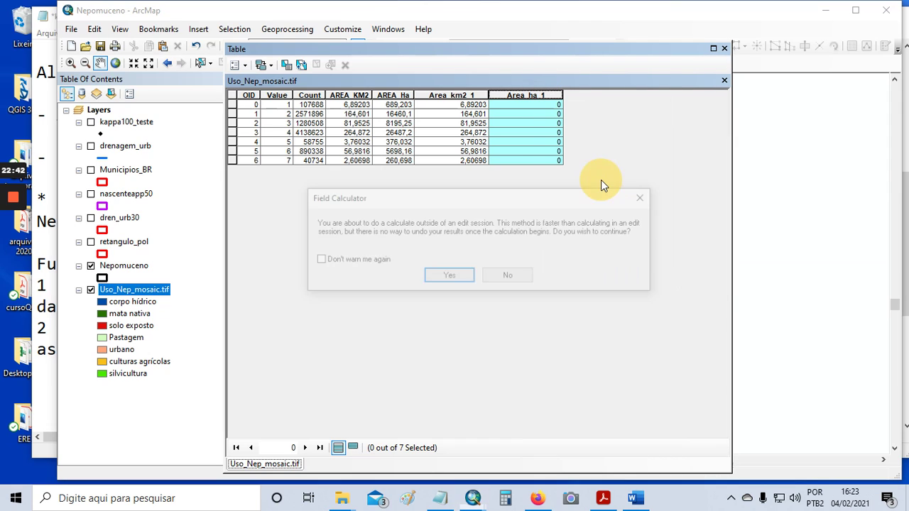
click(450, 277)
click(409, 266)
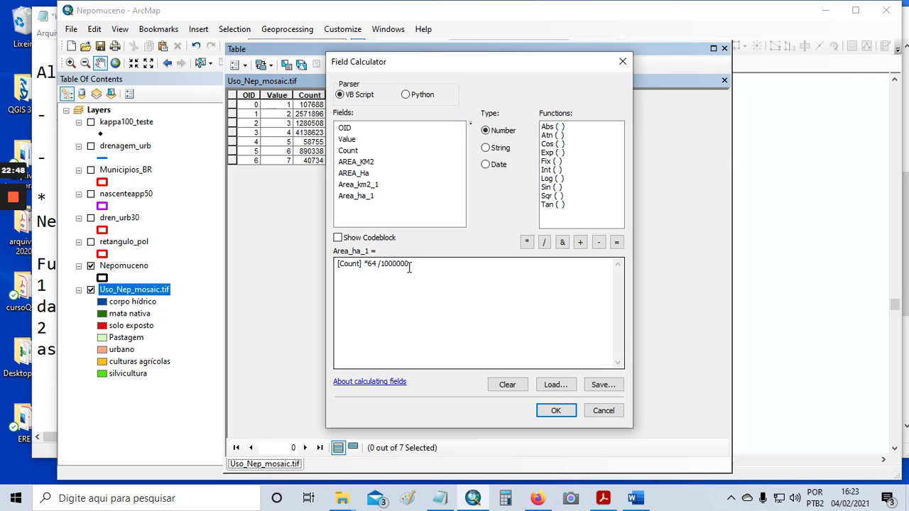
click(411, 266)
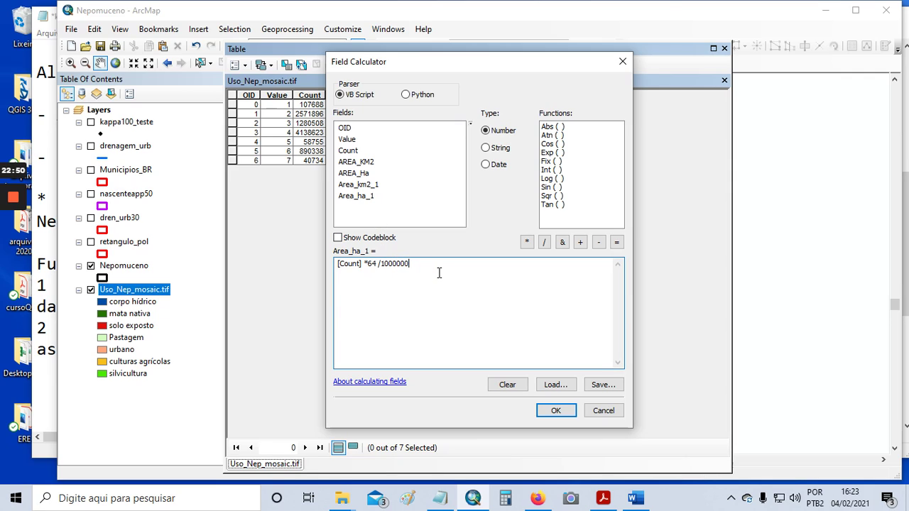
key(BackSpace)
key(BackSpace)
key(BackSpace)
key(BackSpace)
key(BackSpace)
key(BackSpace)
text(0000)
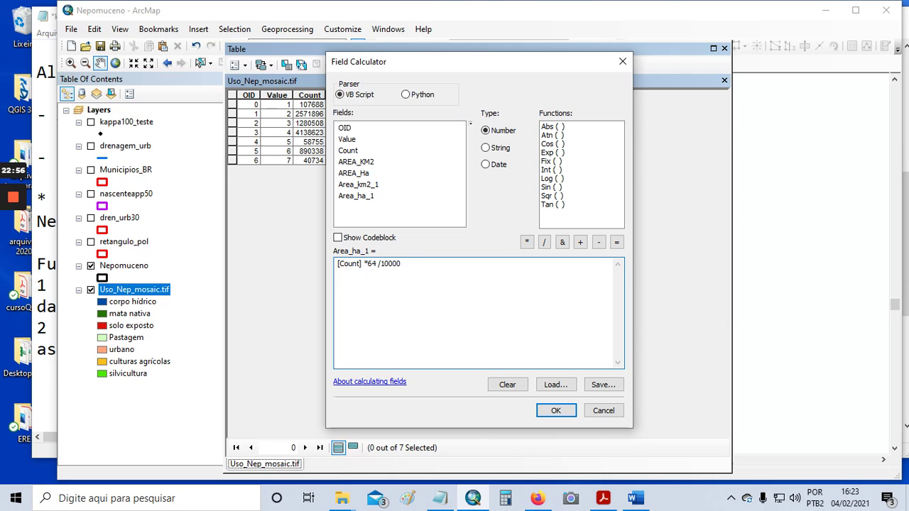
click(552, 411)
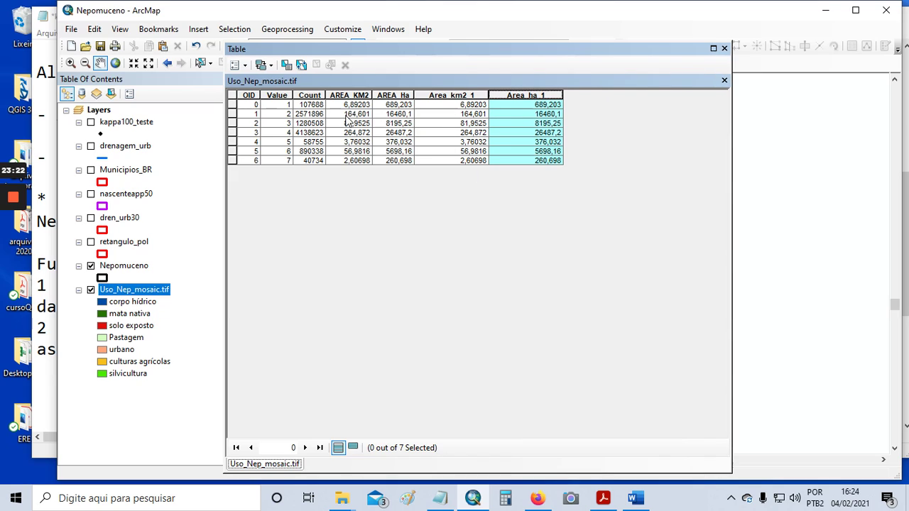
- Close the attribute table and examine the urban area of the land-use raster on the map
click(724, 48)
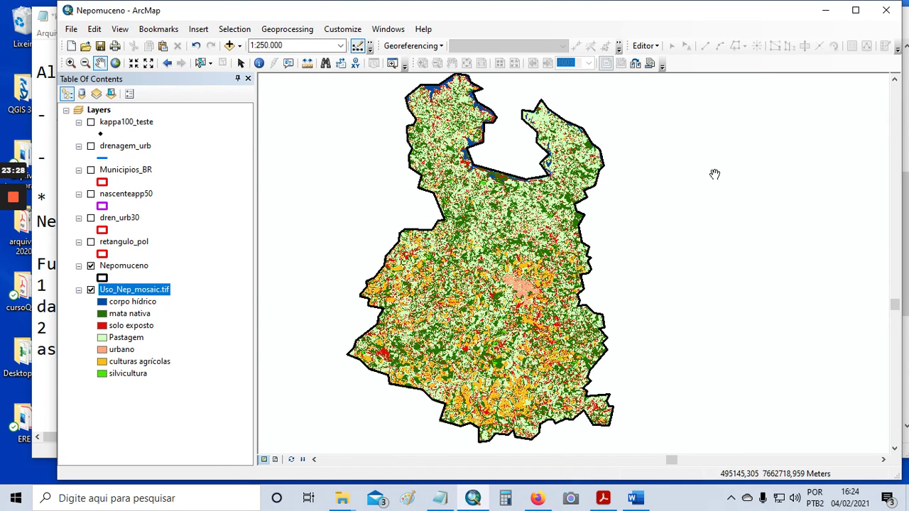
scroll(522, 291, up, 2)
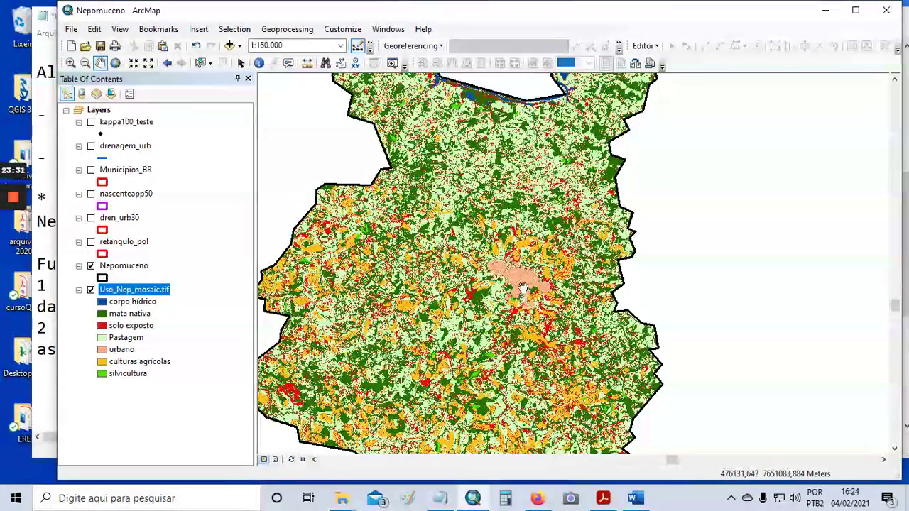
drag(522, 287, 497, 254)
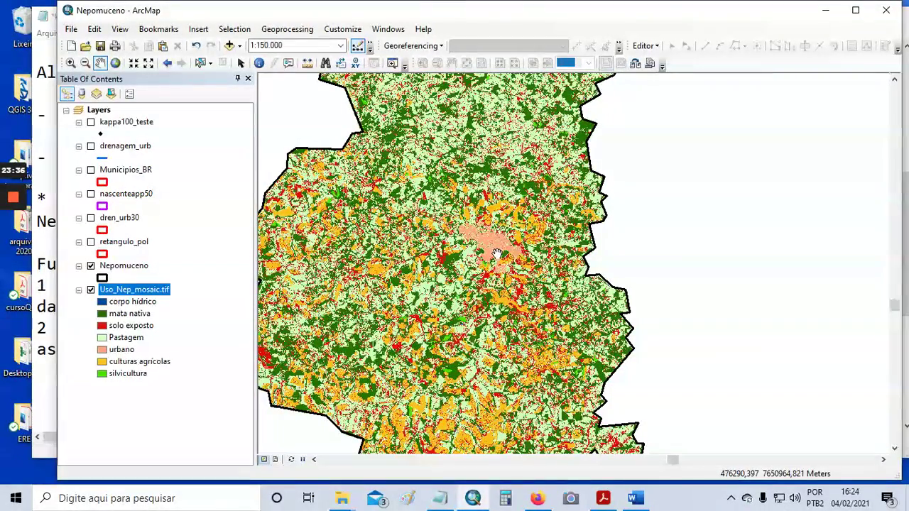
drag(497, 254, 520, 248)
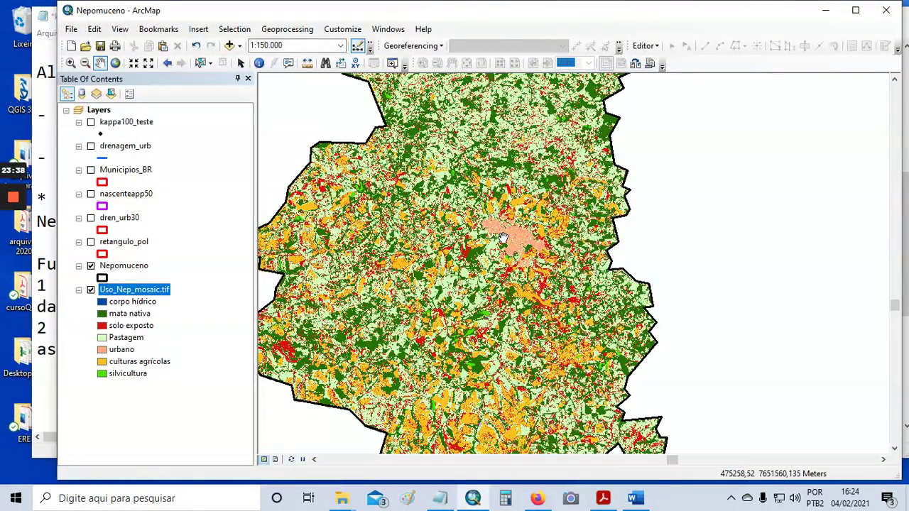
- Switch to the kappa notes in Notepad, review the overlay lines on clipping the classified image by the APP polygon, and return to ArcMap
click(445, 501)
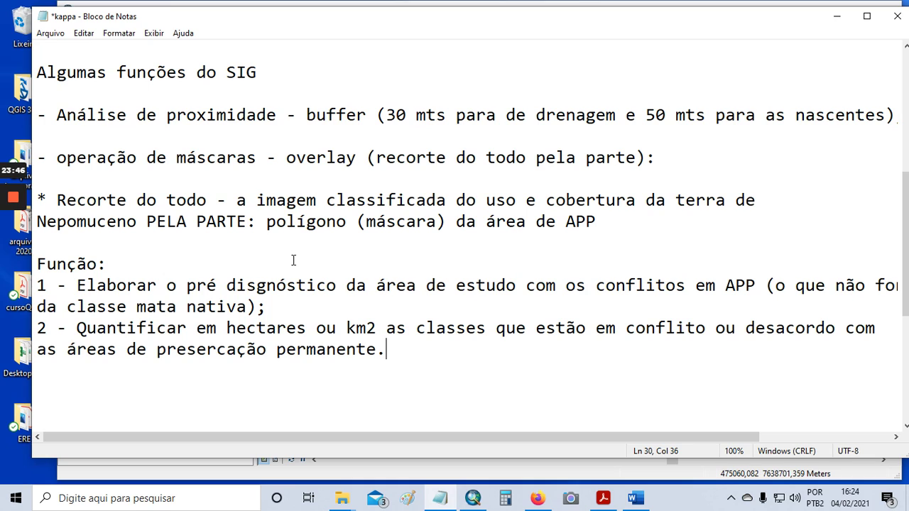
drag(486, 158, 635, 157)
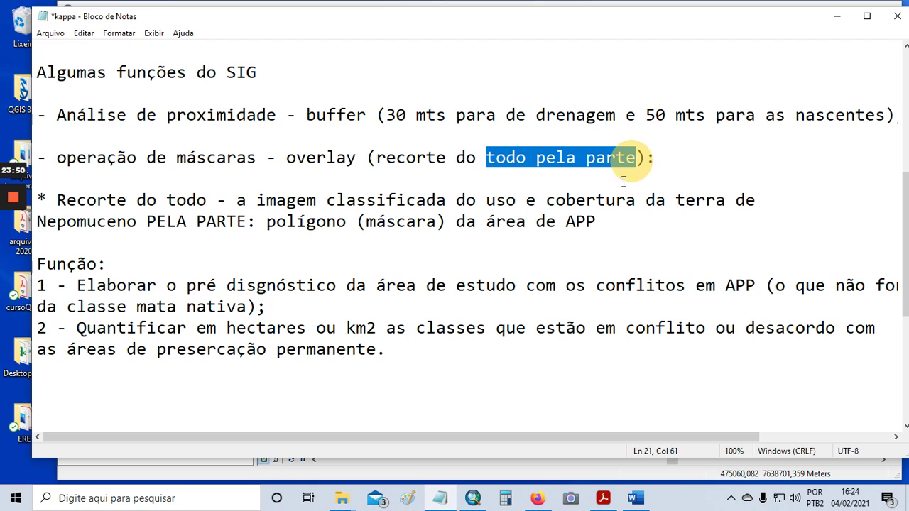
click(541, 283)
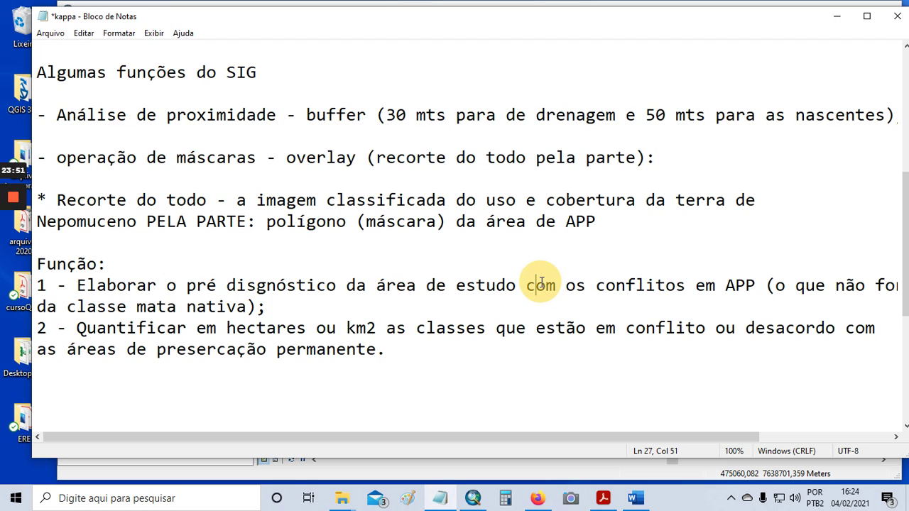
drag(486, 201, 140, 225)
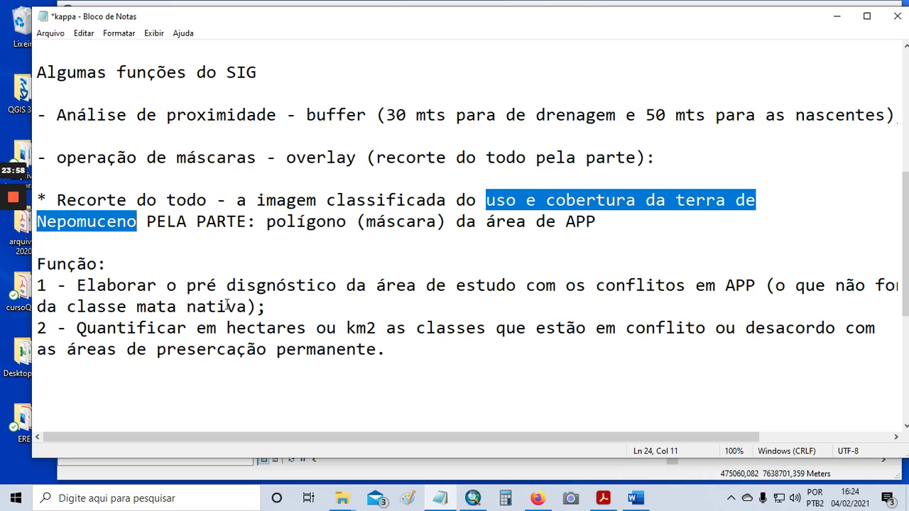
drag(146, 222, 241, 220)
click(217, 226)
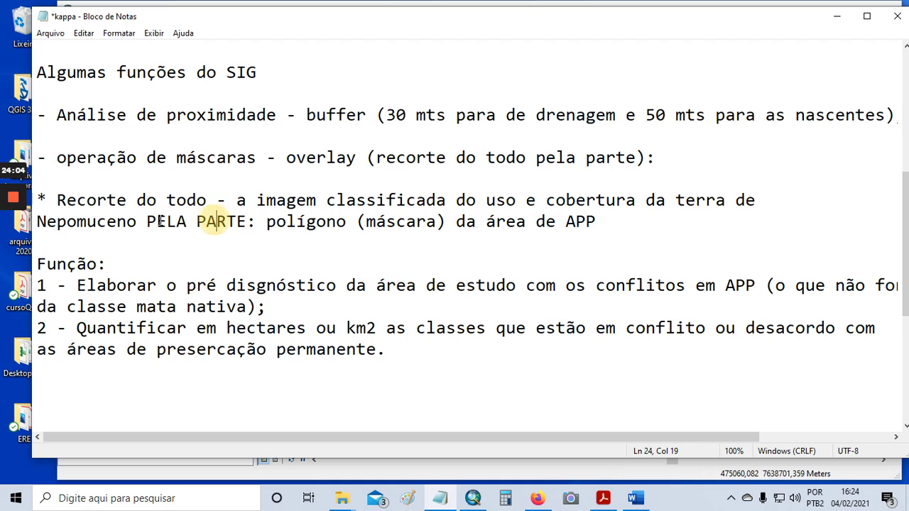
drag(147, 222, 596, 223)
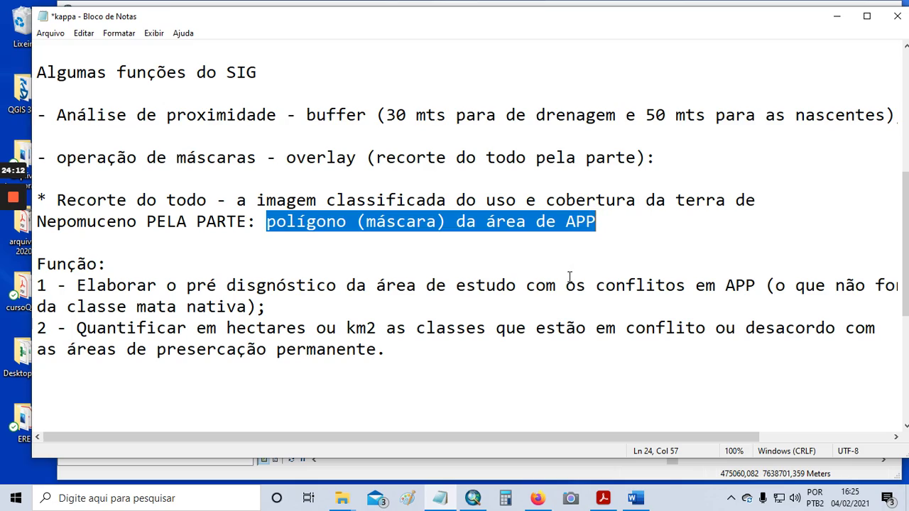
click(566, 284)
click(840, 19)
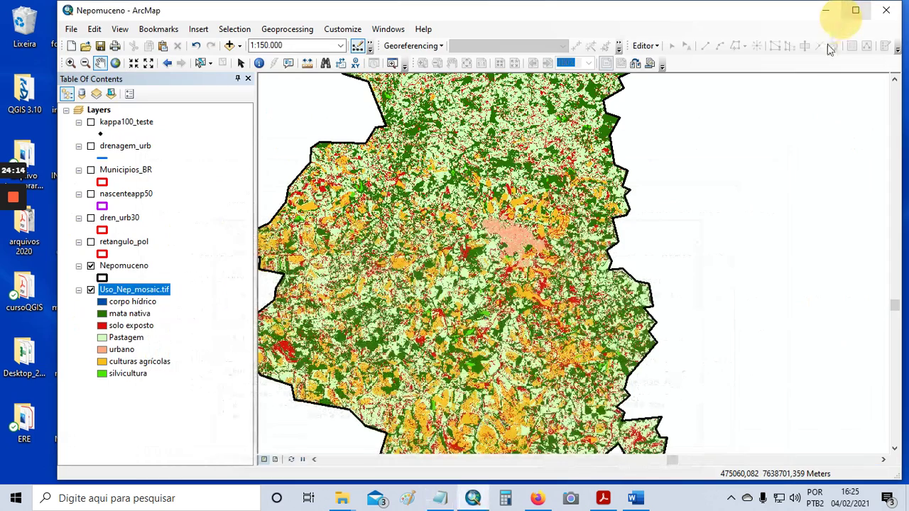
- Display the nascenteapp50 layer over the urban area at 1:40.000 to examine the APP polygon, and hide it again
scroll(468, 257, down, 5)
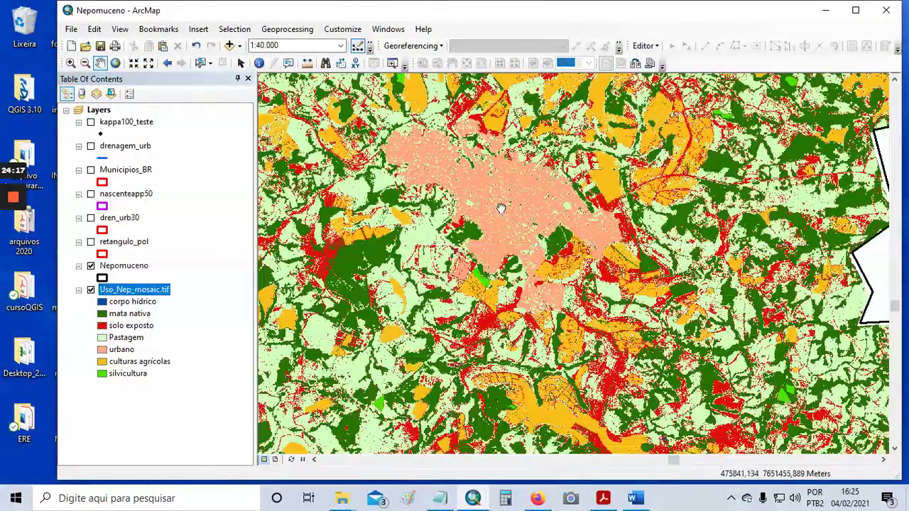
drag(501, 208, 474, 253)
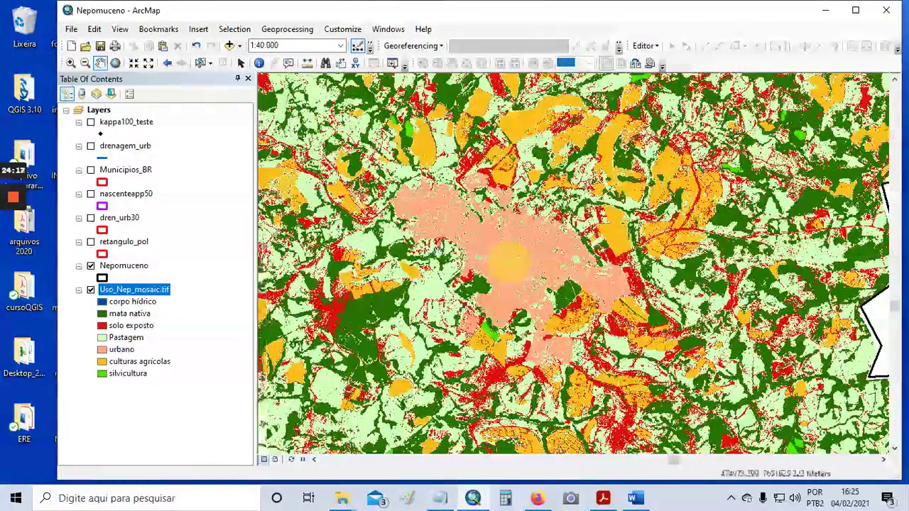
click(91, 194)
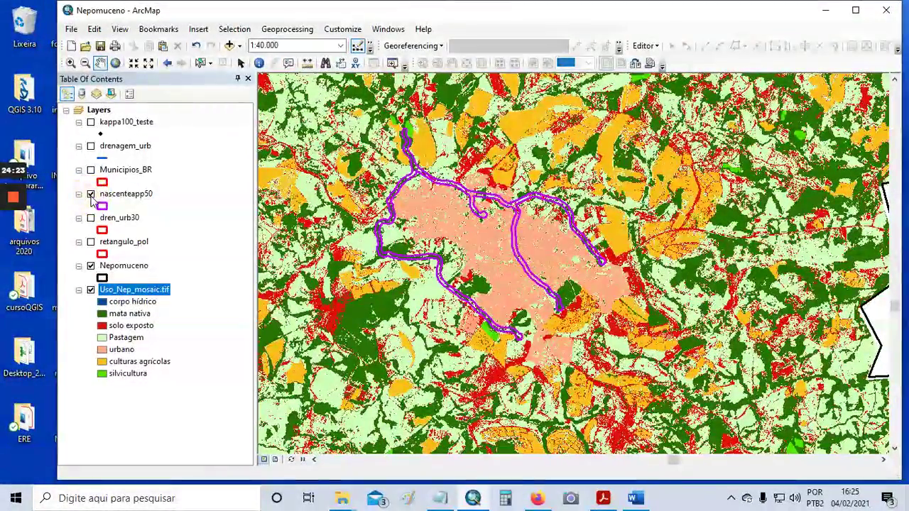
click(90, 194)
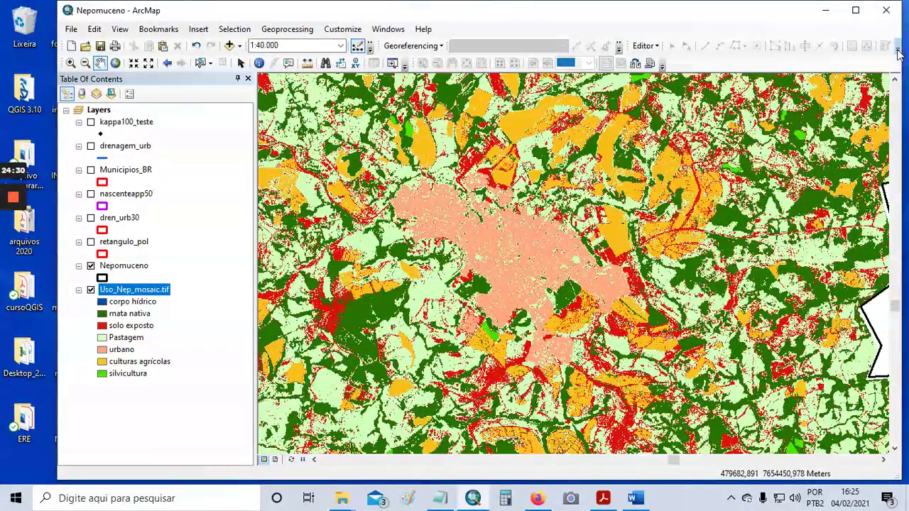
- Search the tools for "mask" and open Extract by Mask from the Extraction toolset of Spatial Analyst Tools
click(898, 55)
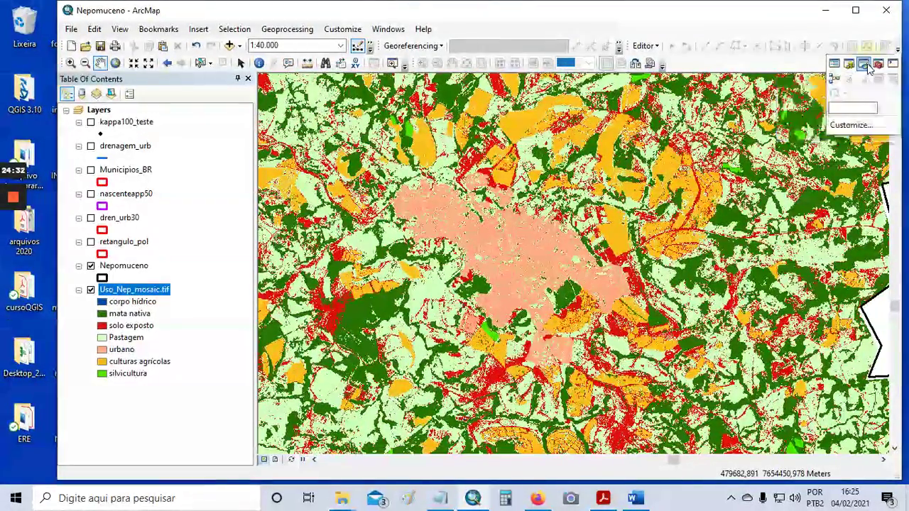
click(865, 65)
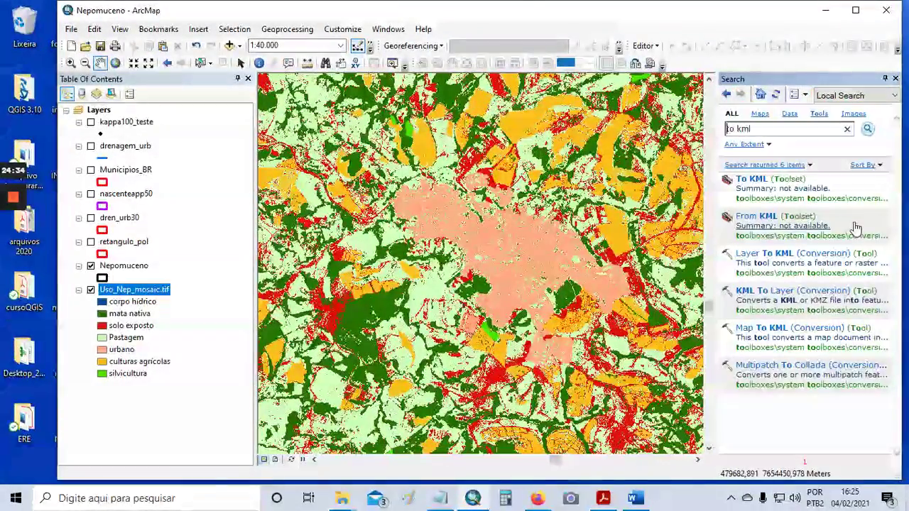
drag(751, 129, 722, 130)
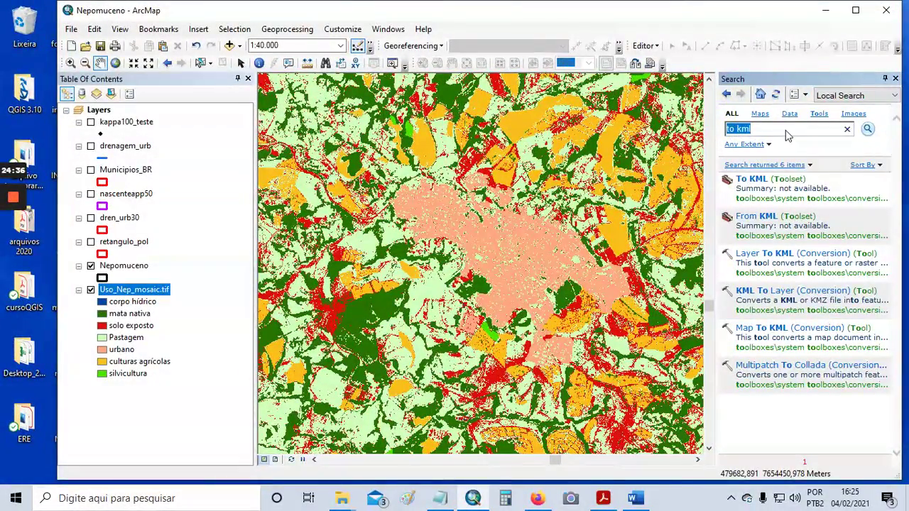
key(BackSpace)
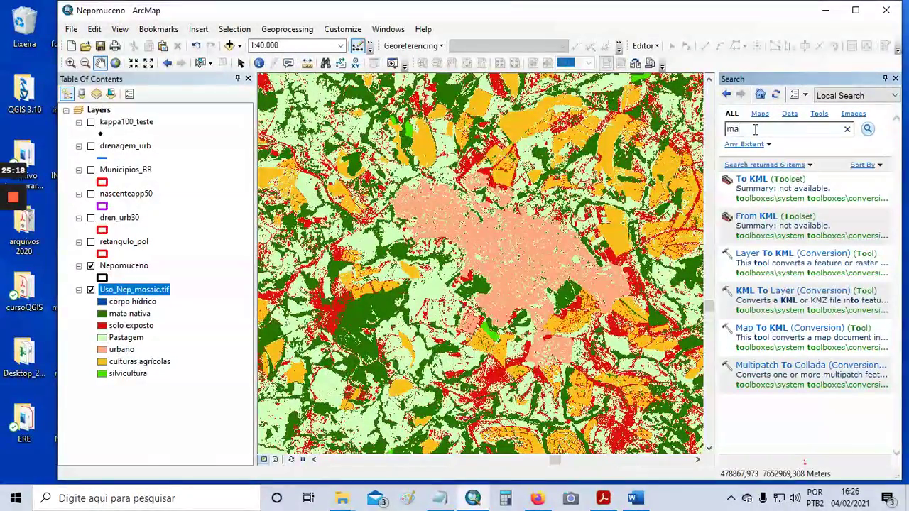
text(k)
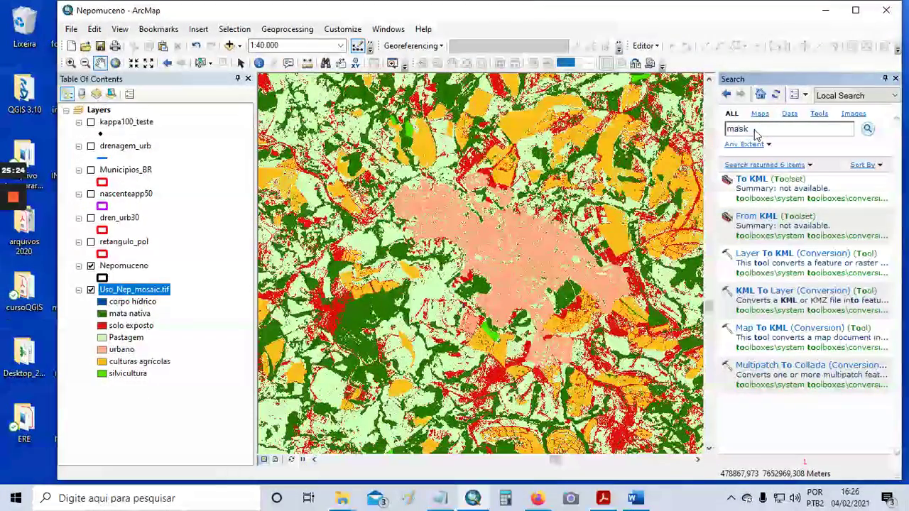
click(756, 134)
key(Return)
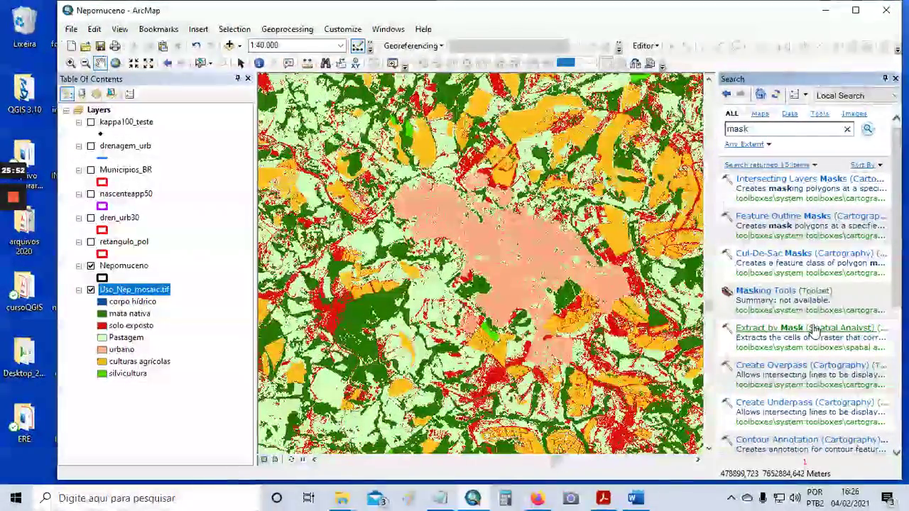
click(808, 347)
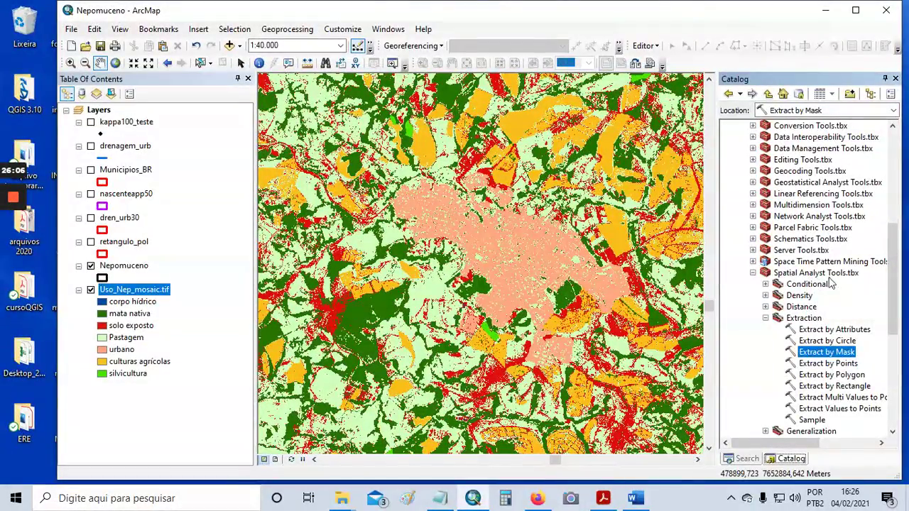
scroll(852, 276, down, 1)
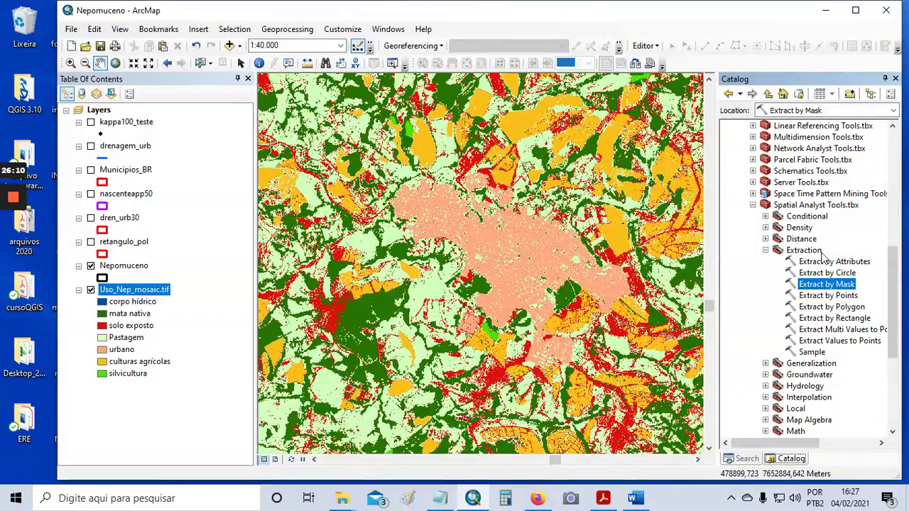
scroll(827, 257, down, 1)
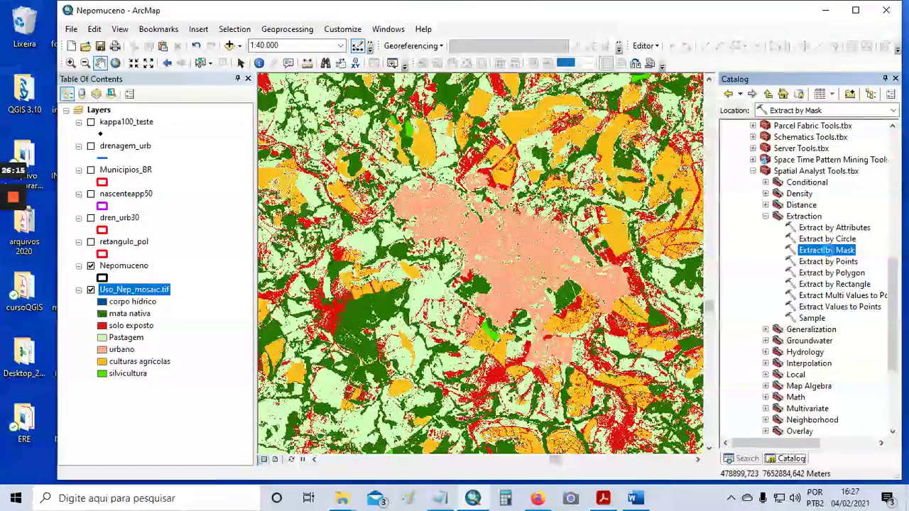
double_click(827, 250)
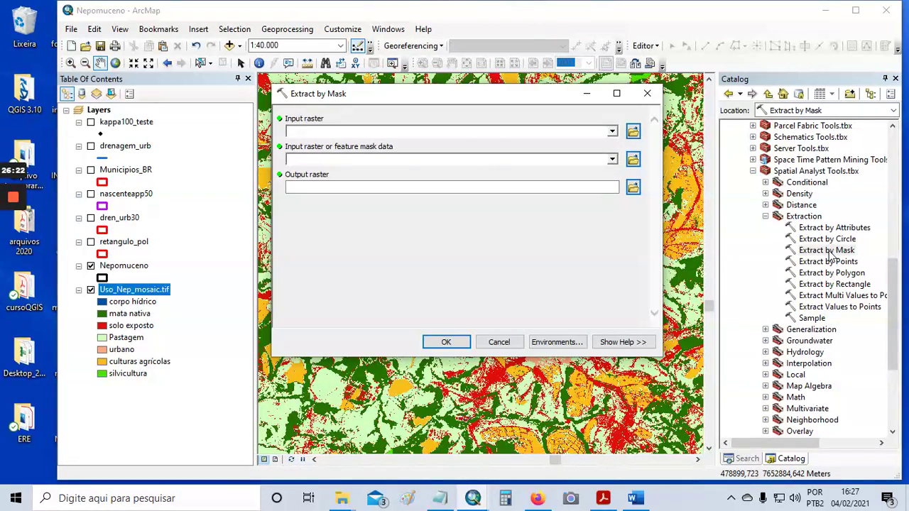
- Check which rasters are available as the Extract by Mask input raster, without choosing one
click(441, 498)
click(441, 498)
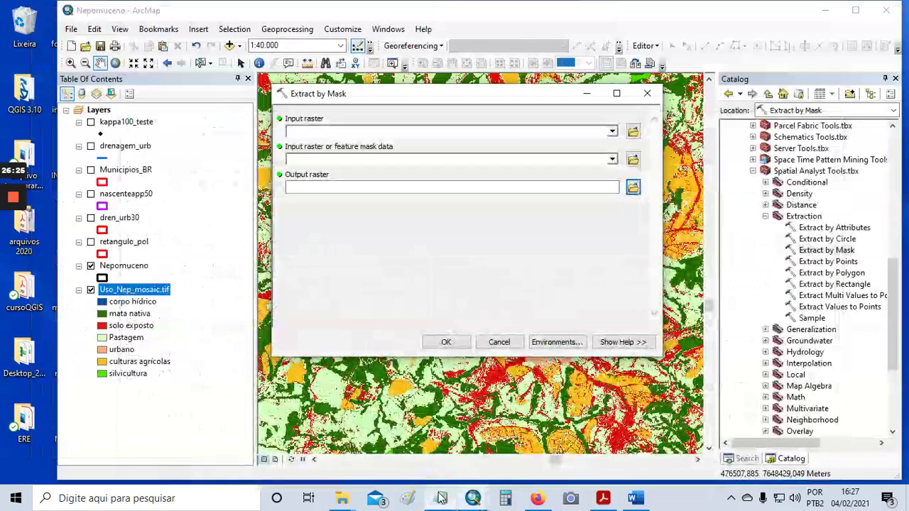
click(612, 133)
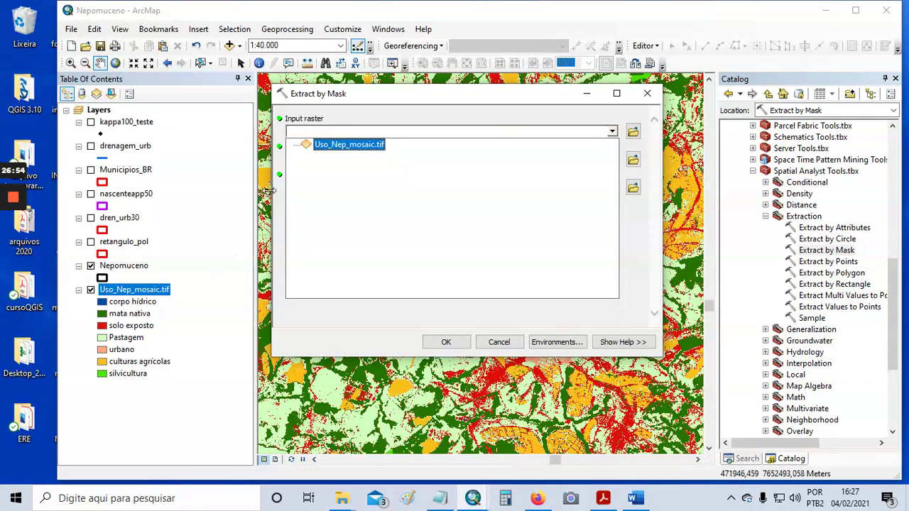
click(460, 345)
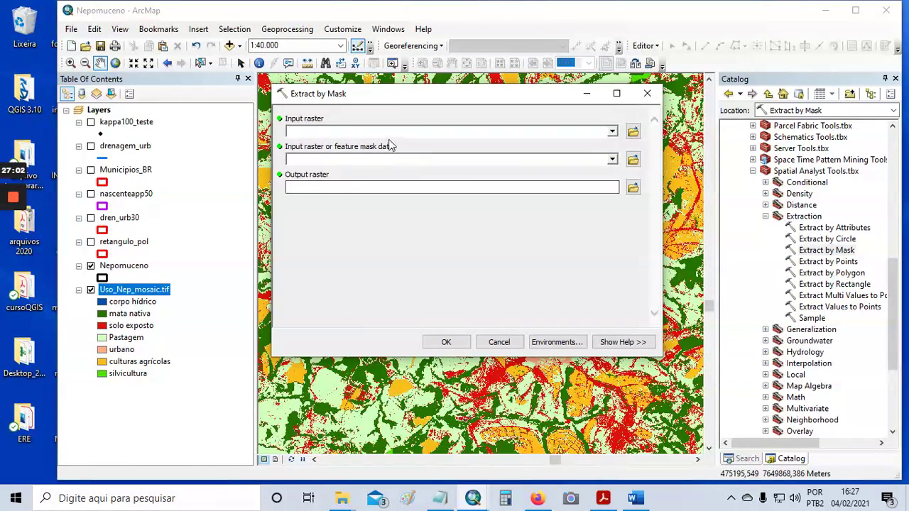
- Set Uso_Nep_mosaic.tif as the Extract by Mask input raster and nascenteapp50 as the feature mask data
click(612, 132)
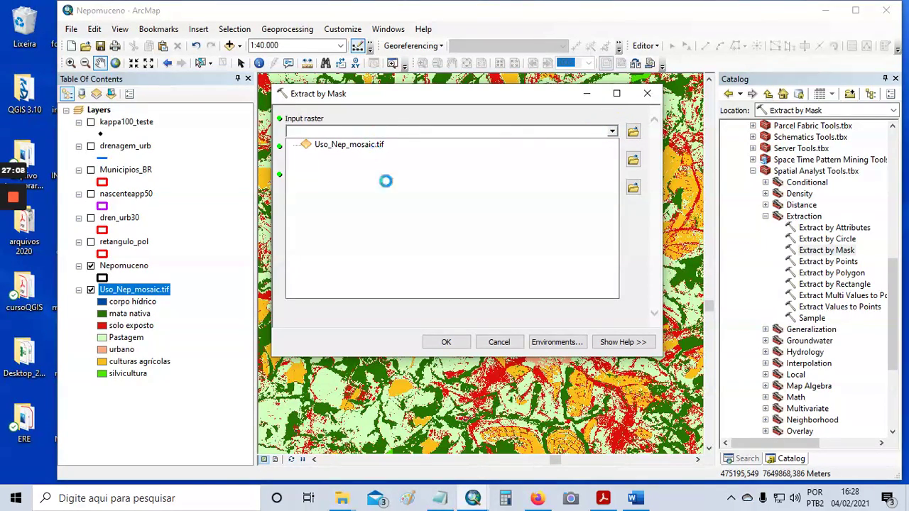
click(376, 146)
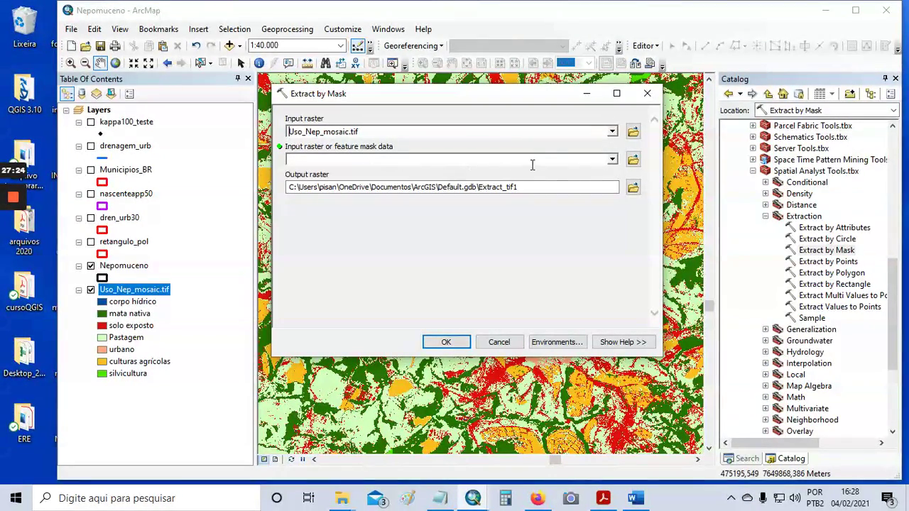
click(612, 160)
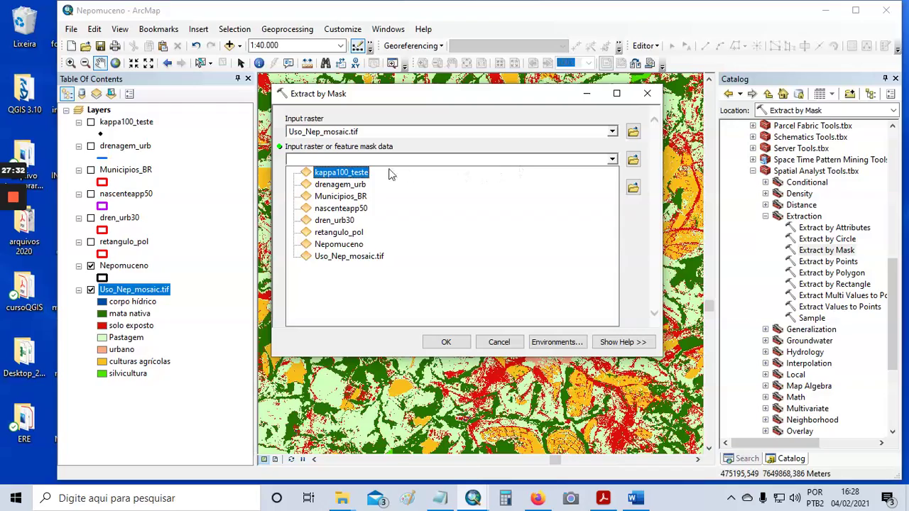
click(351, 207)
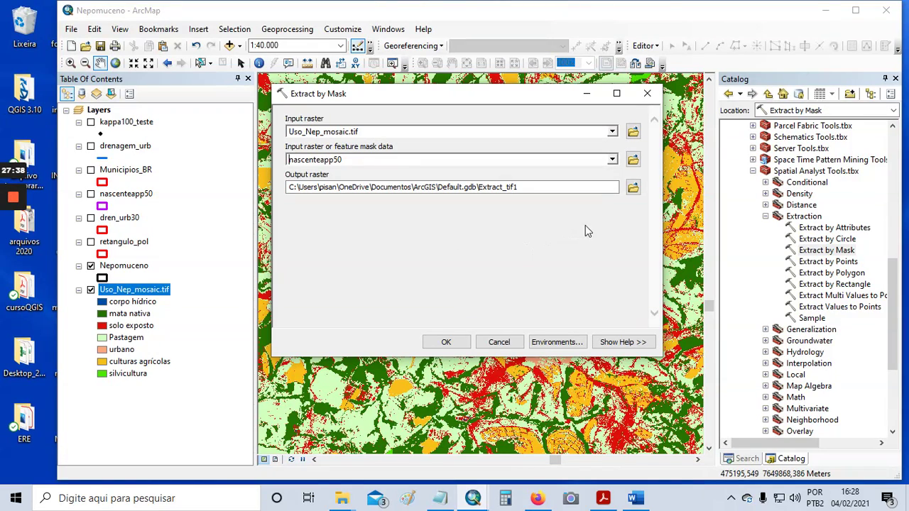
- Set the output raster to uso_conflito_app in the imagem classificada folder inside Nepomuceno
click(633, 188)
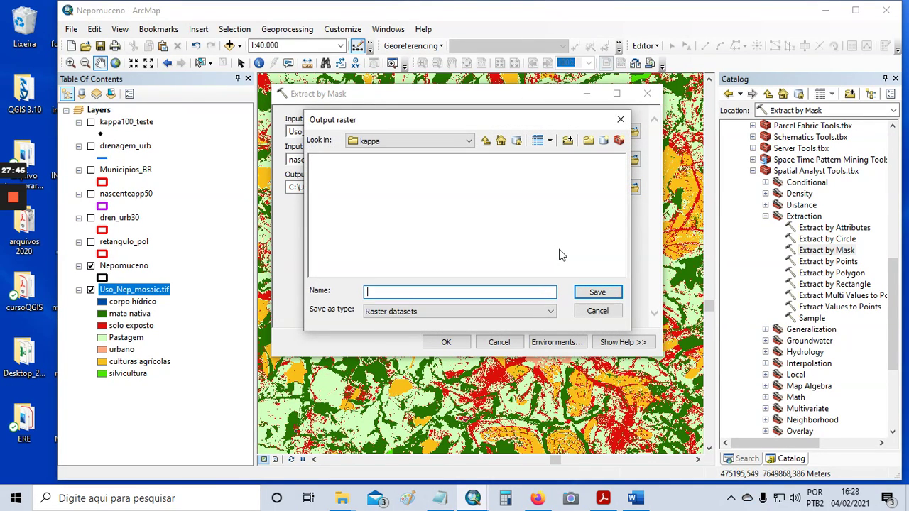
click(485, 140)
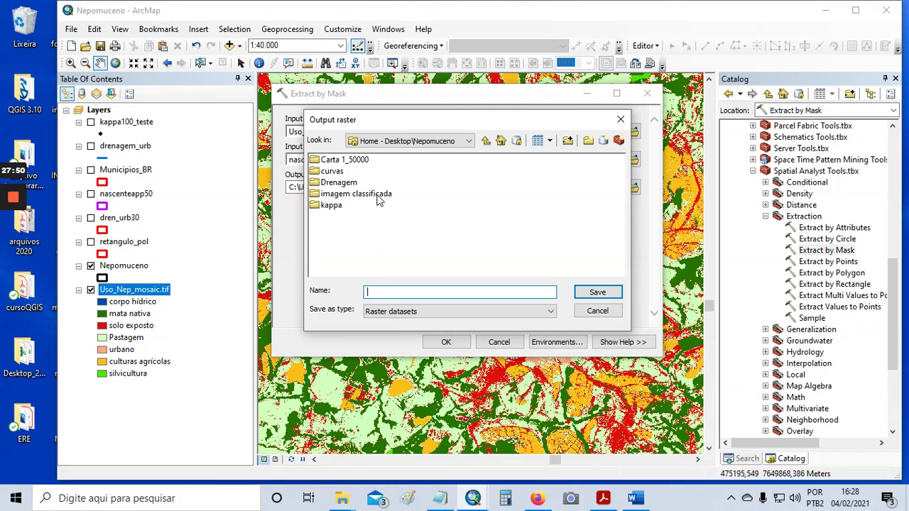
double_click(378, 196)
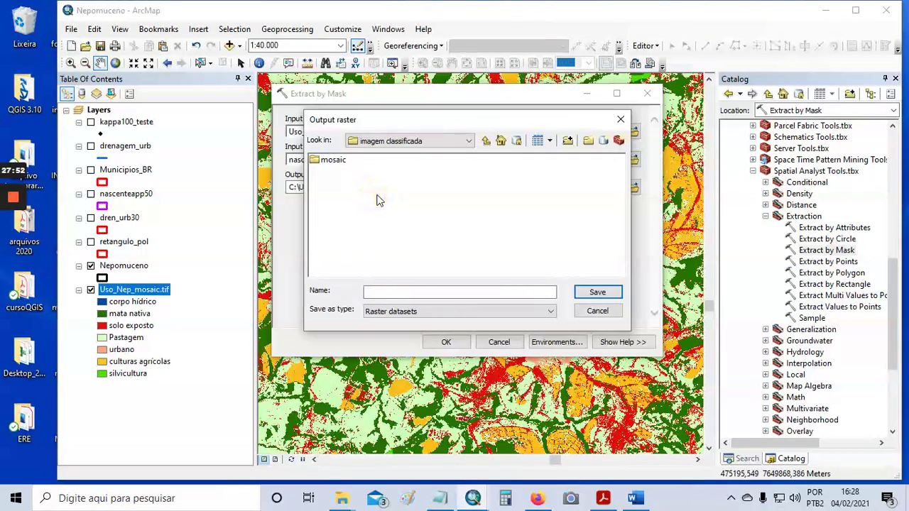
click(386, 289)
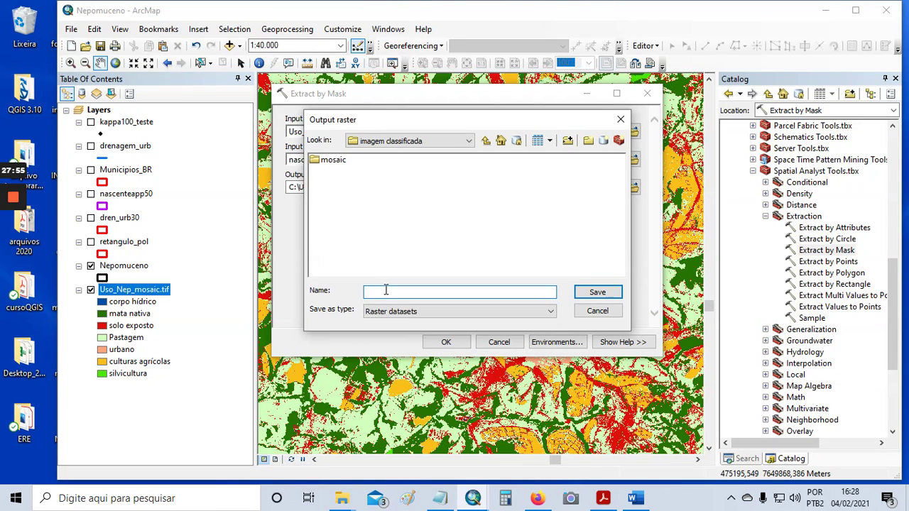
text(conflito)
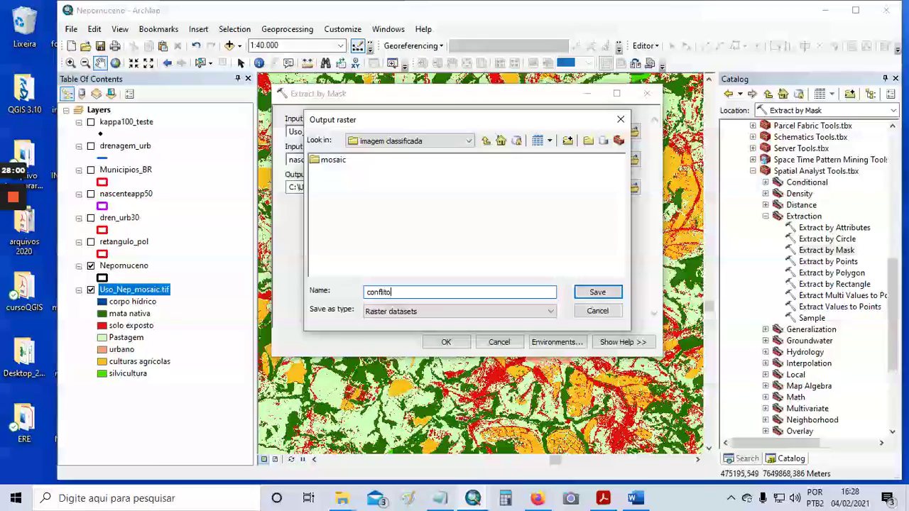
click(366, 292)
text(uso)
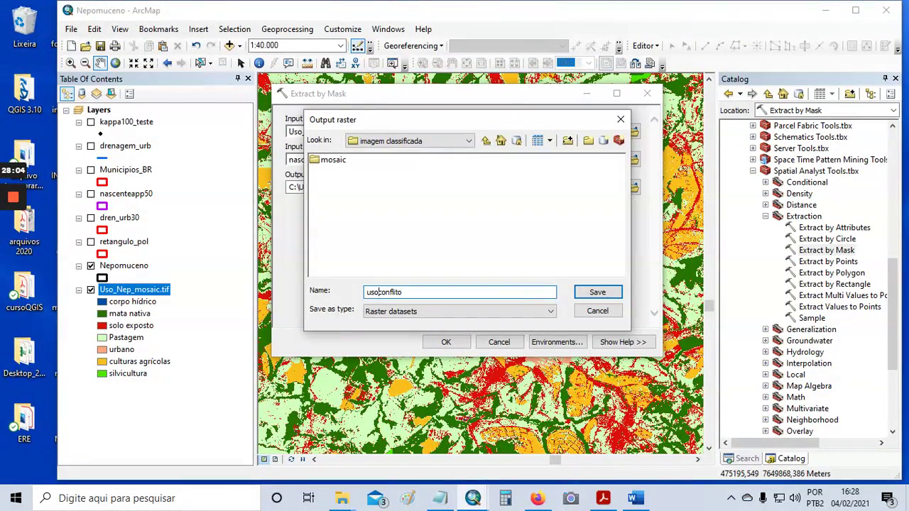
text(_)
text(app)
click(407, 292)
text(_)
click(595, 295)
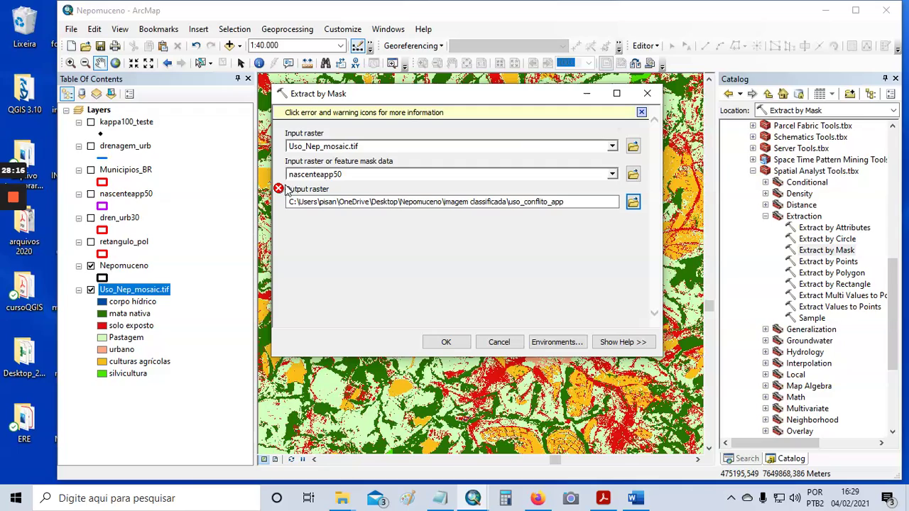
- Check the output raster error, shorten the output name to uso_confl_app, and run Extract by Mask
mouse_move(279, 191)
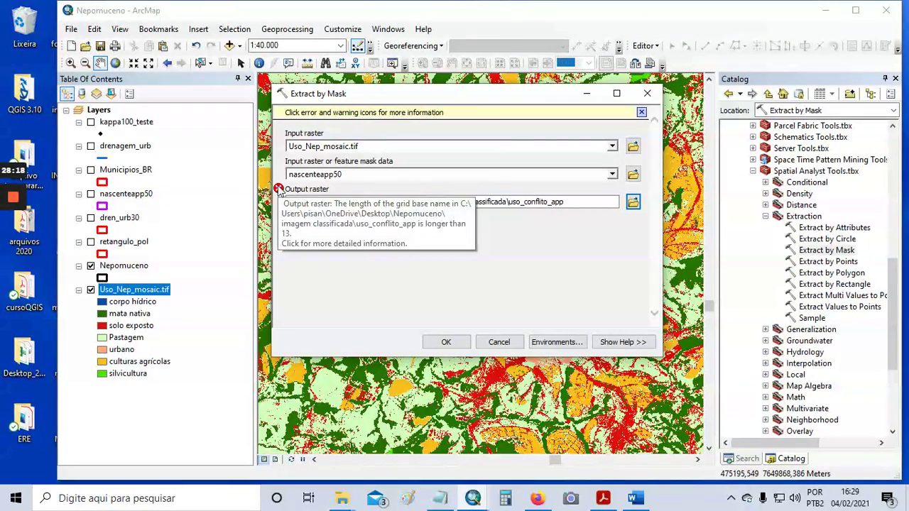
click(570, 202)
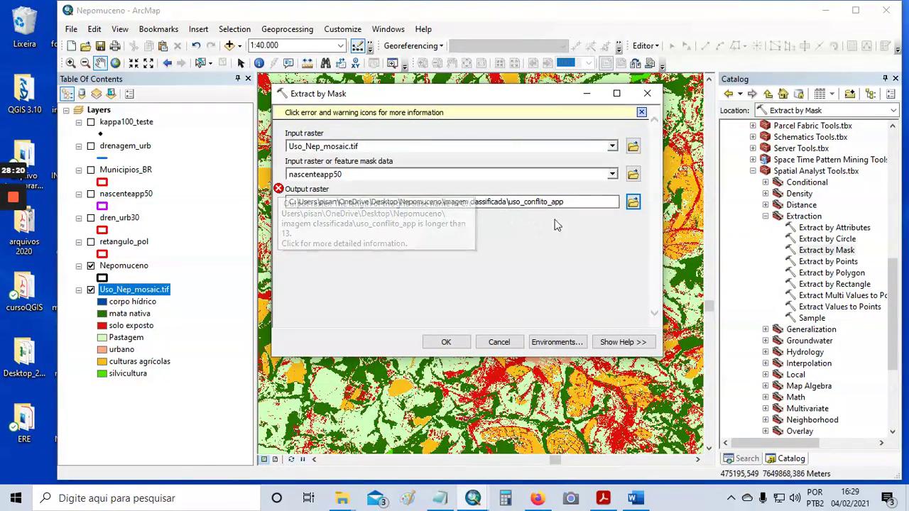
mouse_move(279, 190)
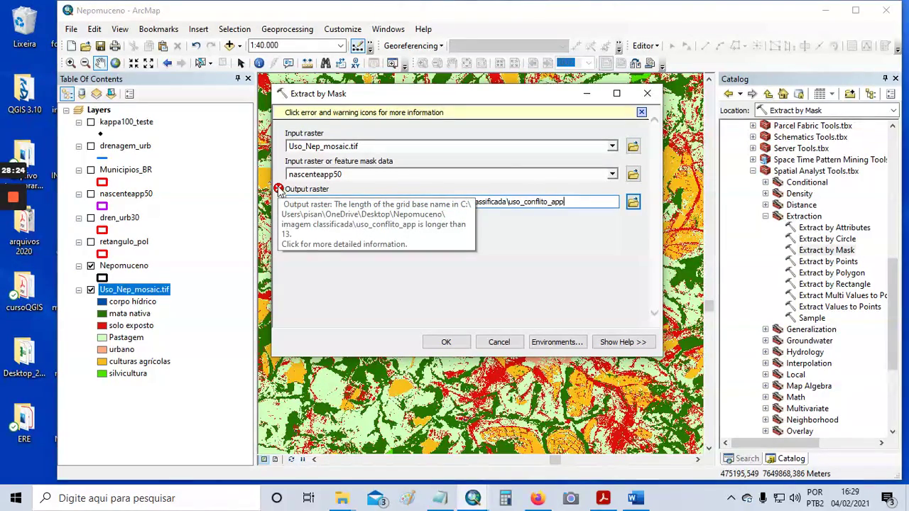
click(566, 206)
key(Left)
key(Left)
key(Left)
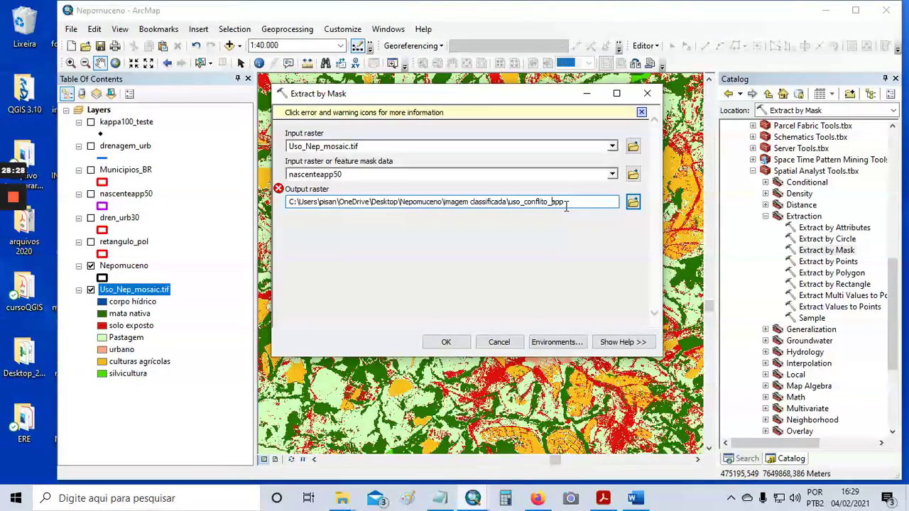
key(BackSpace)
key(BackSpace)
key(BackSpace)
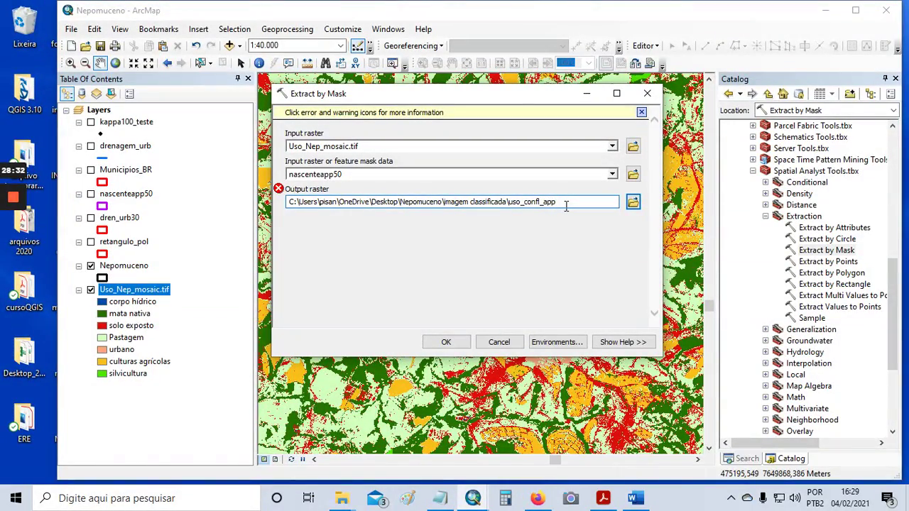
key(Left)
key(Left)
key(Left)
key(Left)
key(Left)
key(Left)
key(Left)
click(566, 235)
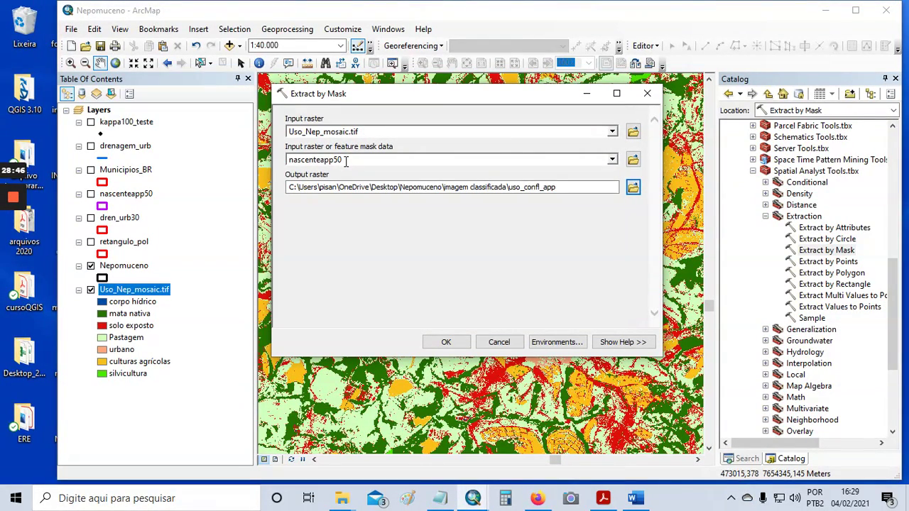
click(446, 342)
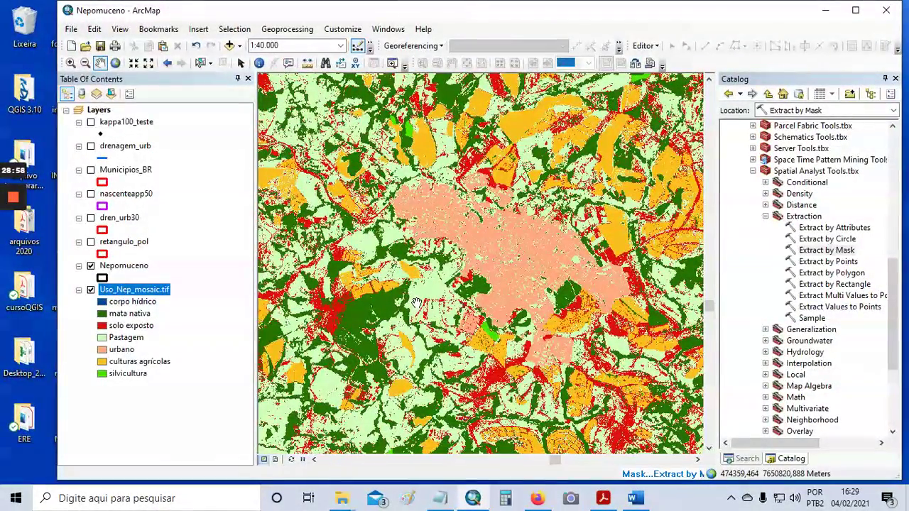
- Close the Catalog window and frame the extracted APP strips around the urban area at 1:24.000
mouse_move(14, 254)
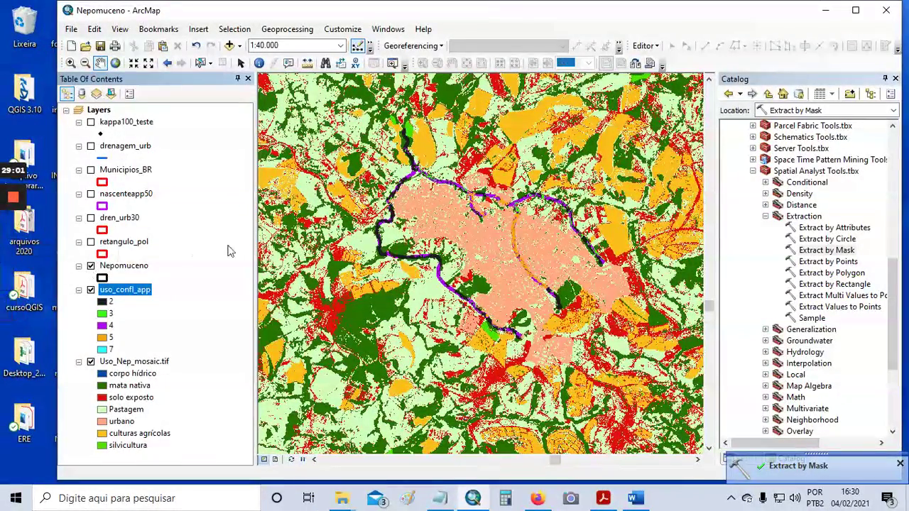
click(895, 79)
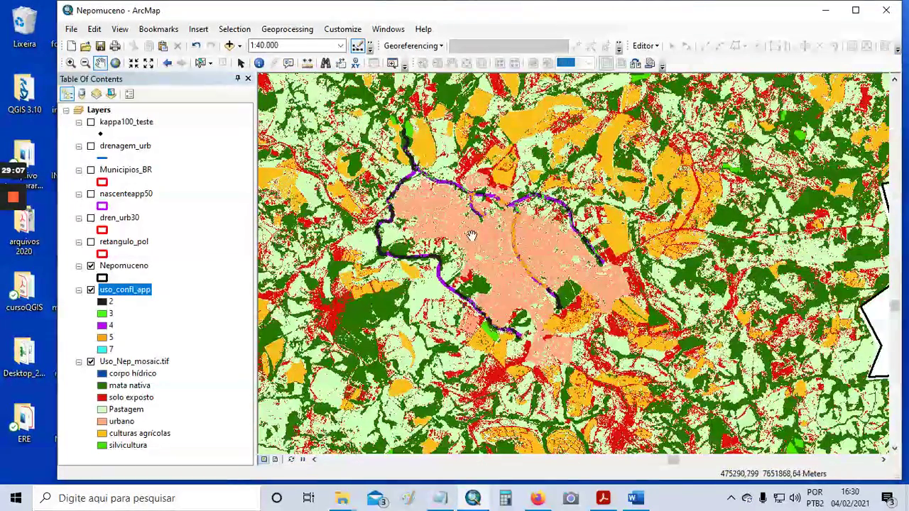
drag(450, 226, 480, 245)
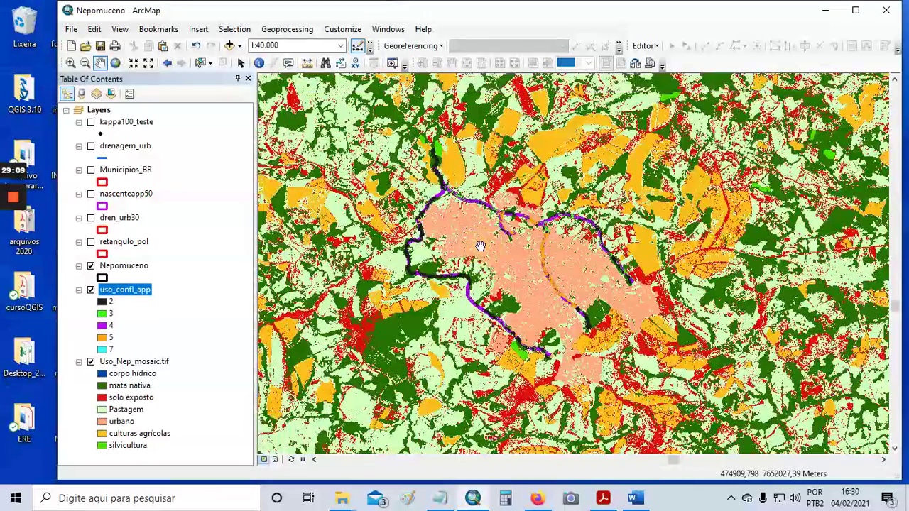
scroll(480, 245, down, 2)
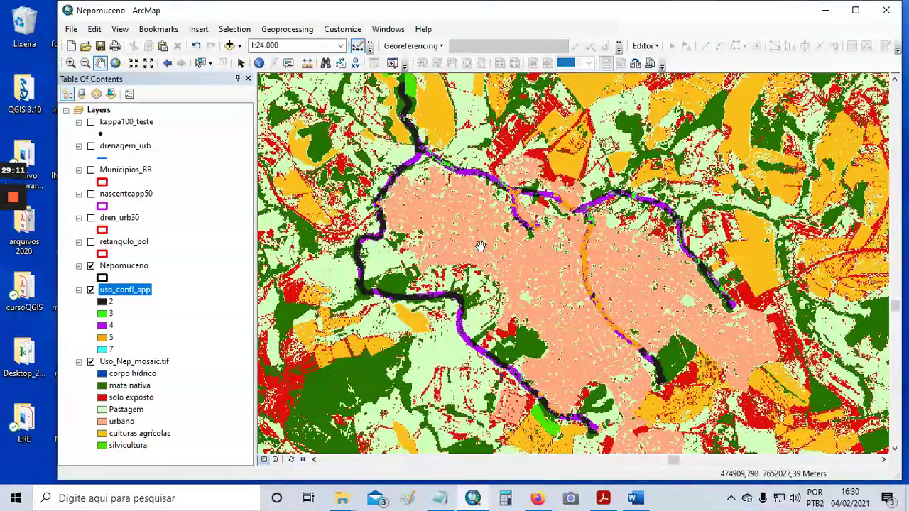
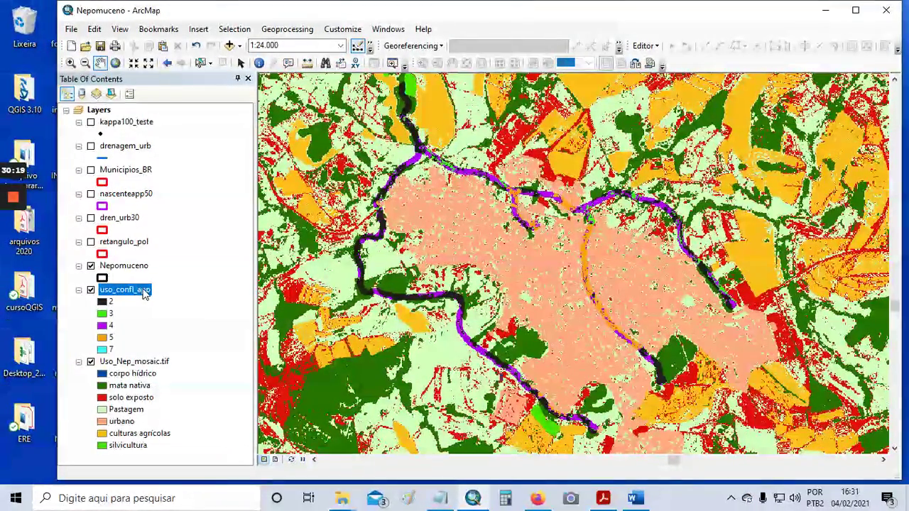
- Import the class symbology of Uso_Nep_mosaic.tif into the uso_confl_app layer and apply it
right_click(144, 294)
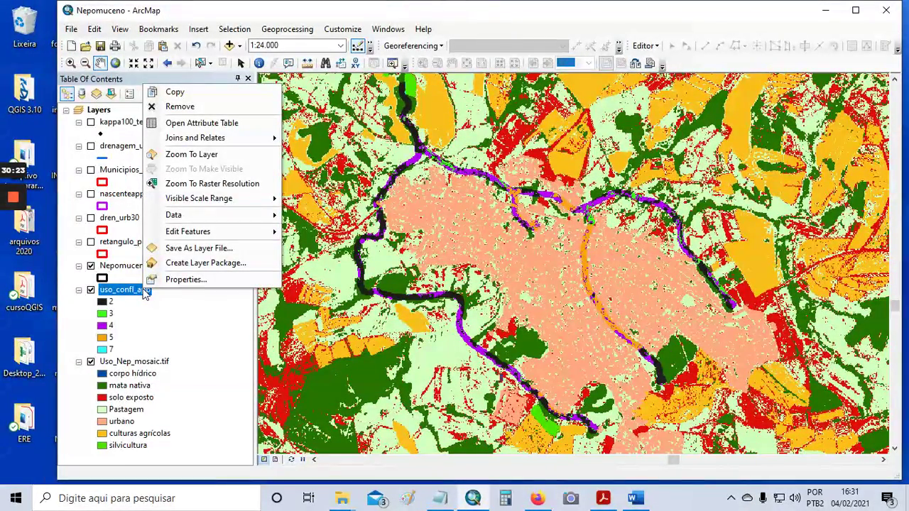
click(185, 279)
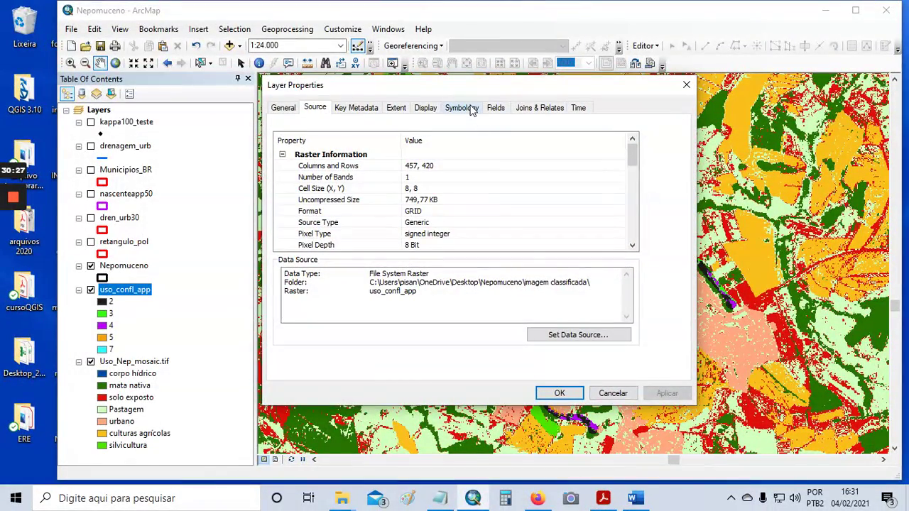
click(471, 110)
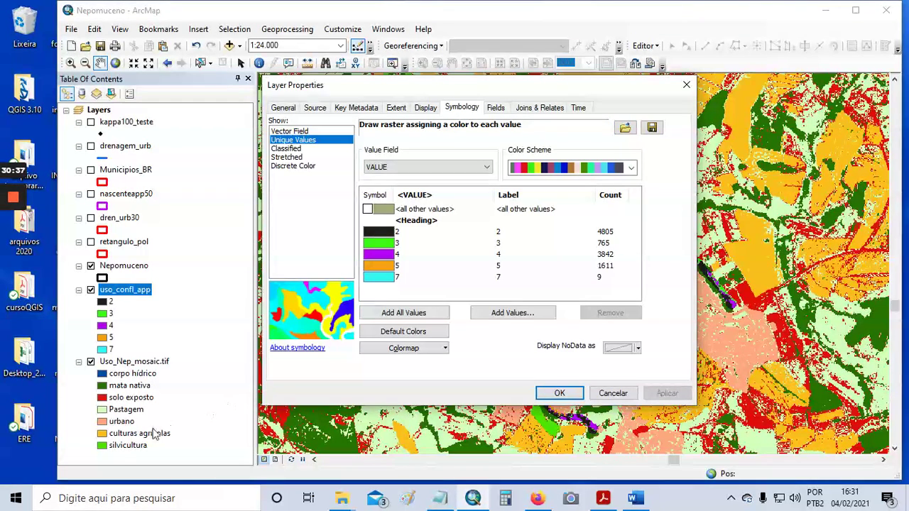
click(626, 128)
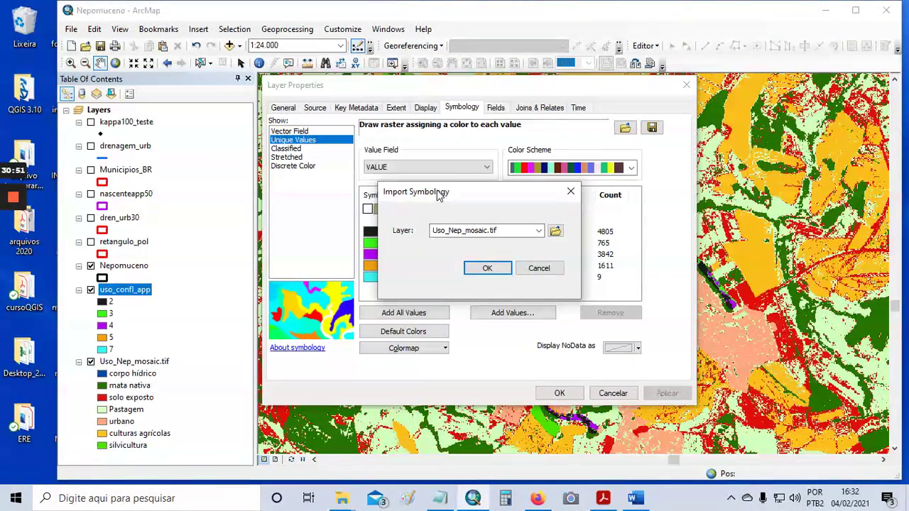
click(491, 267)
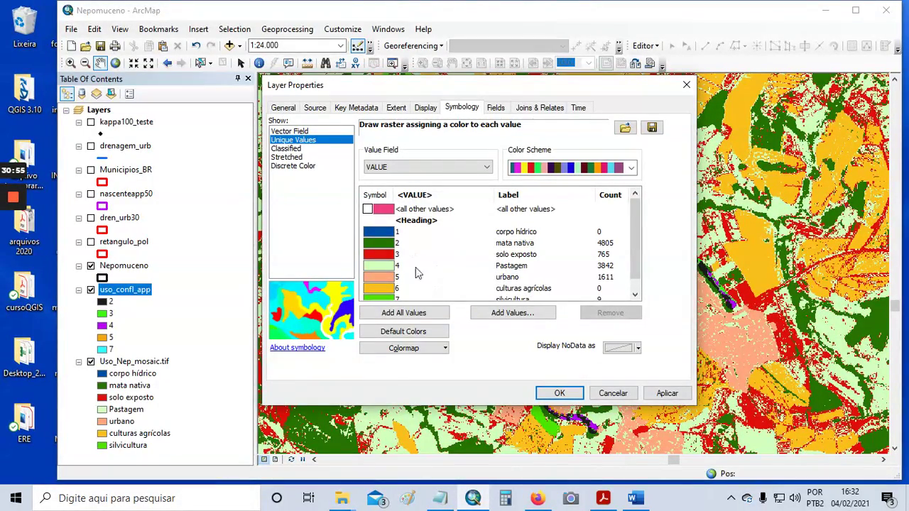
click(667, 394)
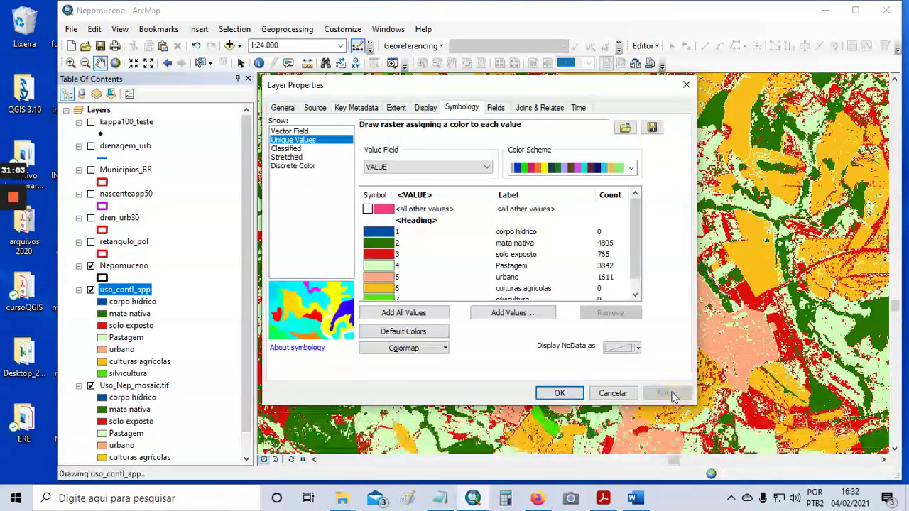
click(560, 394)
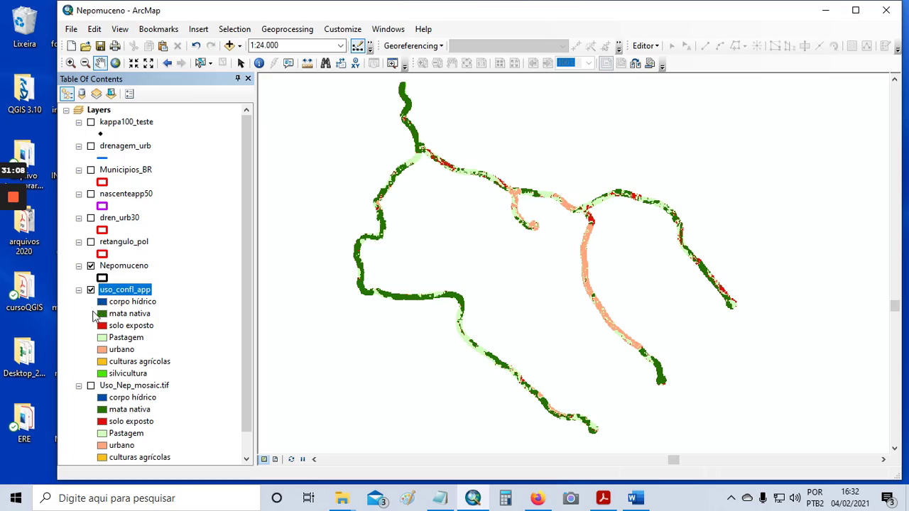
- Toggle the Uso_Nep_mosaic.tif layer to compare it with the clipped APP raster, leaving the mosaic hidden
click(90, 386)
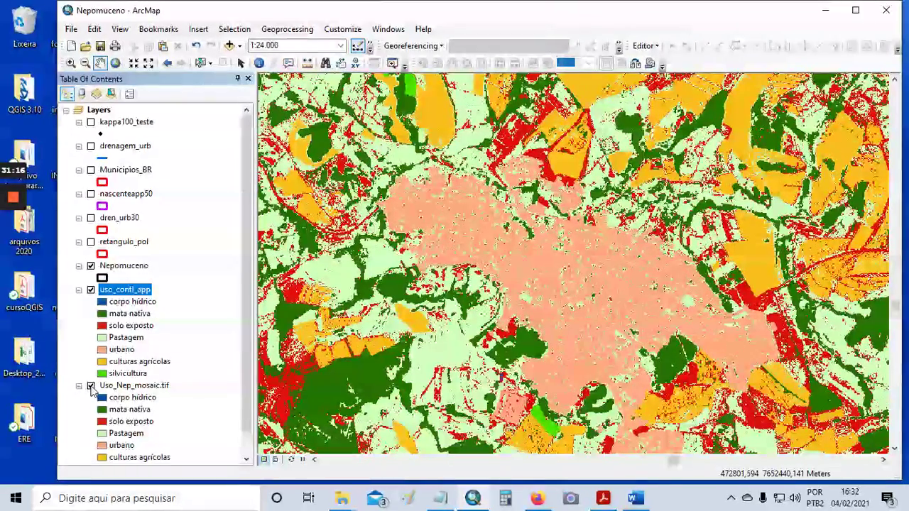
click(91, 387)
click(91, 386)
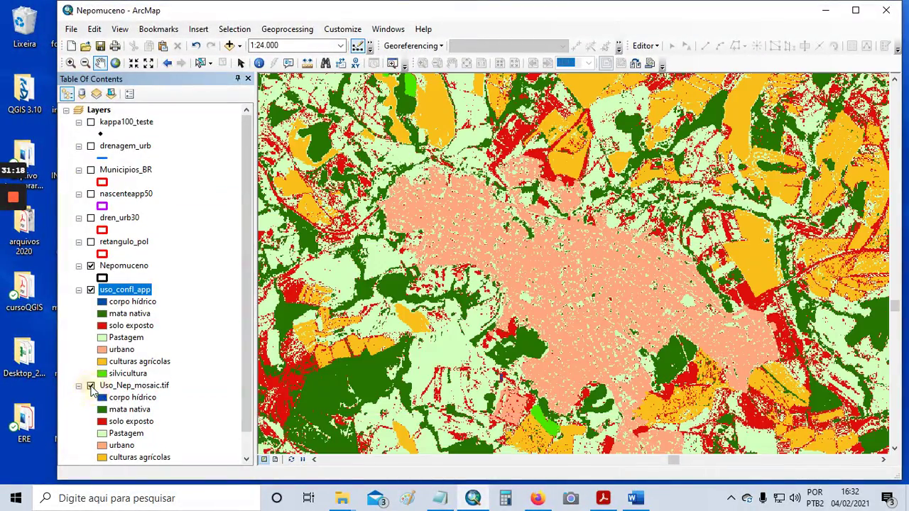
click(91, 386)
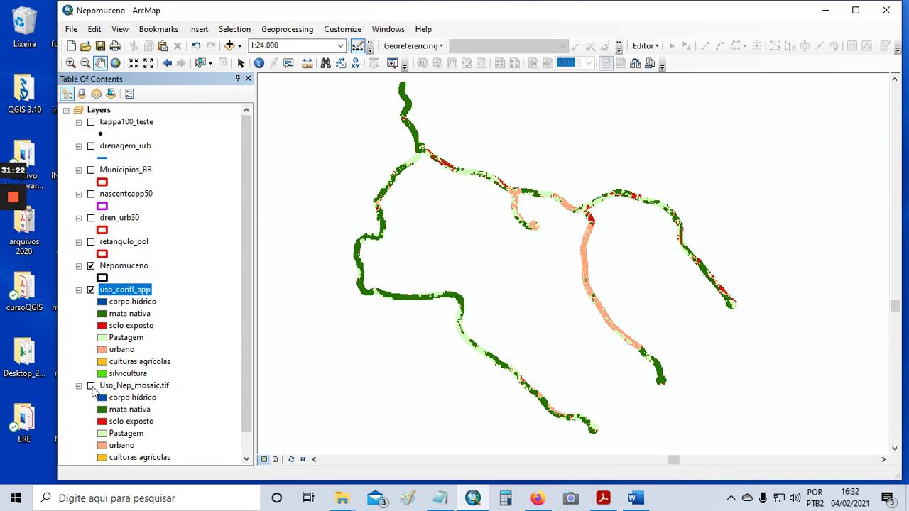
- Display the nascenteapp50 layer over the clipped raster and open its polygon symbol settings
click(91, 195)
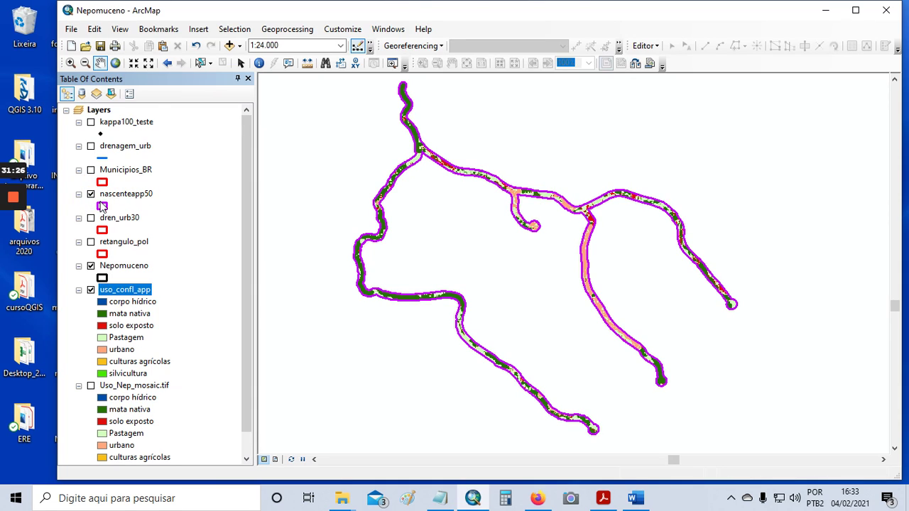
click(103, 206)
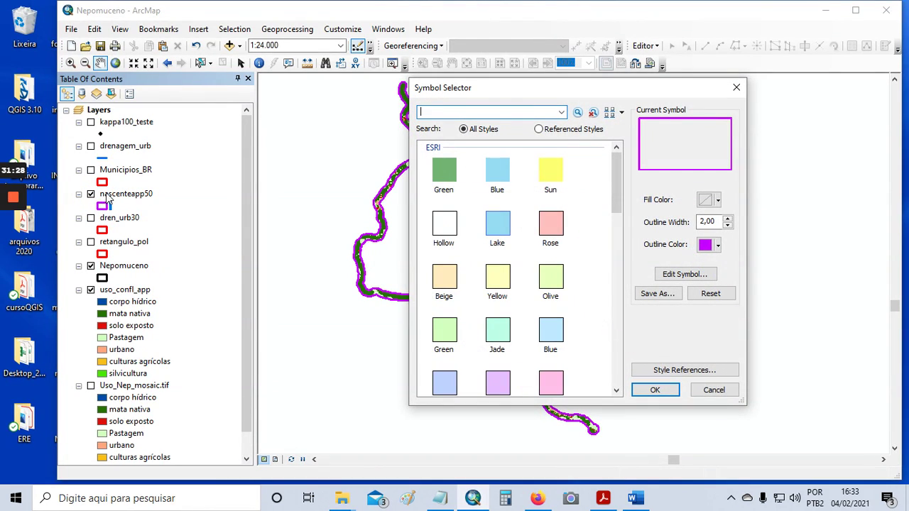
- Set the outline color of the nascenteapp50 layer symbol to black
click(706, 244)
click(702, 388)
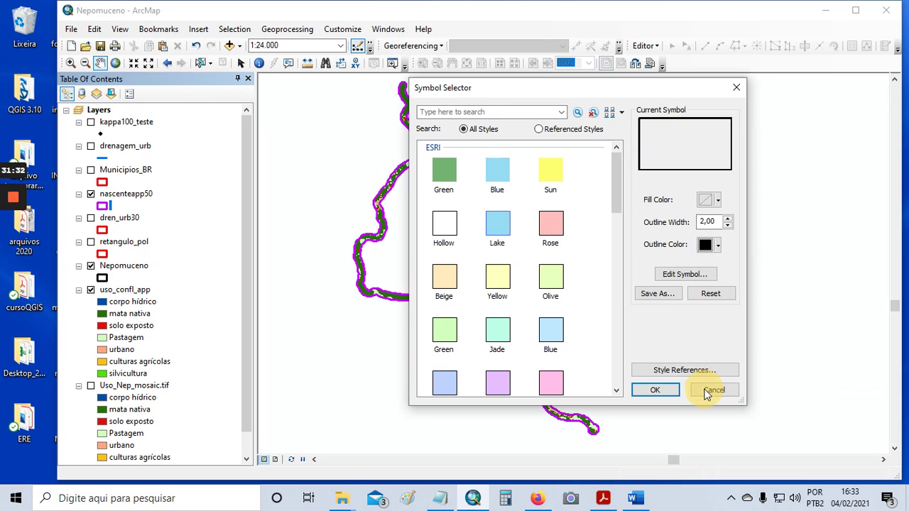
click(649, 390)
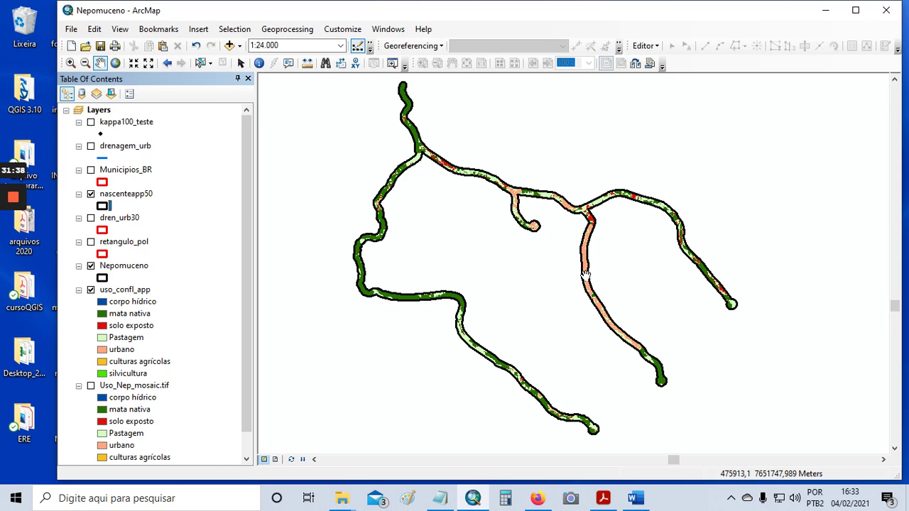
- Add the Imagery basemap to the map
scroll(558, 244, up, 1)
drag(540, 245, 548, 279)
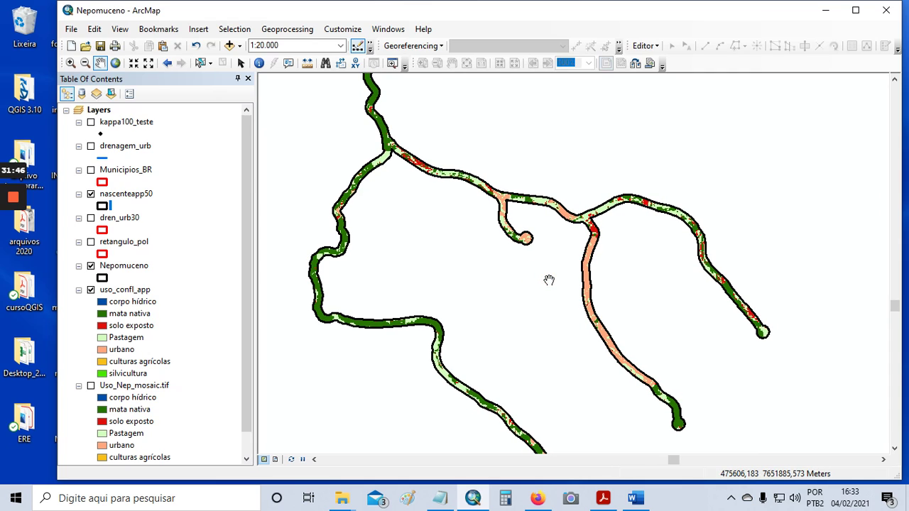
scroll(548, 280, down, 1)
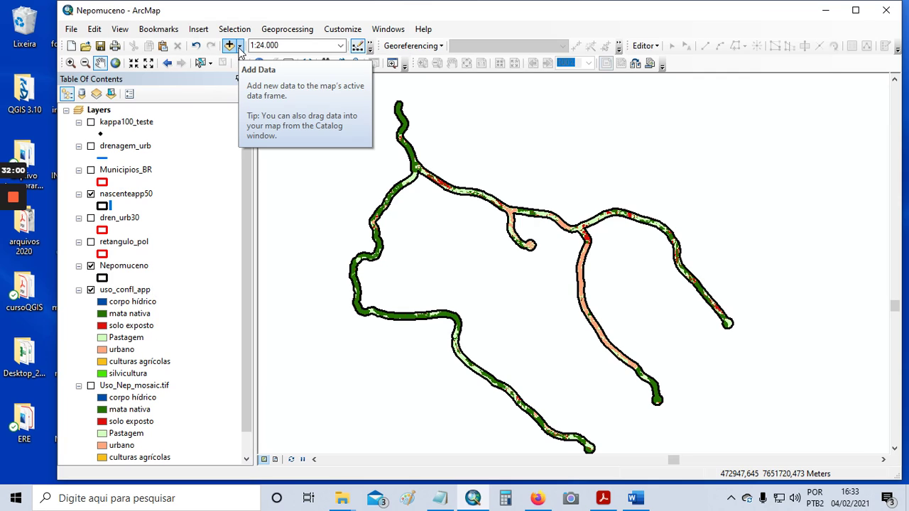
click(240, 47)
click(263, 77)
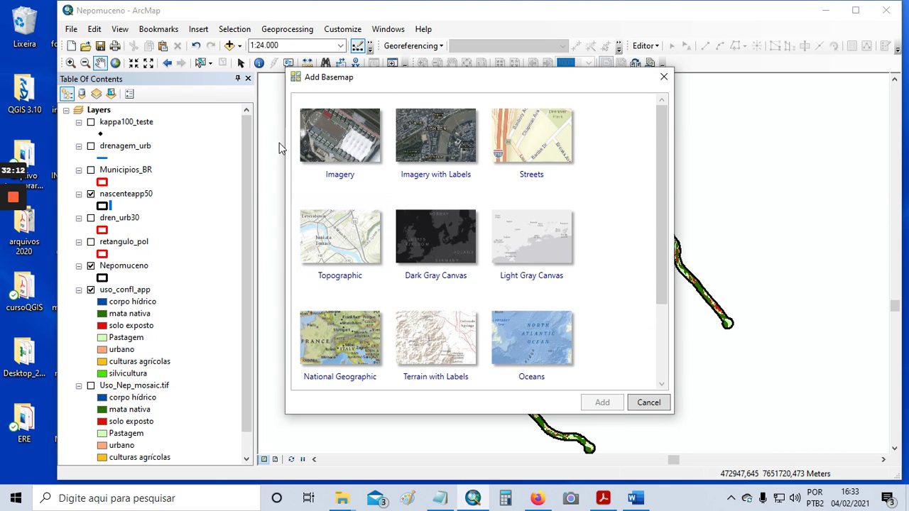
click(355, 131)
click(602, 403)
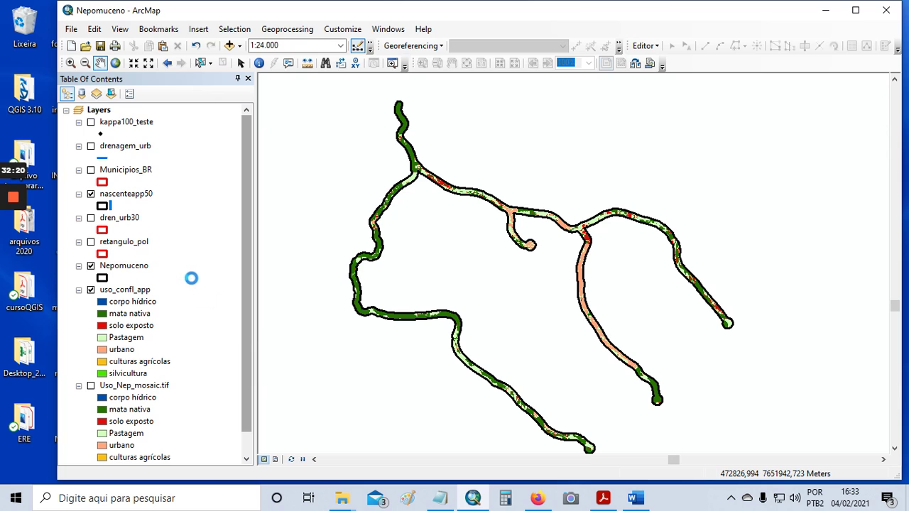
mouse_move(19, 236)
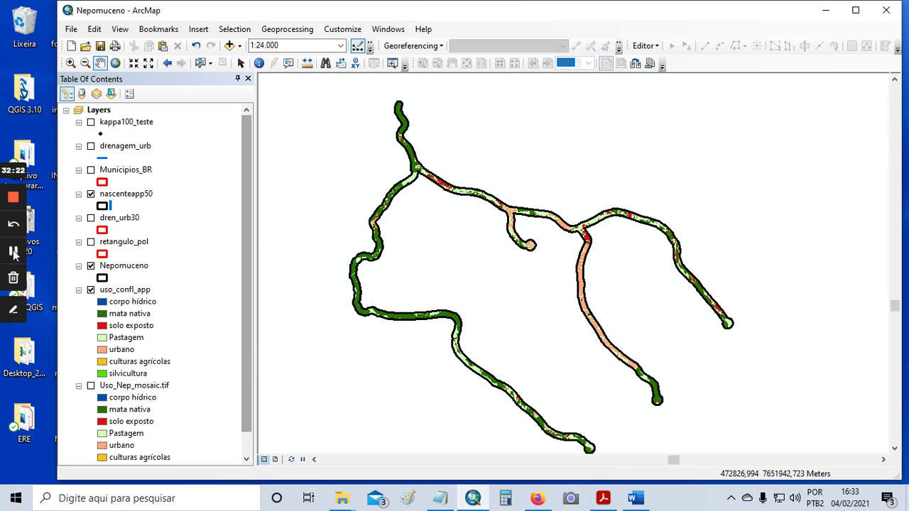
click(13, 252)
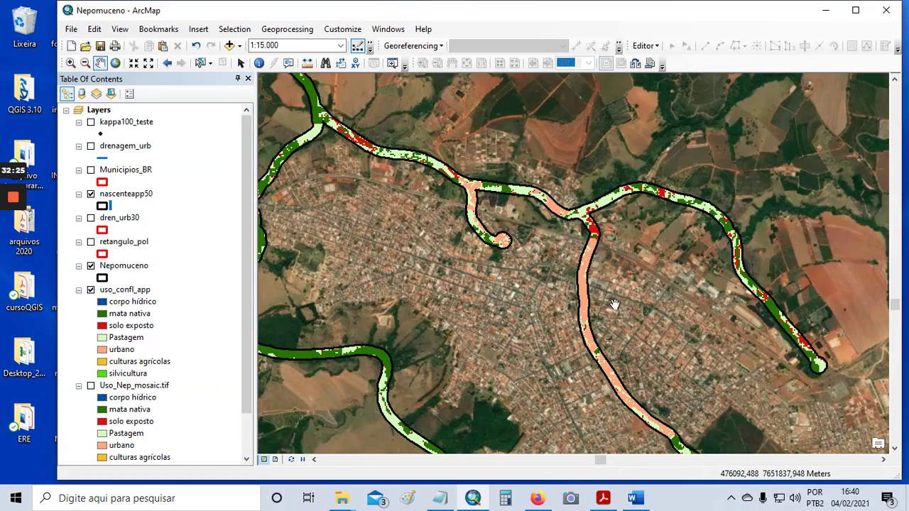
- Set the display transparency of the uso_confl_app raster layer to 70%
drag(614, 304, 592, 274)
drag(653, 299, 620, 247)
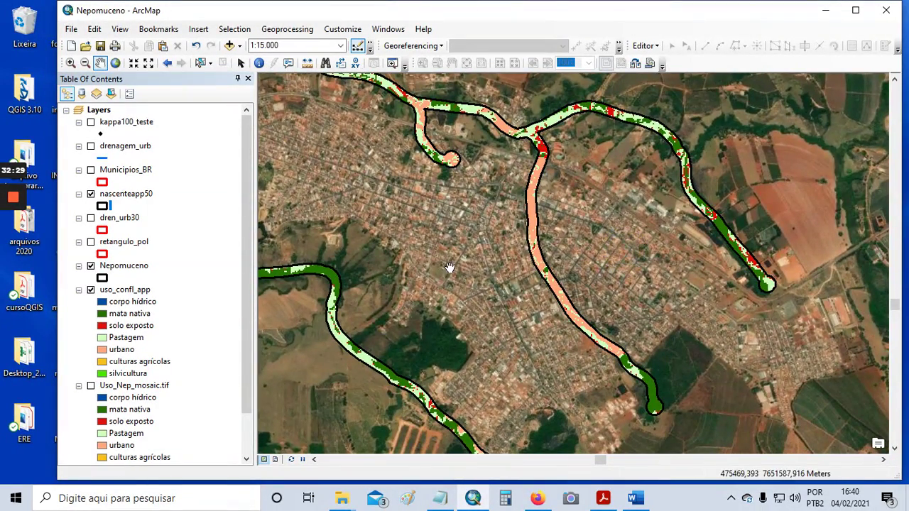
click(127, 291)
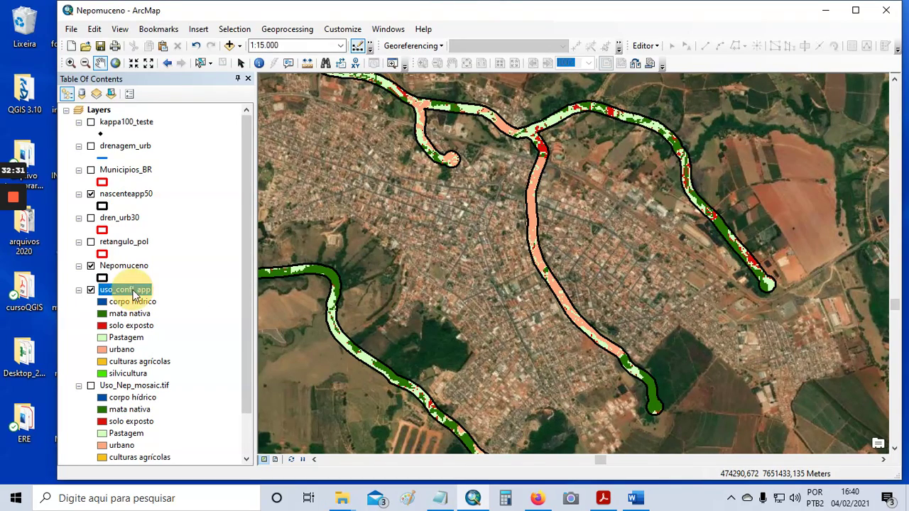
right_click(128, 291)
click(167, 282)
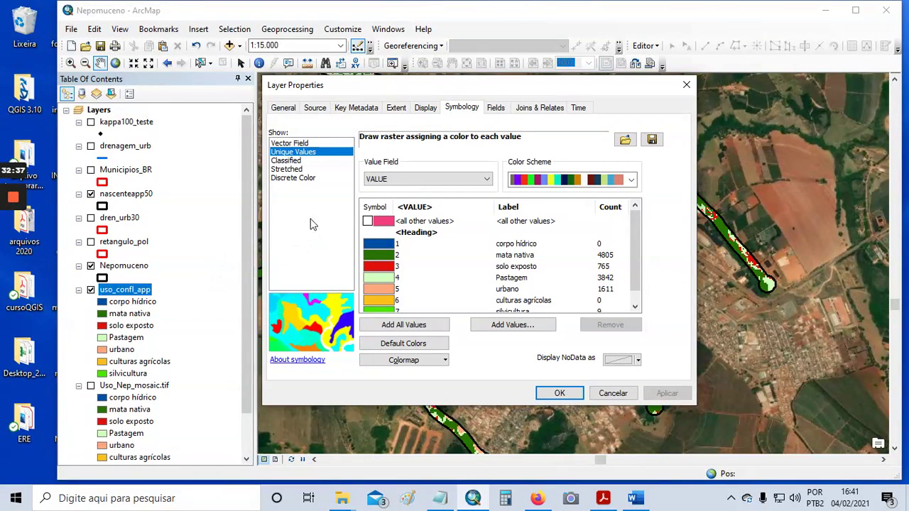
click(426, 112)
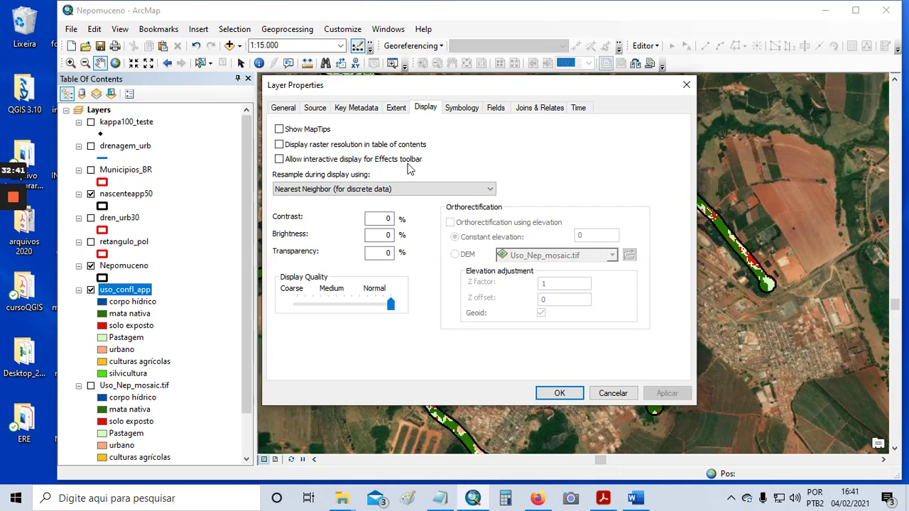
double_click(379, 252)
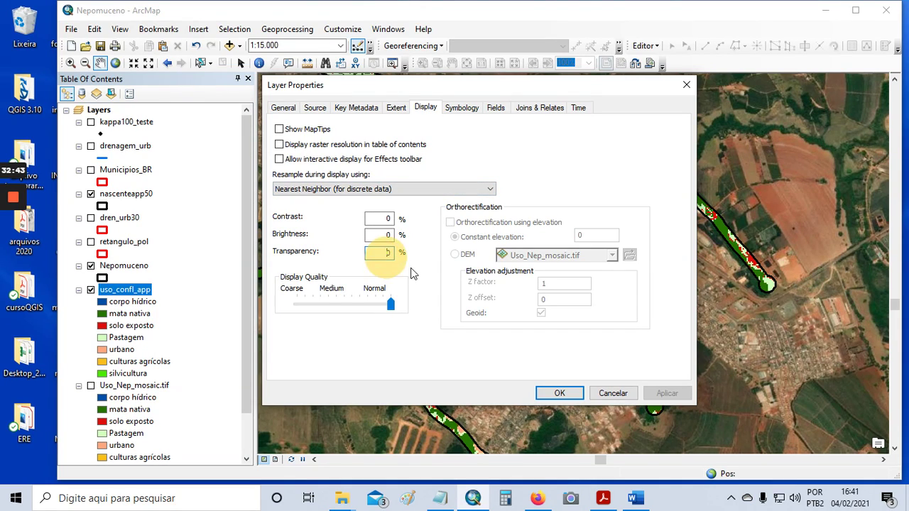
text(70)
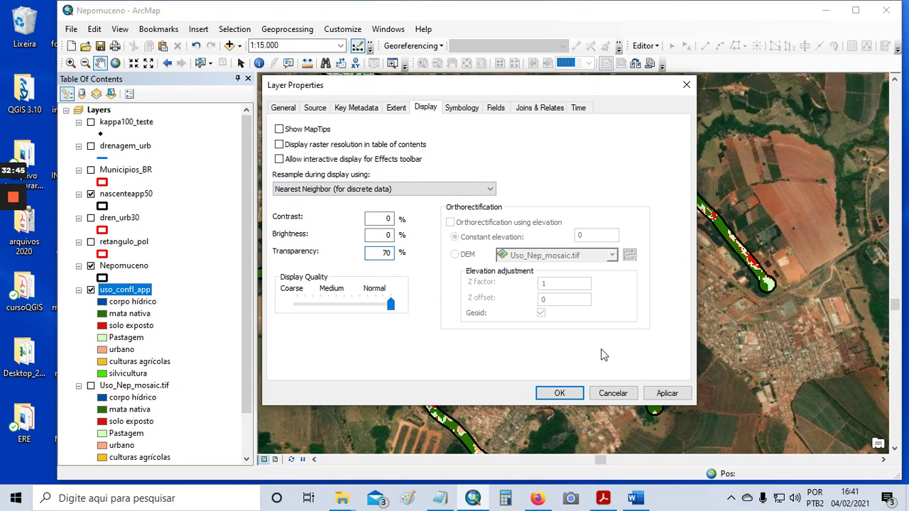
click(653, 394)
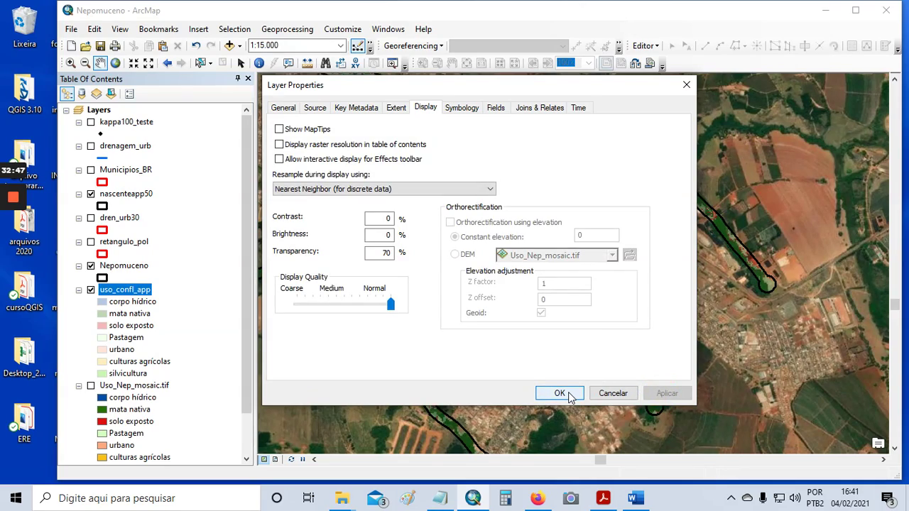
click(567, 395)
- Set the display transparency of the uso_confl_app layer to 50% and apply it
drag(550, 145, 558, 176)
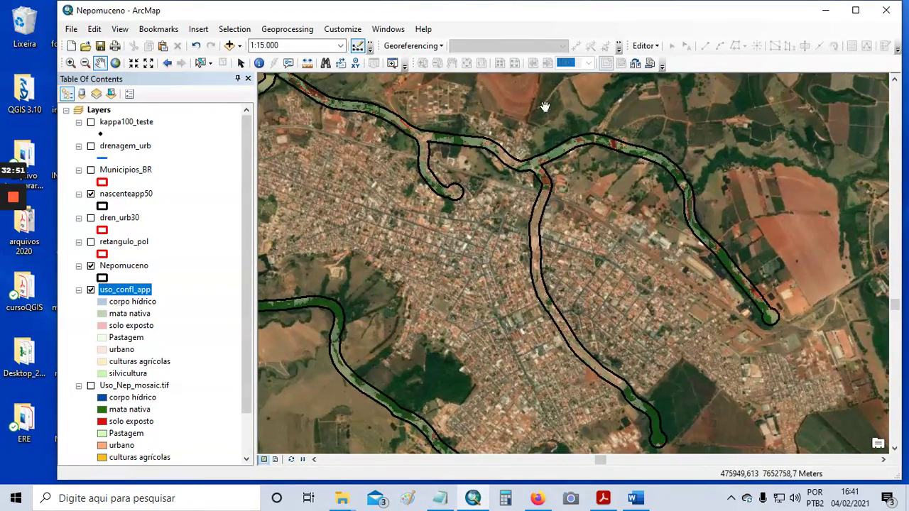
scroll(546, 172, up, 1)
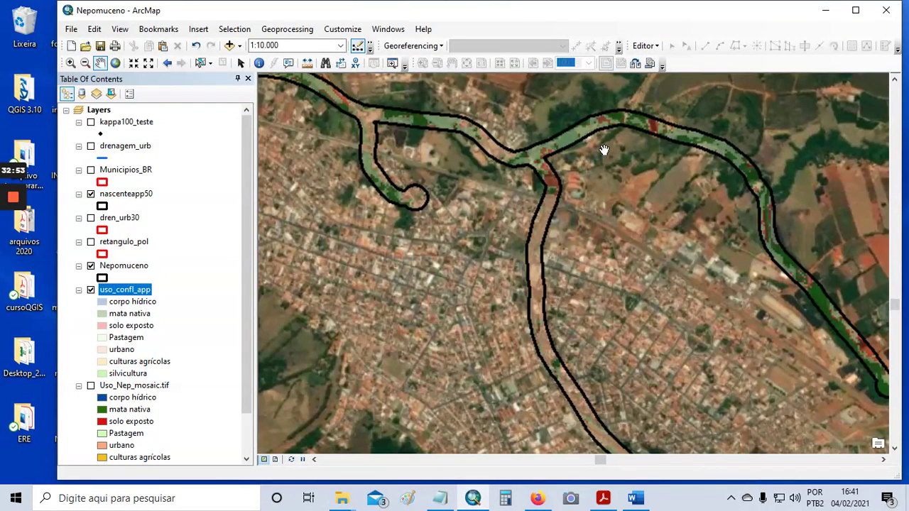
click(599, 190)
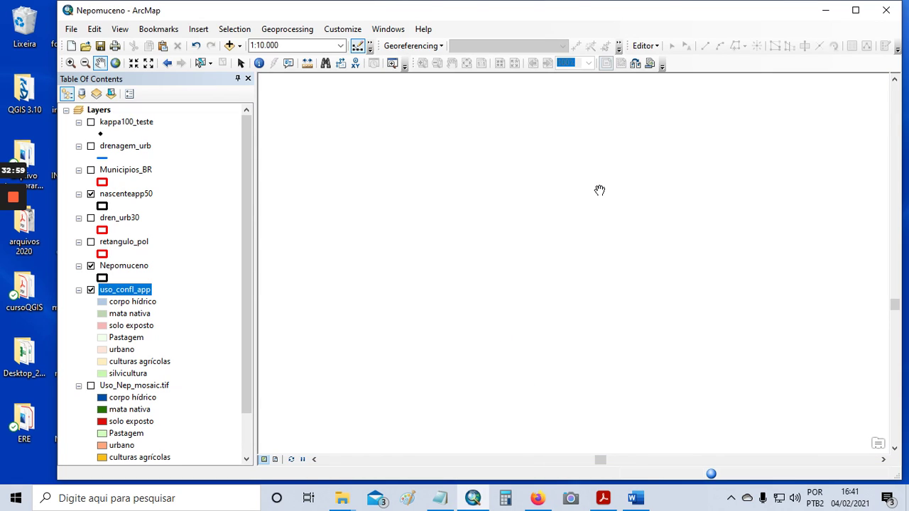
scroll(599, 190, down, 1)
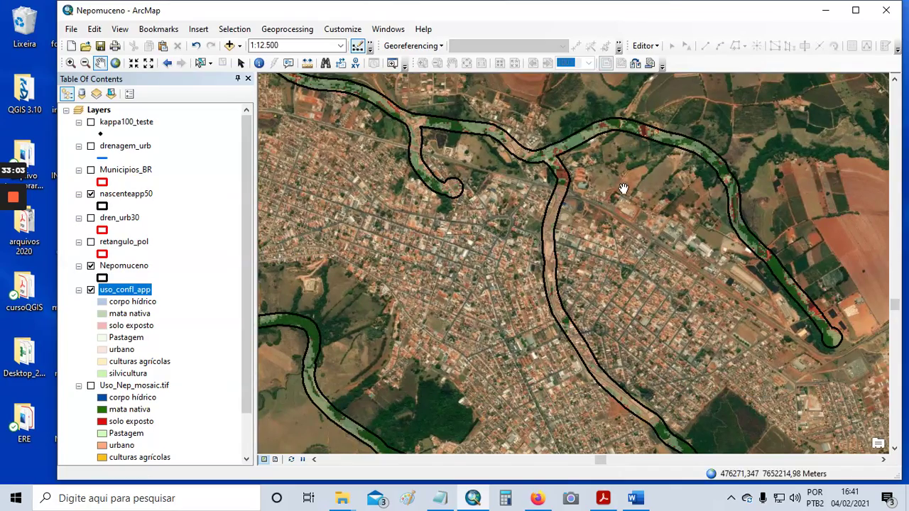
drag(624, 170, 562, 184)
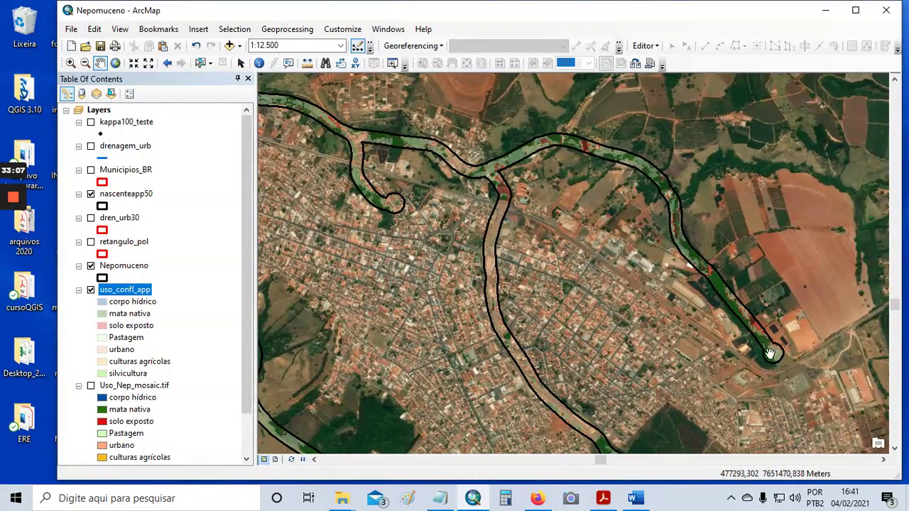
right_click(122, 292)
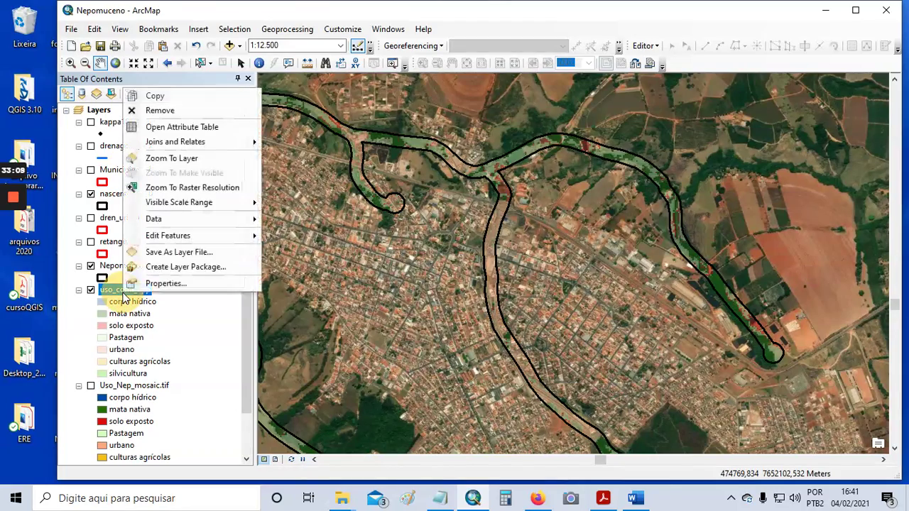
click(166, 283)
click(387, 266)
text(50)
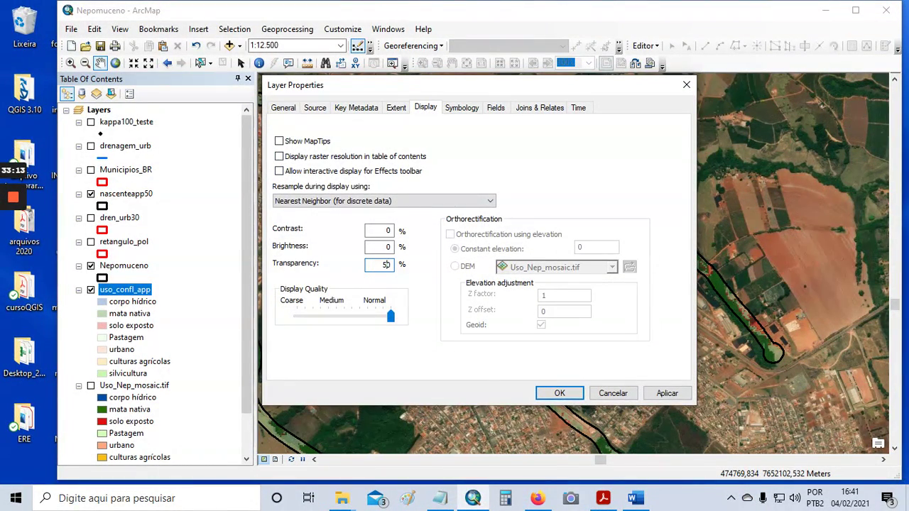
click(666, 392)
click(564, 393)
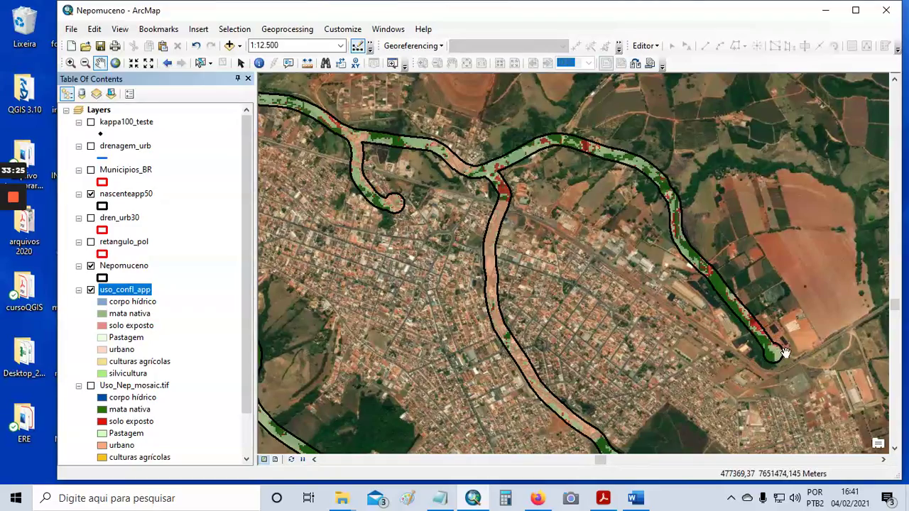
- Restore the uso_confl_app layer to full opacity by setting its transparency to 0%
scroll(753, 318, down, 1)
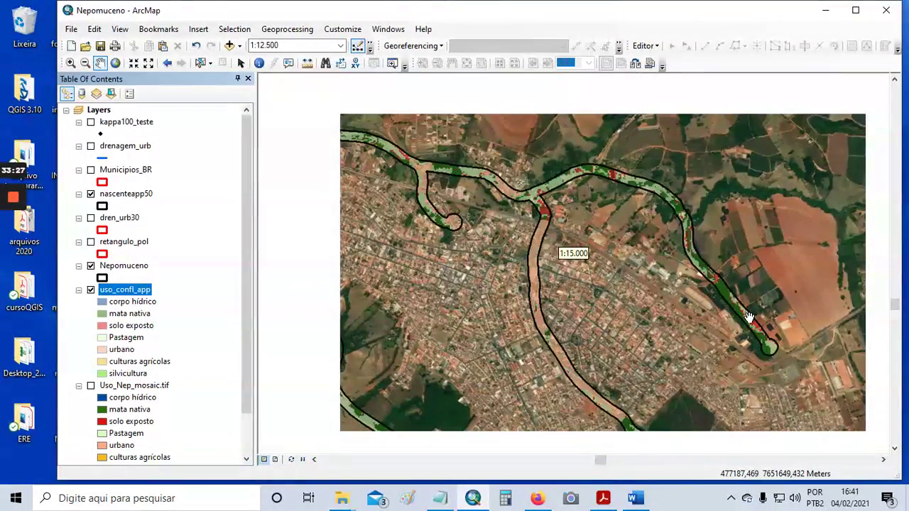
right_click(140, 294)
click(170, 279)
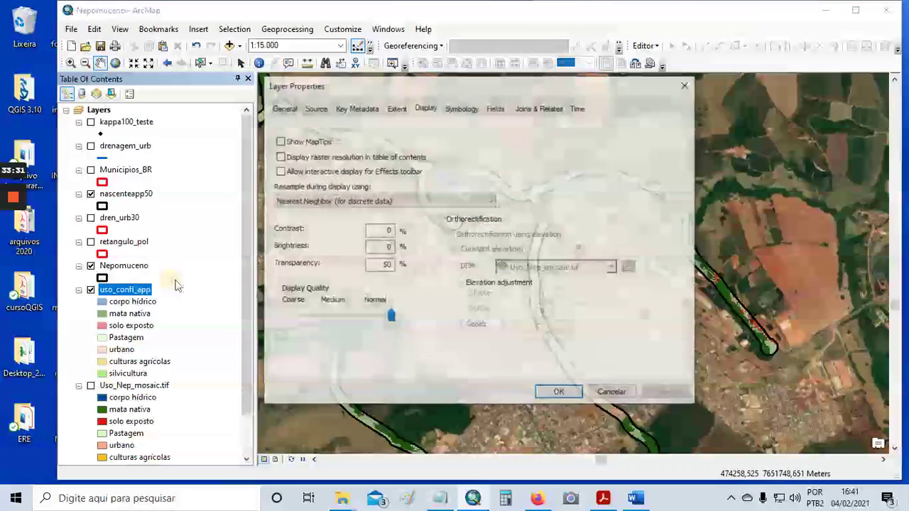
click(387, 264)
key(BackSpace)
text(5)
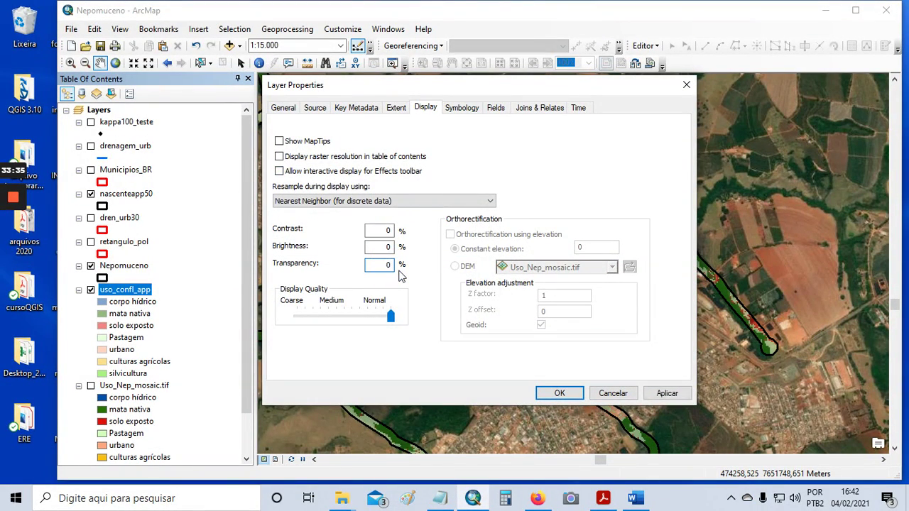
click(667, 393)
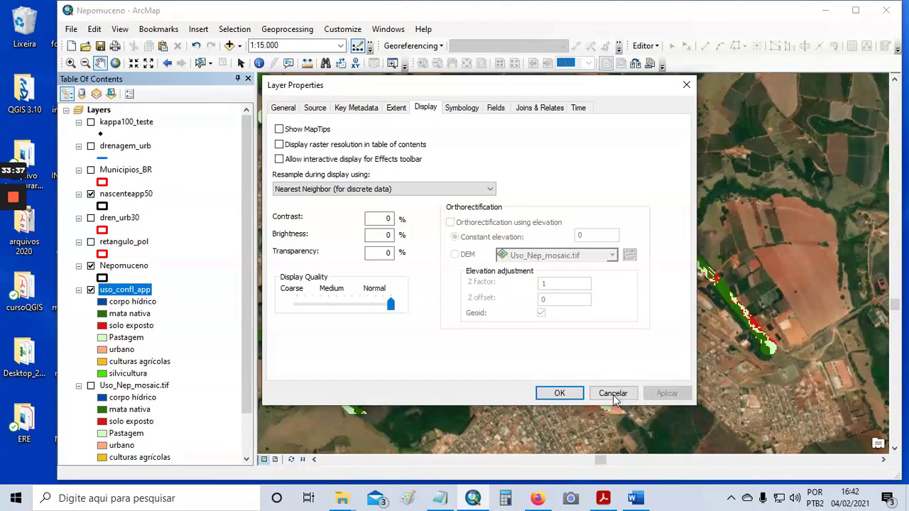
click(561, 394)
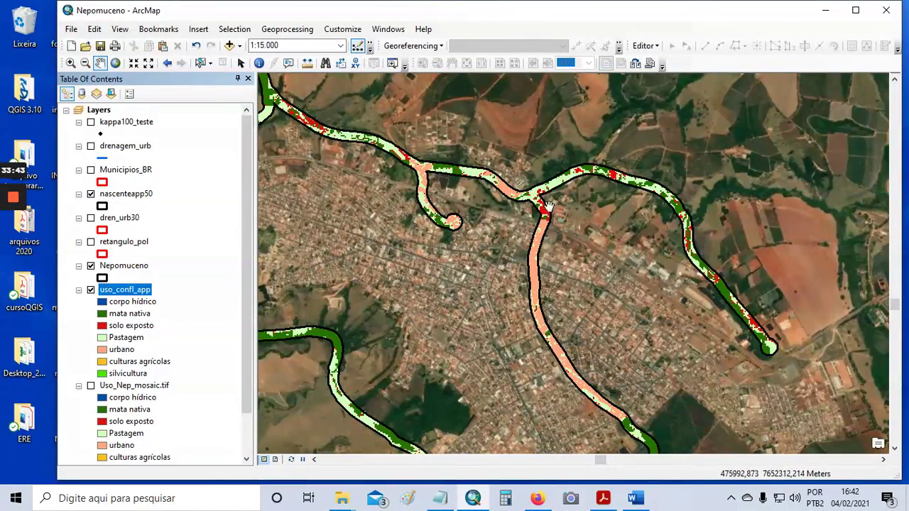
- Hide the World Imagery layer in the Basemap group so the land-use strips show on a plain background
drag(567, 211, 608, 203)
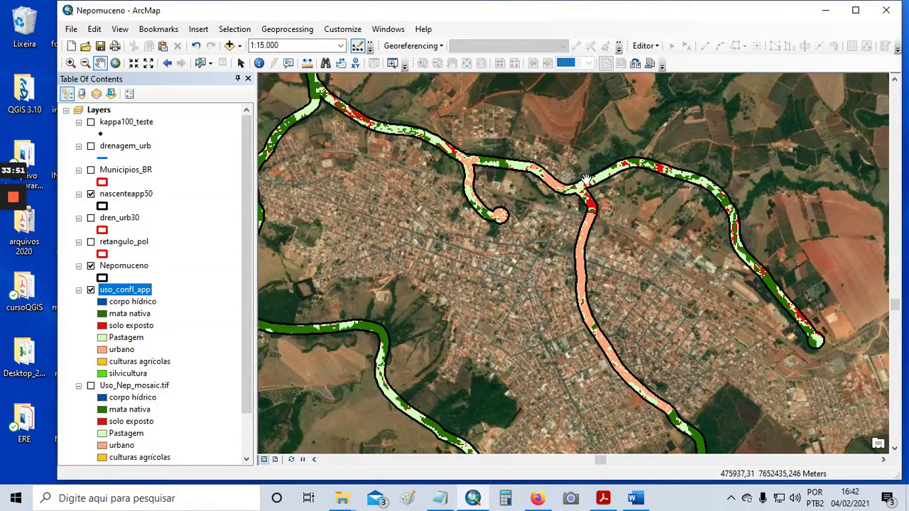
scroll(590, 201, down, 1)
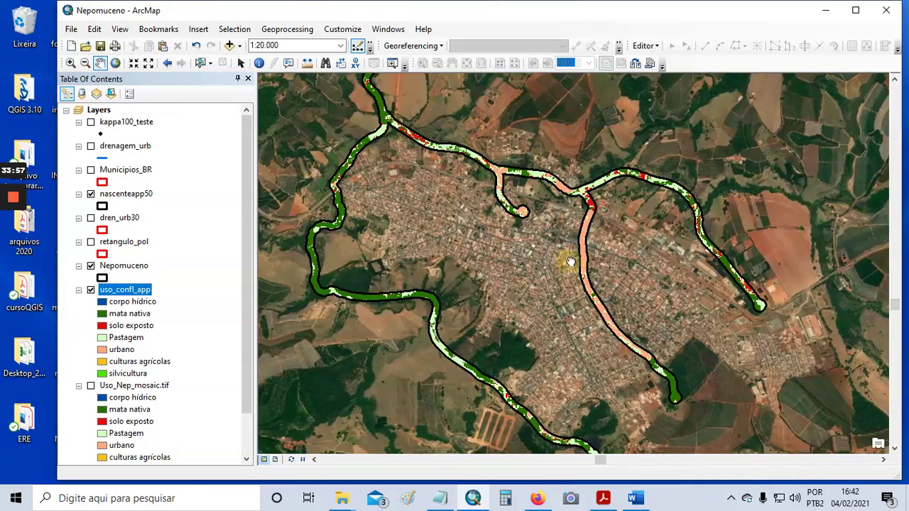
drag(569, 261, 590, 236)
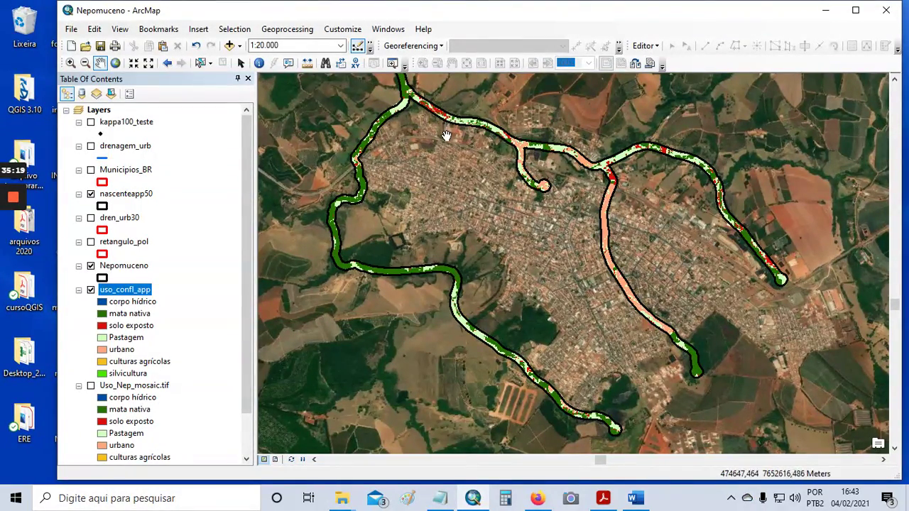
drag(446, 135, 435, 148)
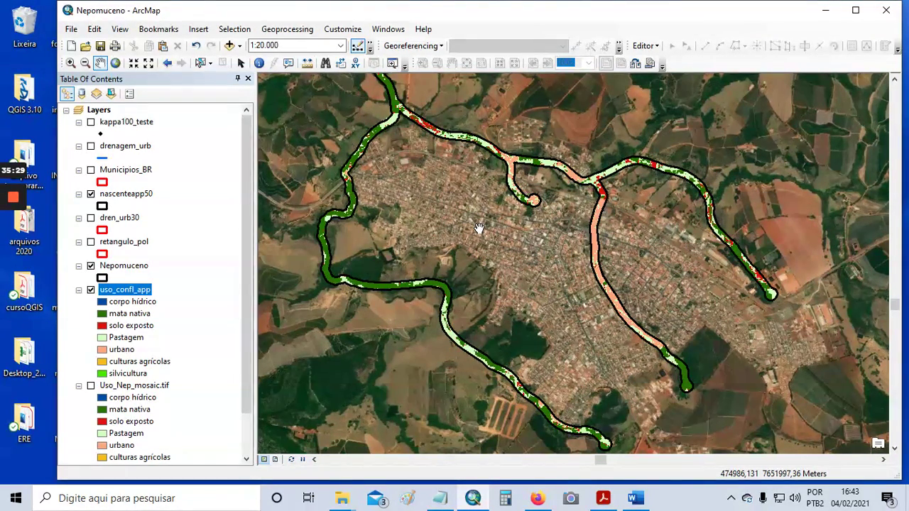
drag(459, 163, 450, 168)
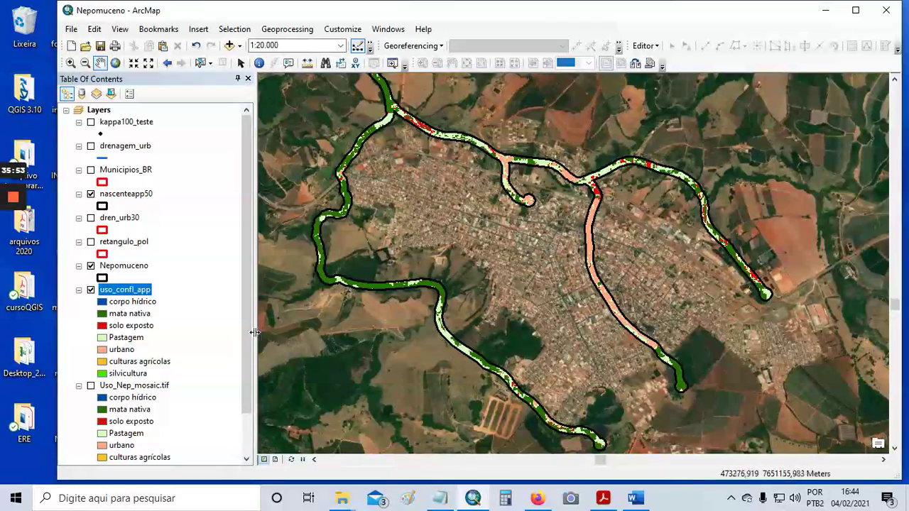
drag(246, 332, 237, 372)
click(103, 446)
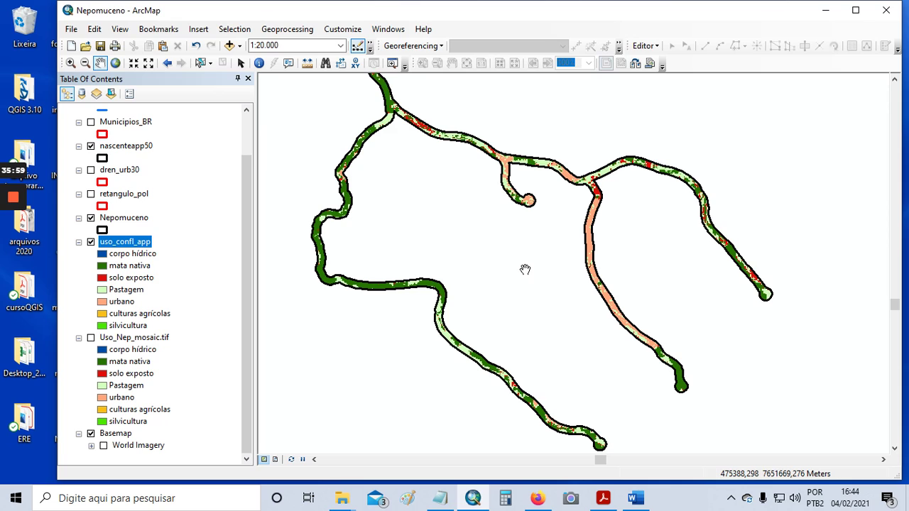
scroll(523, 268, up, 1)
drag(508, 246, 501, 263)
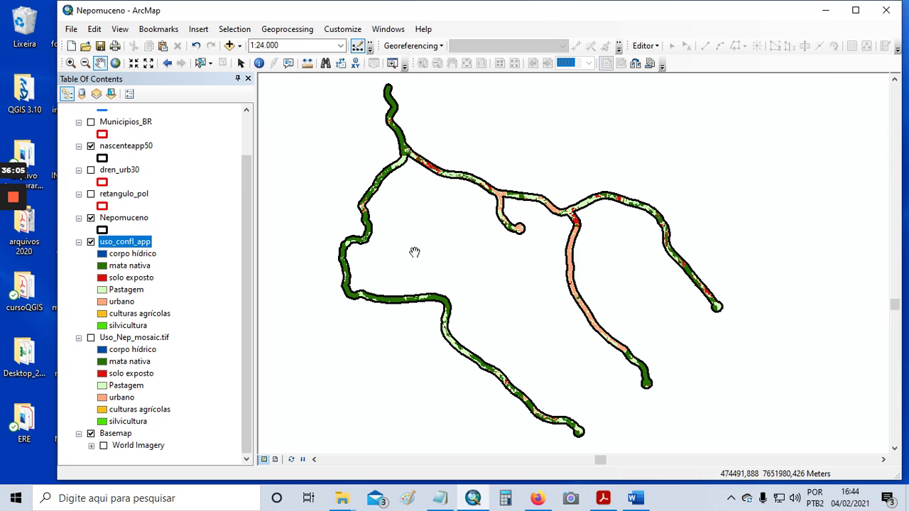
- Show the full Uso_Nep_mosaic.tif classification briefly for comparison with the protection strips, and hide it again
click(90, 338)
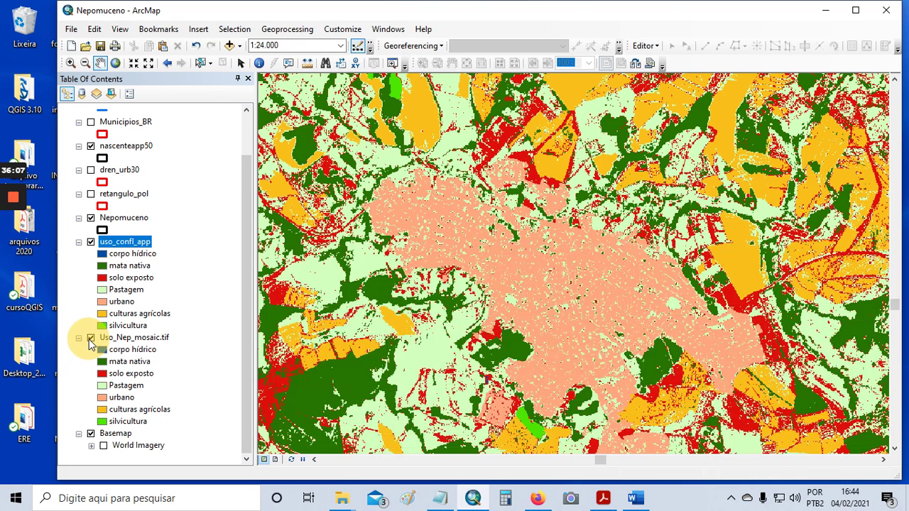
click(90, 338)
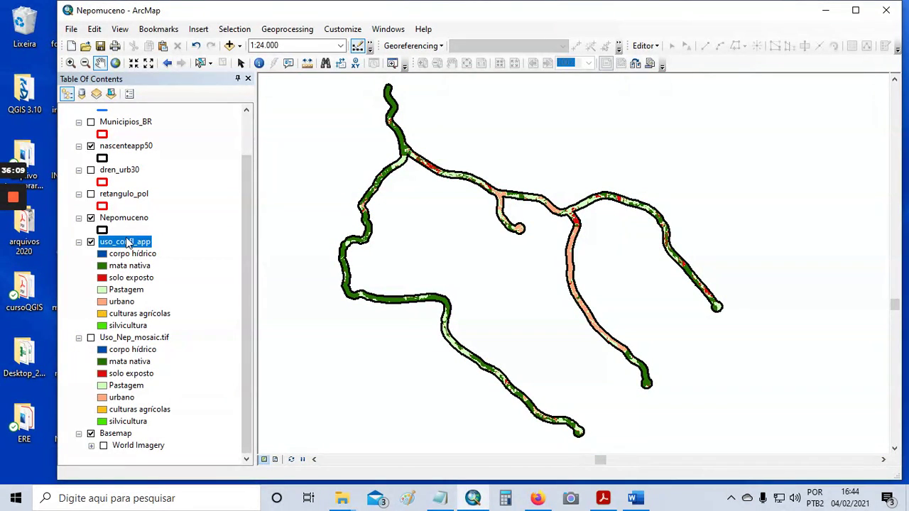
- Open the attribute table of the uso_confl_app layer and delete its AREA_HA_1 field
right_click(131, 242)
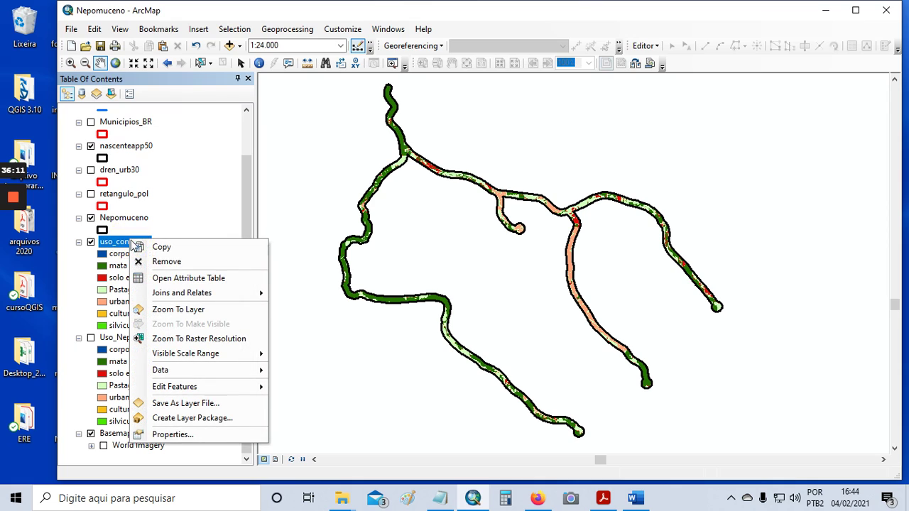
click(181, 277)
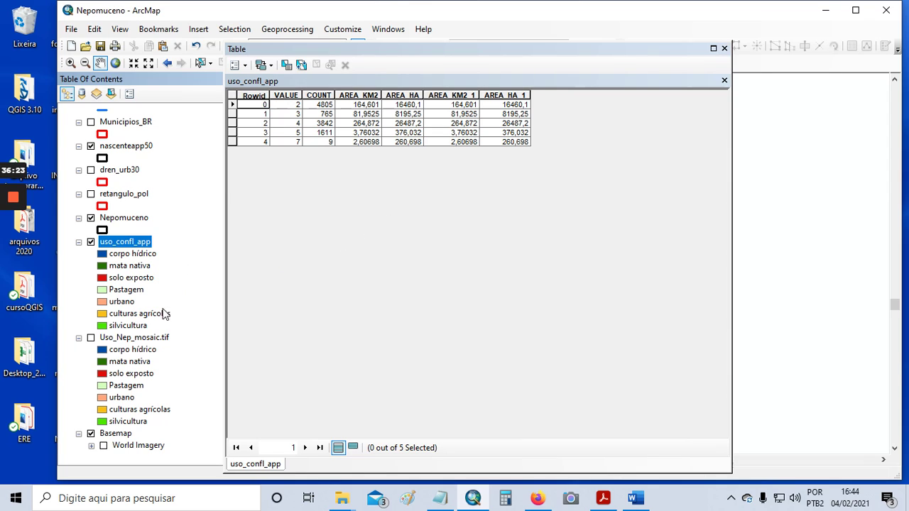
click(501, 93)
right_click(503, 94)
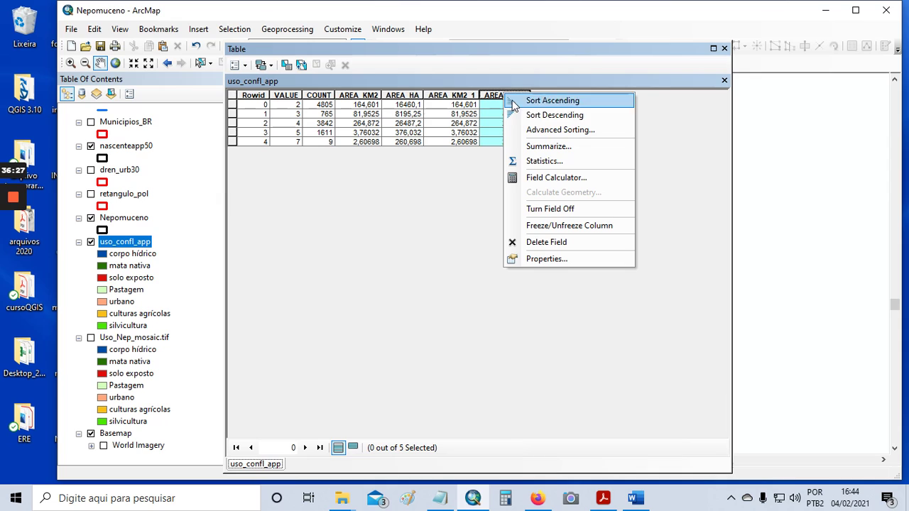
click(544, 242)
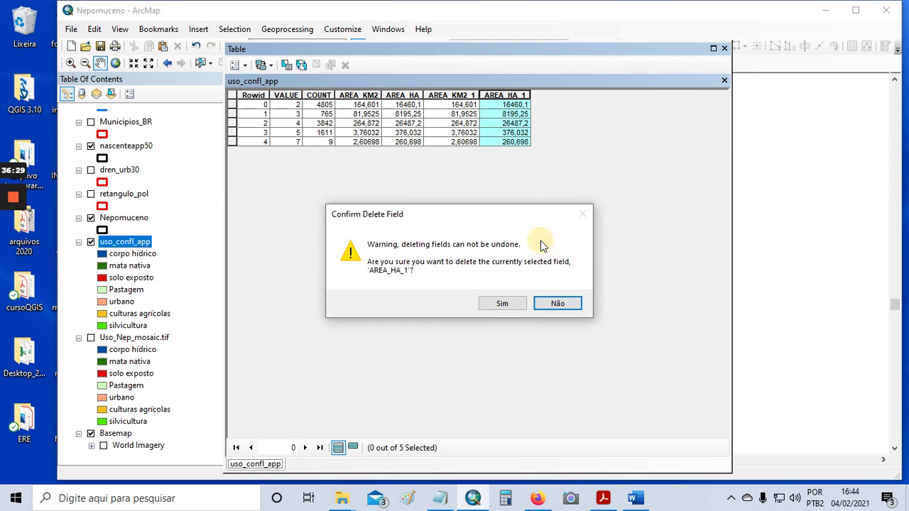
click(500, 301)
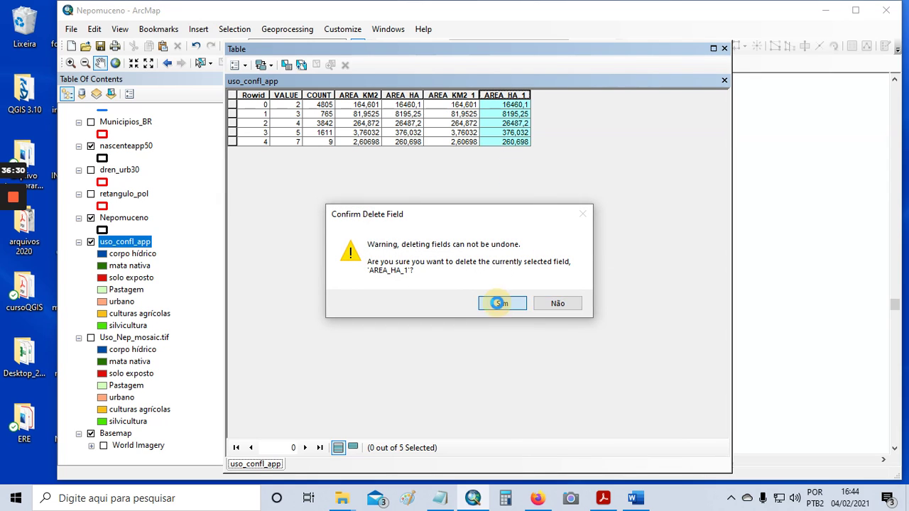
- Delete the AREA_KM2_1 field from the uso_confl_app attribute table and close the table
click(460, 95)
right_click(460, 95)
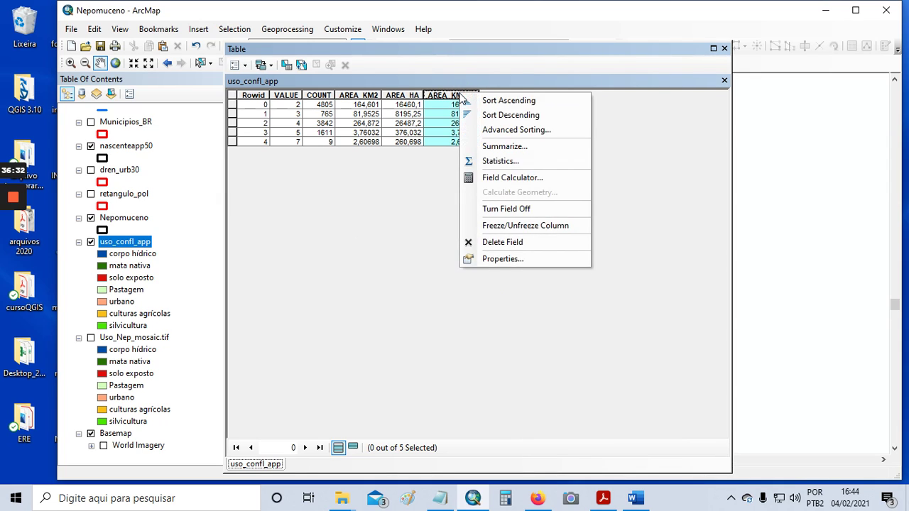
click(495, 242)
click(501, 302)
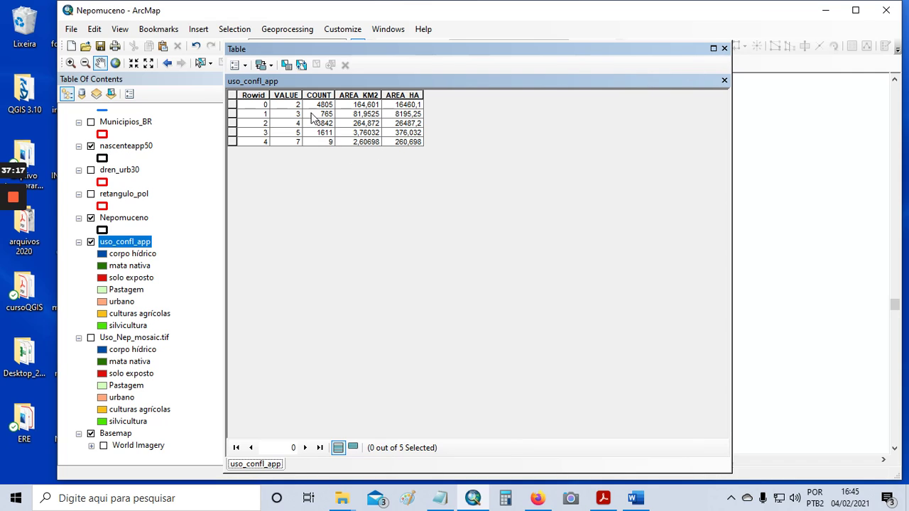
click(724, 49)
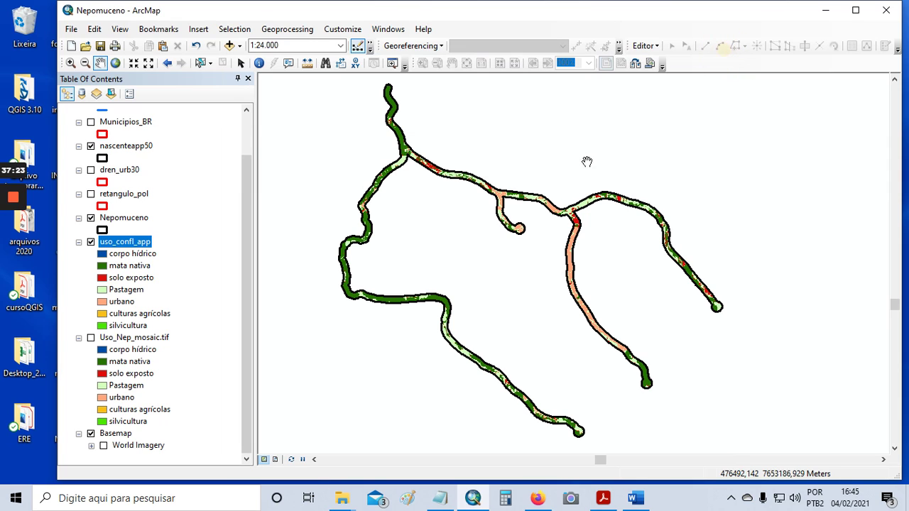
right_click(135, 242)
click(175, 437)
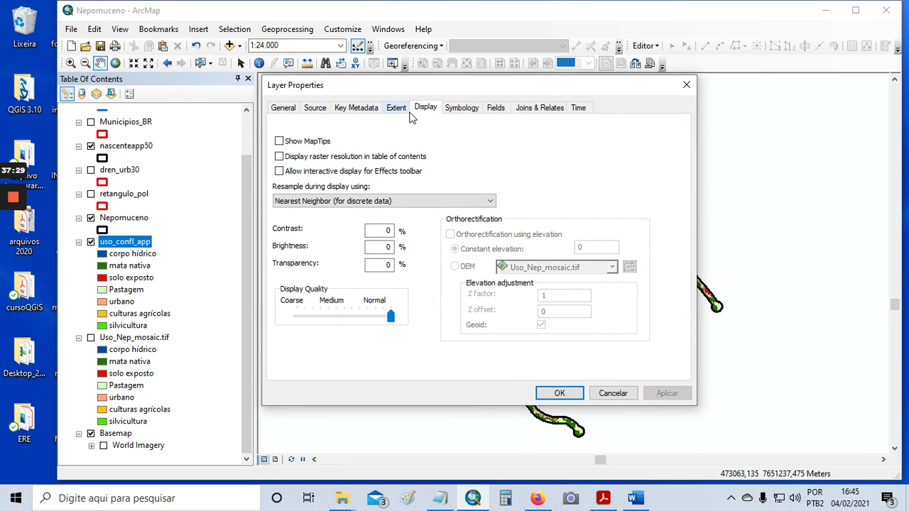
click(610, 393)
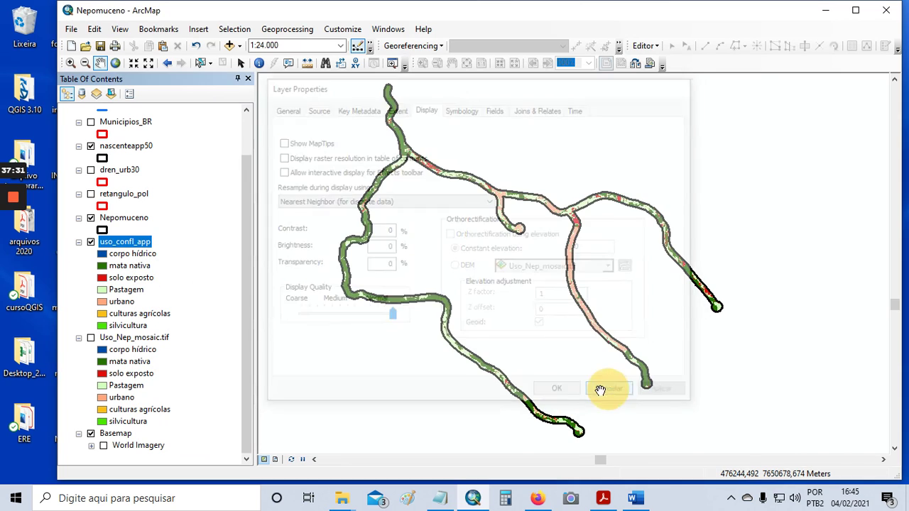
- Review the area fields in the uso_confl_app attribute table against the mata nativa class, and close the table
right_click(135, 242)
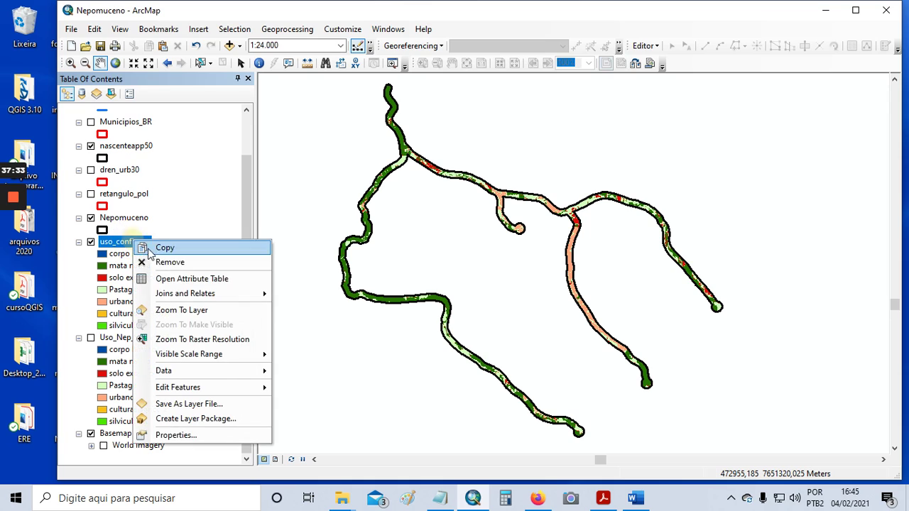
click(177, 277)
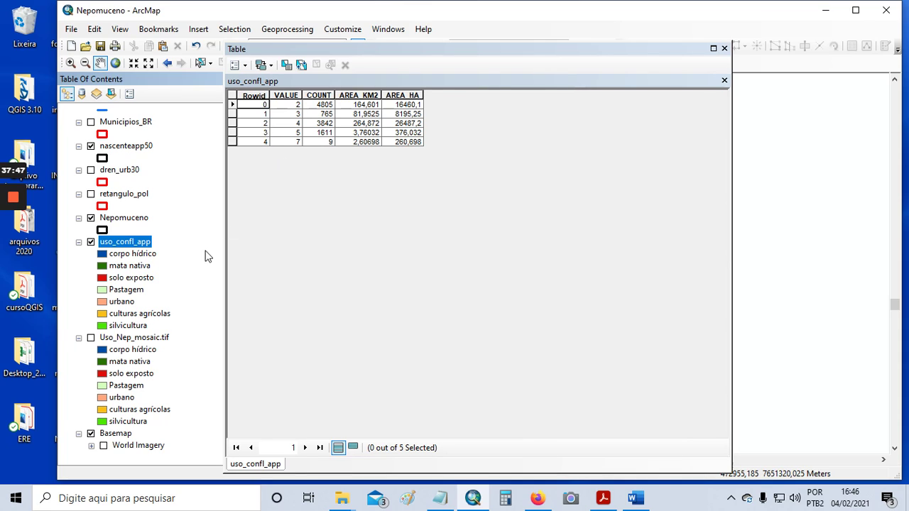
click(123, 266)
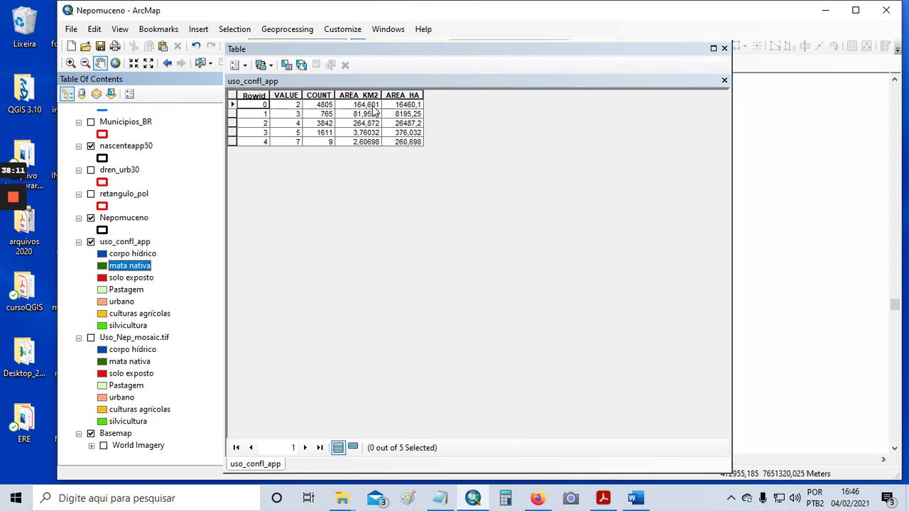
click(724, 49)
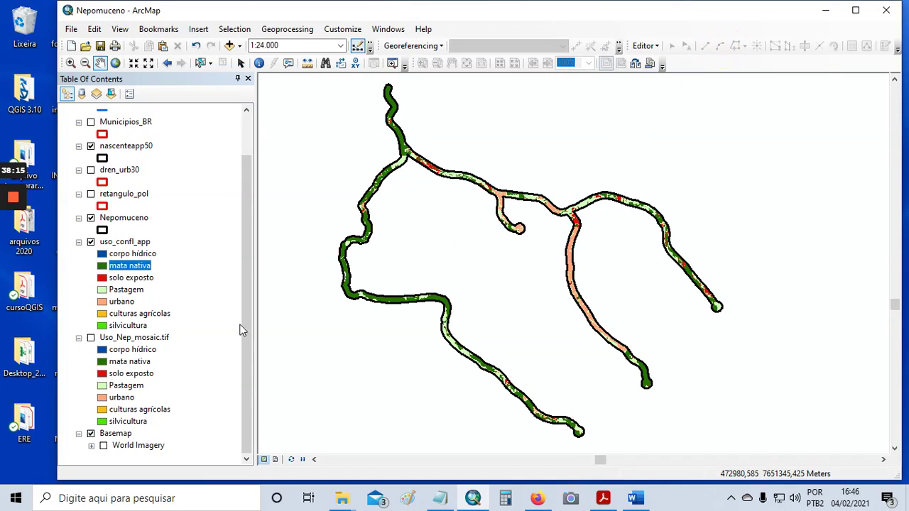
- Examine the class areas in the Uso_Nep_mosaic.tif attribute table for comparison, and close the table
click(148, 338)
right_click(149, 340)
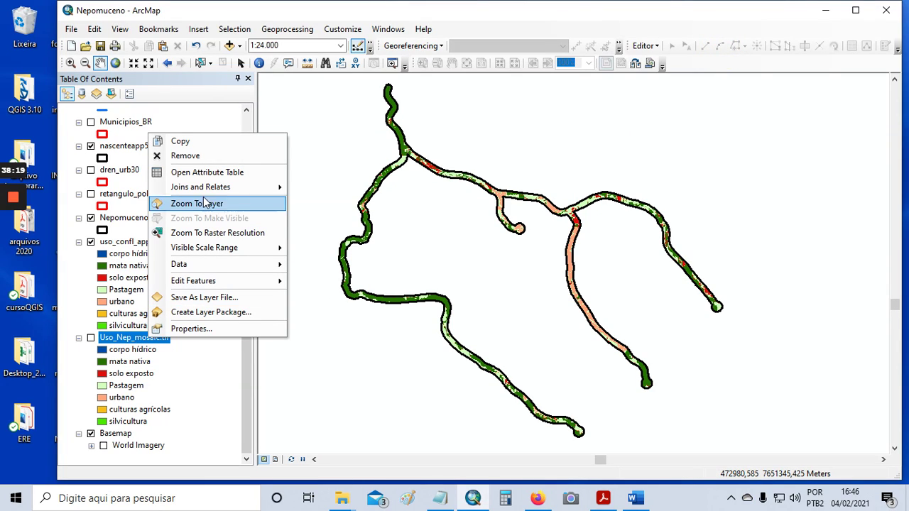
click(223, 174)
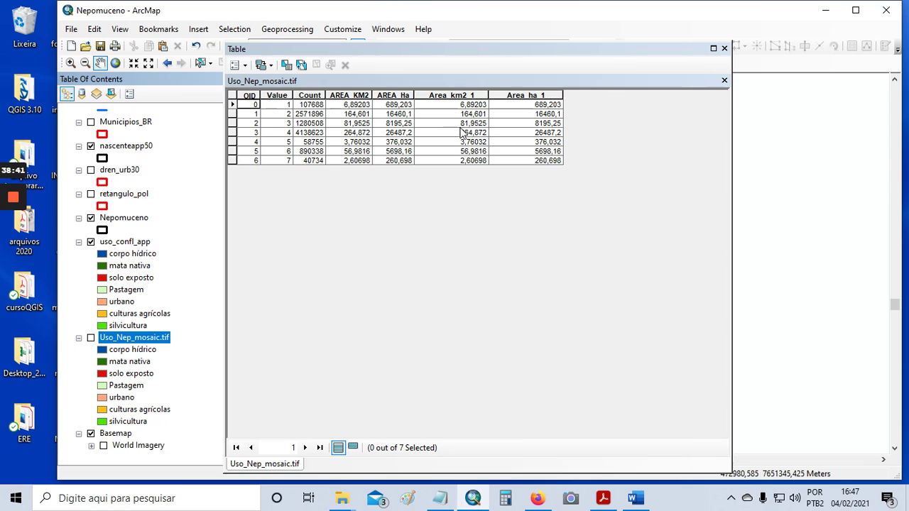
click(724, 48)
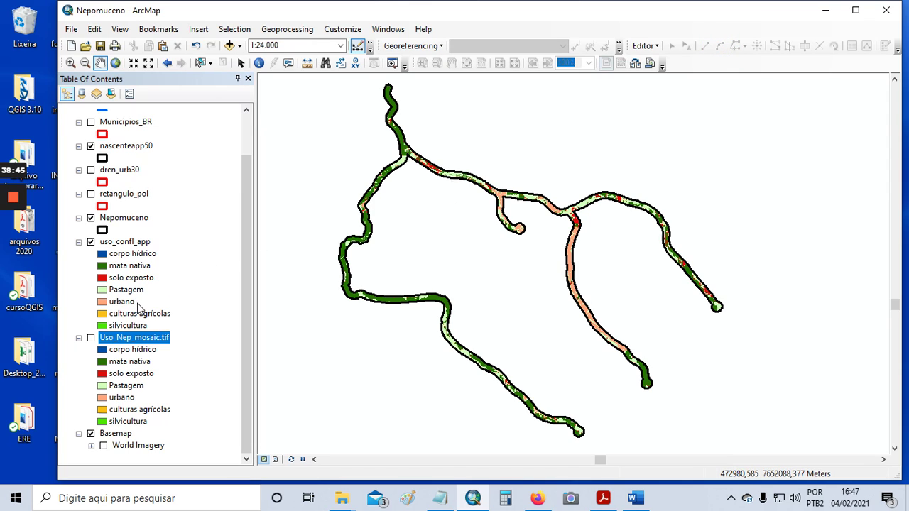
- Try to add a Float field named area_conflito_km2 to the uso_confl_app attribute table, declining the automatic renaming
right_click(138, 242)
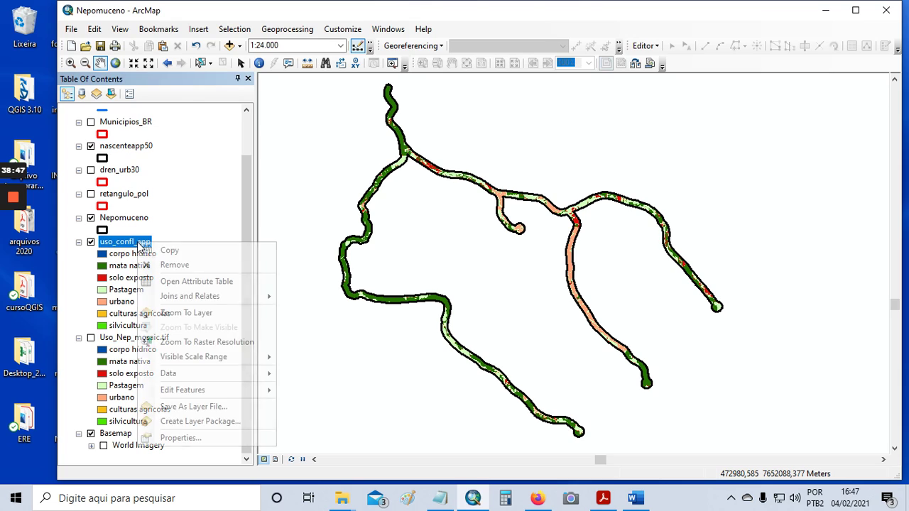
click(196, 282)
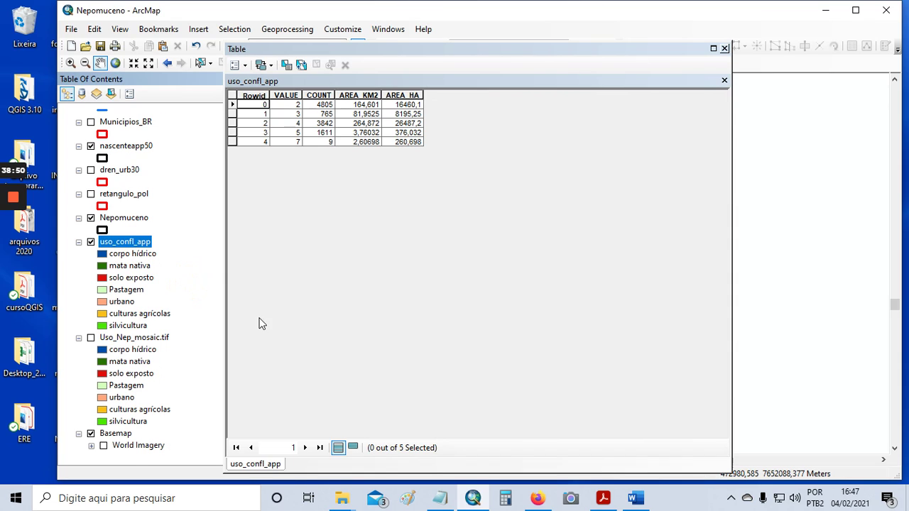
click(244, 66)
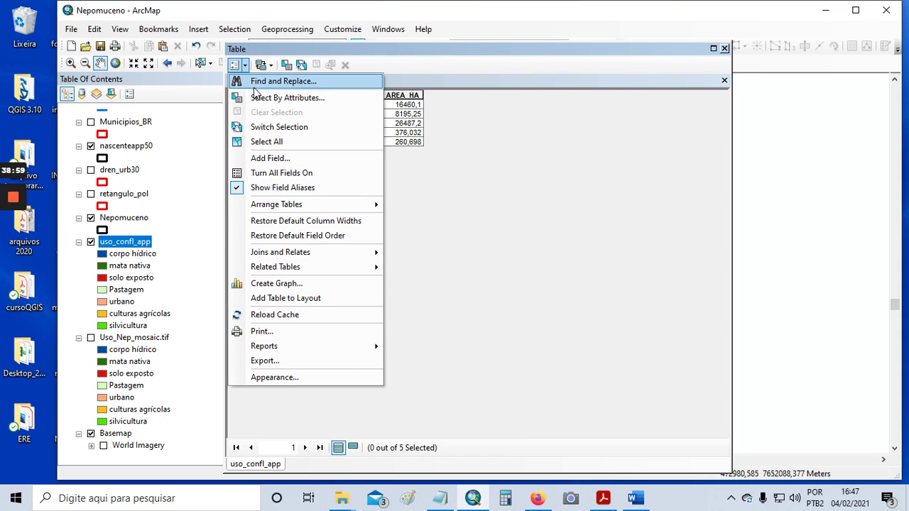
click(287, 159)
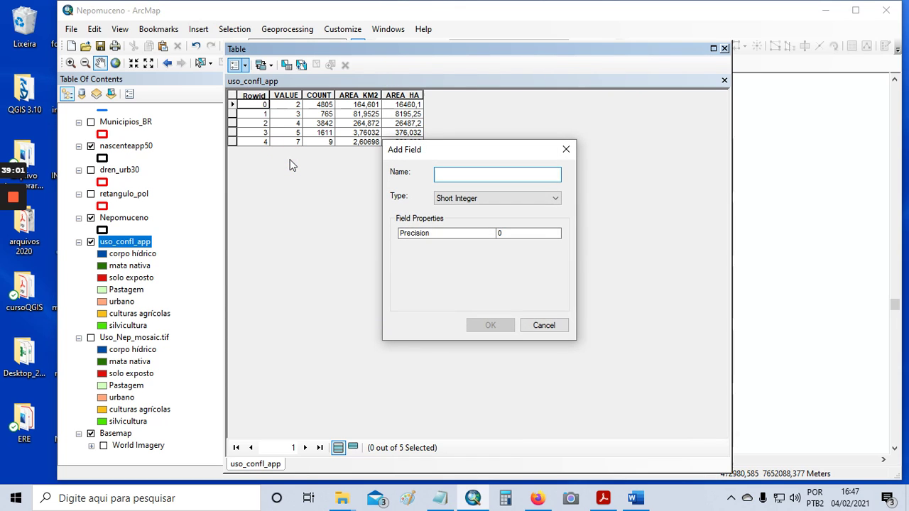
text(area_conflito)
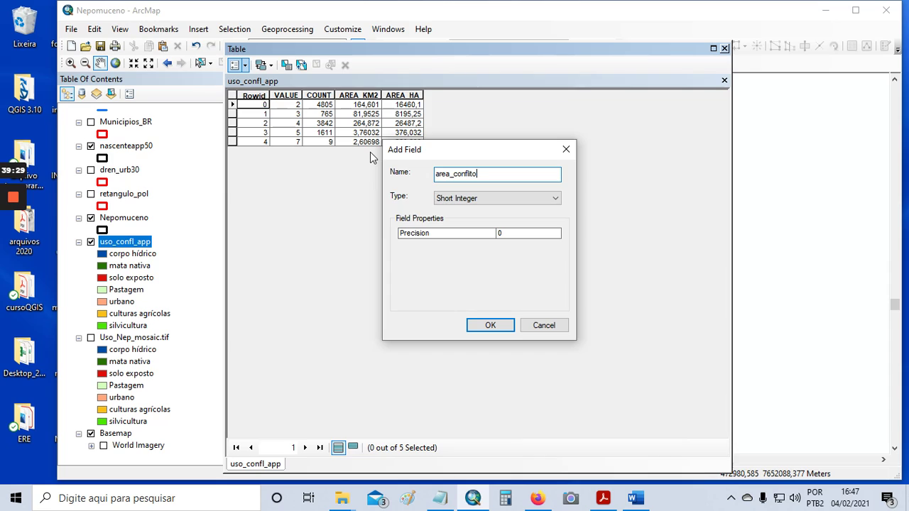
click(503, 199)
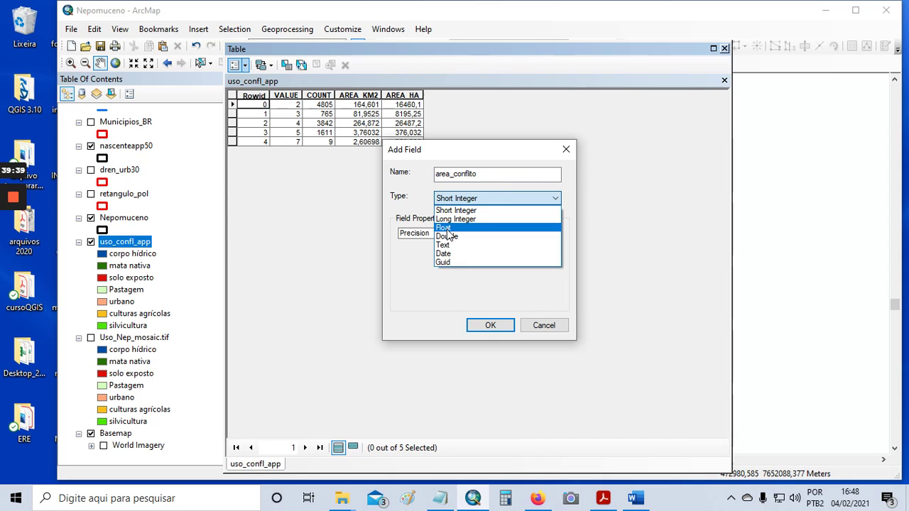
click(504, 174)
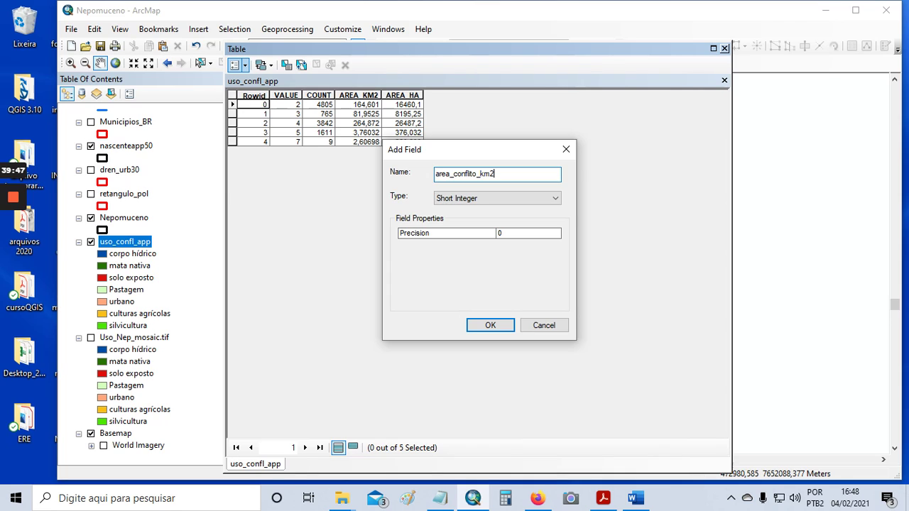
click(468, 201)
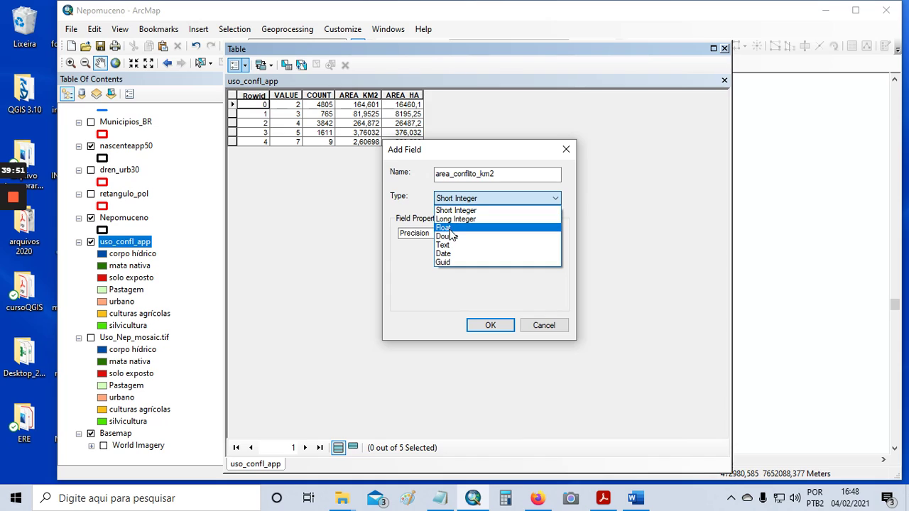
click(450, 230)
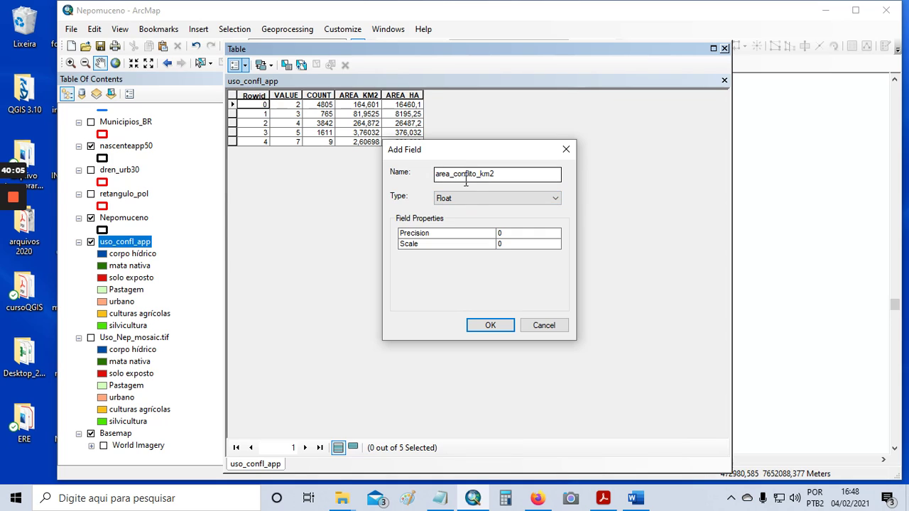
click(482, 330)
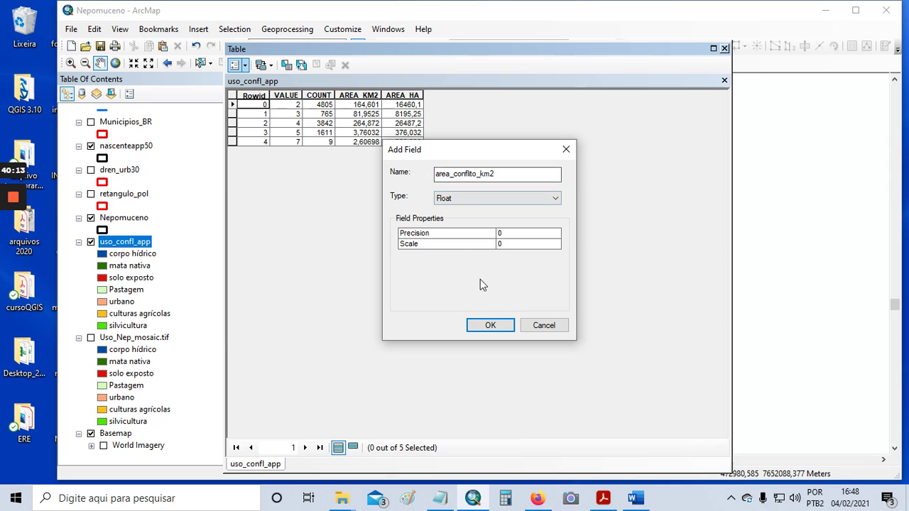
click(493, 325)
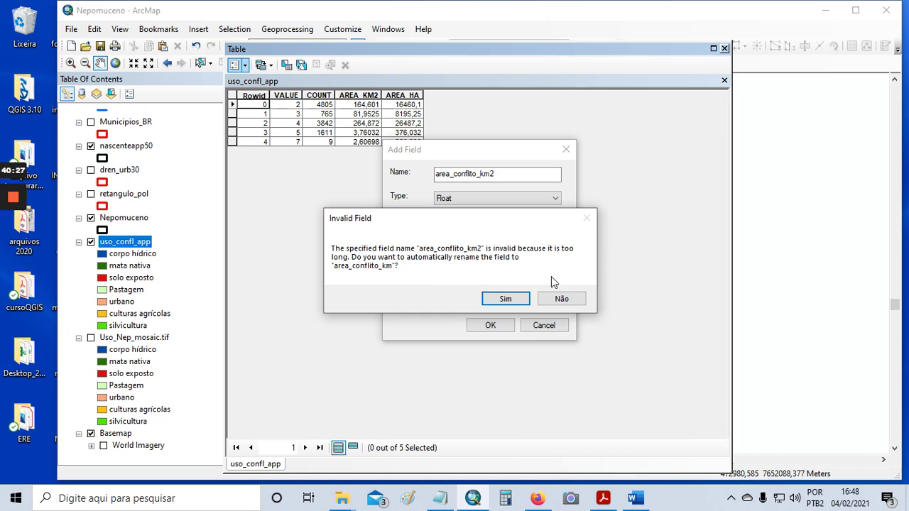
click(560, 299)
- Shorten the new Float field's name to area_app_km2 and add it to the table
click(475, 174)
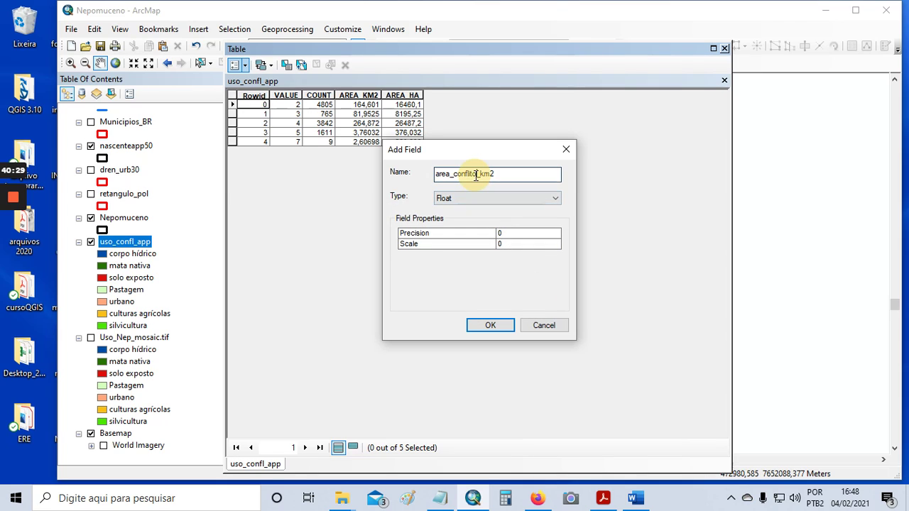
key(BackSpace)
key(BackSpace)
key(BackSpace)
key(BackSpace)
key(BackSpace)
key(BackSpace)
key(BackSpace)
key(BackSpace)
text(app)
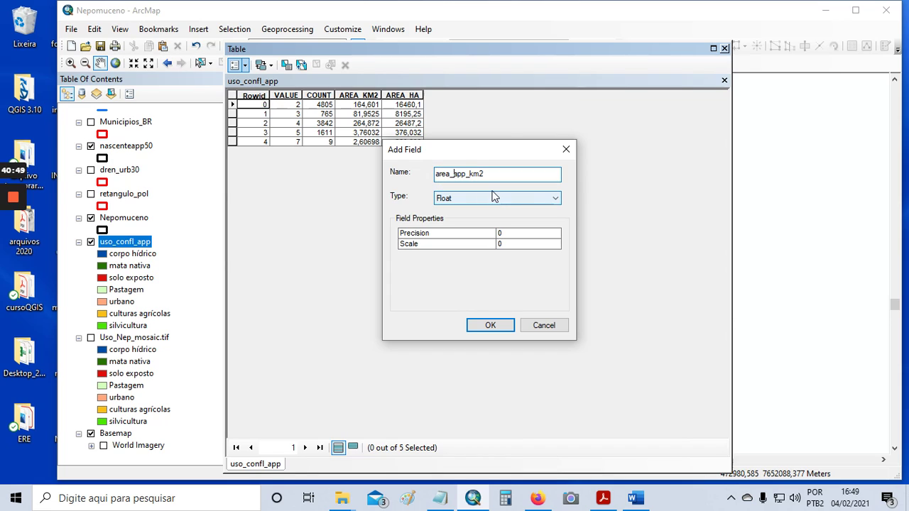
click(488, 325)
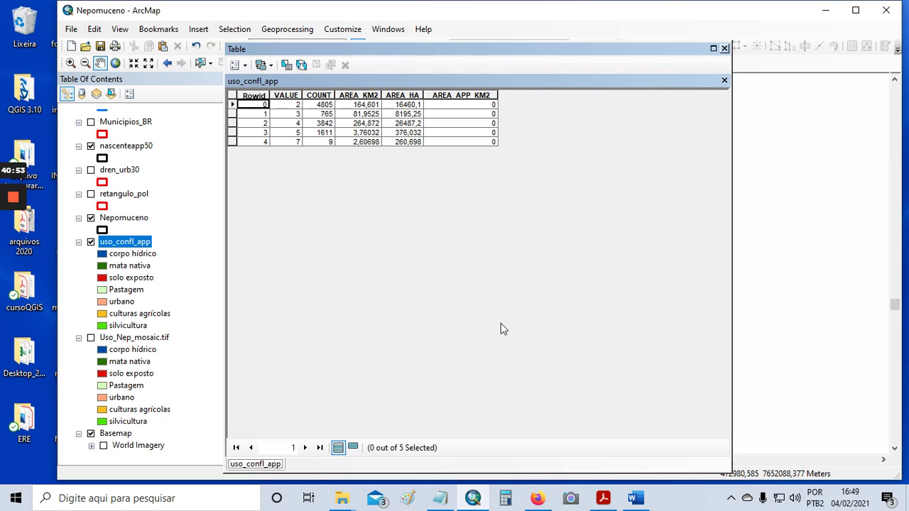
- Add a Float field named area_app_ha to the uso_confl_app attribute table
click(238, 65)
click(282, 157)
text(ar)
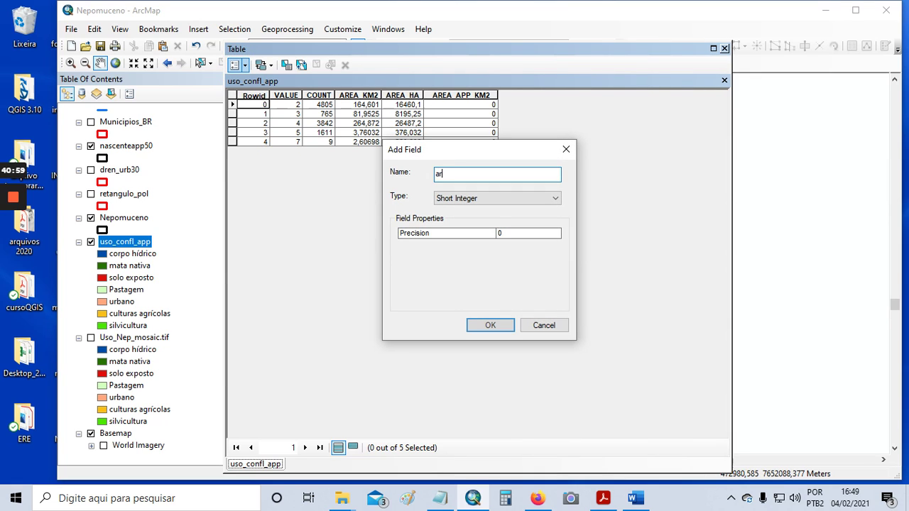
text(ea_app_ha)
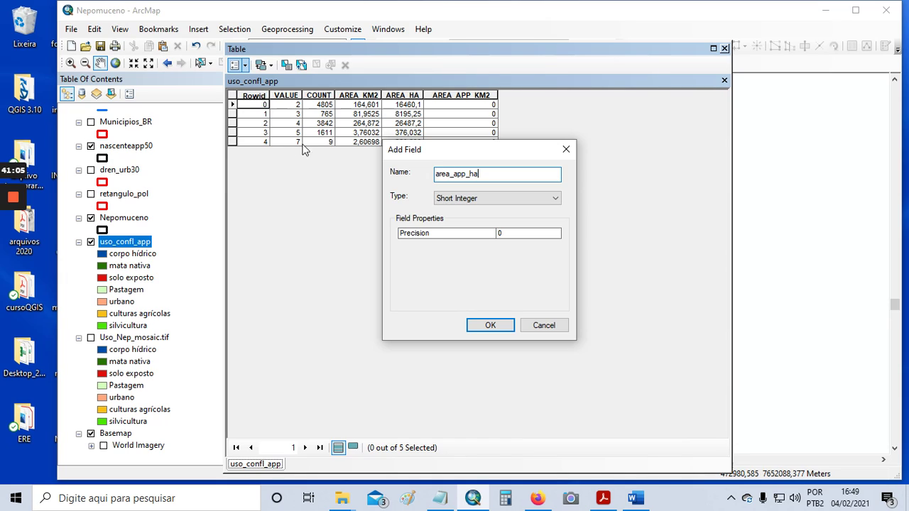
click(494, 201)
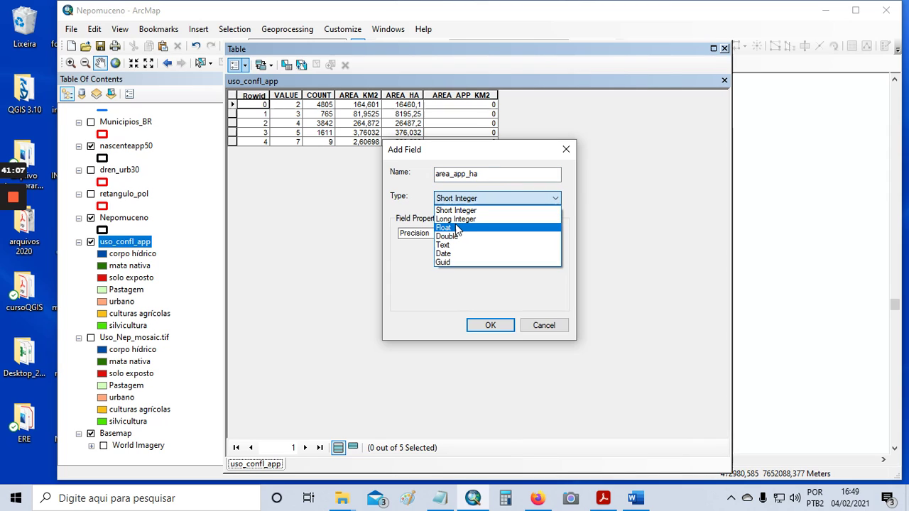
click(456, 229)
click(487, 324)
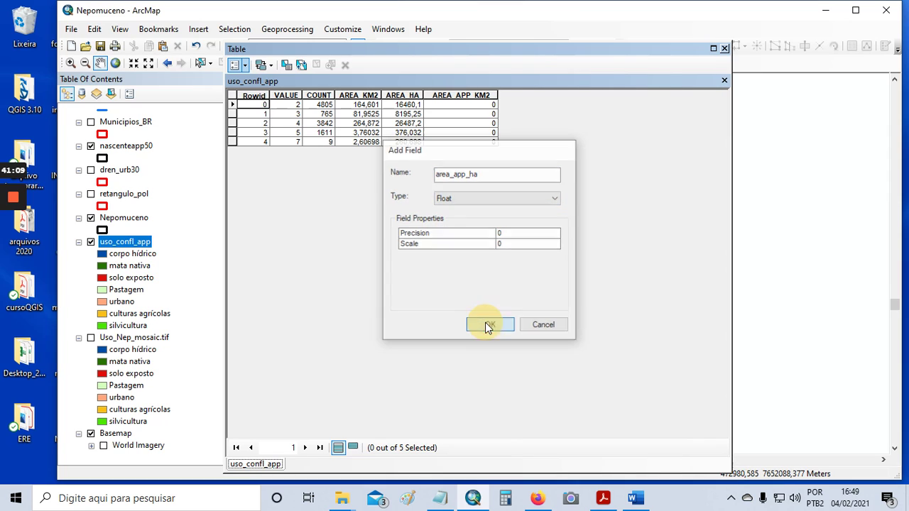
- Calculate the AREA_APP_KM2 field with the Field Calculator expression [COUNT] *64 /1000000, accepting calculation outside an edit session
click(470, 94)
right_click(474, 97)
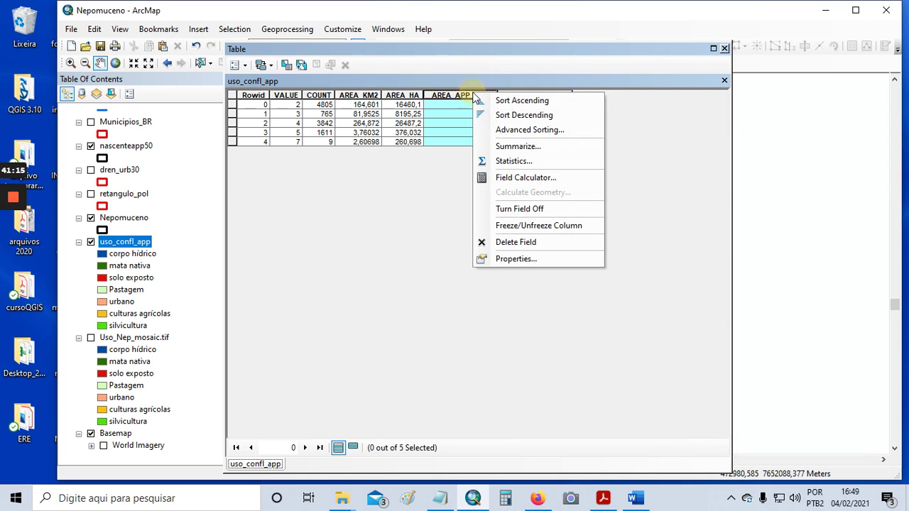
click(443, 181)
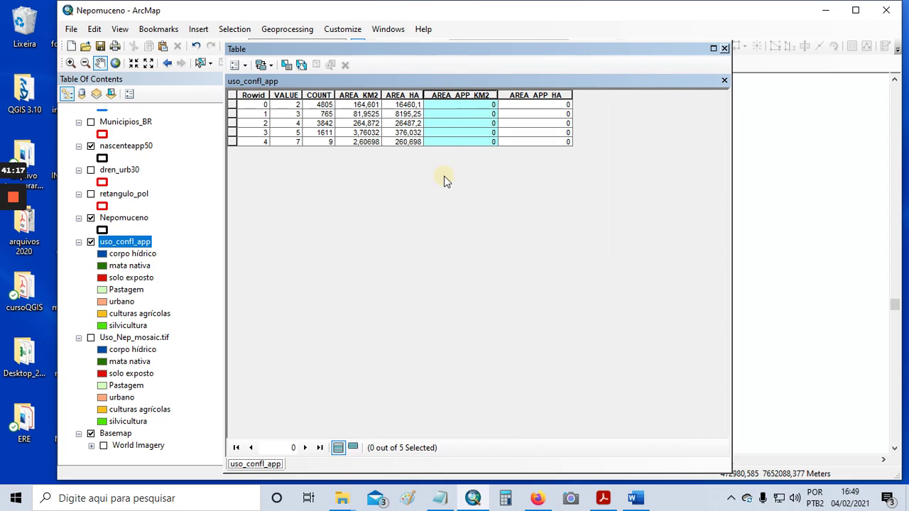
right_click(469, 97)
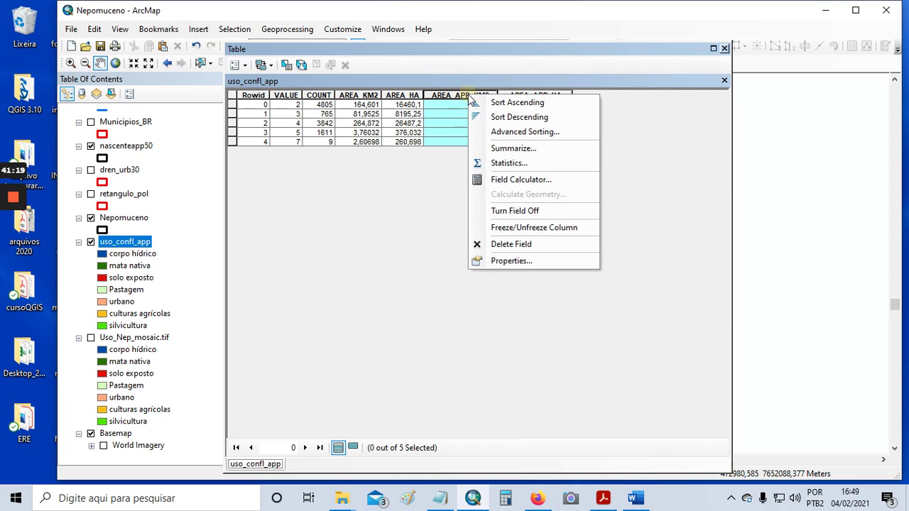
click(516, 180)
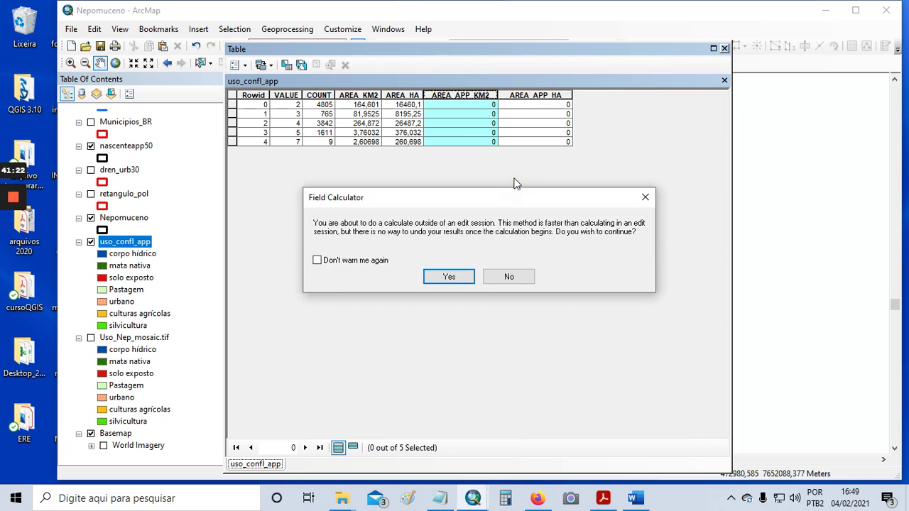
click(455, 277)
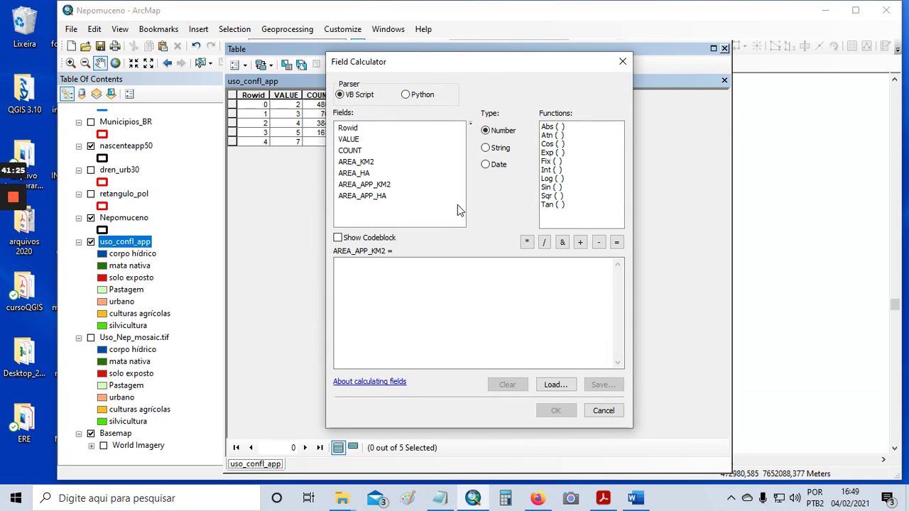
drag(469, 68, 561, 68)
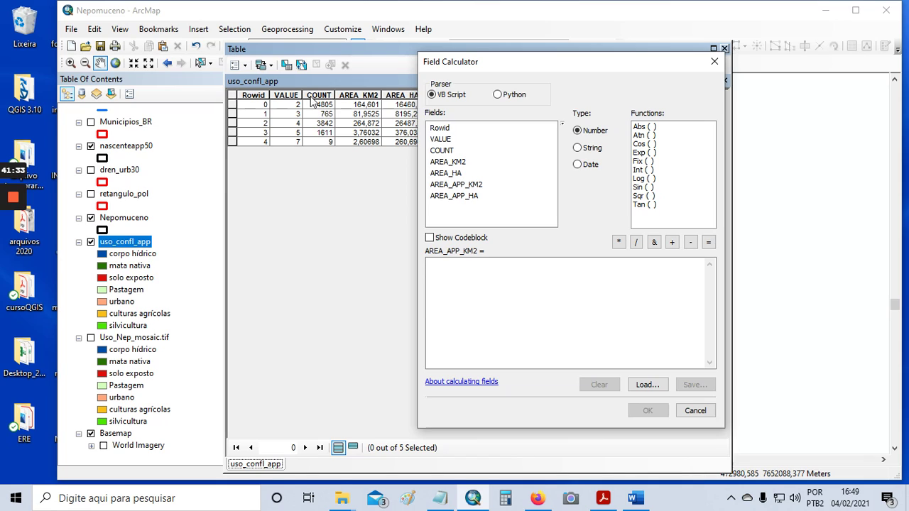
double_click(445, 153)
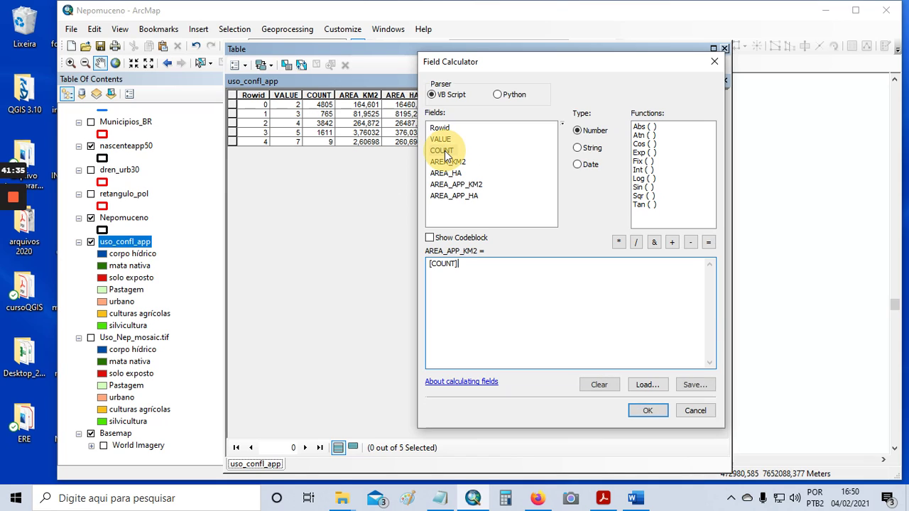
click(618, 242)
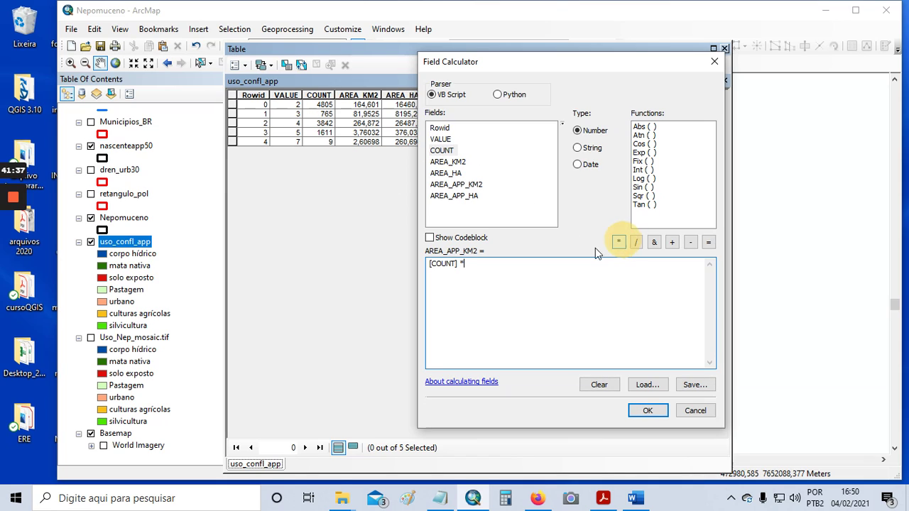
text(64)
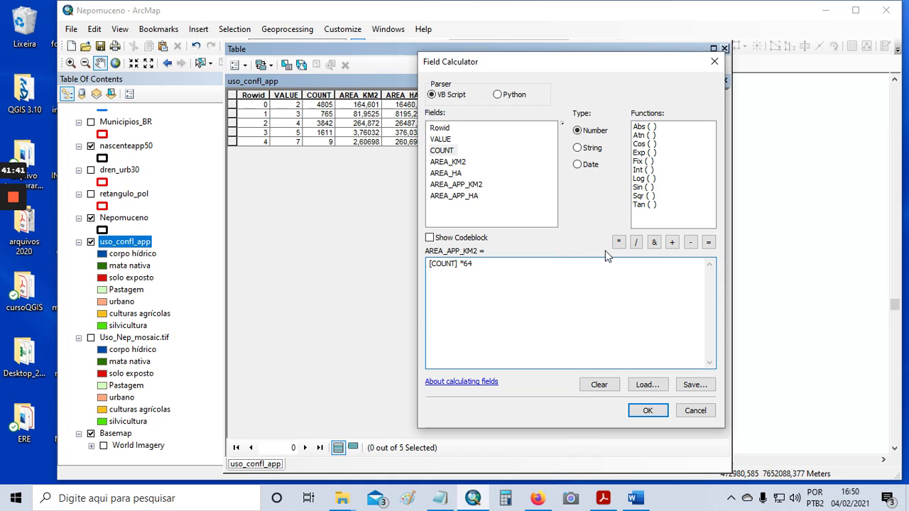
text( /1000000)
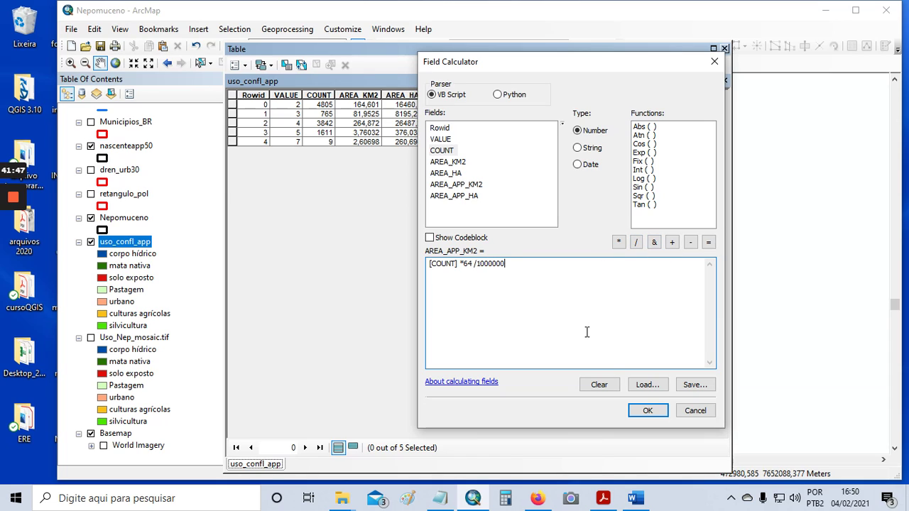
click(648, 411)
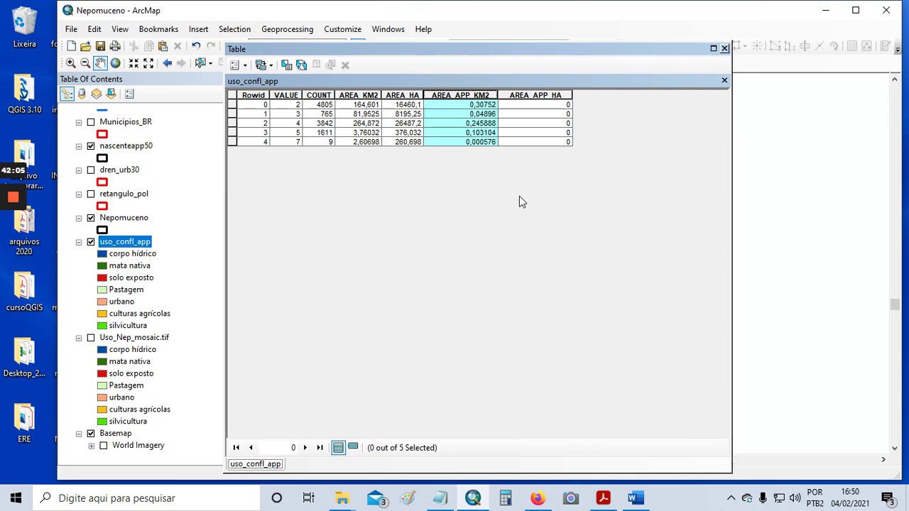
- Calculate the AREA_APP_HA field with the Field Calculator expression [COUNT] *64 /10000, accepting calculation outside an edit session
click(546, 95)
right_click(546, 95)
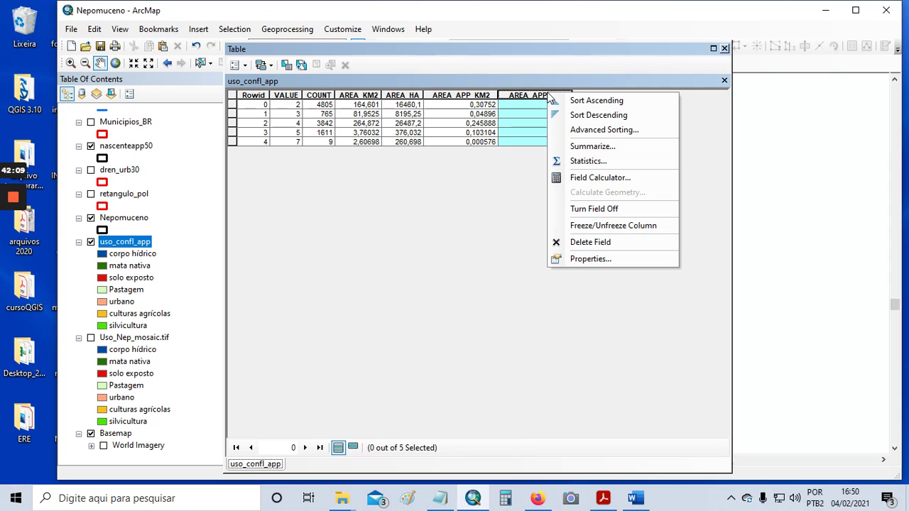
click(594, 178)
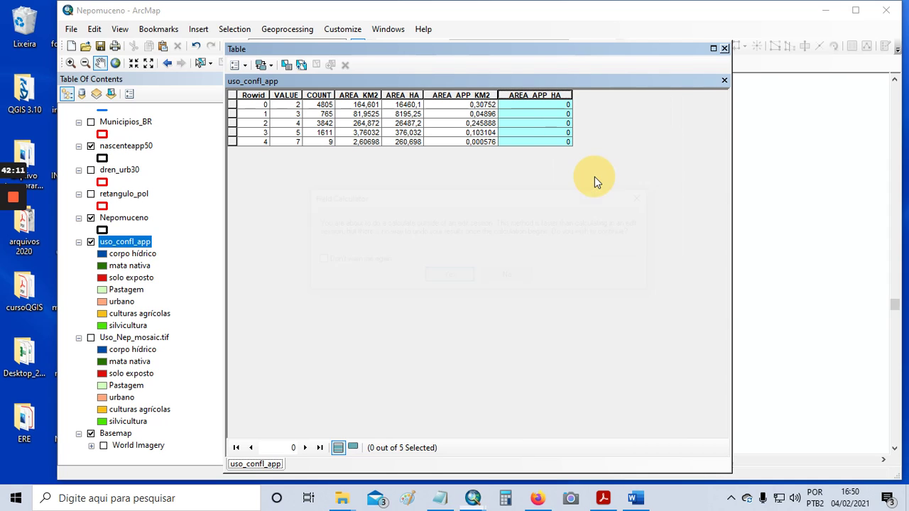
click(449, 277)
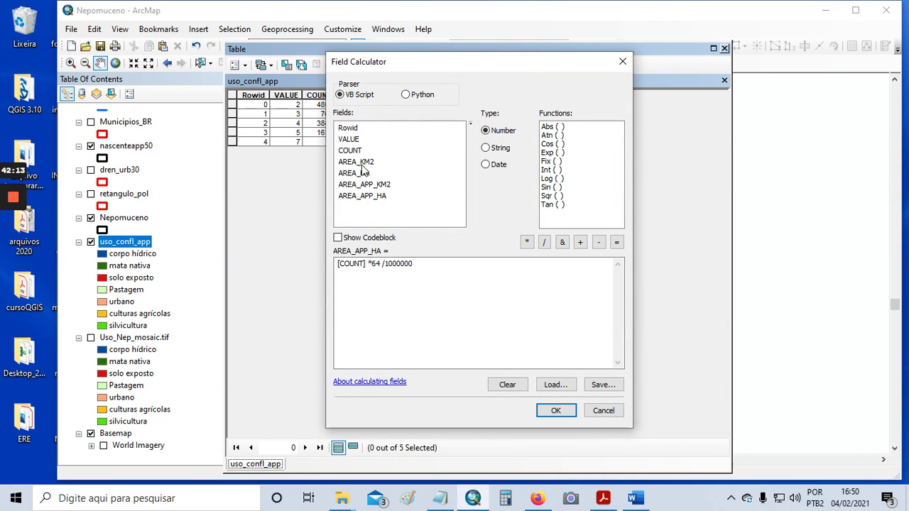
click(420, 263)
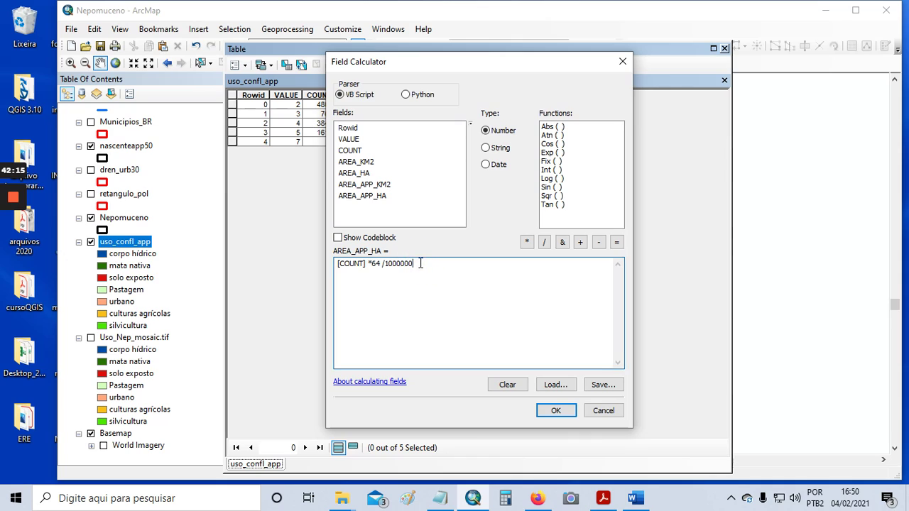
text(0000)
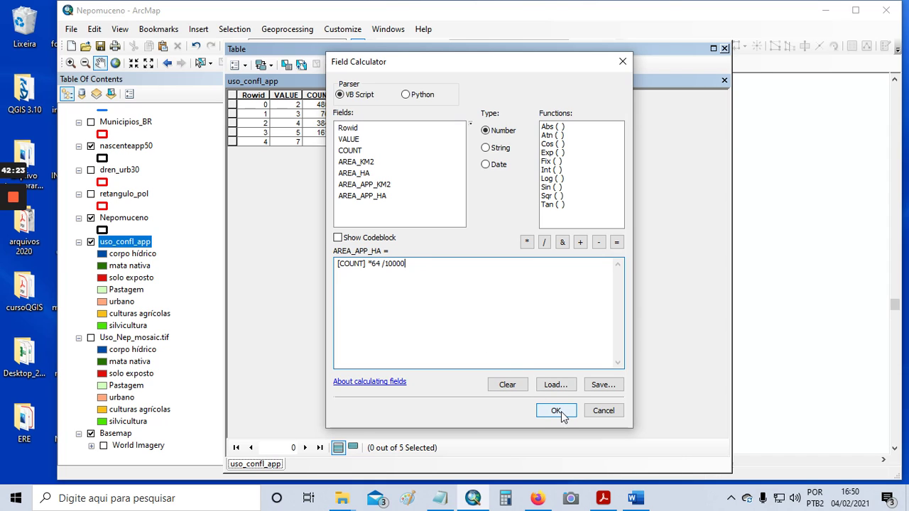
click(554, 410)
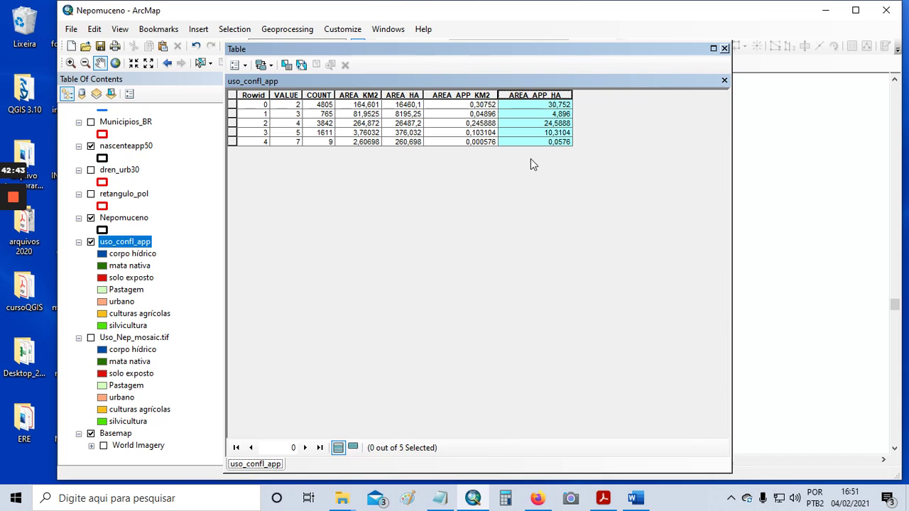
- Examine the statistics of the AREA_APP_KM2 field, including its sum, and close the report
click(476, 95)
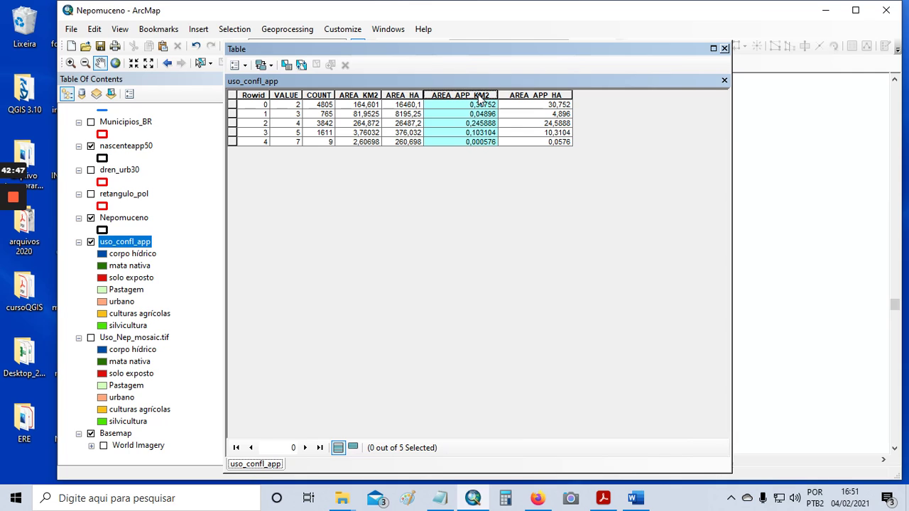
right_click(479, 97)
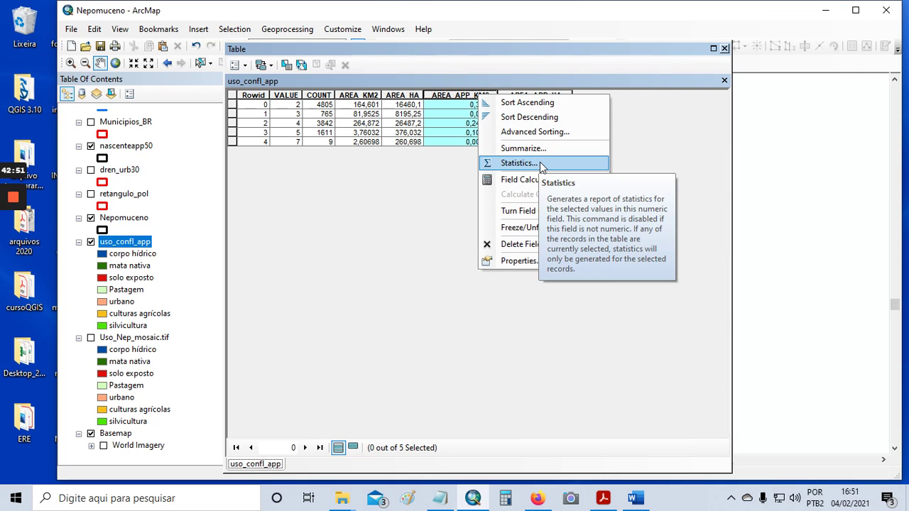
click(538, 163)
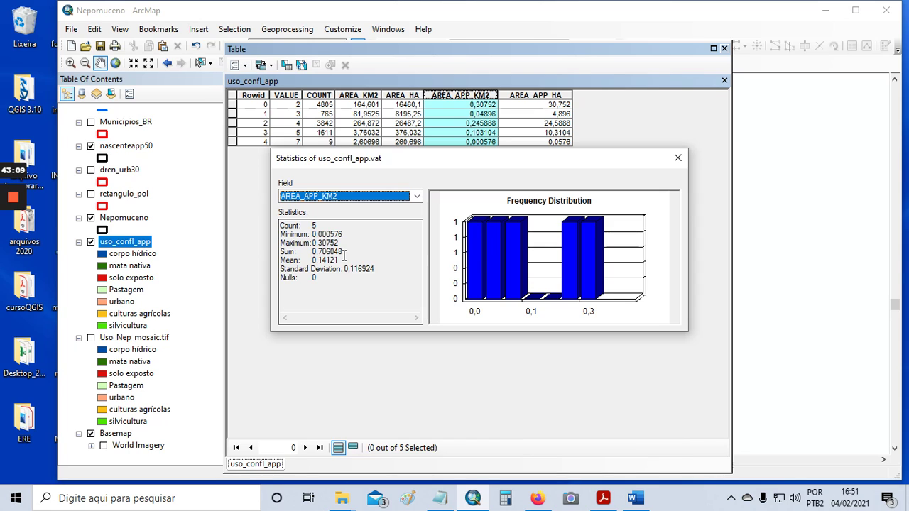
click(677, 159)
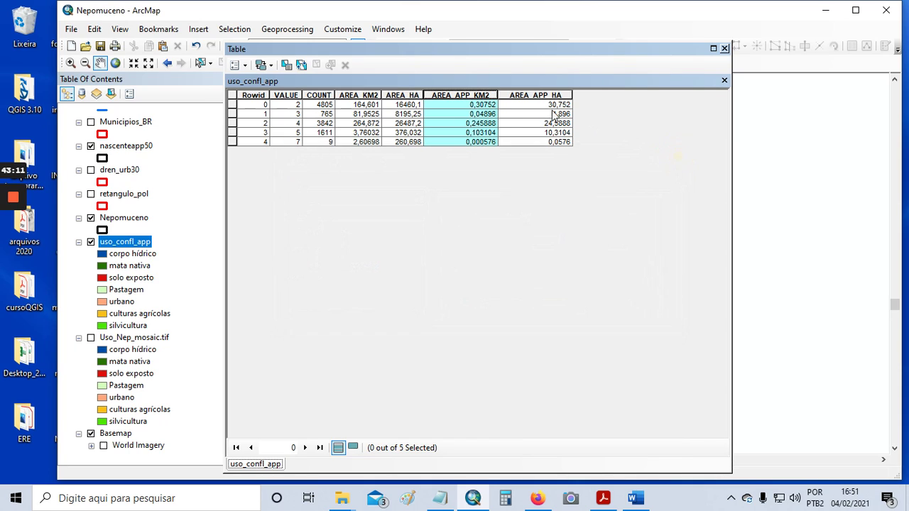
- Examine the statistics of the AREA_APP_HA field for the total hectares, and close the report
click(543, 95)
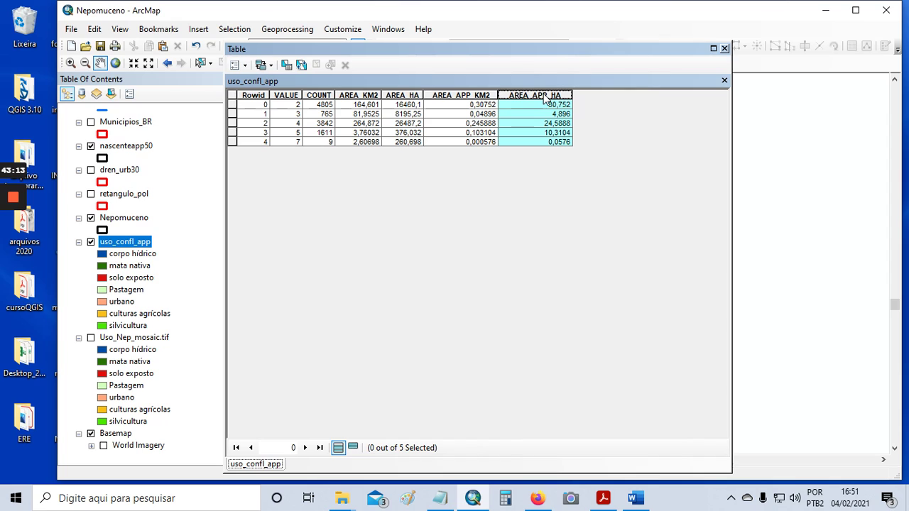
right_click(543, 95)
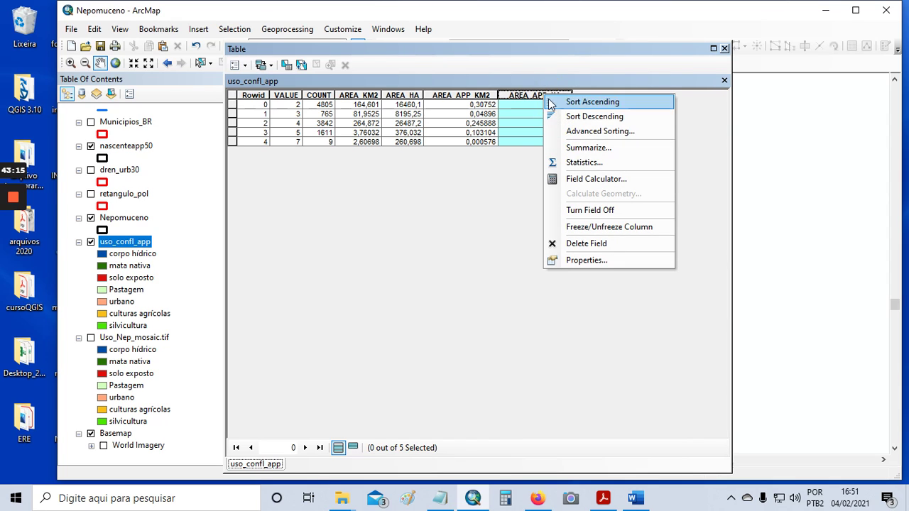
click(591, 162)
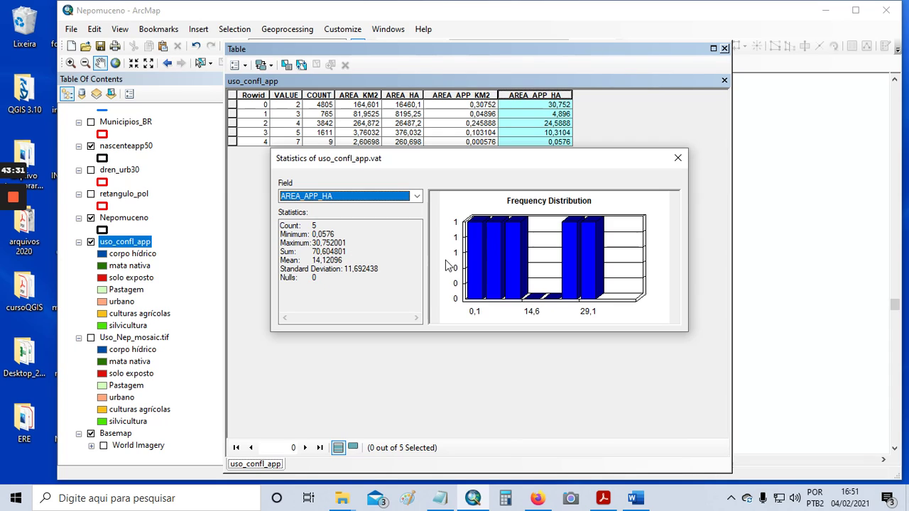
click(677, 157)
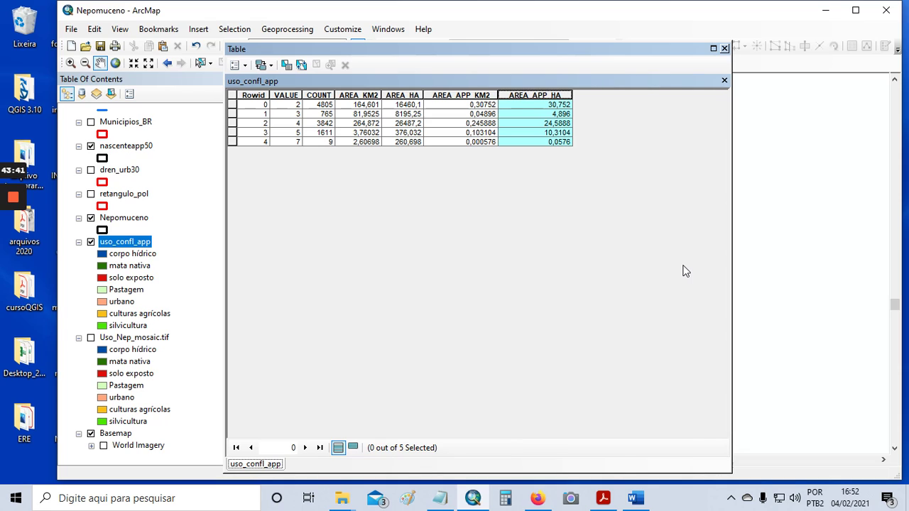
- Add a Text field named classes with a length of 50 to the uso_confl_app attribute table
click(245, 66)
click(280, 163)
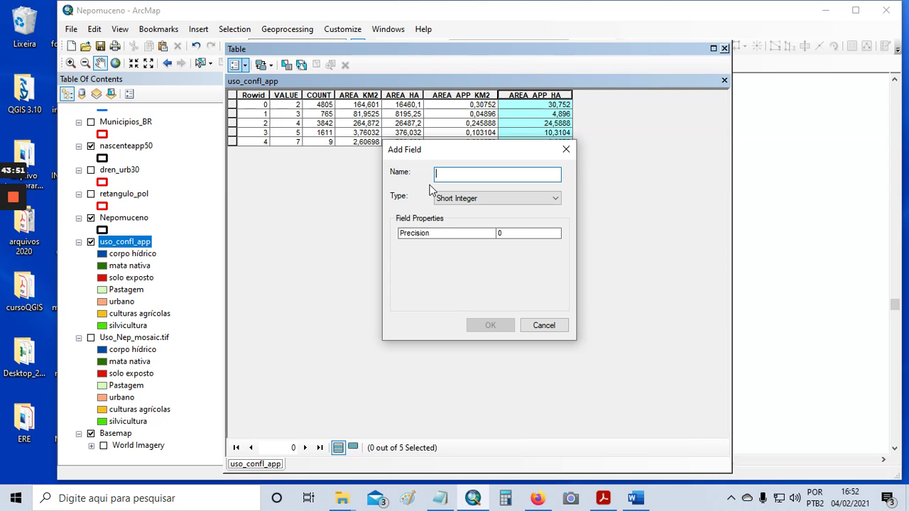
text(classes)
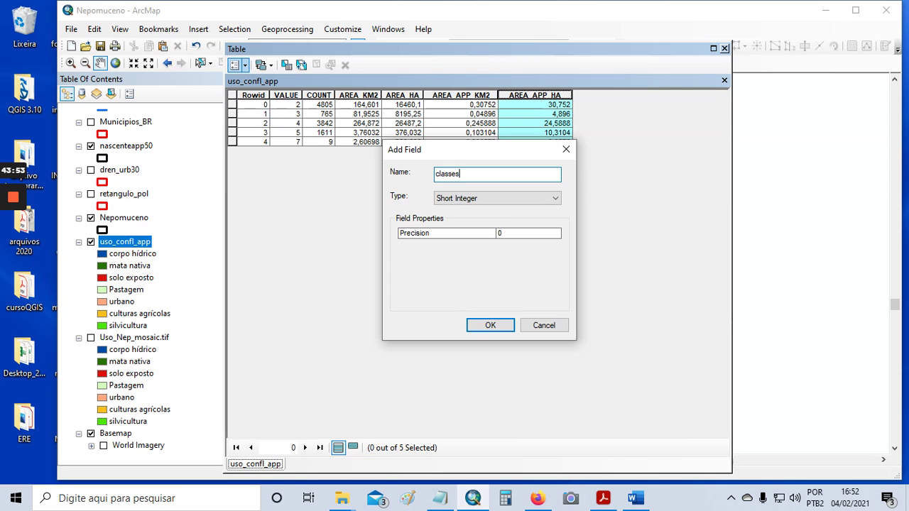
click(498, 198)
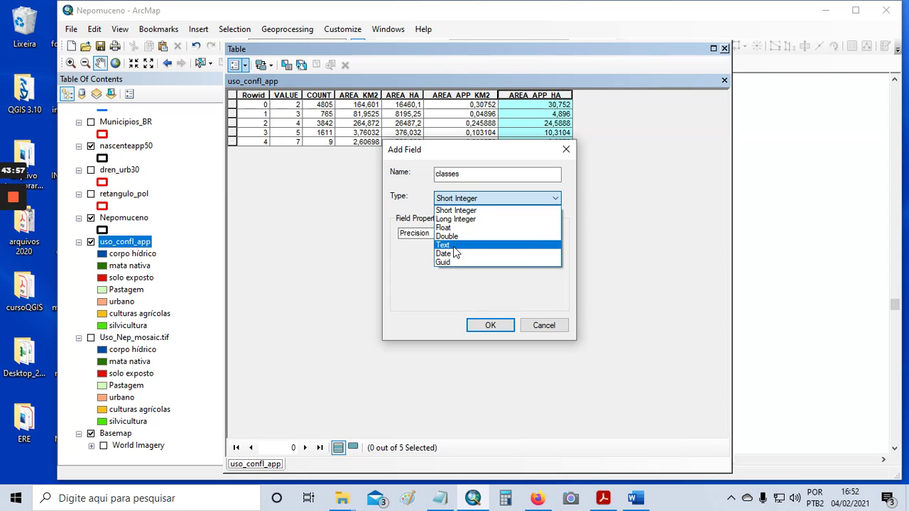
click(453, 246)
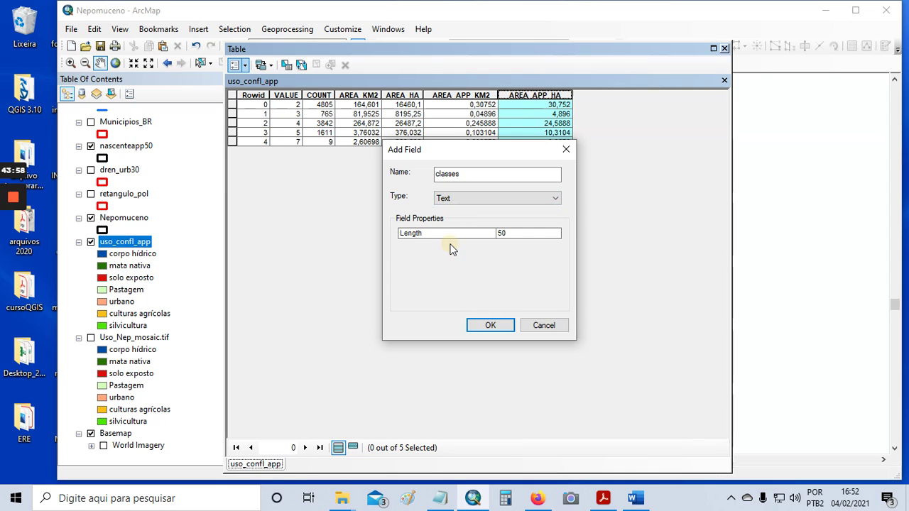
click(499, 326)
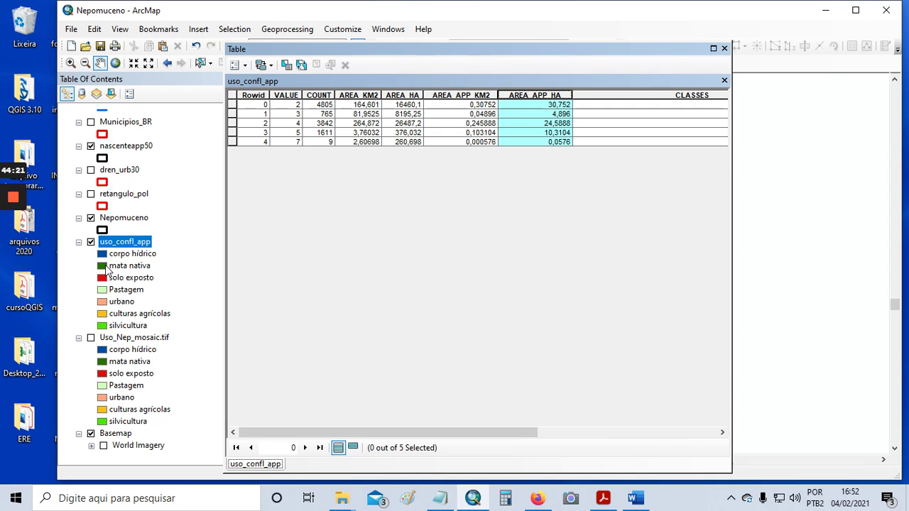
click(687, 106)
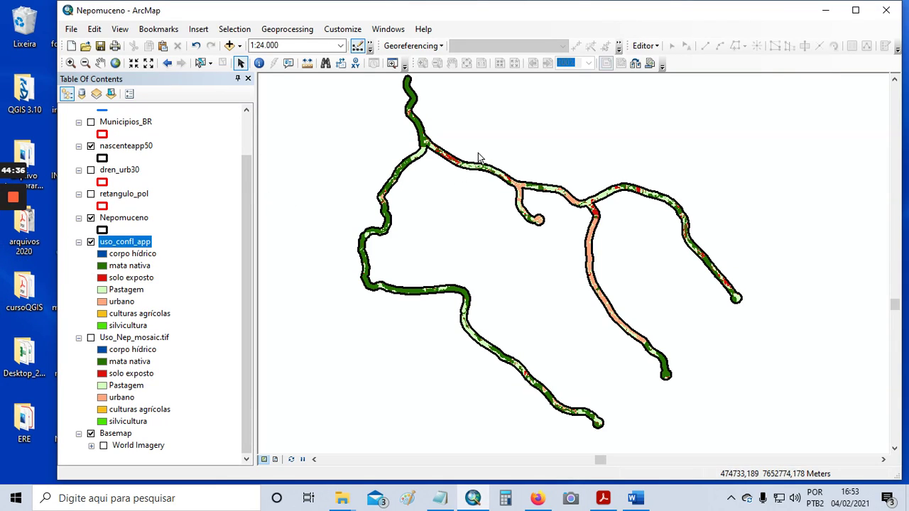
- Start an edit session on the uso_confl_app.vat table, continuing past the spatial reference warnings
click(653, 47)
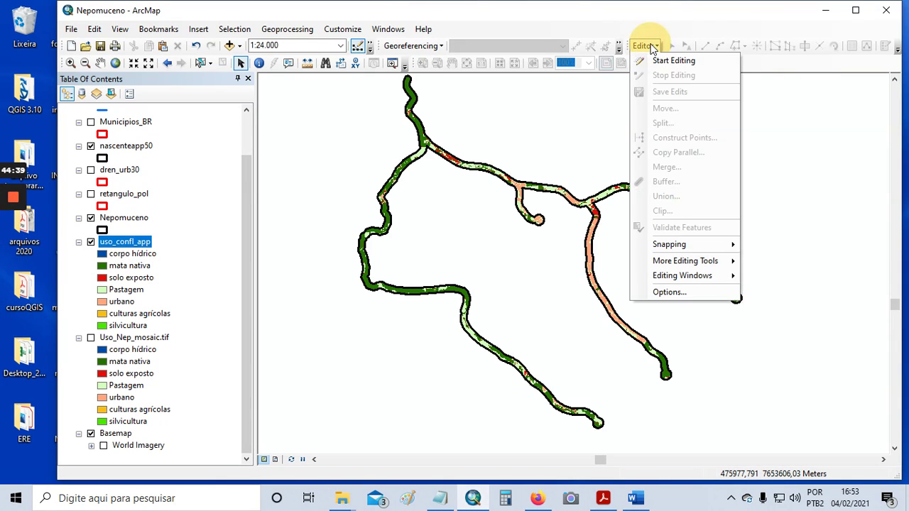
click(668, 63)
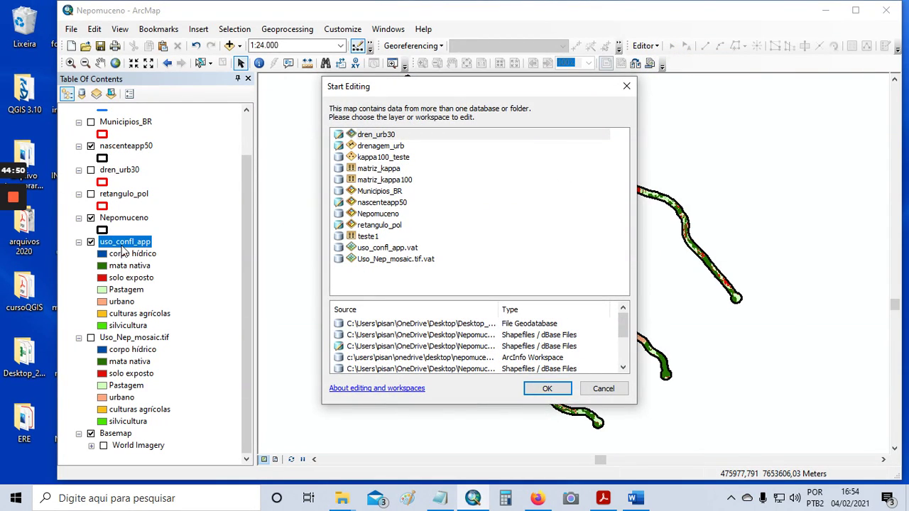
click(406, 250)
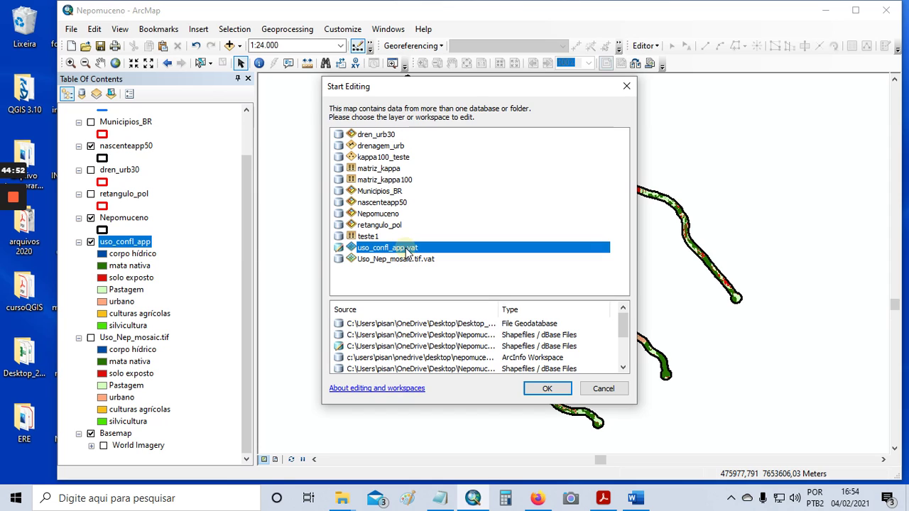
click(548, 390)
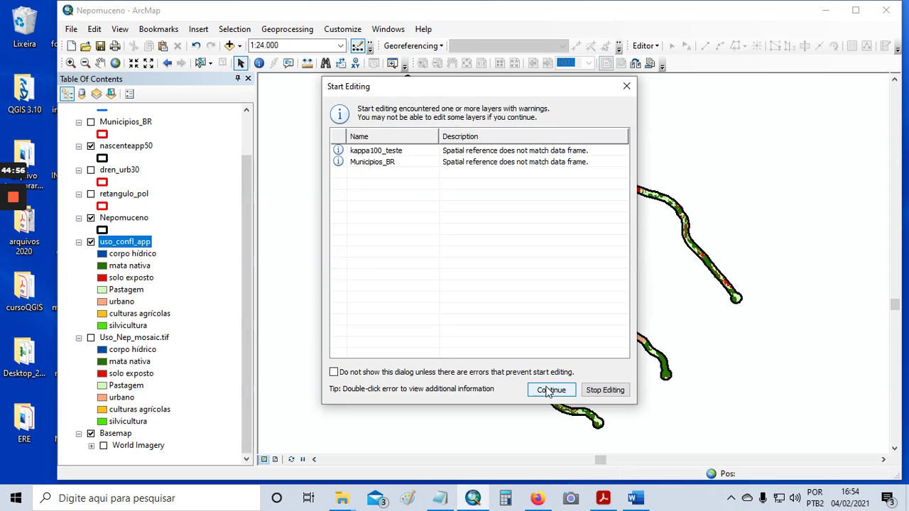
click(546, 387)
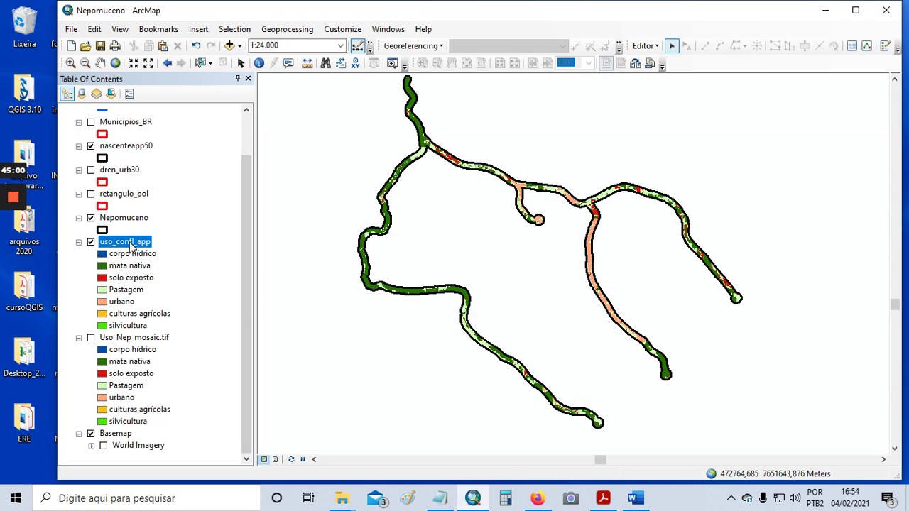
- Open the uso_confl_app attribute table and enter mata nativa in the CLASSES field of the row with VALUE 2
right_click(130, 244)
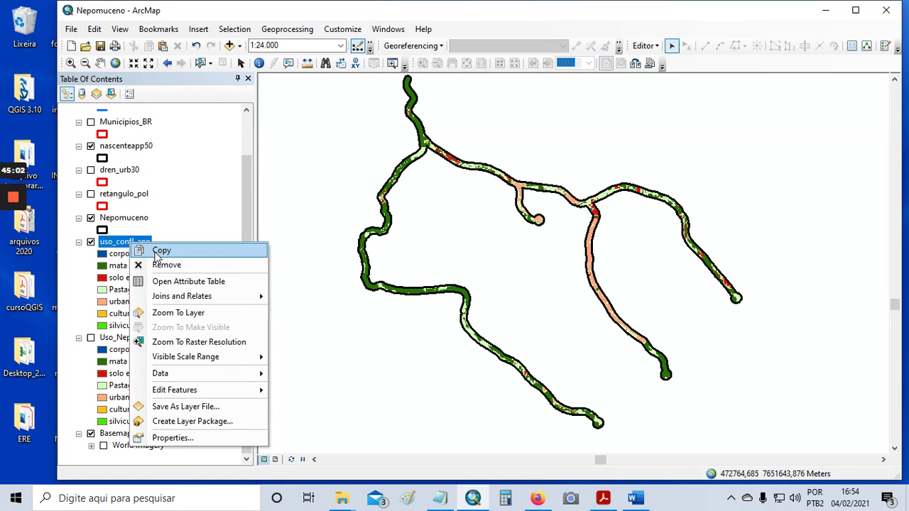
click(190, 282)
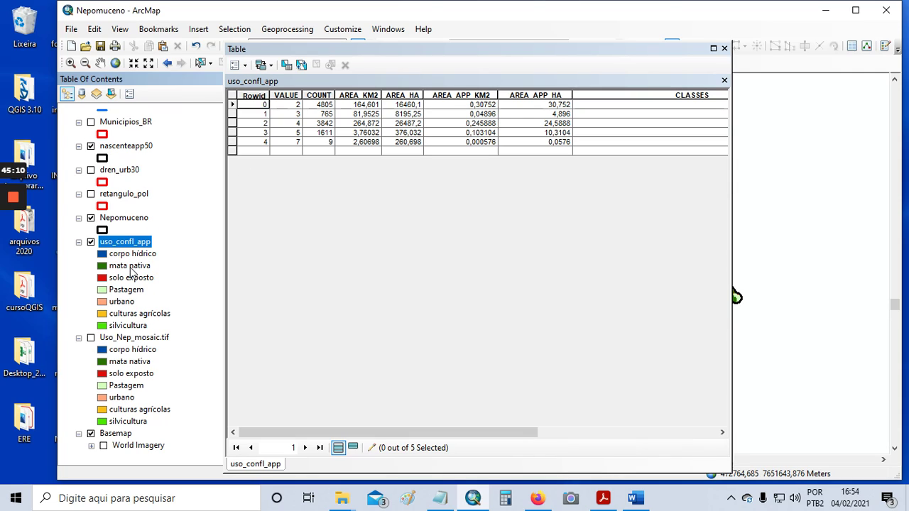
click(622, 104)
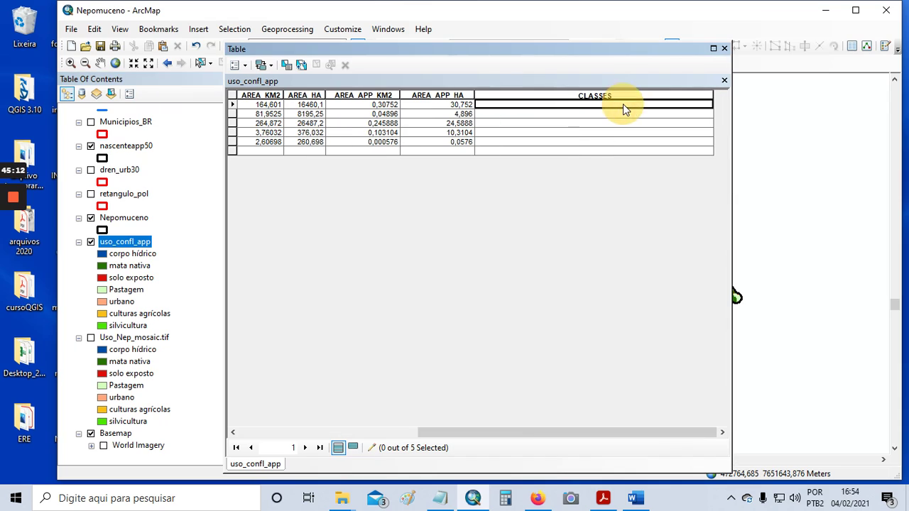
text(mata nativa)
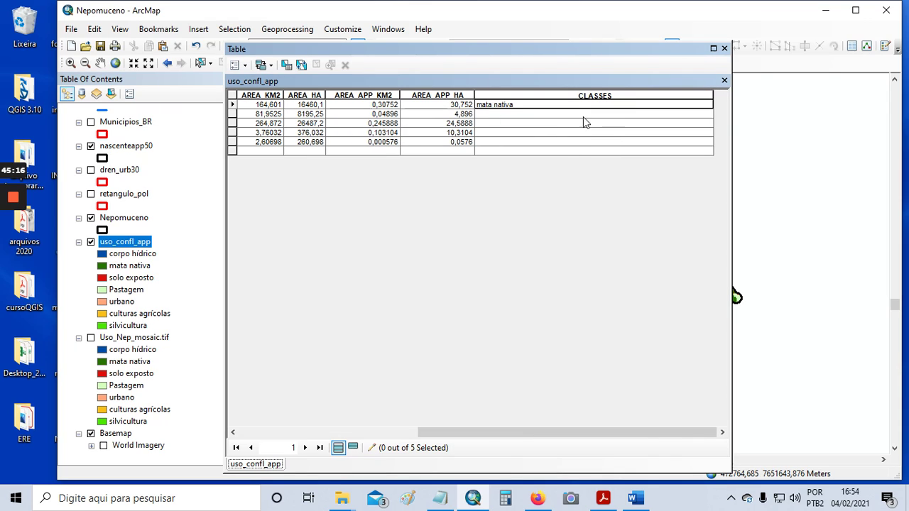
- Enter solo exposto in the CLASSES field of the row with VALUE 3
click(553, 132)
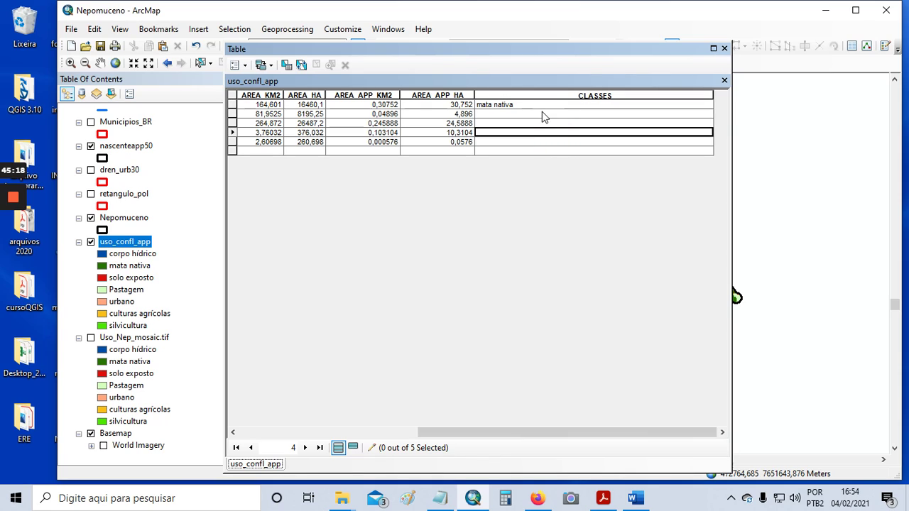
click(542, 114)
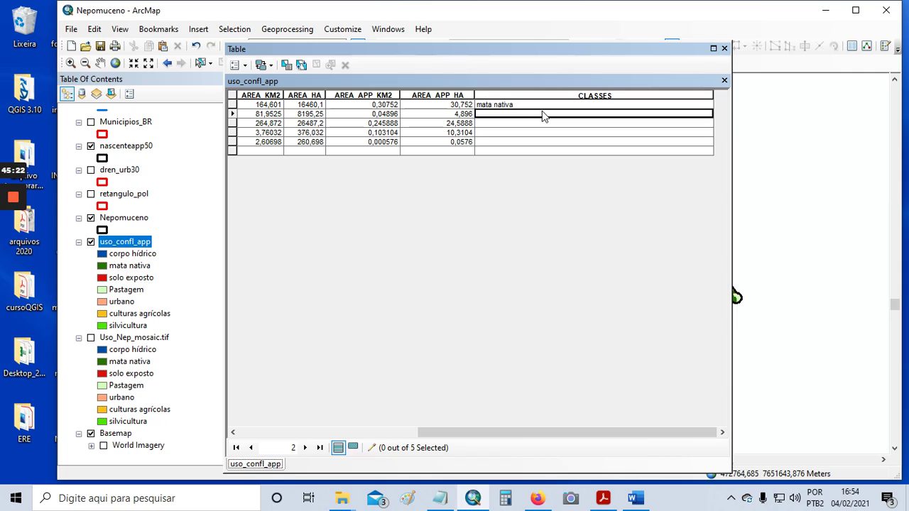
drag(515, 433, 360, 421)
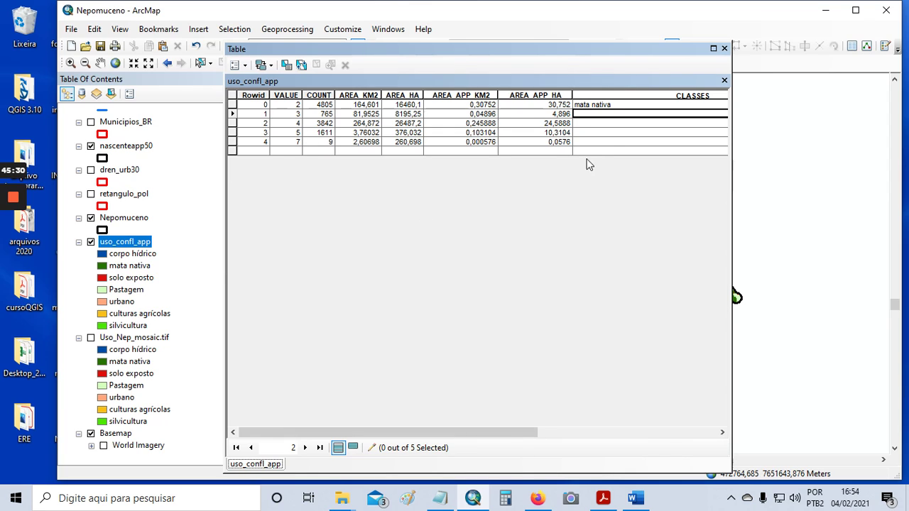
click(604, 115)
text(solo exposto)
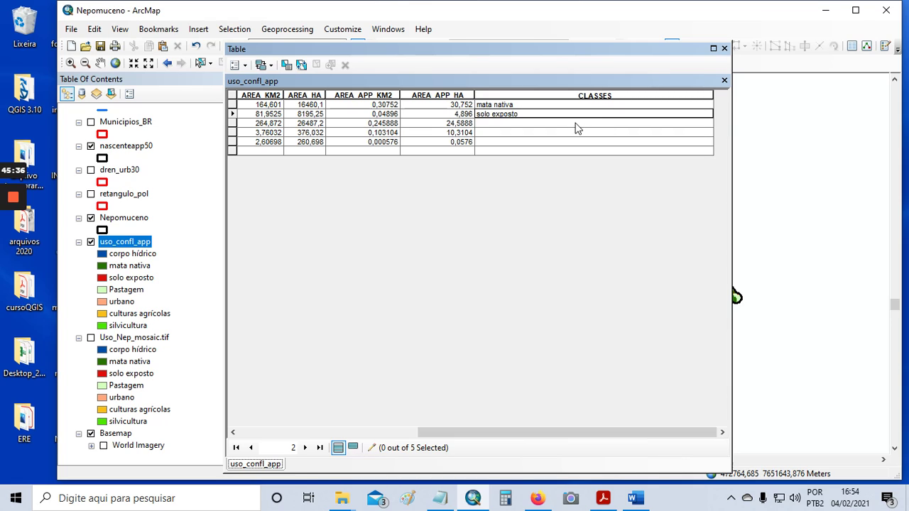
- Enter pastagem in the CLASSES field of the row with VALUE 4
drag(461, 434, 322, 400)
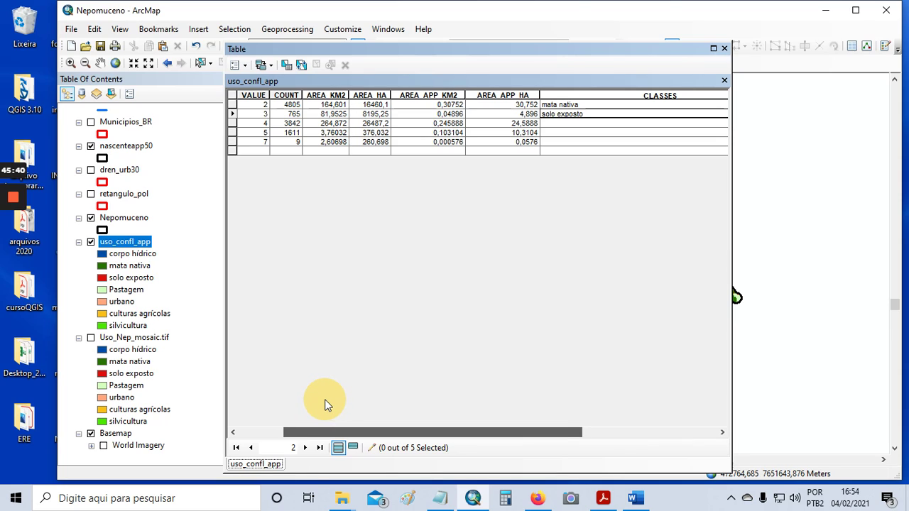
drag(325, 399, 328, 399)
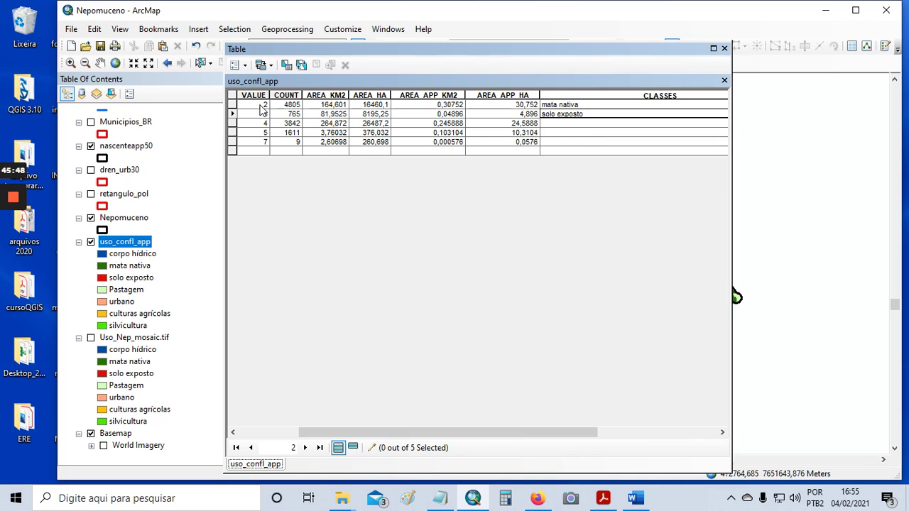
click(592, 124)
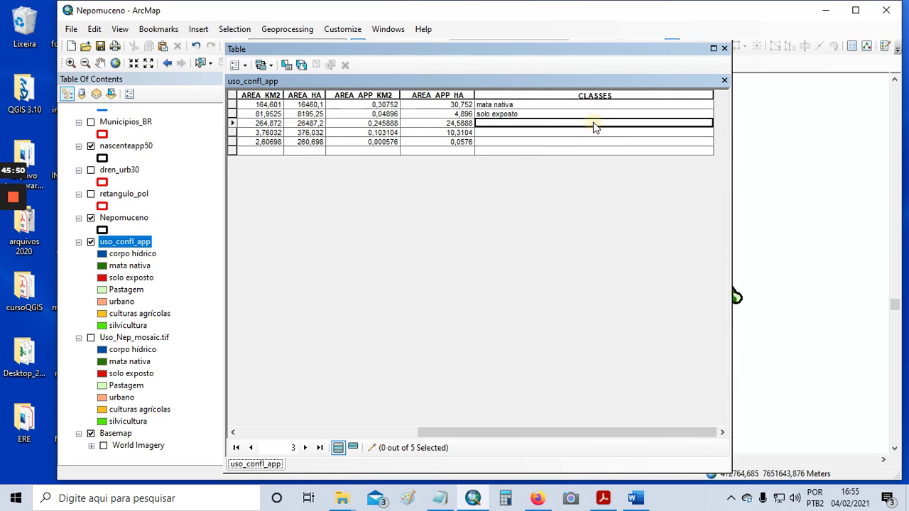
text(pastagem)
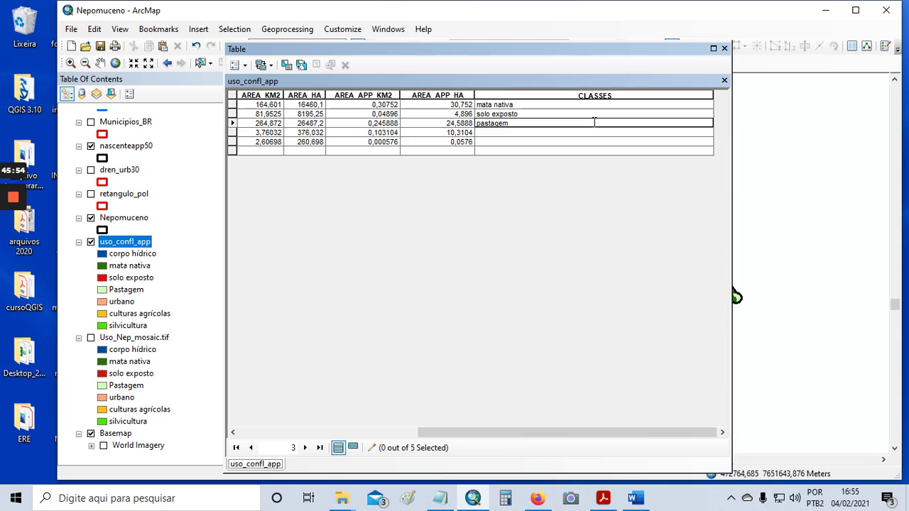
- Enter urbano in the CLASSES field of the row with VALUE 5
mouse_move(14, 238)
drag(475, 429, 338, 426)
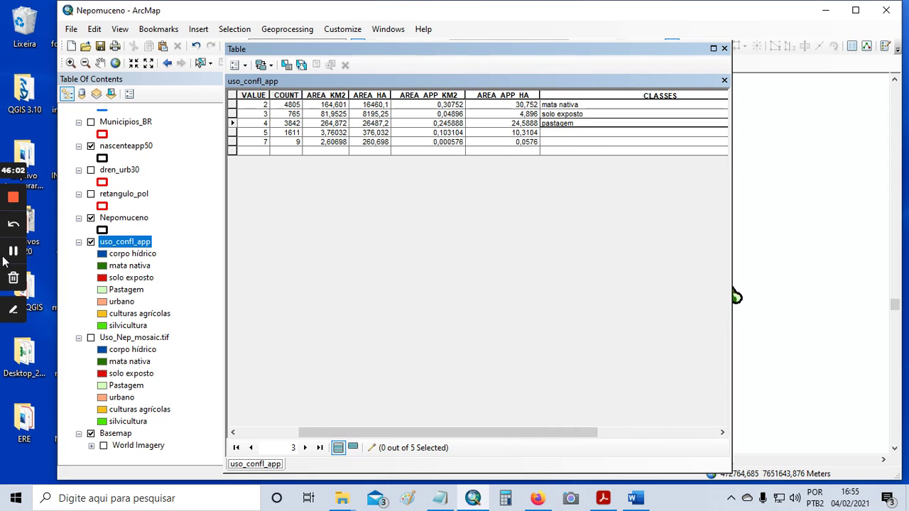
click(12, 253)
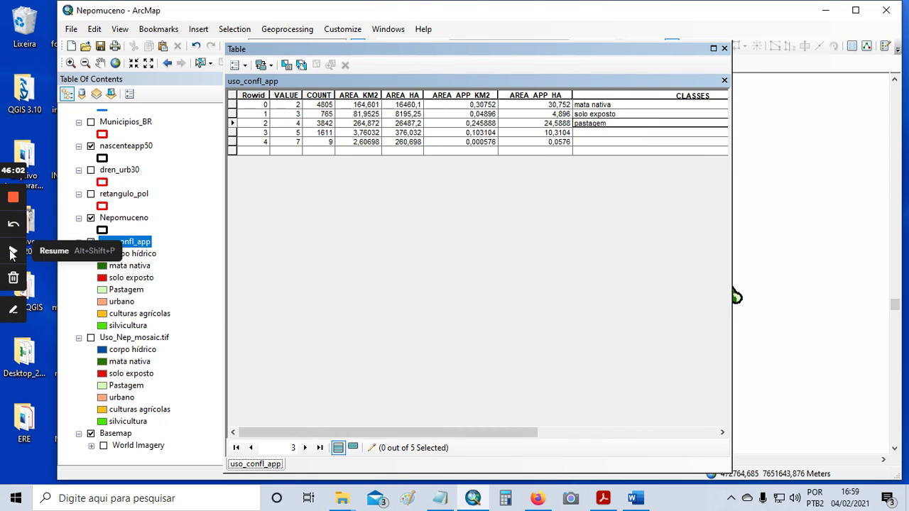
click(13, 253)
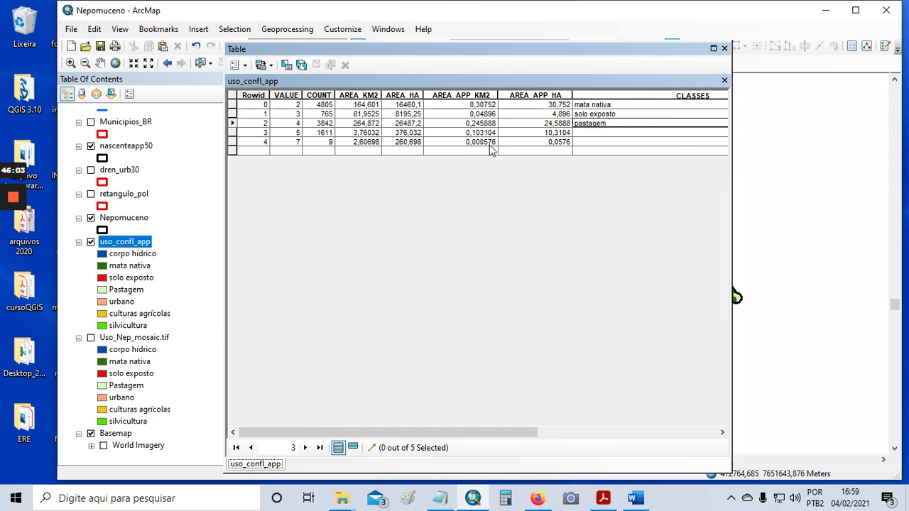
click(595, 133)
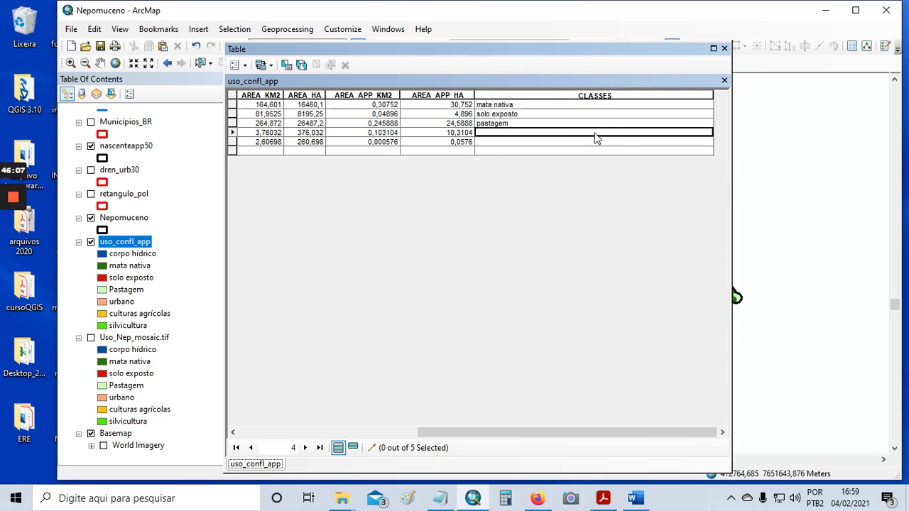
text(urbano)
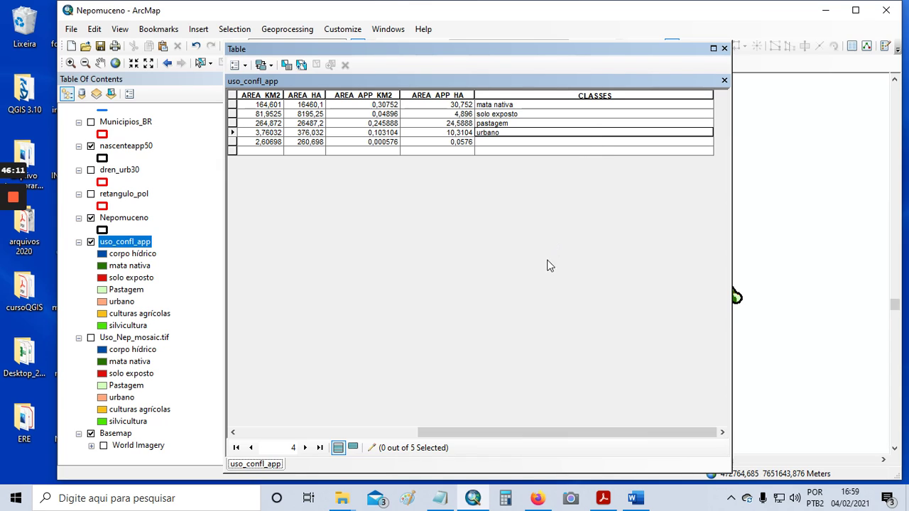
- Enter silvicultura in the CLASSES field of the row with VALUE 7
drag(481, 430, 319, 405)
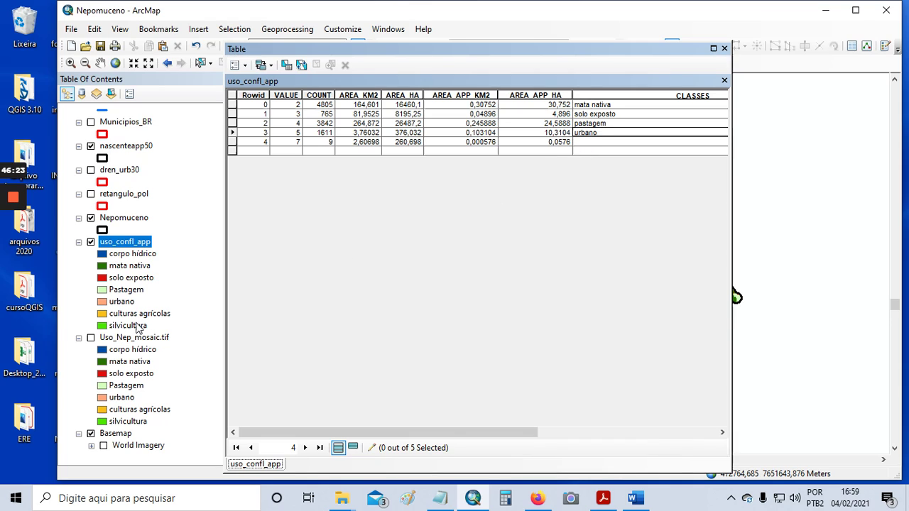
click(601, 143)
text(silvicultura)
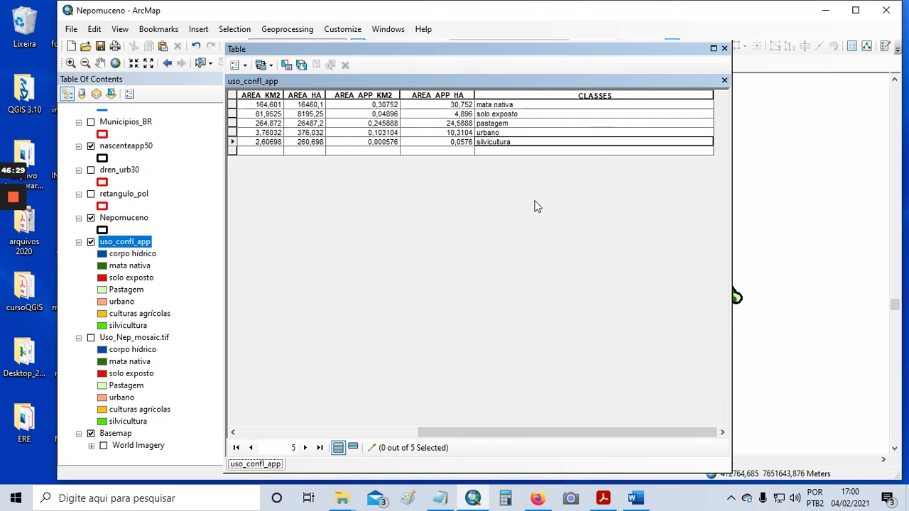
click(532, 203)
- Move the attribute table higher, switch to the kappa notes in Notepad and shrink that window so the table's class rows stay in view
drag(480, 55, 486, 24)
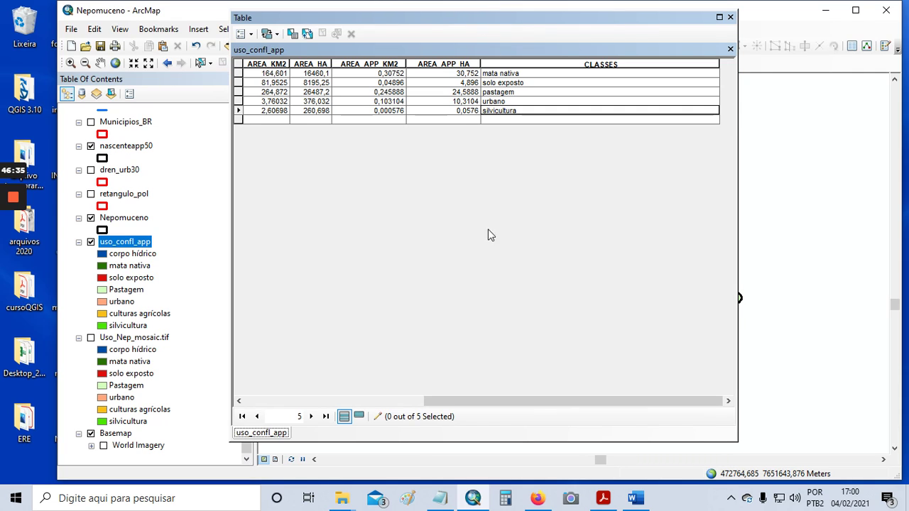
click(440, 497)
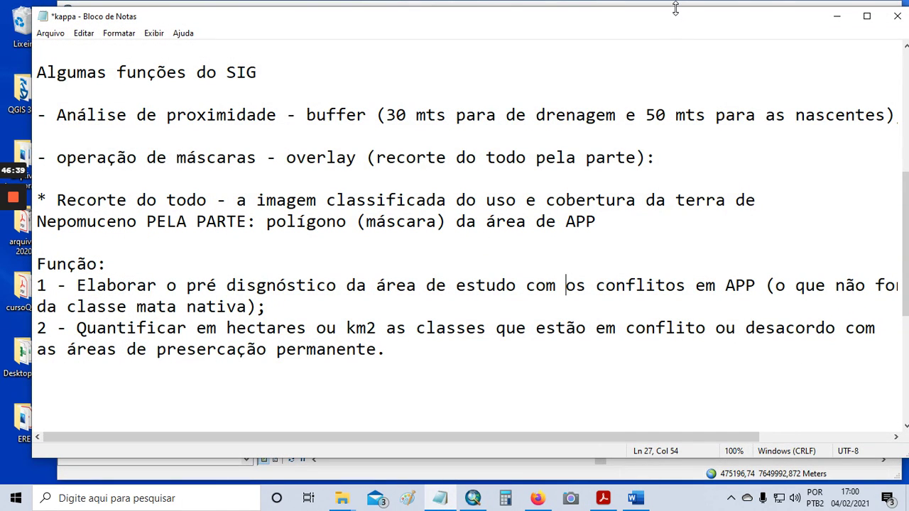
drag(675, 7, 677, 72)
drag(680, 129, 669, 147)
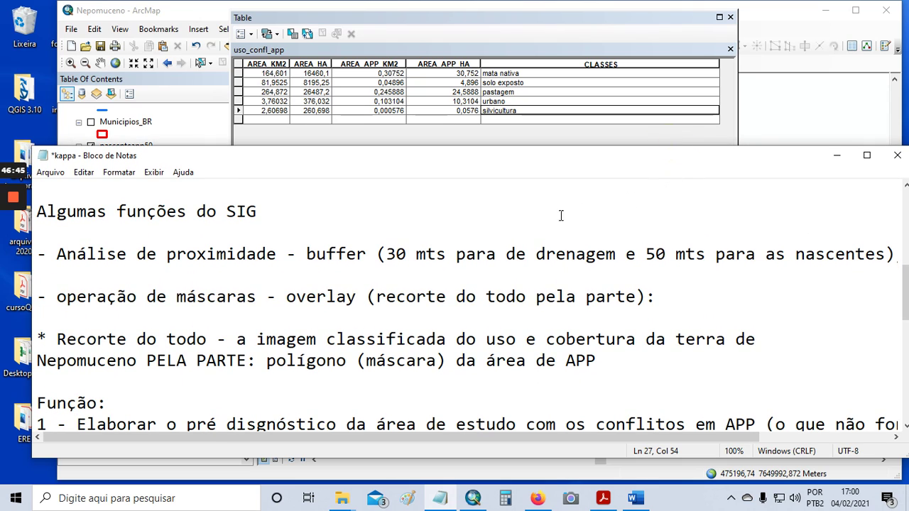
- Add the line "Análise das áreas de conflito em APP" below the last item of the notes, leaving one blank line between
scroll(509, 227, down, 3)
scroll(433, 299, down, 1)
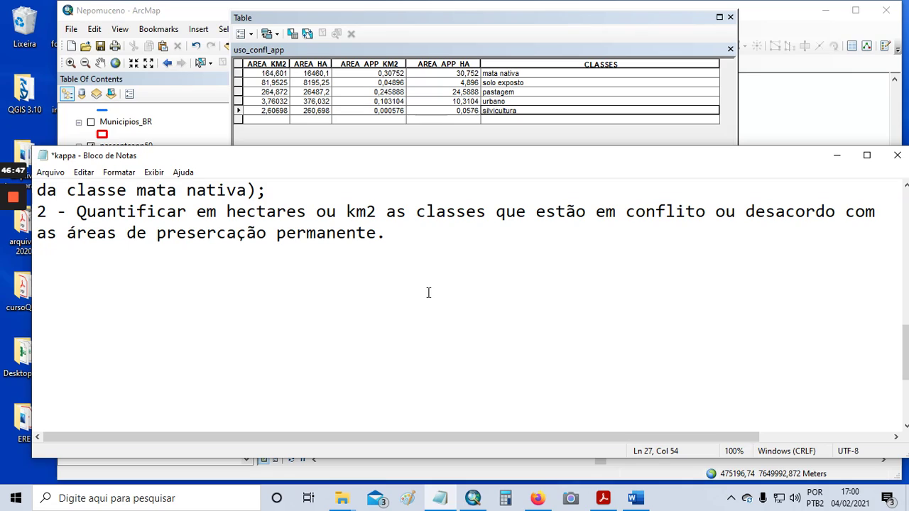
click(409, 231)
key(Return)
key(Return)
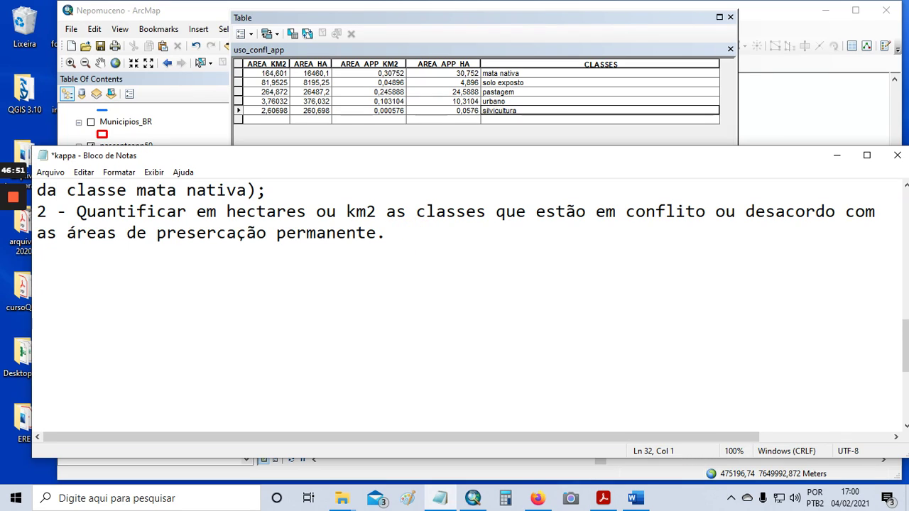
text(Análise das áread e)
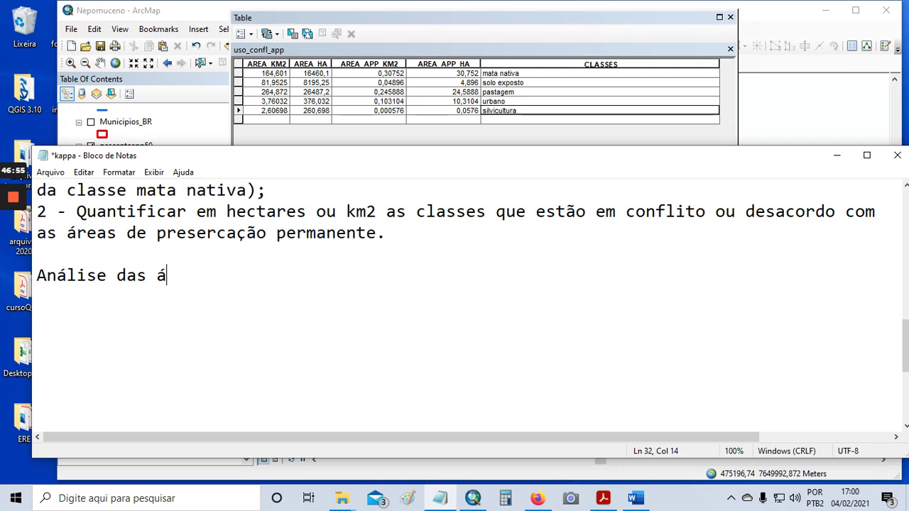
key(BackSpace)
key(BackSpace)
key(BackSpace)
text(s de conflito em)
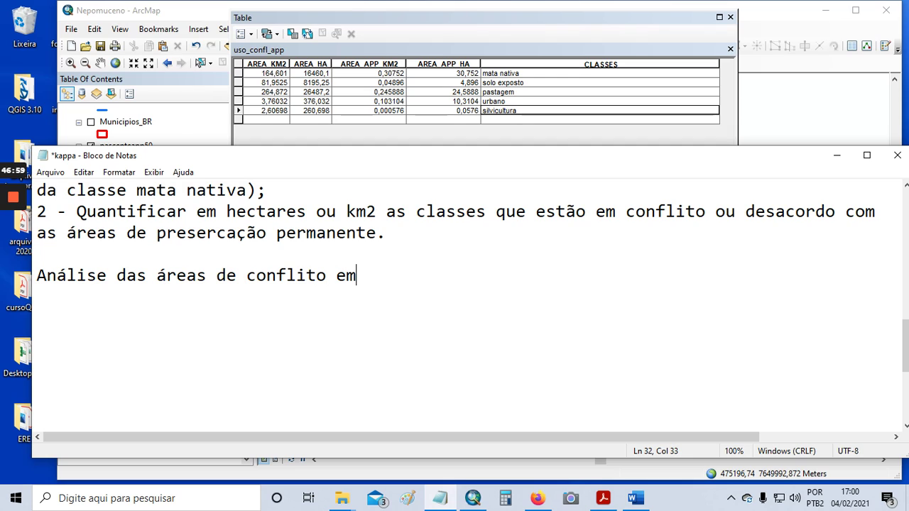
text( APP)
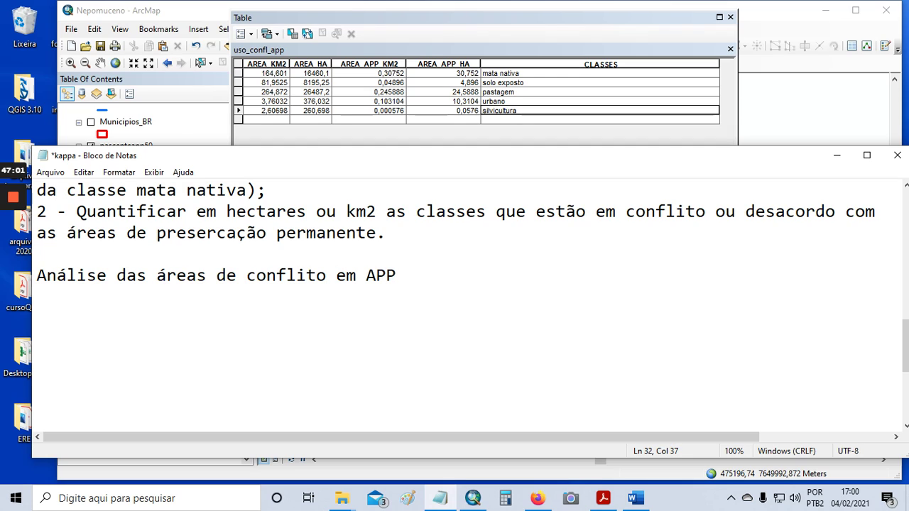
- Extend the line "Análise das áreas de conflito em APP" with "(em desacordo com o Código Florestal)"
text( (em desac)
key(BackSpace)
text(acordo com )
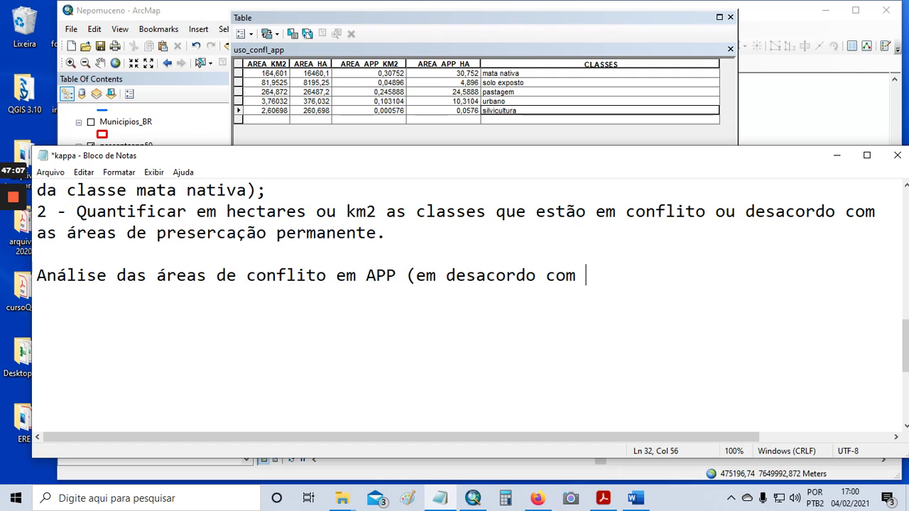
text(o Códeigo)
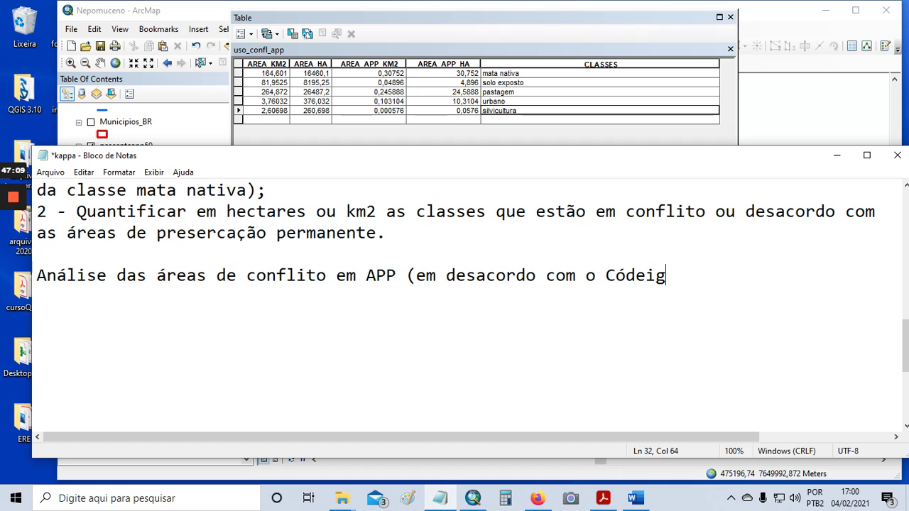
key(BackSpace)
key(BackSpace)
key(BackSpace)
key(BackSpace)
key(BackSpace)
text(igo Floresta)
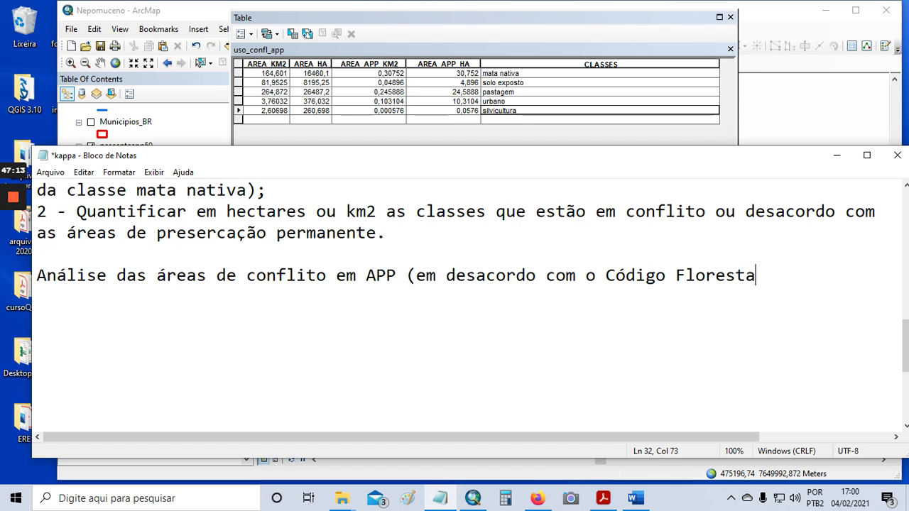
text(l))
- Start a new line under the conflict analysis heading with "Área total: "
key(Return)
text(Área)
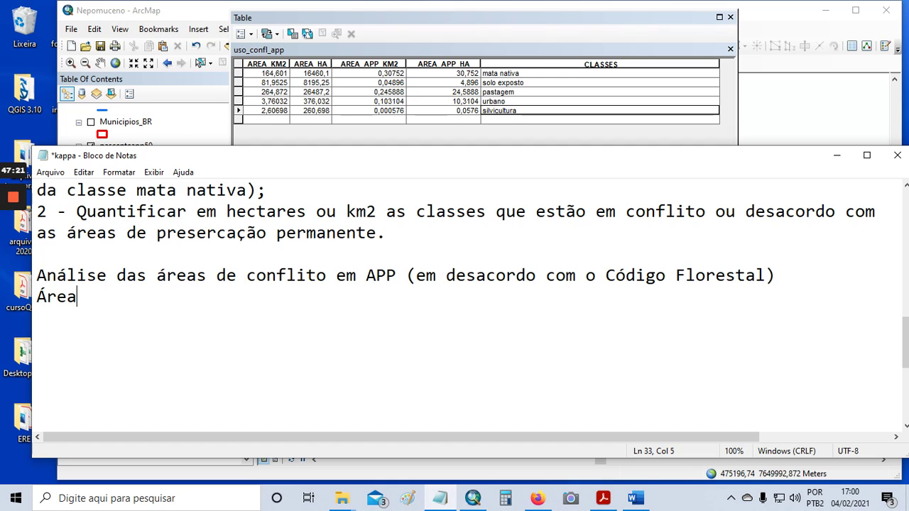
text( total:)
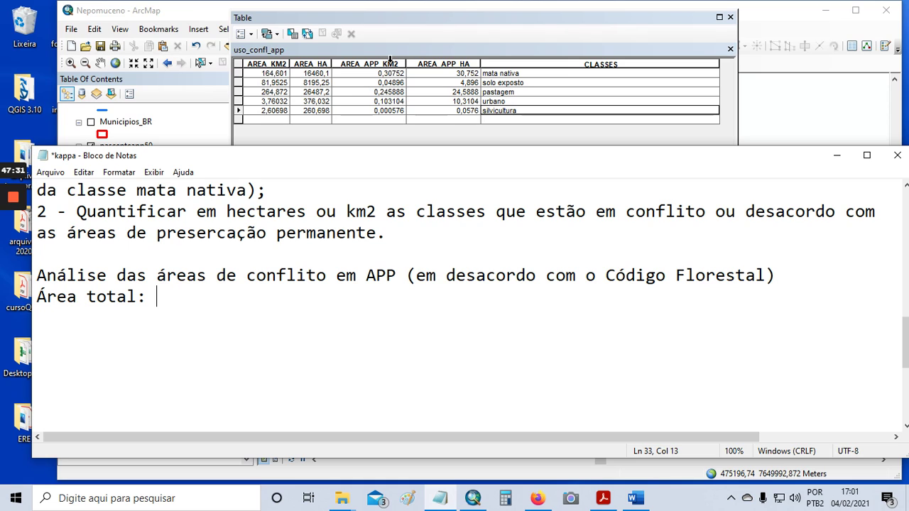
- Show the statistics of the AREA_APP_KM2 field in ArcMap's uso_confl_app table to read its sum
click(392, 64)
right_click(393, 64)
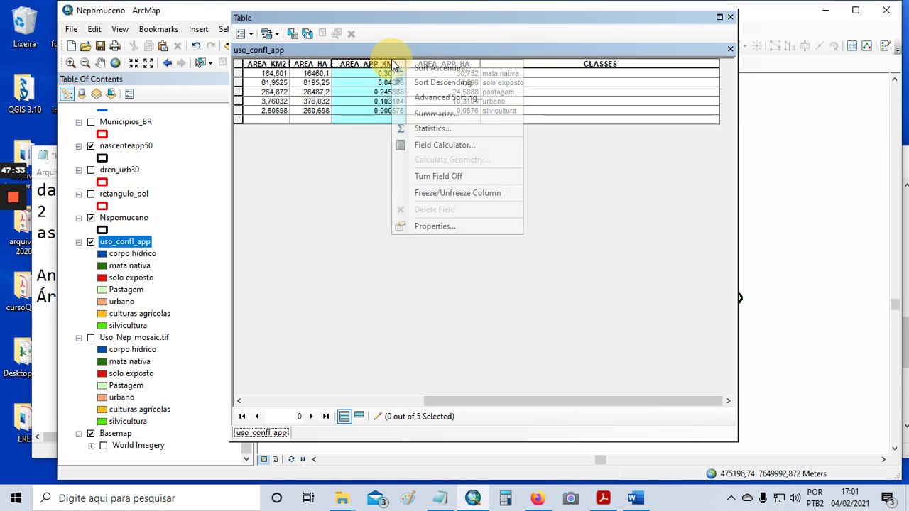
click(440, 129)
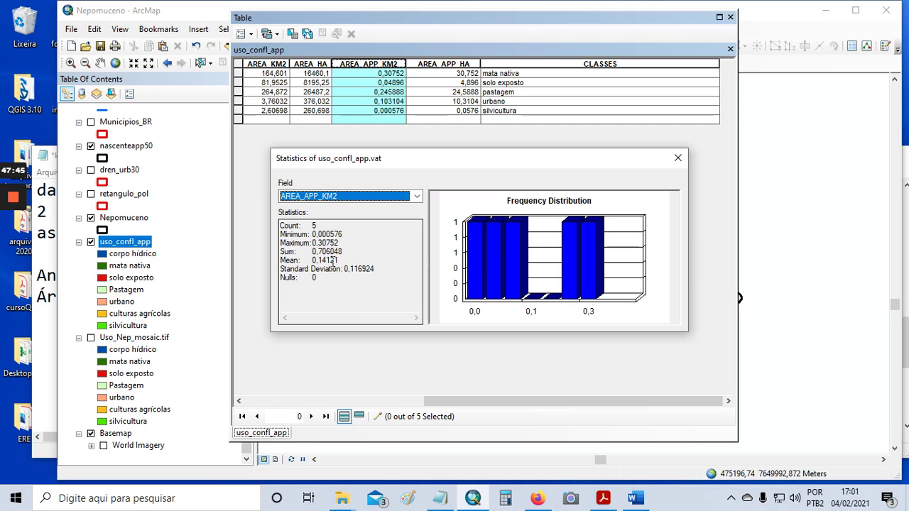
- Switch back to the kappa notes in Notepad and extend the total line to "Área total da APP: 0,706 km2 ou"
click(441, 498)
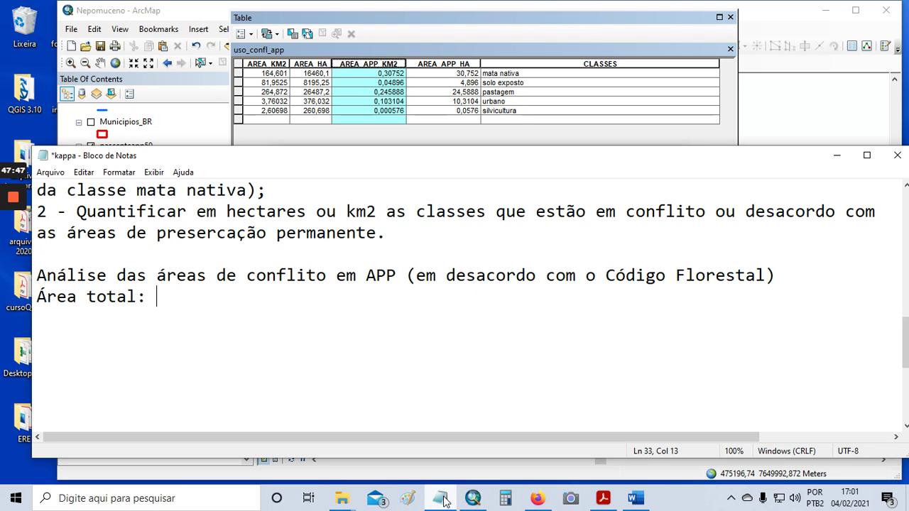
key(Left)
text(da APP)
key(Right)
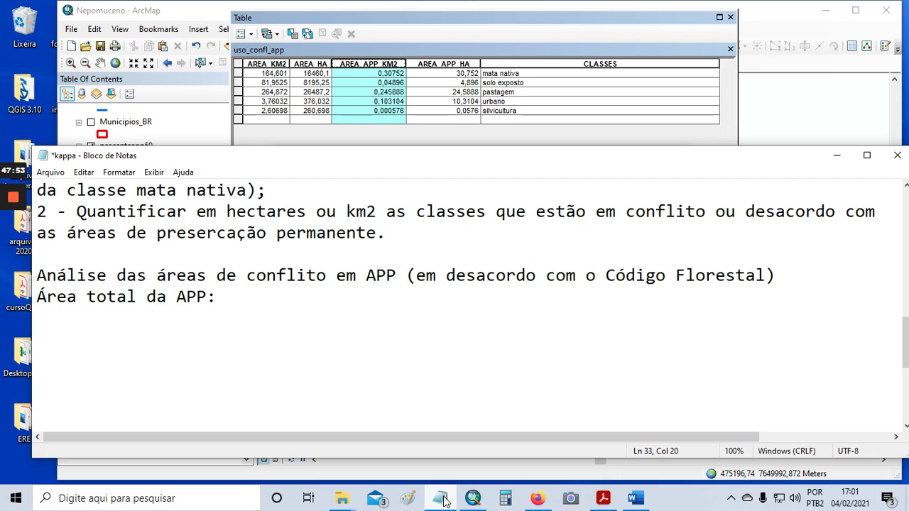
text(0,706 km)
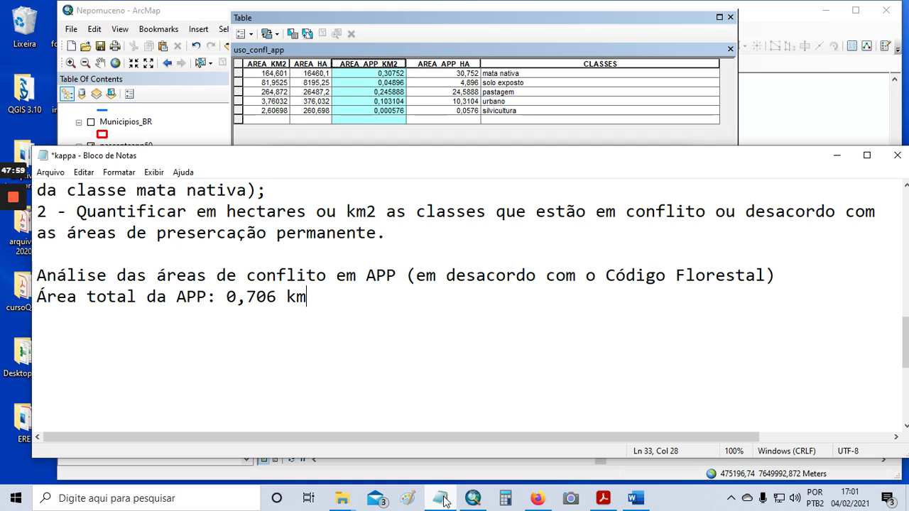
text(2 ou)
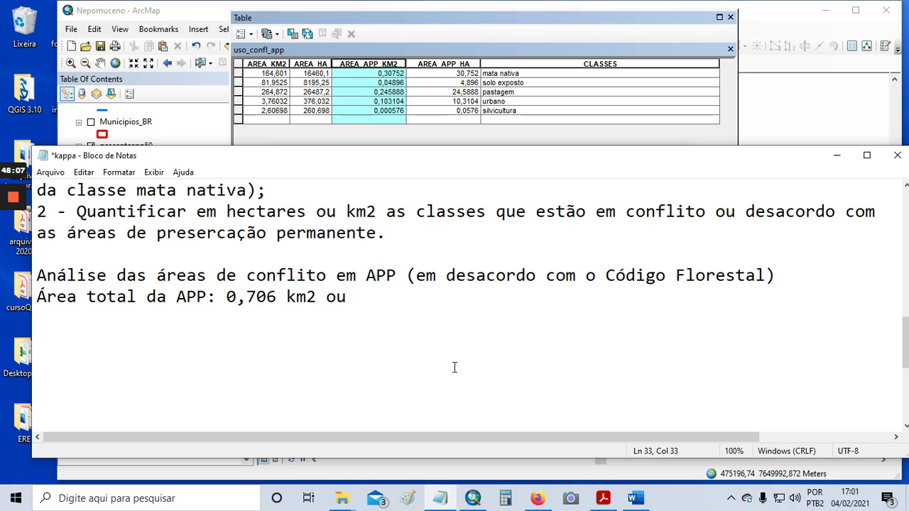
- Minimize the notes, close the AREA_APP_KM2 statistics and show the statistics of the AREA_APP_HA field in ArcMap
click(837, 158)
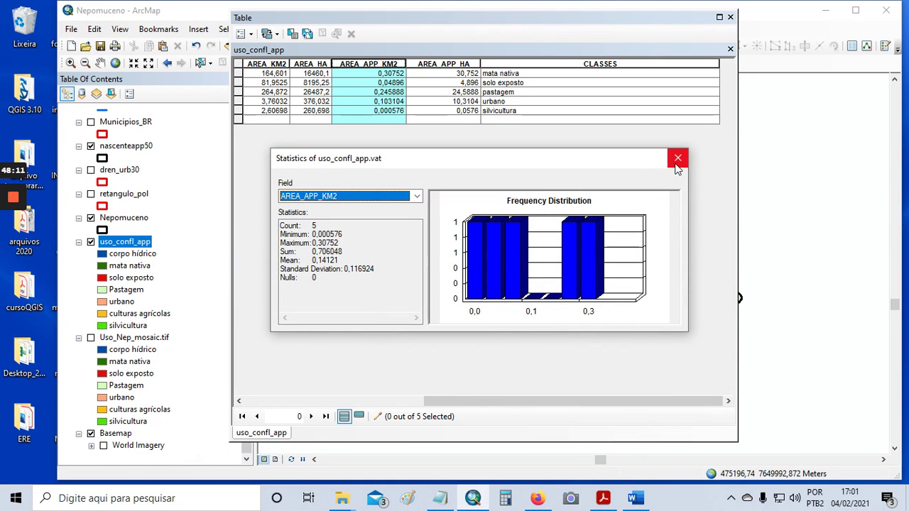
click(677, 160)
click(455, 64)
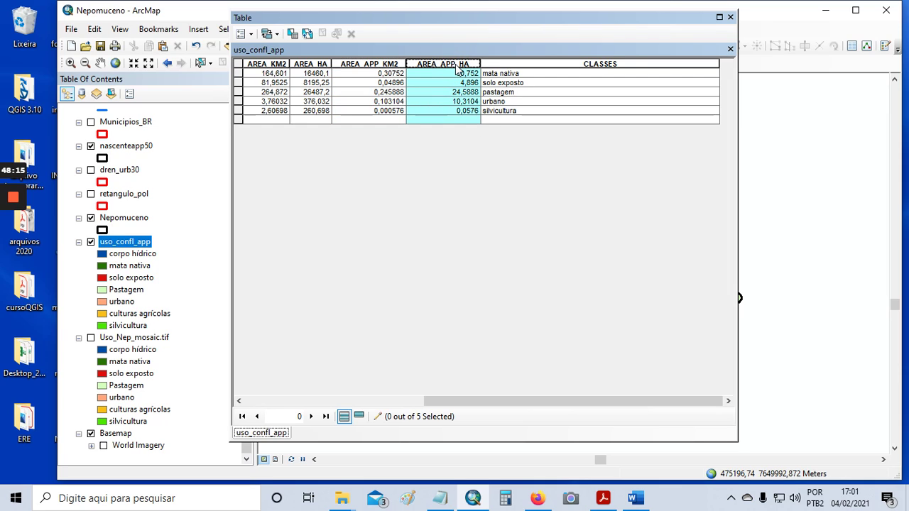
right_click(458, 69)
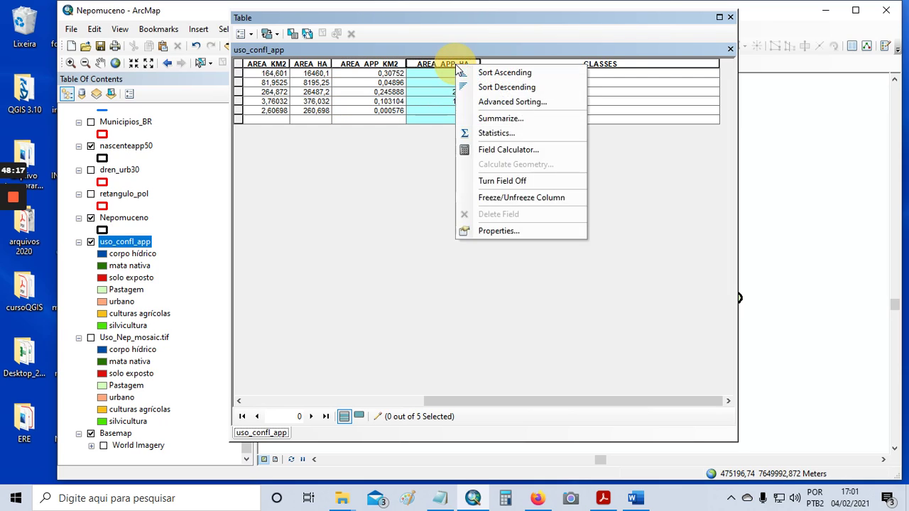
click(502, 134)
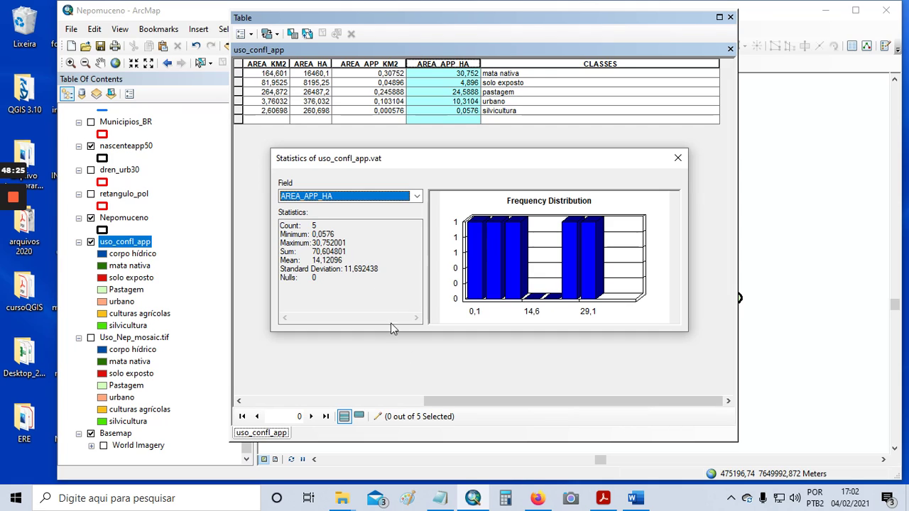
- Return to the kappa notes in Notepad and complete the total APP area line with "70,604 ha"
click(439, 502)
text(70)
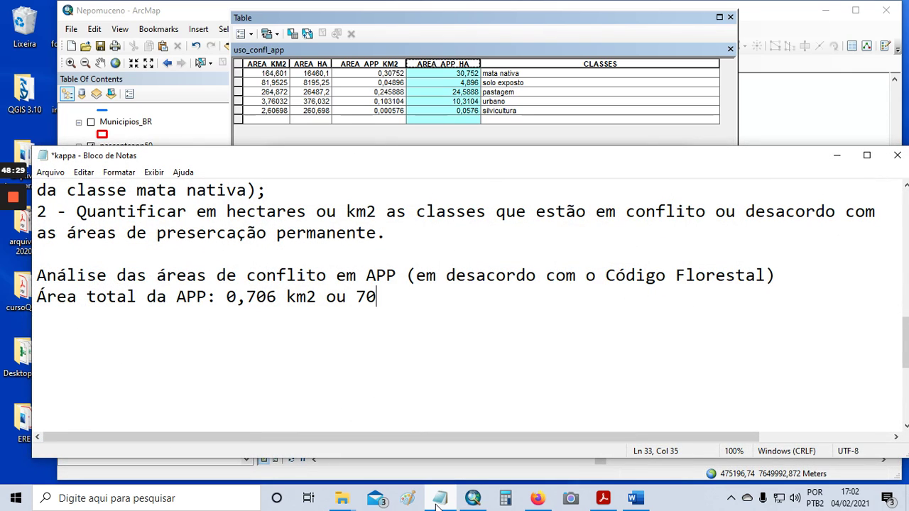
text(,604)
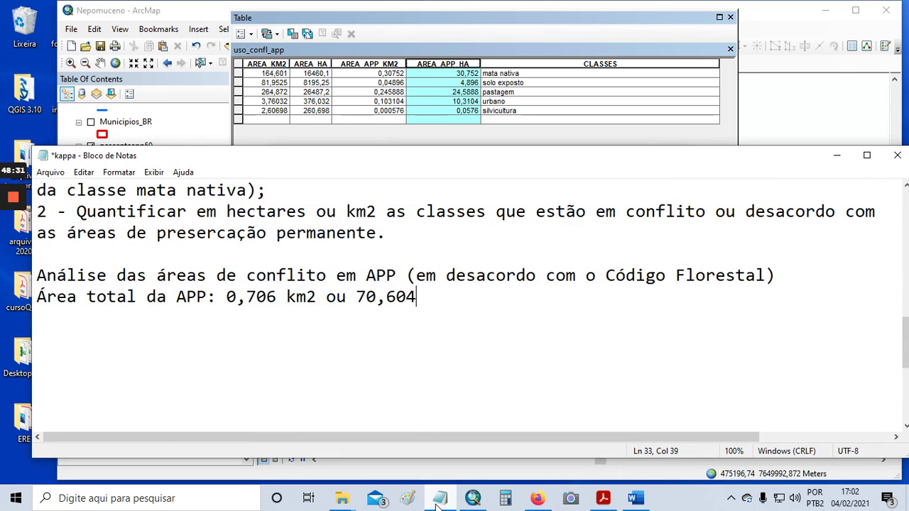
text( ha)
- Add the heading "Classes de uso da terra dentro da área de APP (conflito)" below the total area, leaving one blank line between
key(Return)
key(Return)
text(Classes de uso )
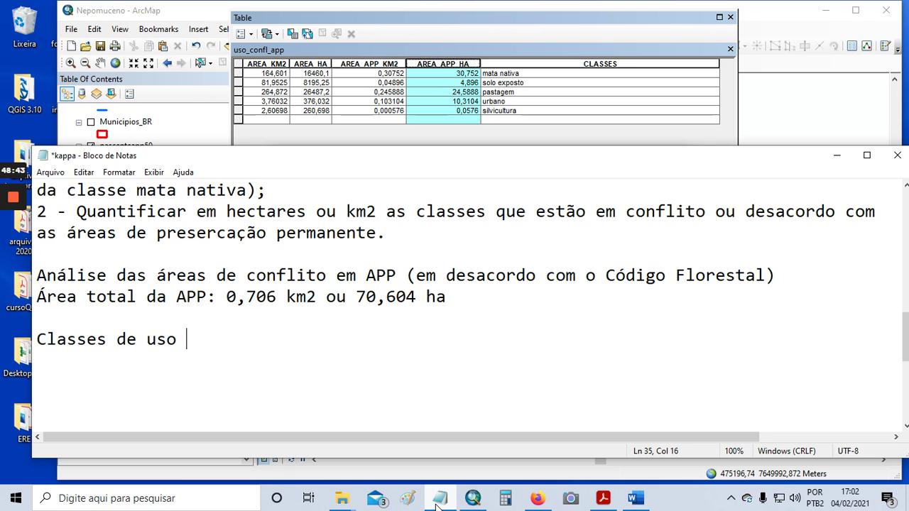
text(n)
key(BackSpace)
text(da terra dentro da áre)
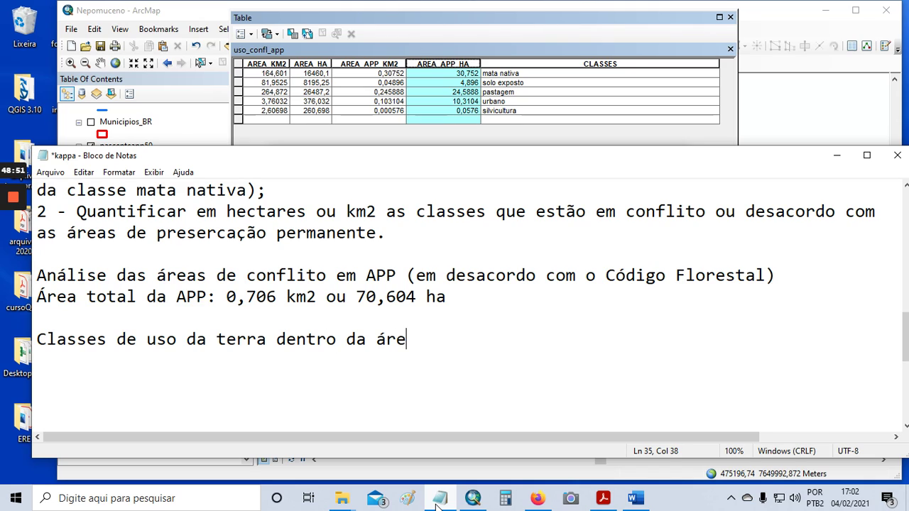
text(a de APP )
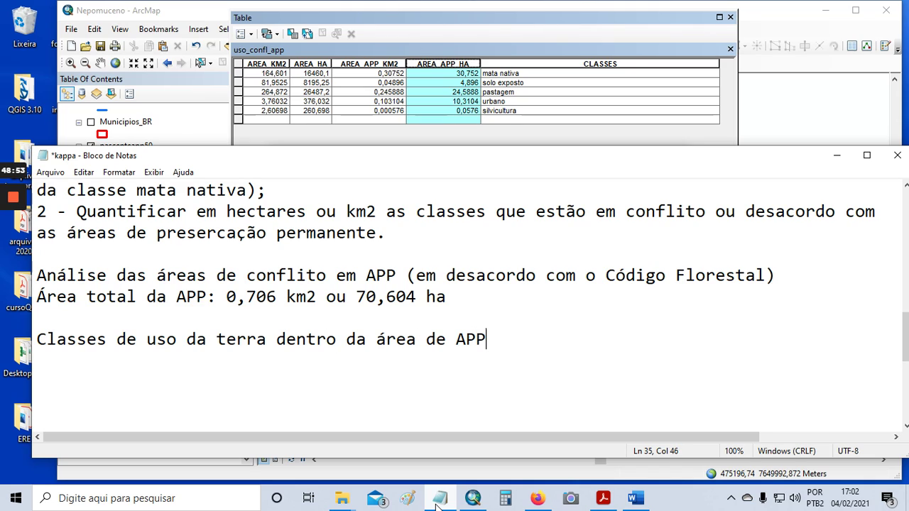
text((conflito))
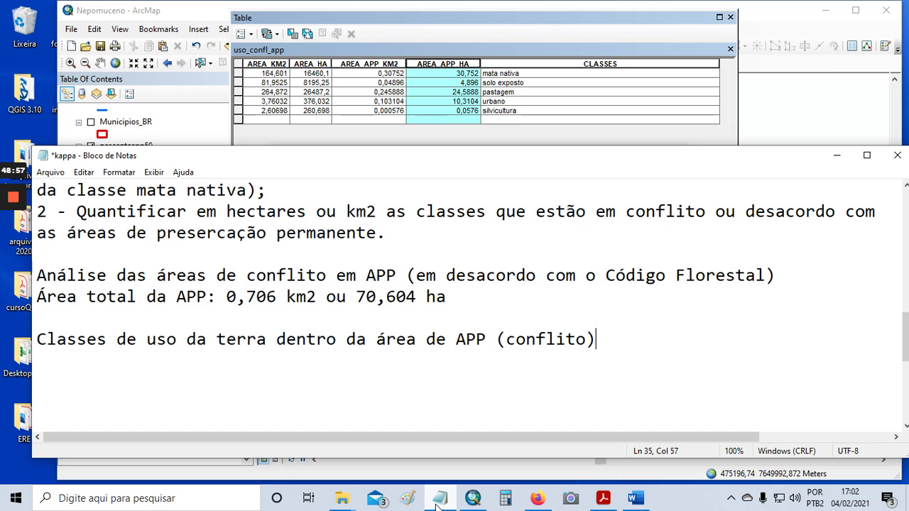
key(Return)
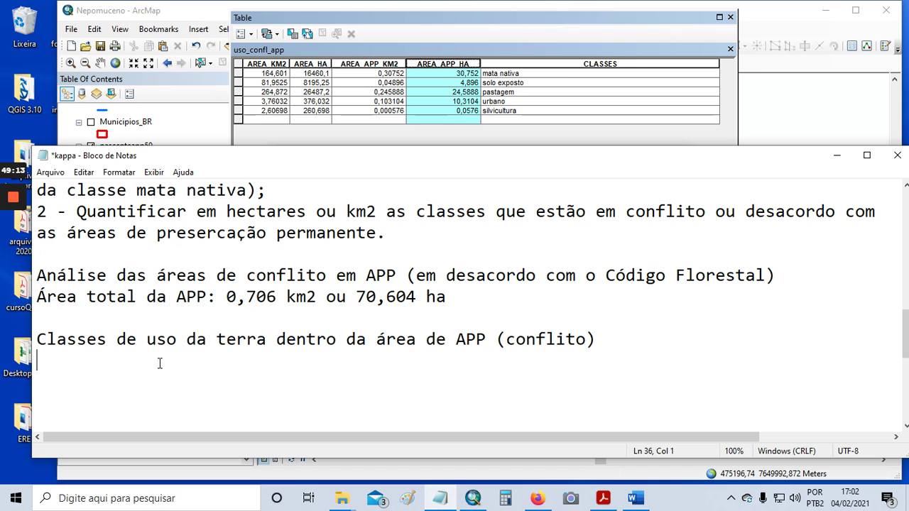
- Add the line "mata nativa: 30,752 ha;" under the classes heading and make the notes window slightly taller
text(mata )
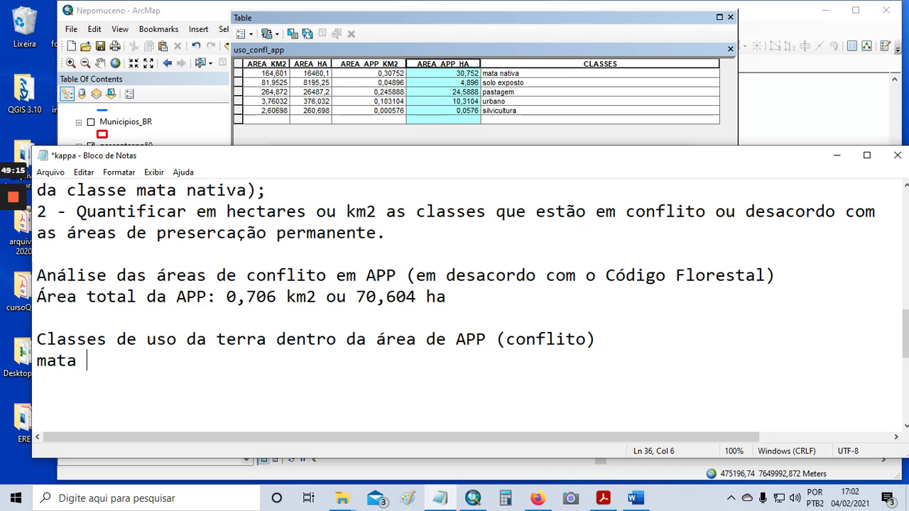
text(nativa)
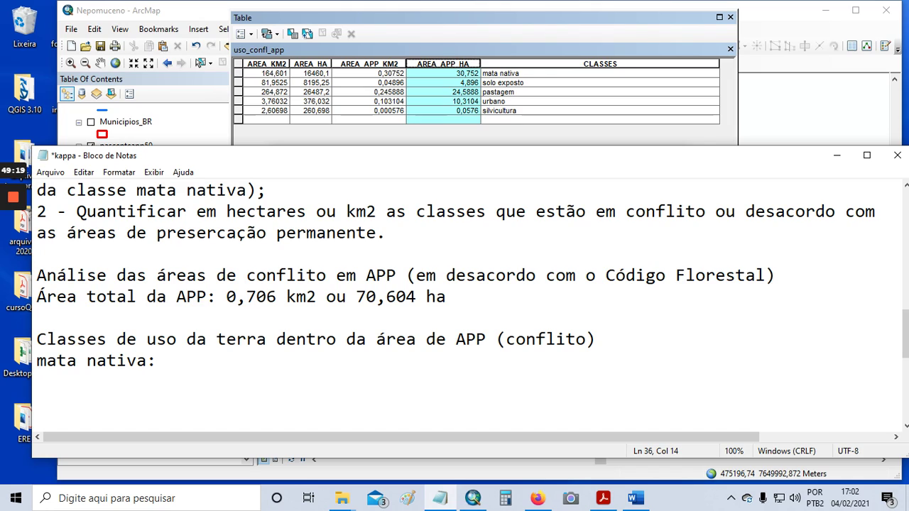
text(: 30,752)
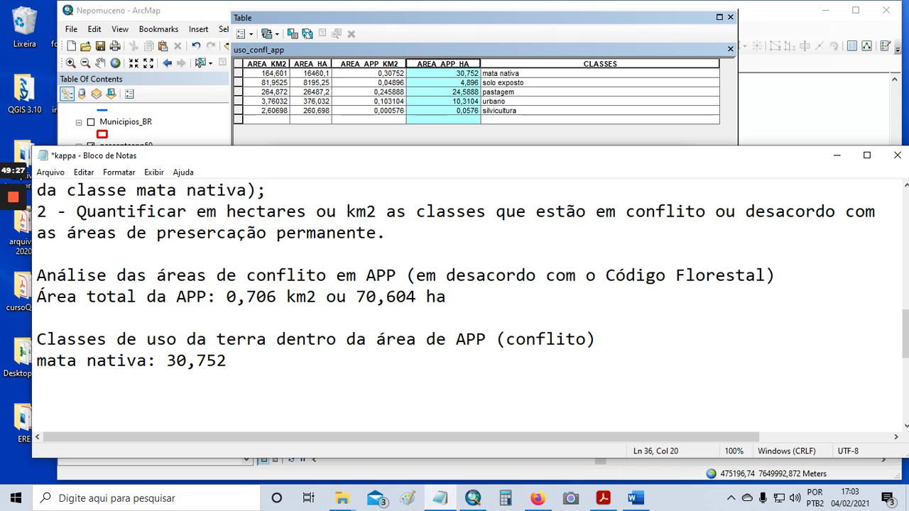
text( ha)
key(Return)
drag(279, 147, 279, 131)
click(261, 347)
text(;)
key(Down)
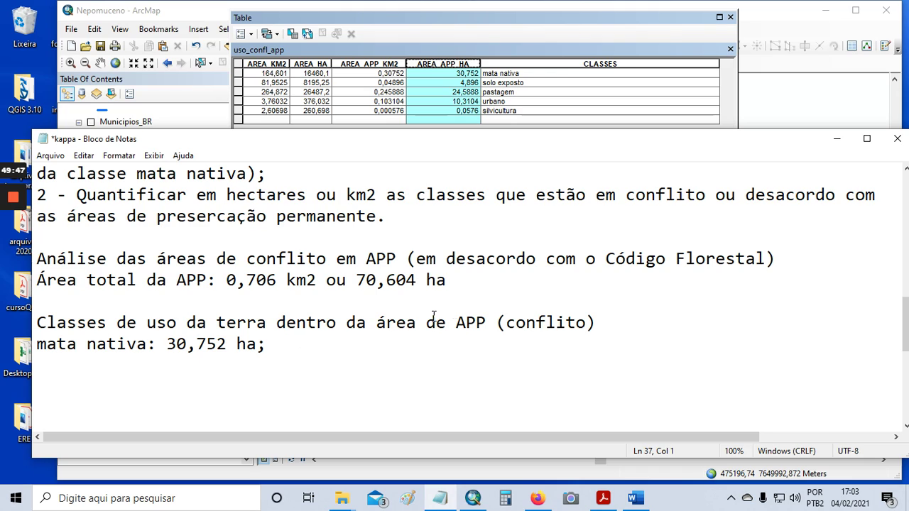
- Remove "(conflito)" from the end of the land-use classes heading
click(602, 327)
key(BackSpace)
key(BackSpace)
key(BackSpace)
key(BackSpace)
key(BackSpace)
key(BackSpace)
key(BackSpace)
key(BackSpace)
key(BackSpace)
key(BackSpace)
key(BackSpace)
- Add the line "solo exposto: 4,896 ha" below the mata nativa entry
click(275, 346)
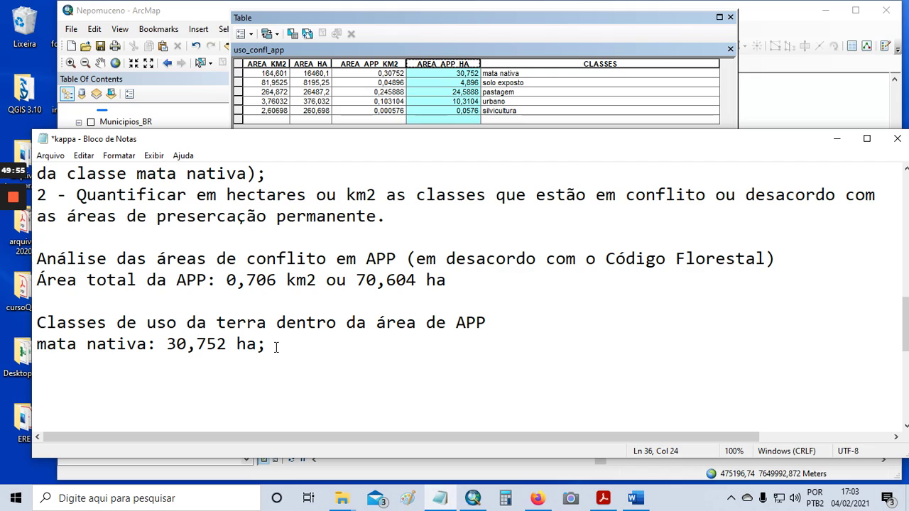
key(Return)
text(solo )
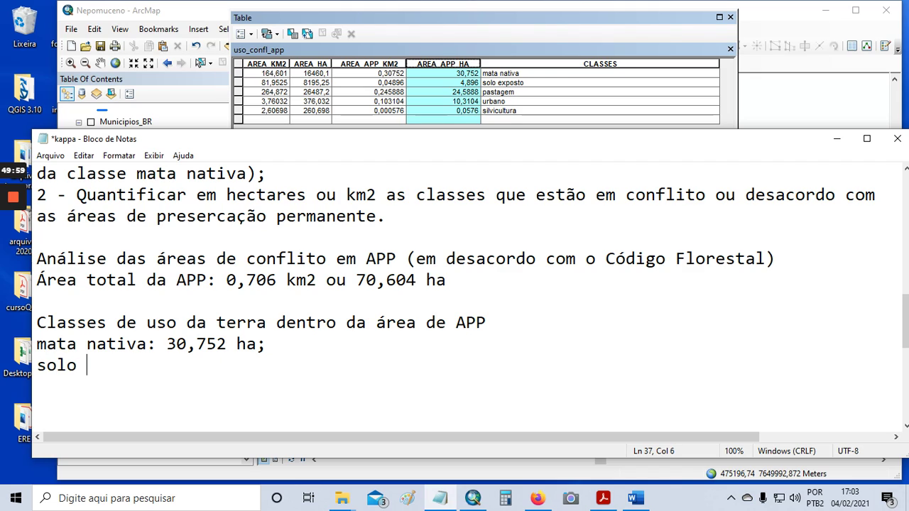
text(expo)
text(sto)
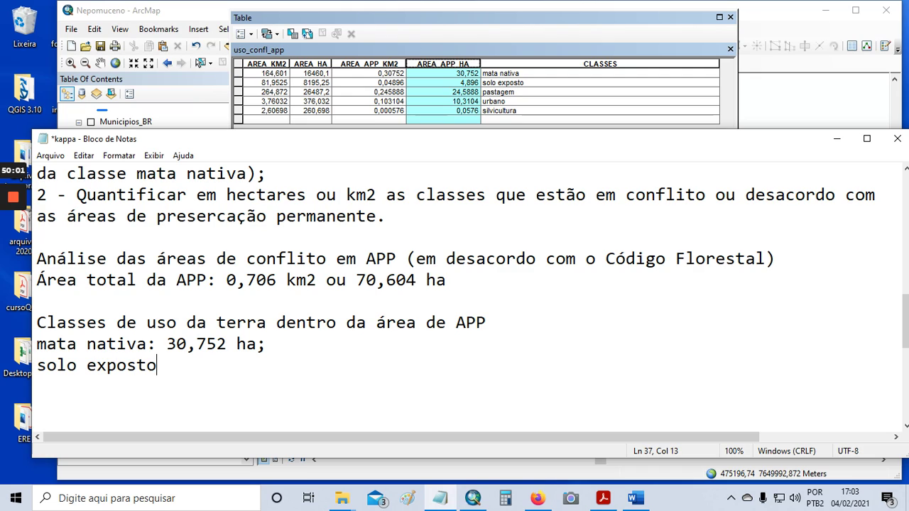
text(: 4,896)
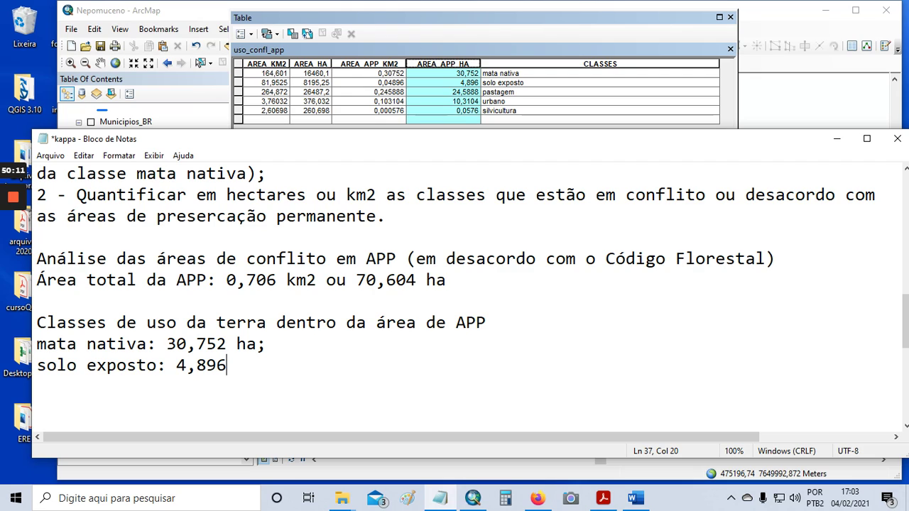
text( ha)
- Append "(ha)" to the classes heading and drop the ha unit from both class lines, ending the solo exposto line with a semicolon
click(495, 321)
text((ha))
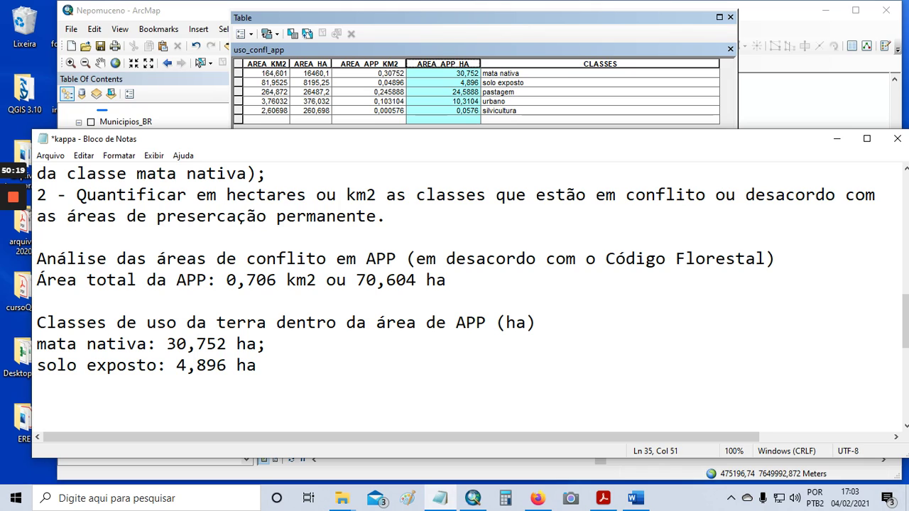
double_click(244, 345)
click(256, 344)
key(BackSpace)
key(BackSpace)
key(BackSpace)
key(Down)
key(Delete)
key(Delete)
key(Delete)
text(;)
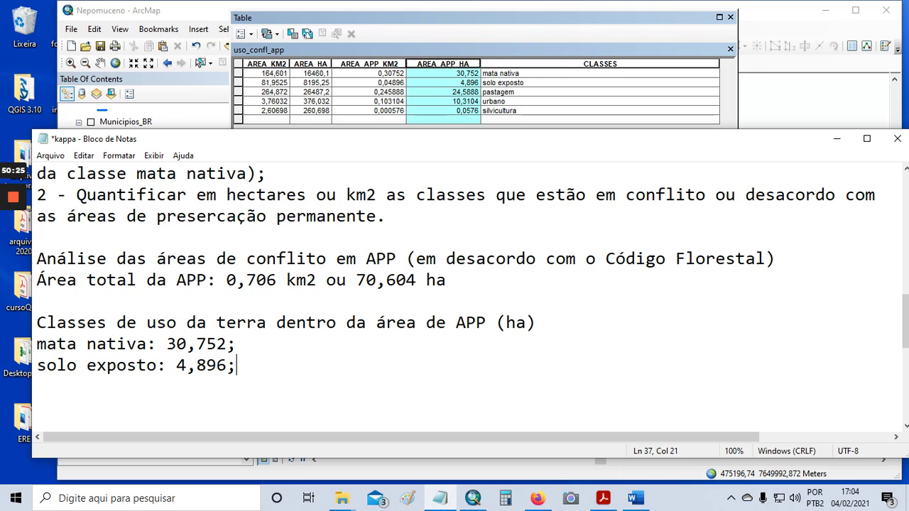
- Add the line "pastagem: 24,588;" below the solo exposto entry, followed by a new line
key(Return)
text(pastagme)
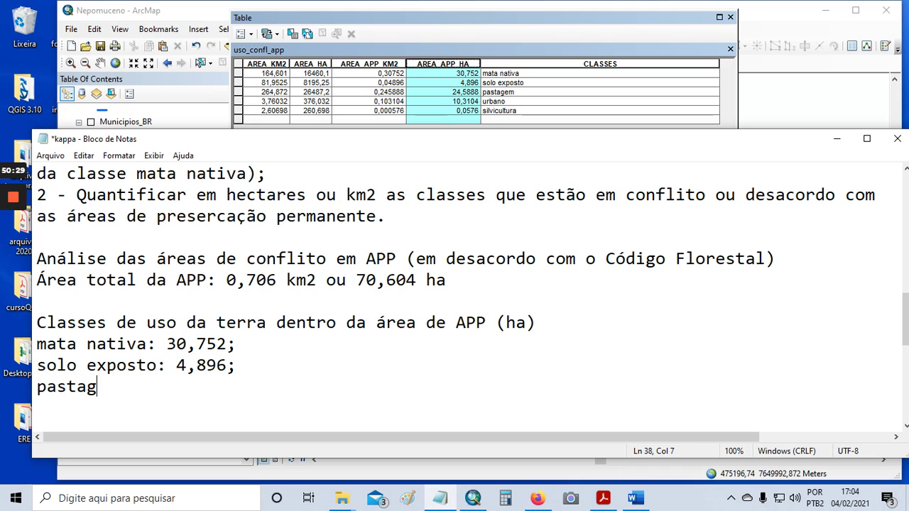
key(BackSpace)
key(BackSpace)
text(em: 24,)
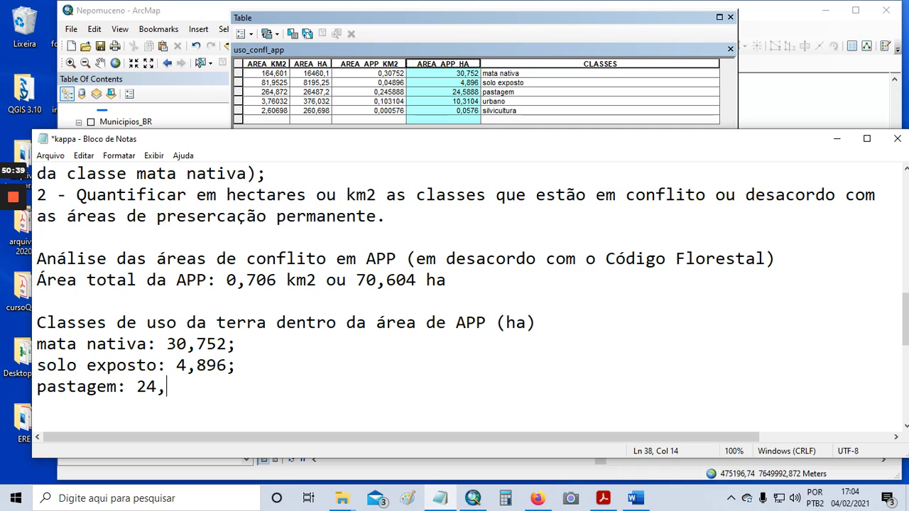
text(588;)
key(Return)
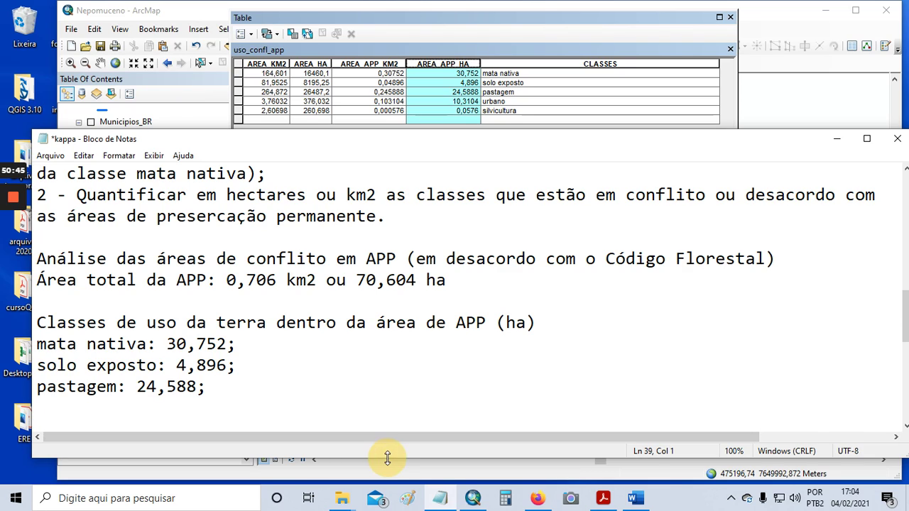
- Add the line "urbano: 10,31;" below the pastagem entry, followed by a new line
drag(387, 458, 386, 475)
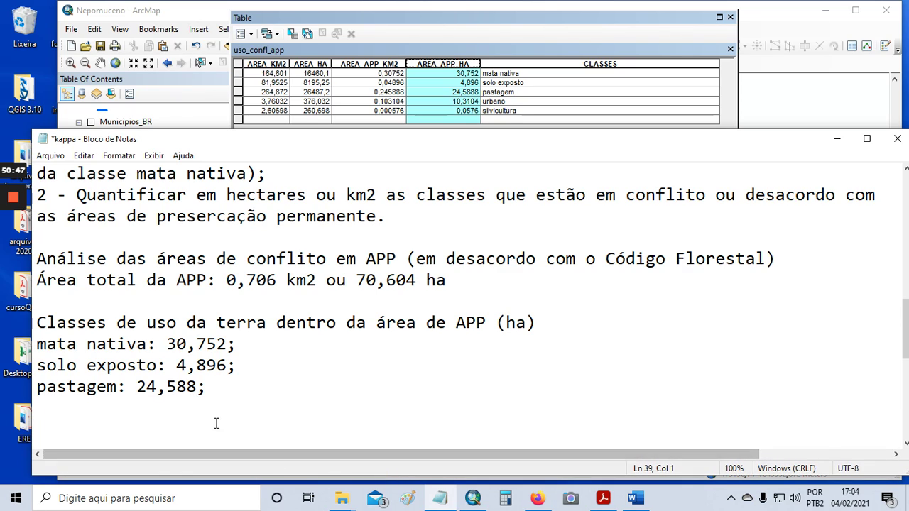
text(urbano:)
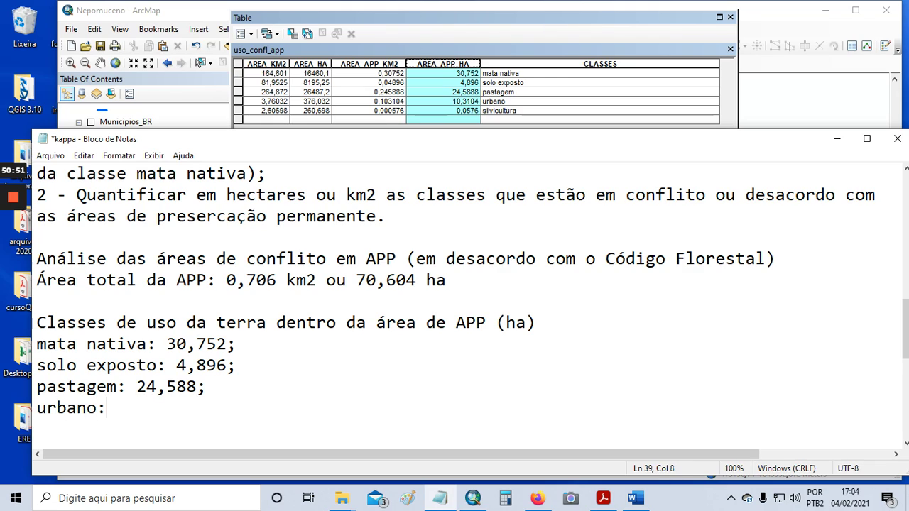
text( 10,310)
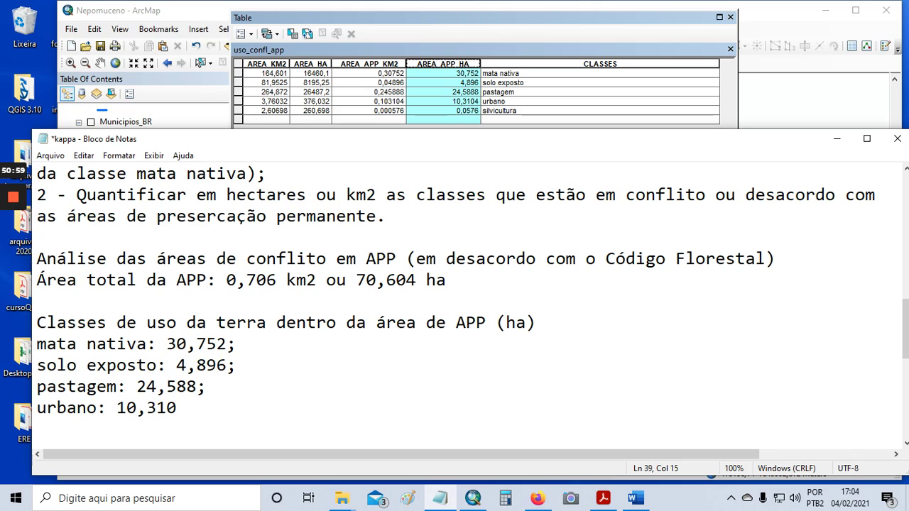
key(BackSpace)
text(;)
key(Return)
- Write "silvicultura: 0,057;" as the last entry of the land-use class list
text(silvi)
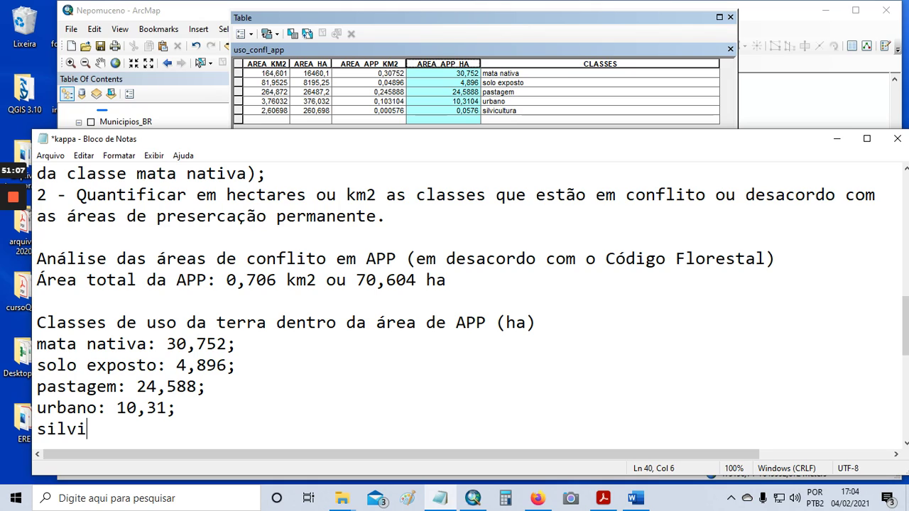
text(cultura: )
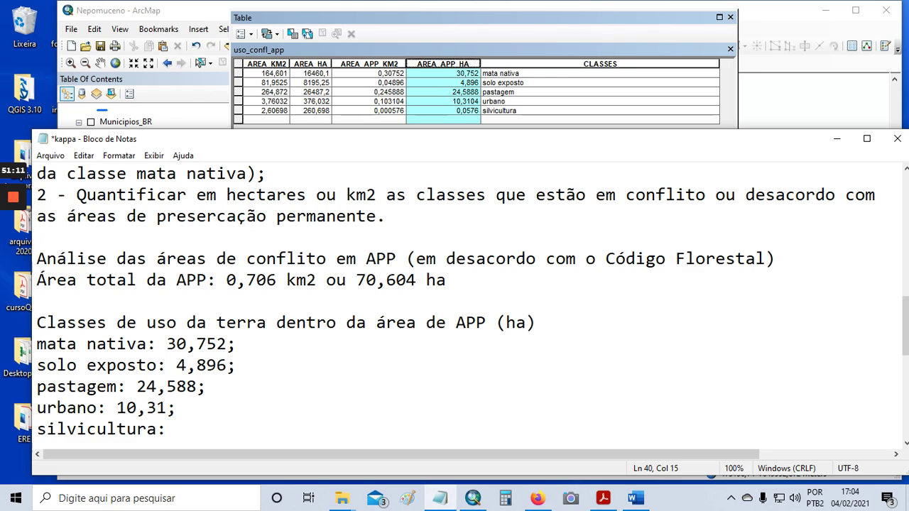
text(0,057;)
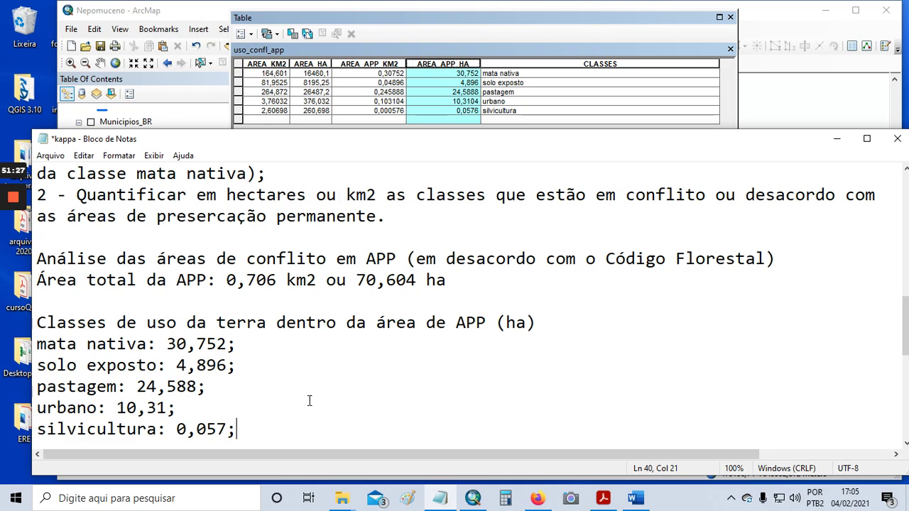
- Insert "(conflito)" before the semicolon on the solo exposto and pastagem lines
click(226, 365)
text(()
text(conflit)
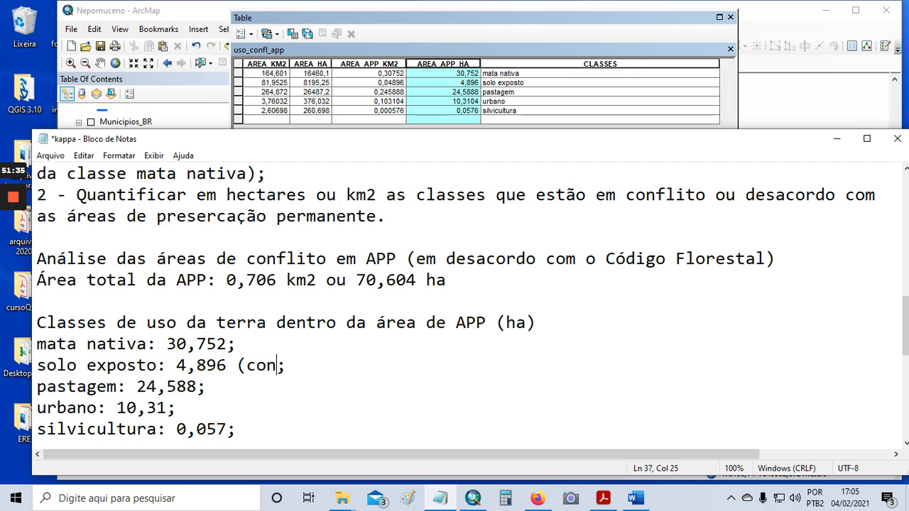
text(o))
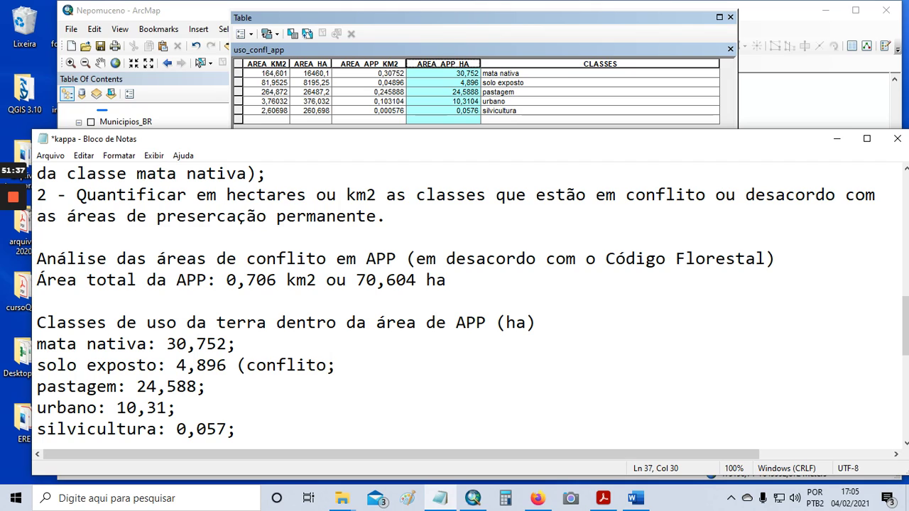
click(253, 378)
key(Left)
text(()
text(conflito)
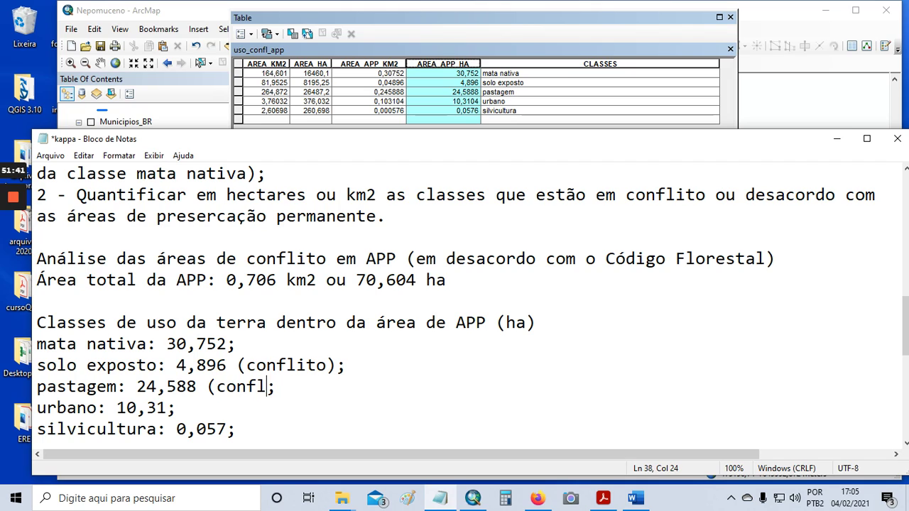
text())
- Insert "(conflito)" before the semicolon on the urbano and silvicultura lines
key(Down)
key(Left)
text((confl)
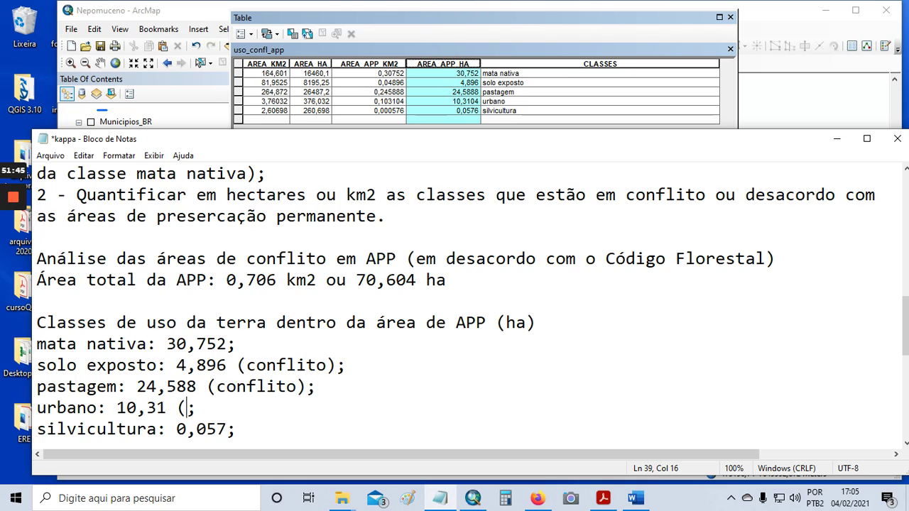
text(ito))
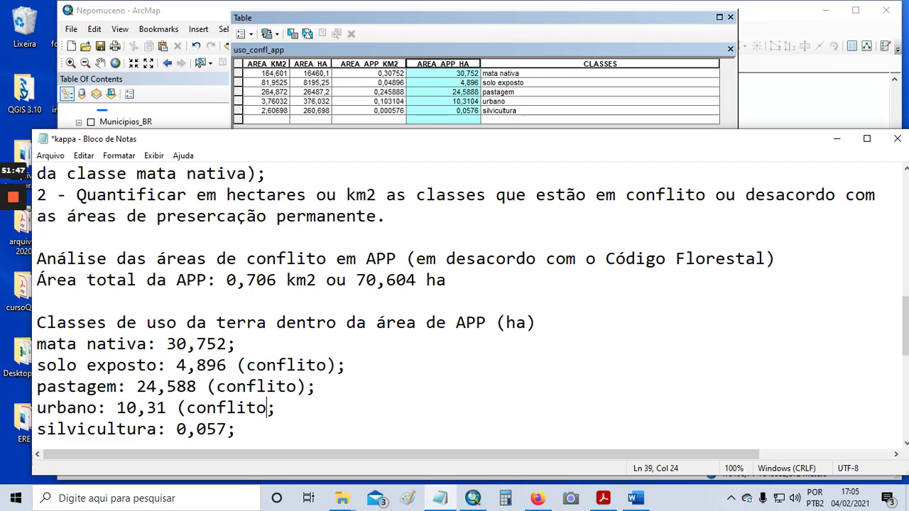
key(Down)
key(Left)
text((conflito))
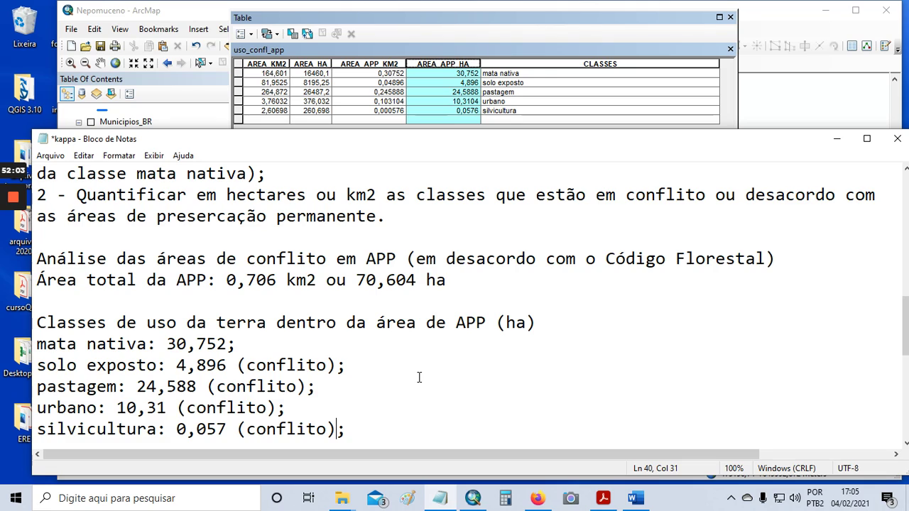
- Add the line "Área de conflito em APP" below the silvicultura entry
scroll(419, 377, down, 1)
click(380, 363)
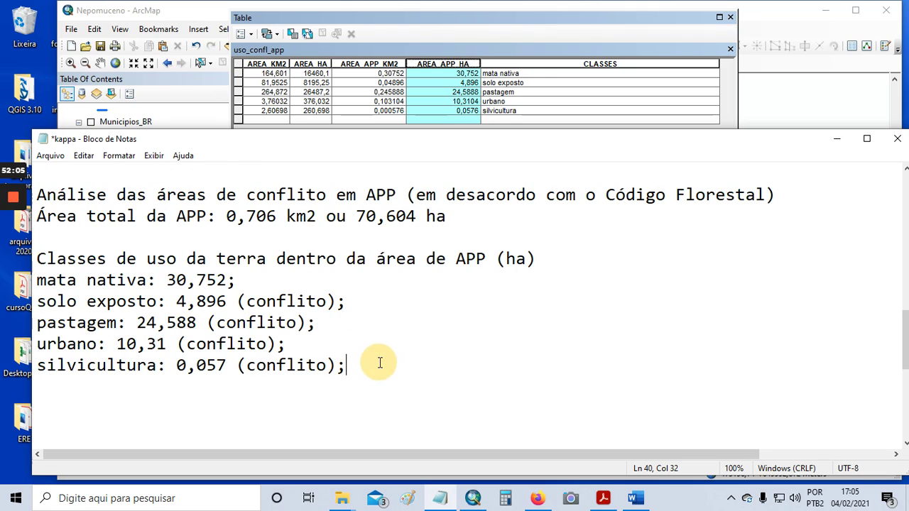
key(Return)
text(Área)
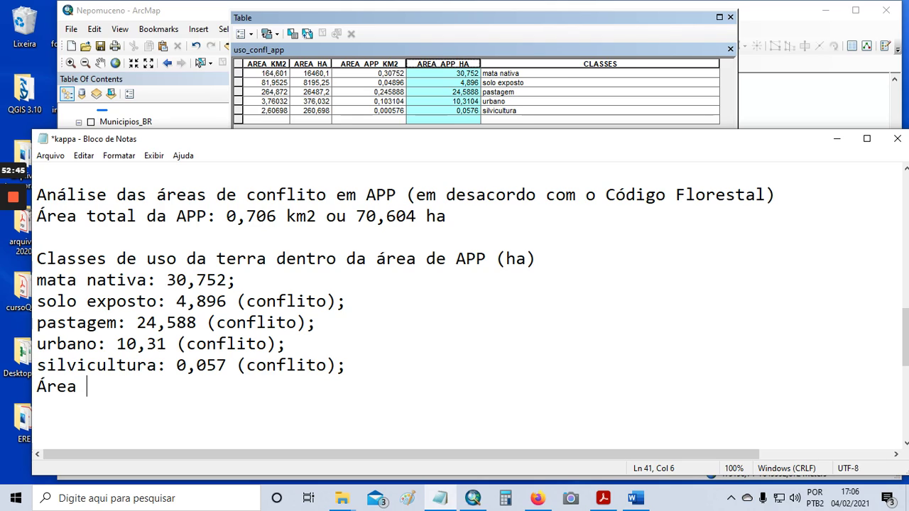
text(de conflito em APP)
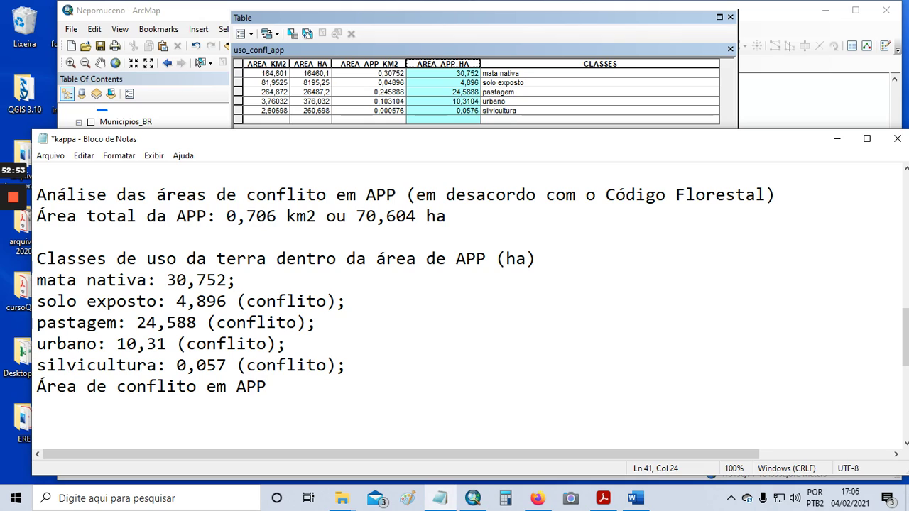
- Insert "total" after "Área" in the new conflict line and end the line with a colon
key(Left)
key(Left)
key(Left)
key(Left)
key(Left)
key(Left)
key(Left)
key(Left)
key(Left)
key(Left)
key(Left)
key(Left)
key(Left)
key(Left)
key(Left)
key(Left)
key(Left)
key(Left)
text(total)
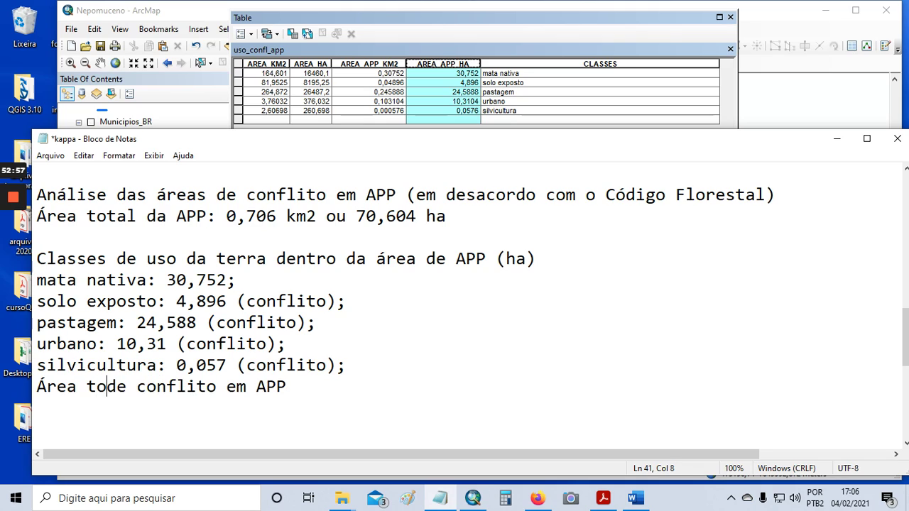
key(Right)
key(Right)
key(Right)
key(Right)
key(Right)
key(Right)
key(Right)
key(Right)
key(Right)
key(Right)
key(Right)
key(Right)
key(Right)
key(Right)
key(Right)
key(Right)
key(Right)
text(:)
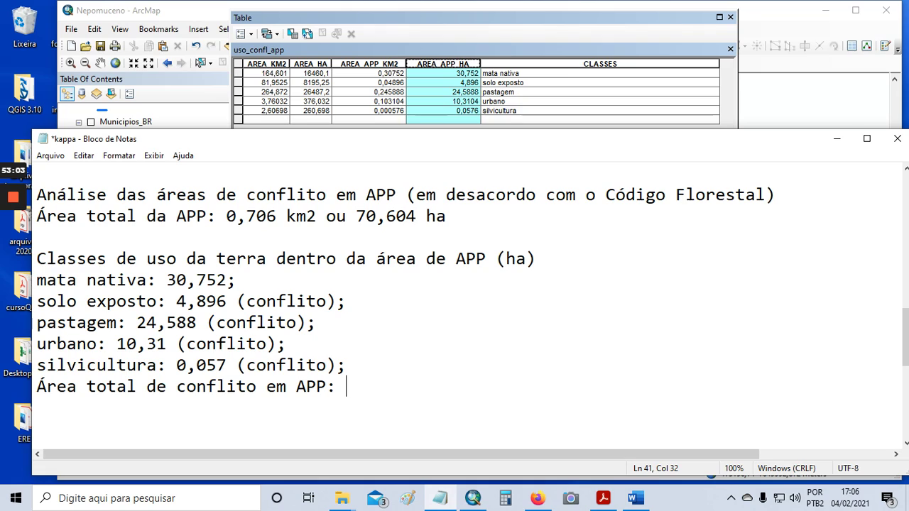
- Switch to Calculator and subtract the mata nativa area 30,752 from the total APP area 70,604
click(506, 499)
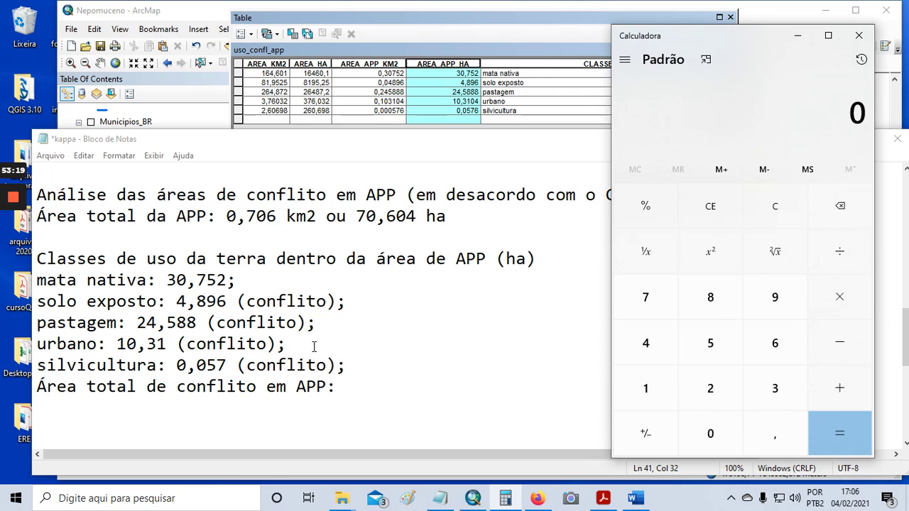
click(646, 297)
click(709, 433)
click(770, 440)
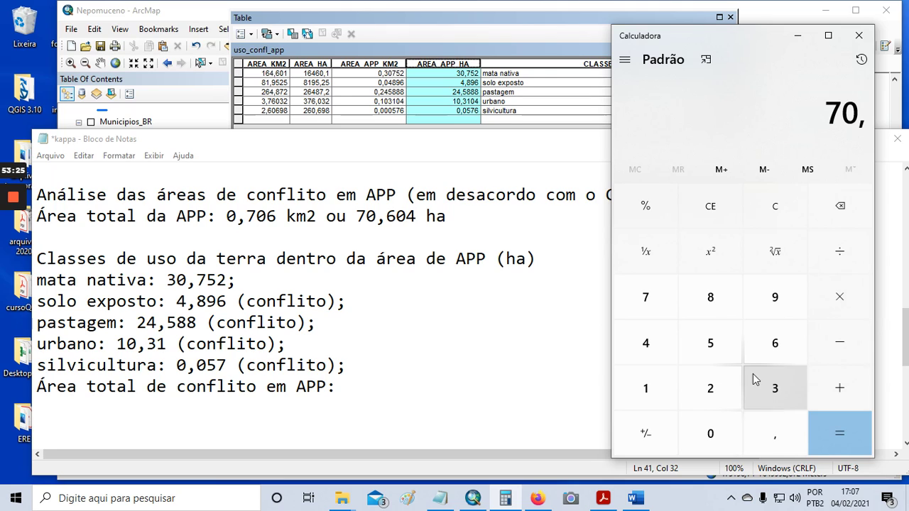
click(775, 345)
click(712, 434)
click(653, 349)
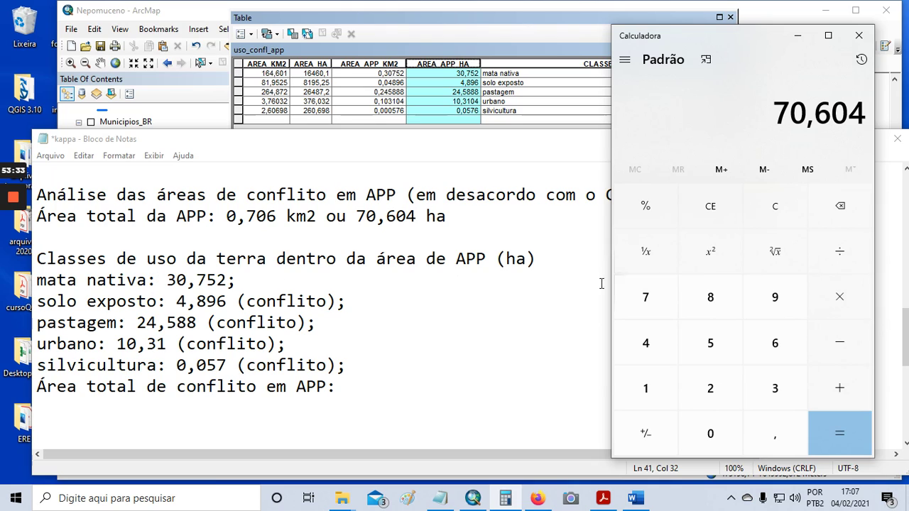
click(839, 345)
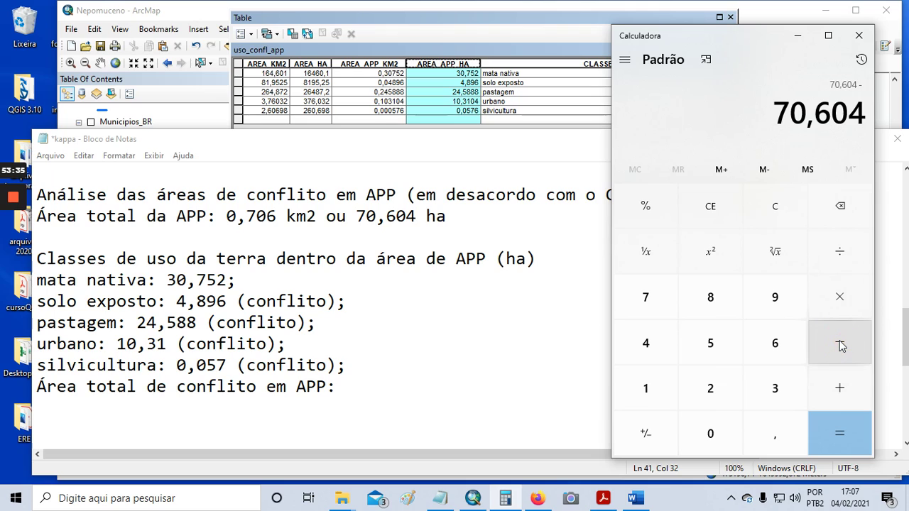
click(774, 391)
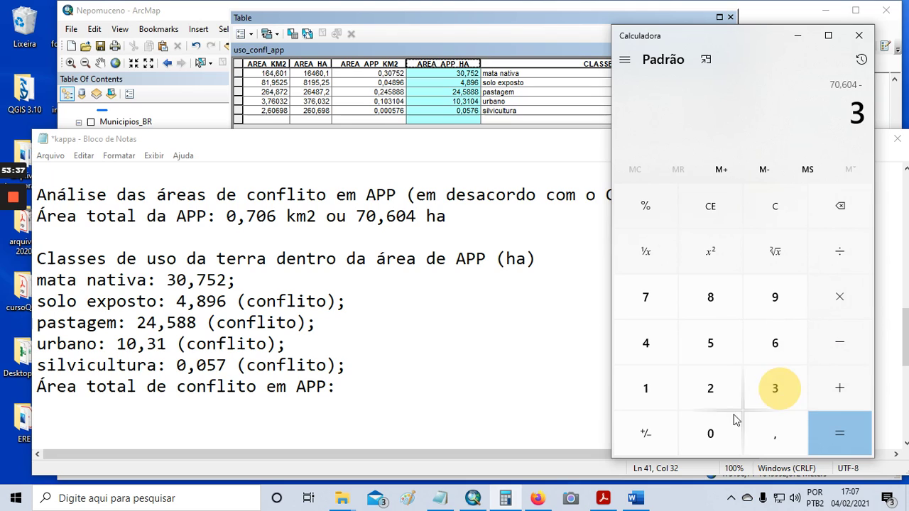
click(711, 433)
click(774, 435)
click(645, 297)
click(713, 341)
click(721, 383)
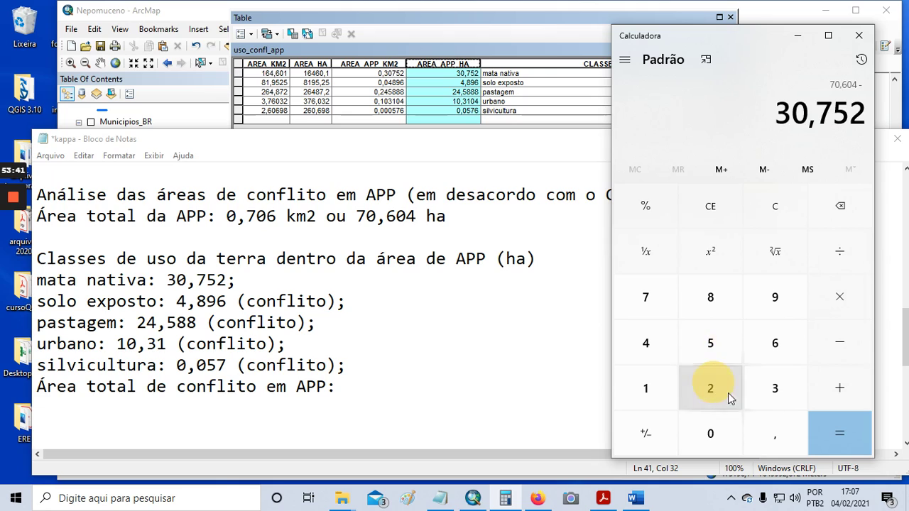
click(837, 431)
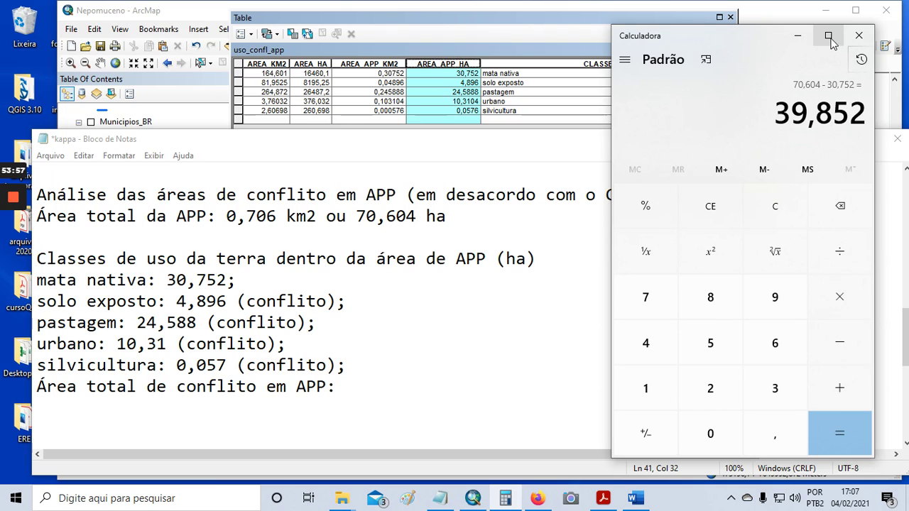
- Complete the total conflict area line in the notes with the value 39,852 ha
click(341, 387)
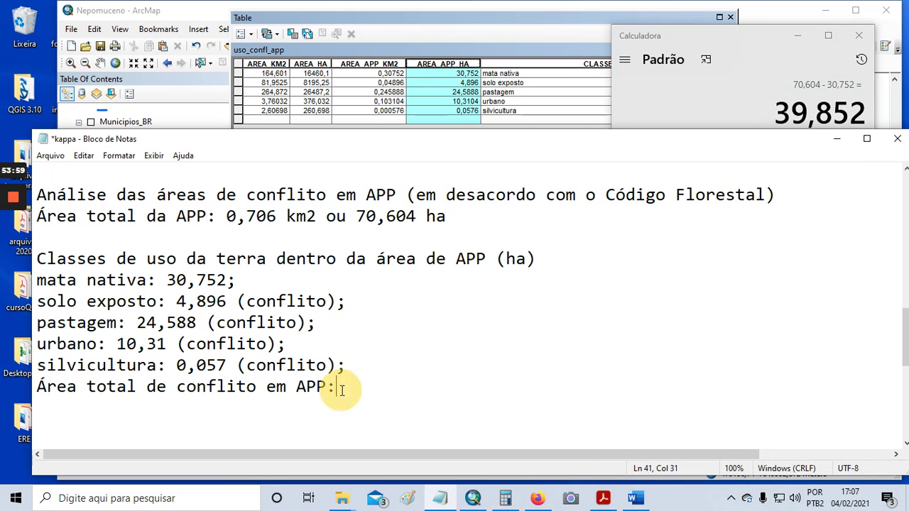
text(39)
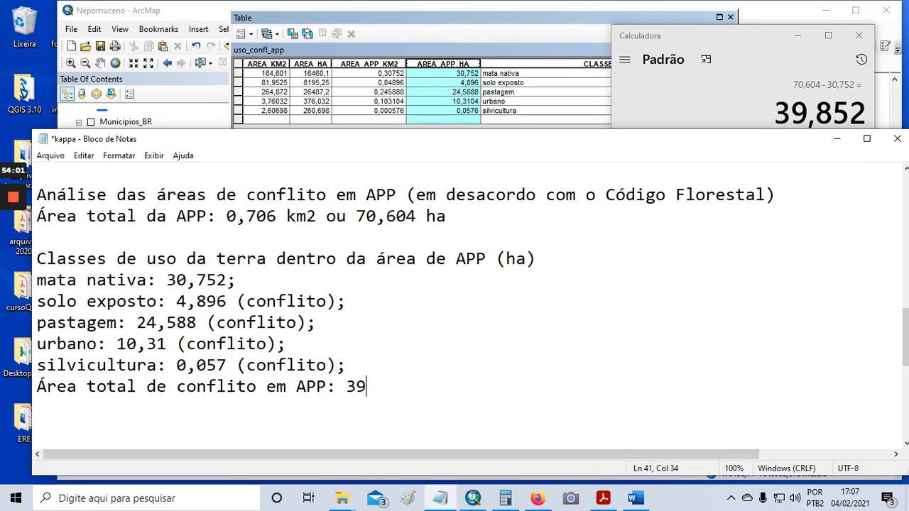
text(,852 ha)
drag(347, 387, 434, 390)
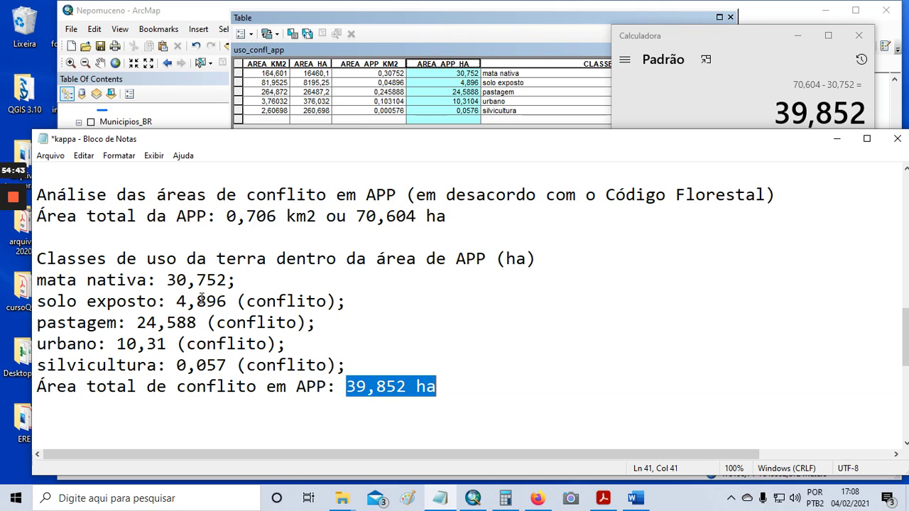
drag(177, 302, 345, 365)
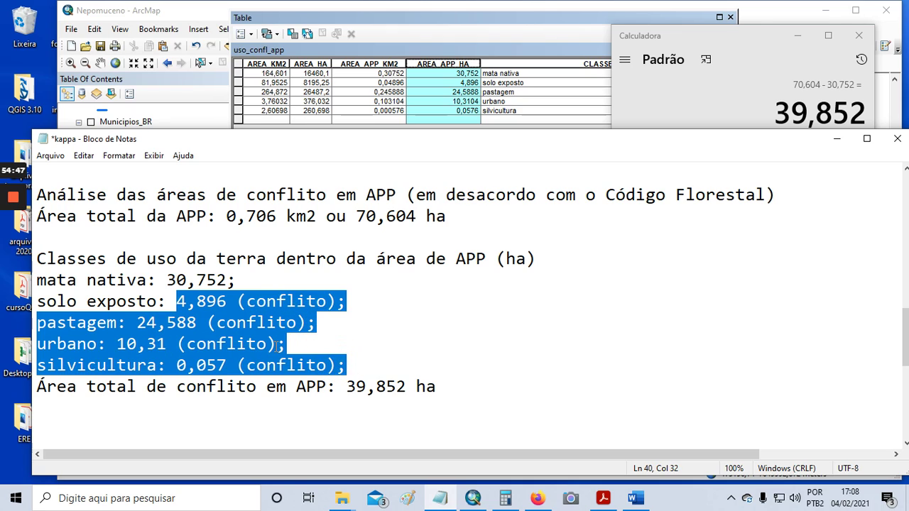
click(277, 344)
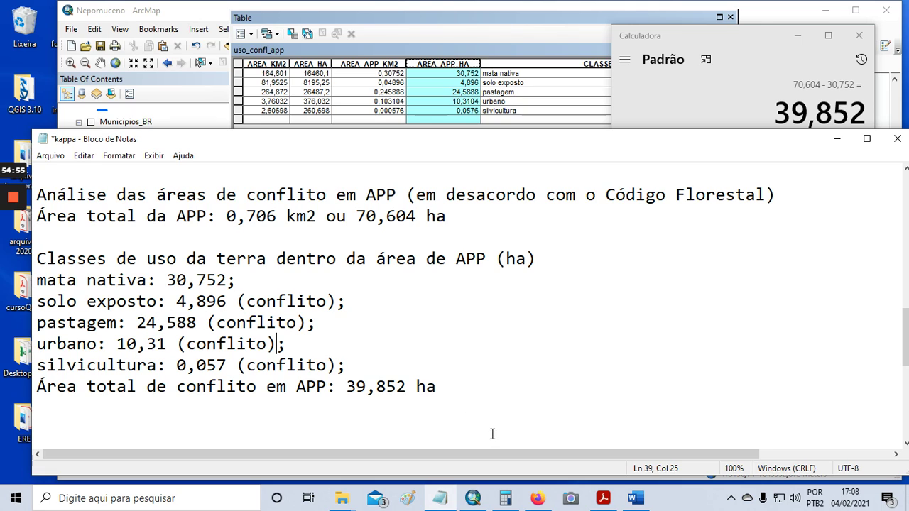
- Switch to ArcMap and close the field statistics window and the uso_confl_app attribute table
click(473, 499)
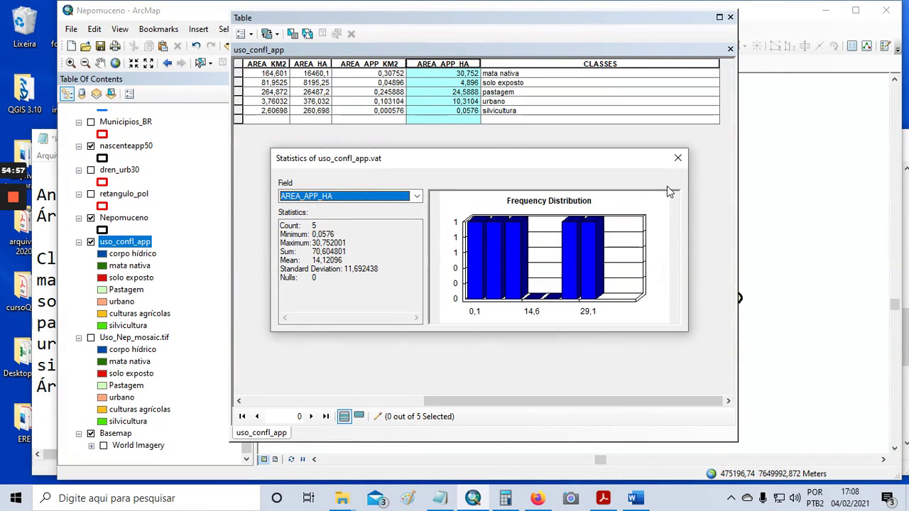
click(678, 158)
click(730, 16)
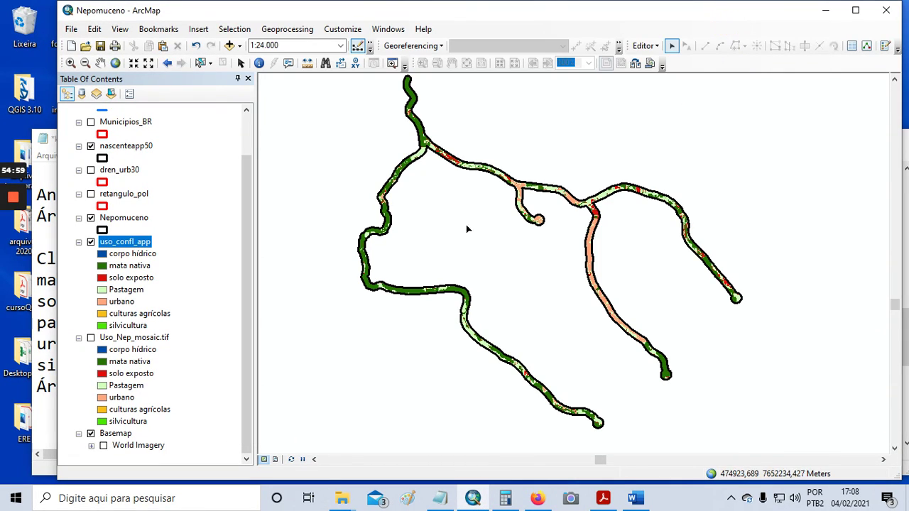
- Display the World Imagery basemap beneath the classified APP strips, with the map at 1:15.000 around the urban area
scroll(593, 304, down, 2)
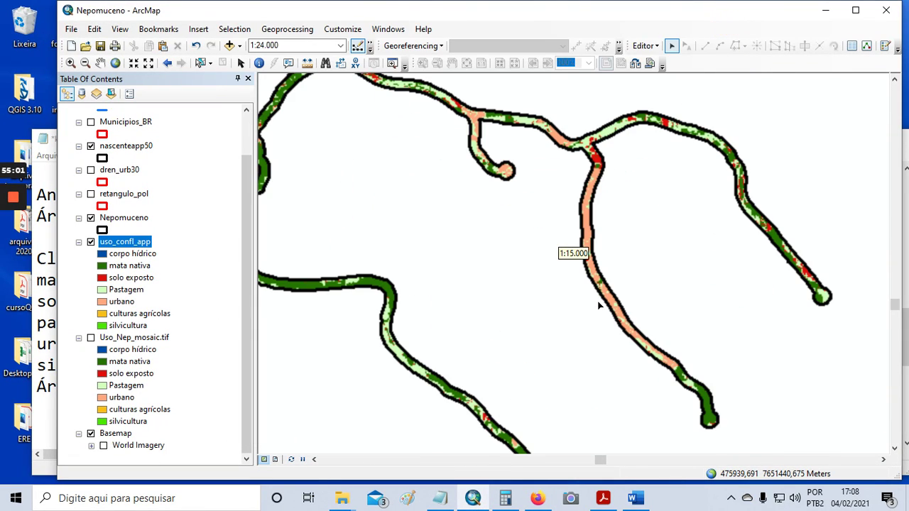
drag(451, 160, 569, 276)
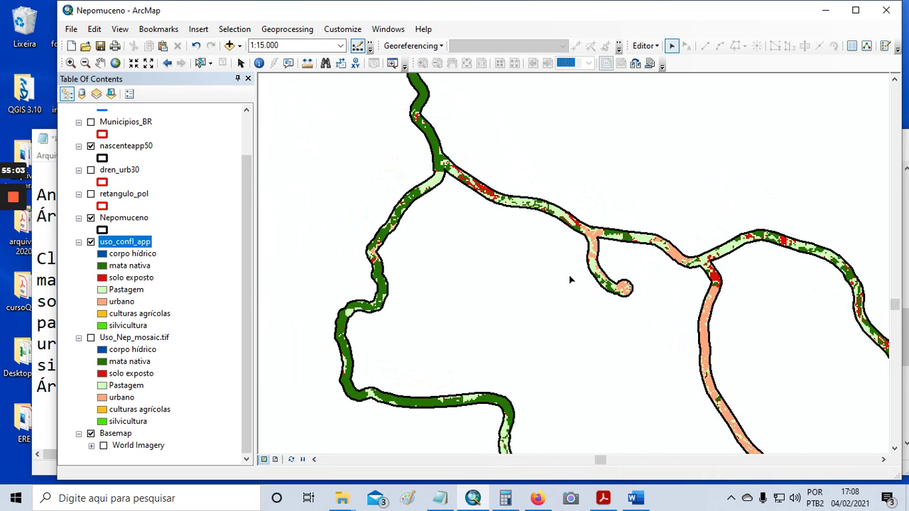
click(104, 445)
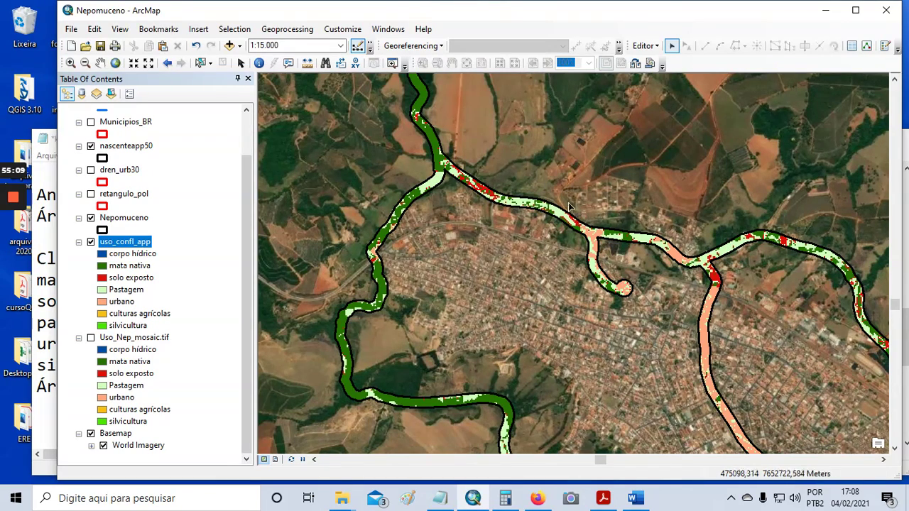
drag(563, 240, 468, 180)
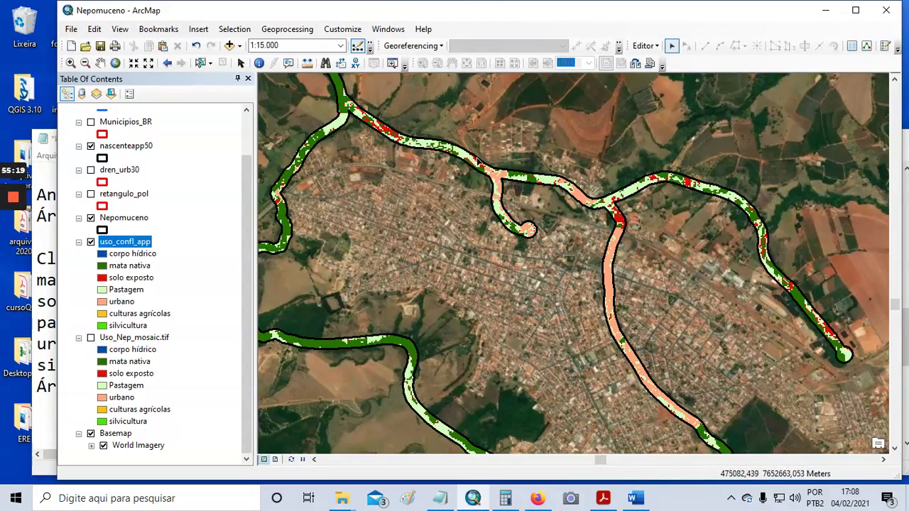
- Examine the classified APP strips against the satellite imagery along the urban, eastern and southwestern streams, ending with the whole town at 1:24.000
drag(644, 365, 568, 190)
drag(536, 130, 564, 194)
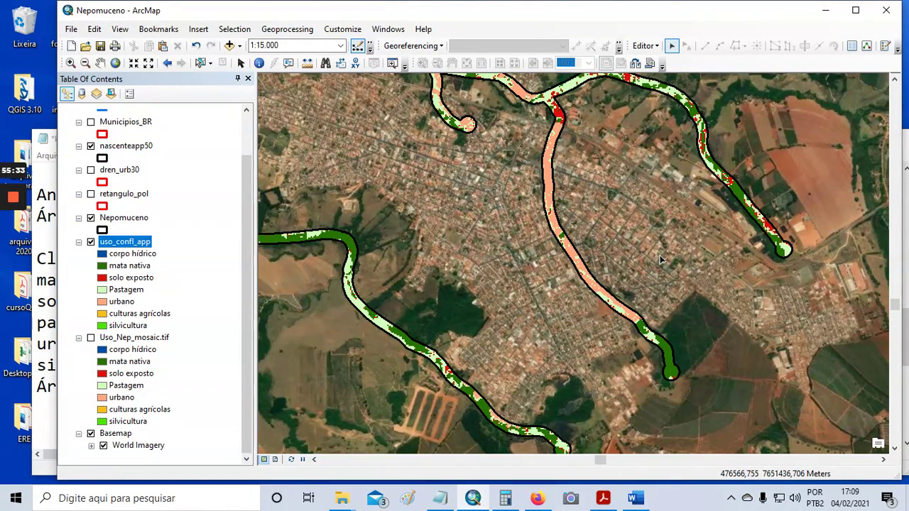
drag(631, 195, 602, 253)
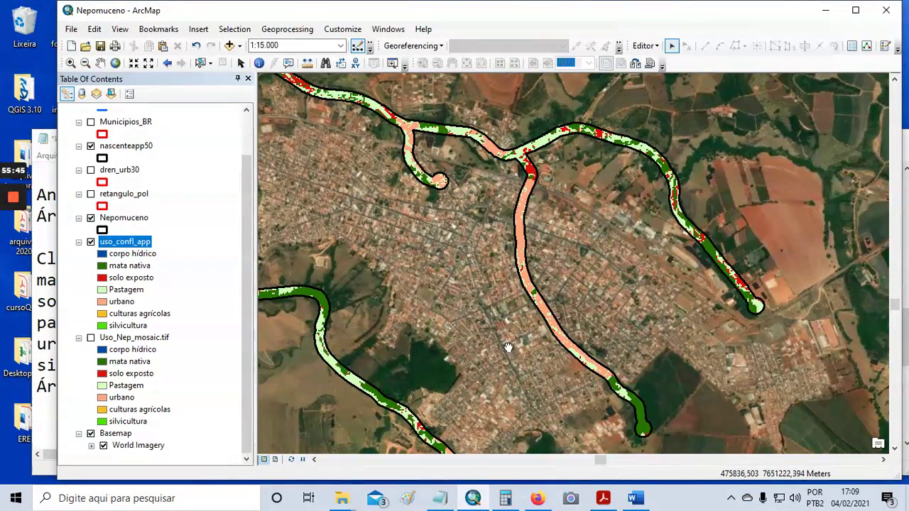
drag(509, 348, 472, 225)
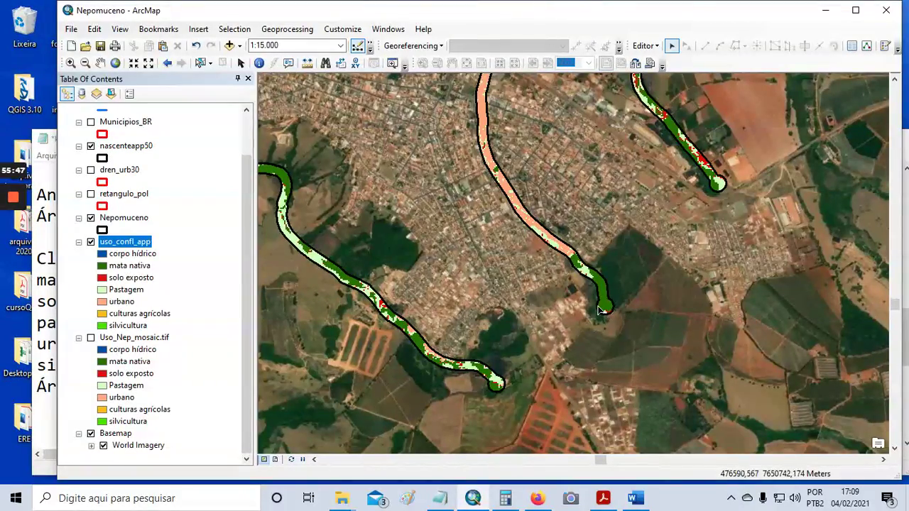
drag(315, 139, 584, 228)
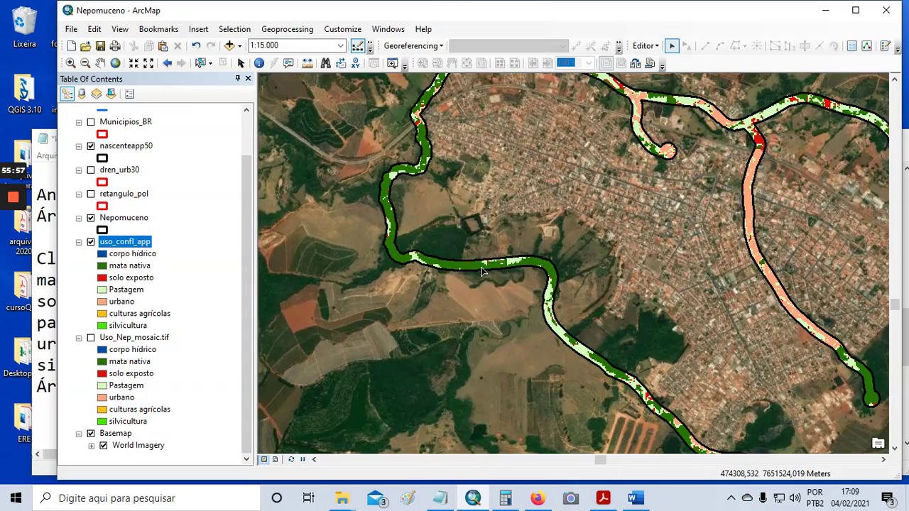
scroll(584, 283, up, 2)
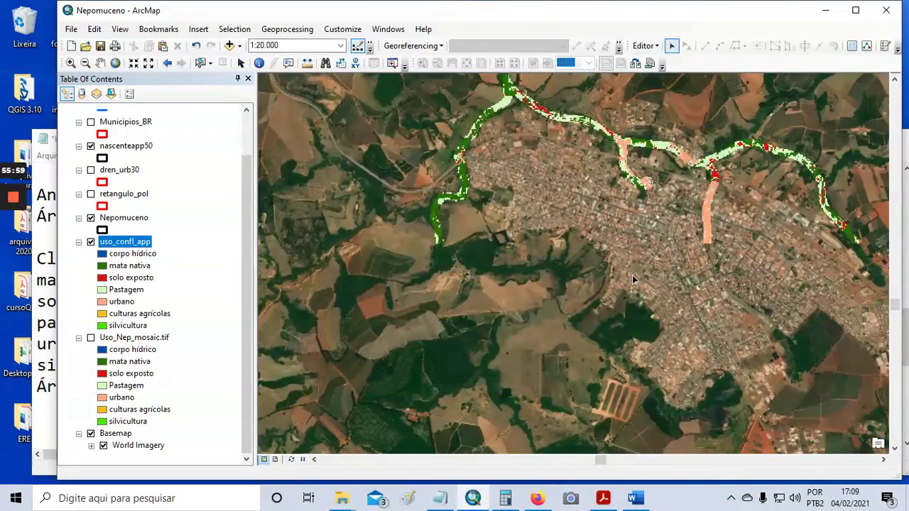
drag(632, 275, 500, 296)
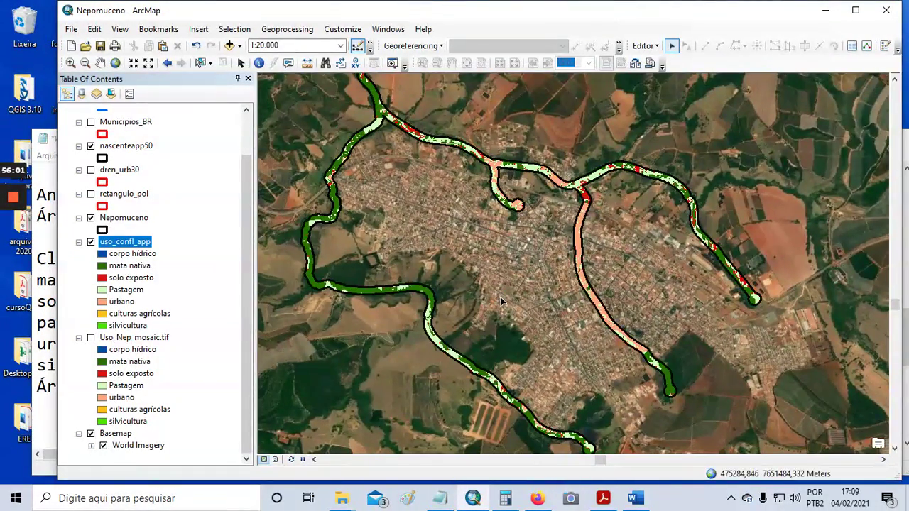
scroll(500, 301, up, 1)
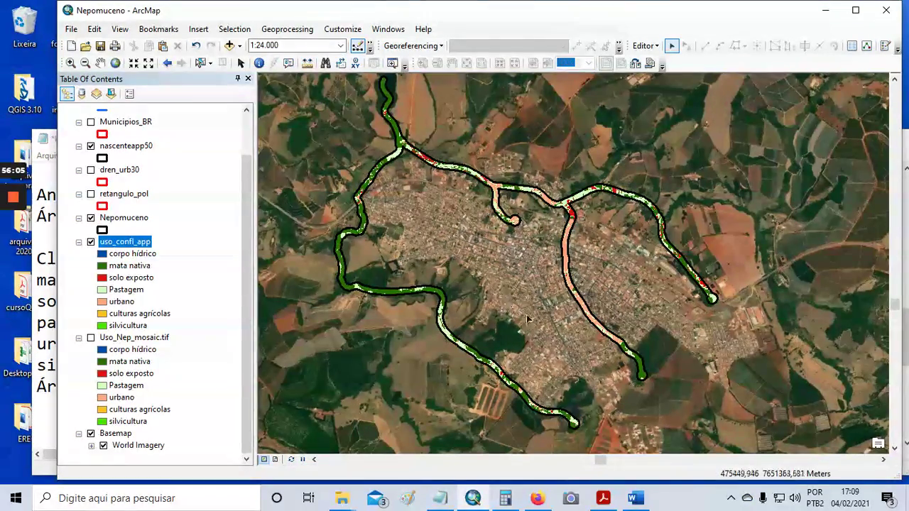
drag(530, 315, 512, 289)
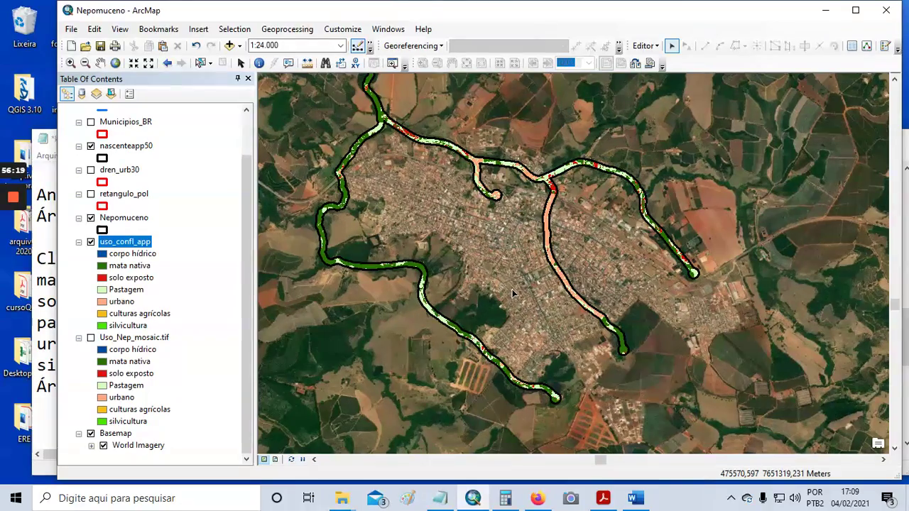
- Compare the urbano, solo exposto and Pastagem stretches of the APP strips with the imagery around the town, closing in to 1:12.500 on the northern streams
scroll(525, 287, up, 2)
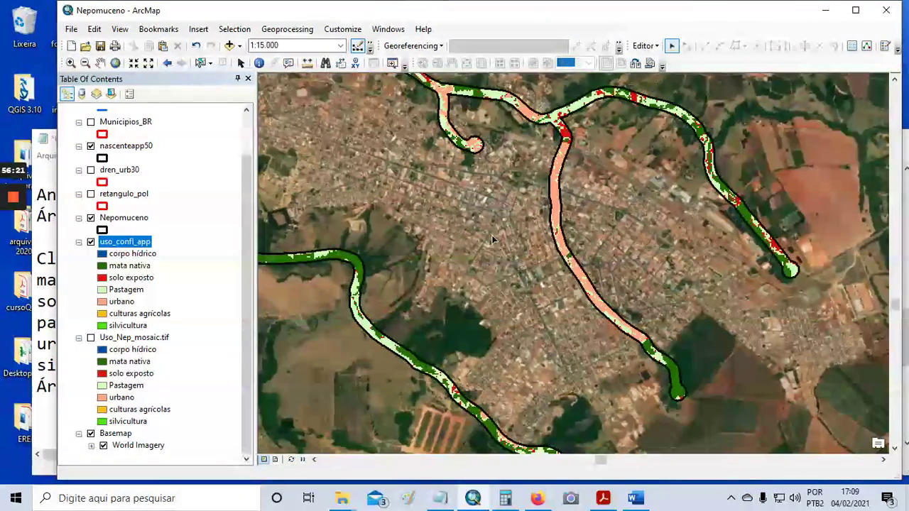
drag(499, 245, 551, 293)
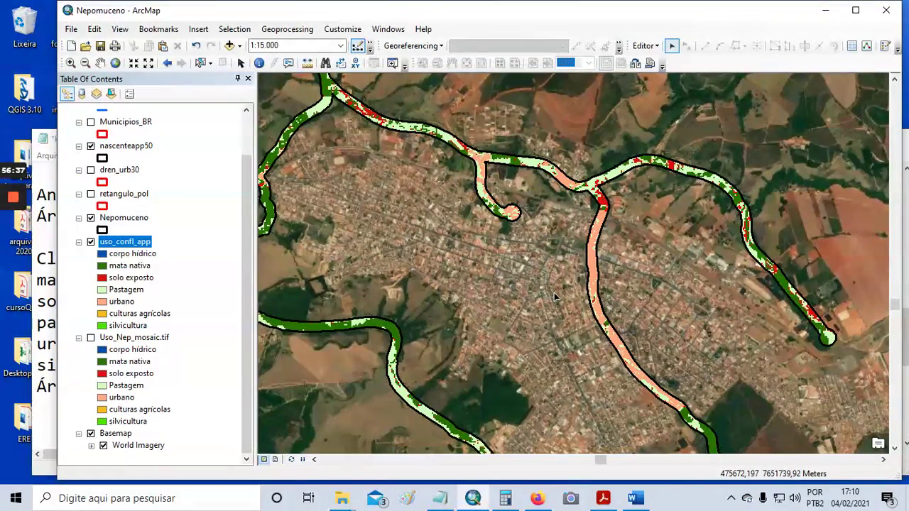
scroll(553, 292, up, 1)
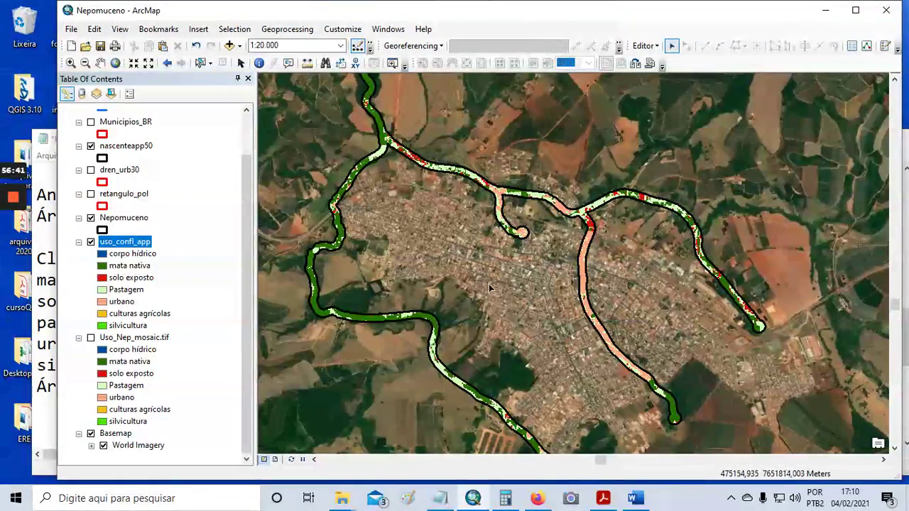
drag(489, 285, 528, 254)
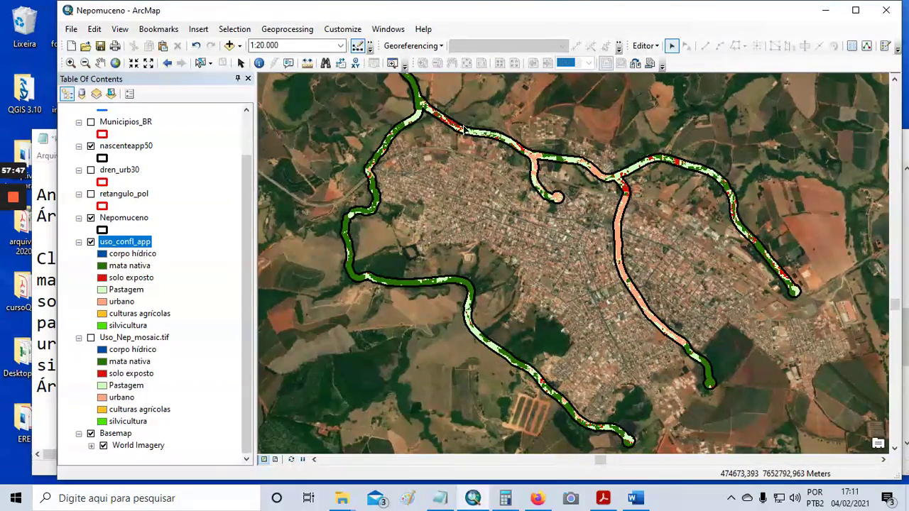
drag(475, 117, 462, 137)
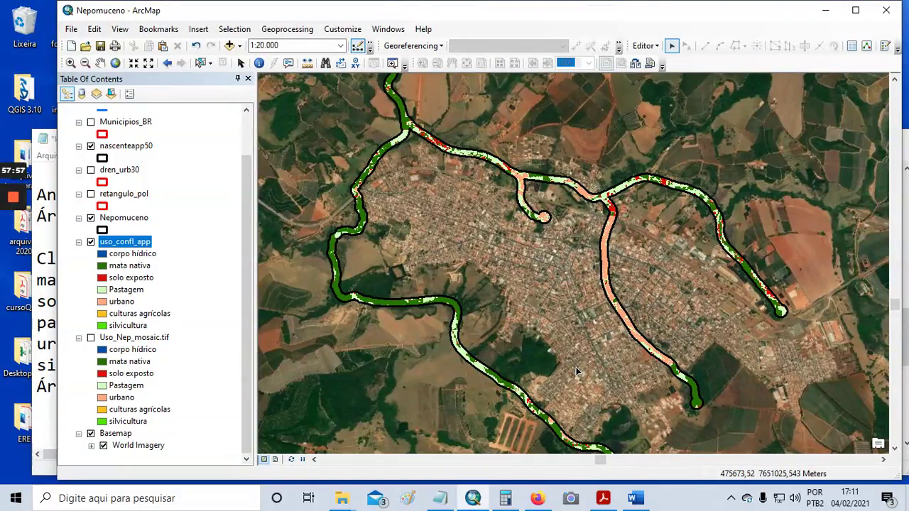
drag(577, 371, 559, 348)
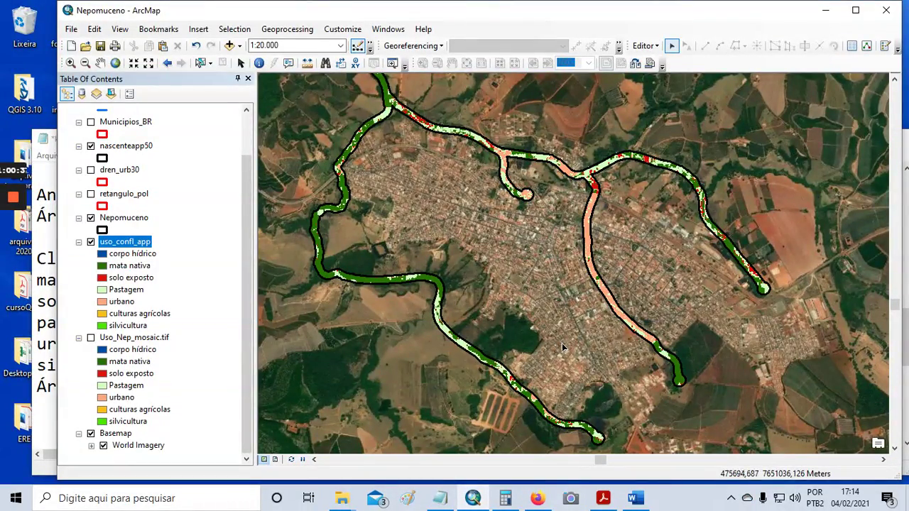
scroll(575, 231, up, 1)
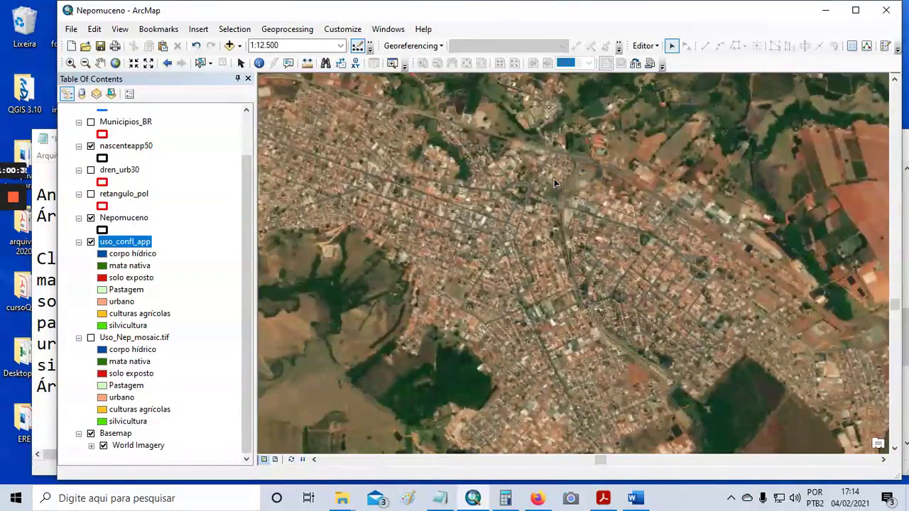
drag(554, 178, 644, 257)
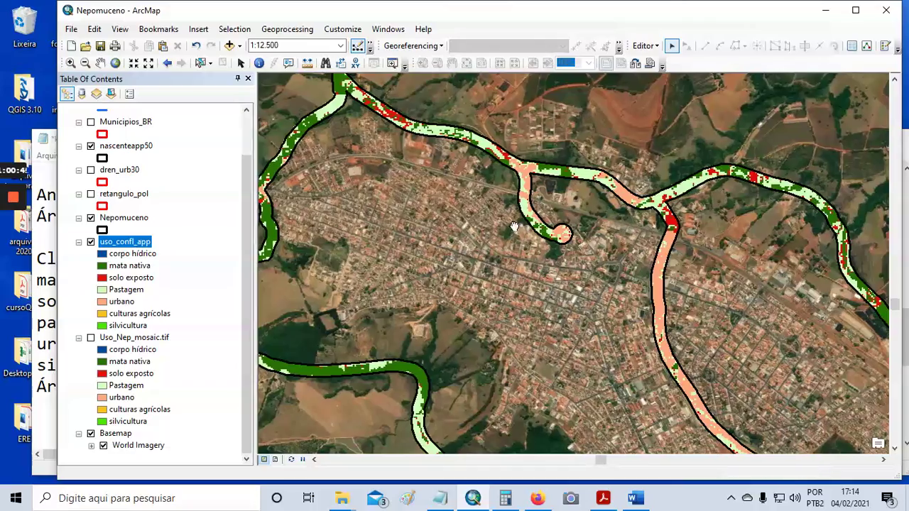
drag(513, 233, 562, 243)
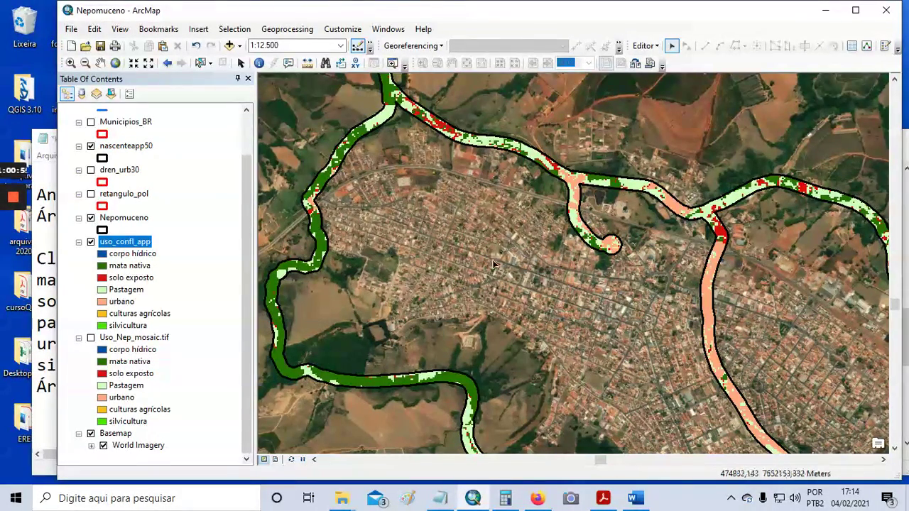
mouse_move(17, 197)
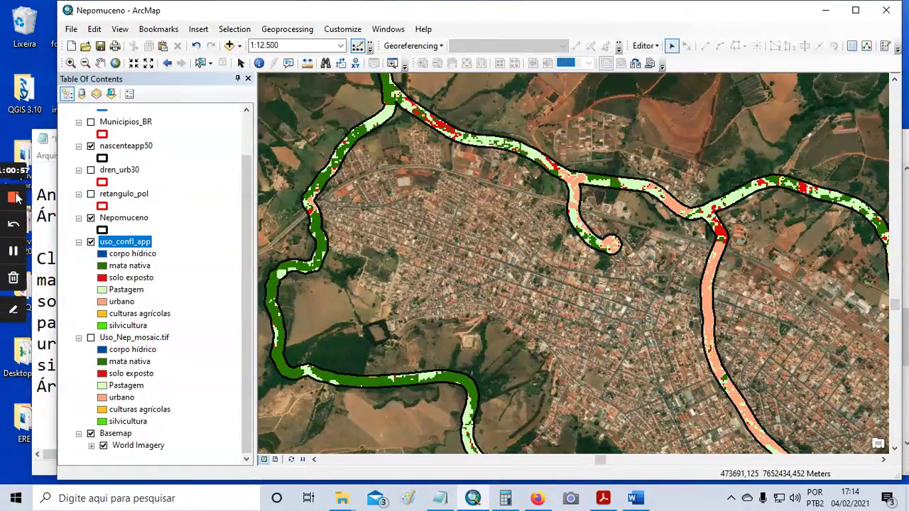